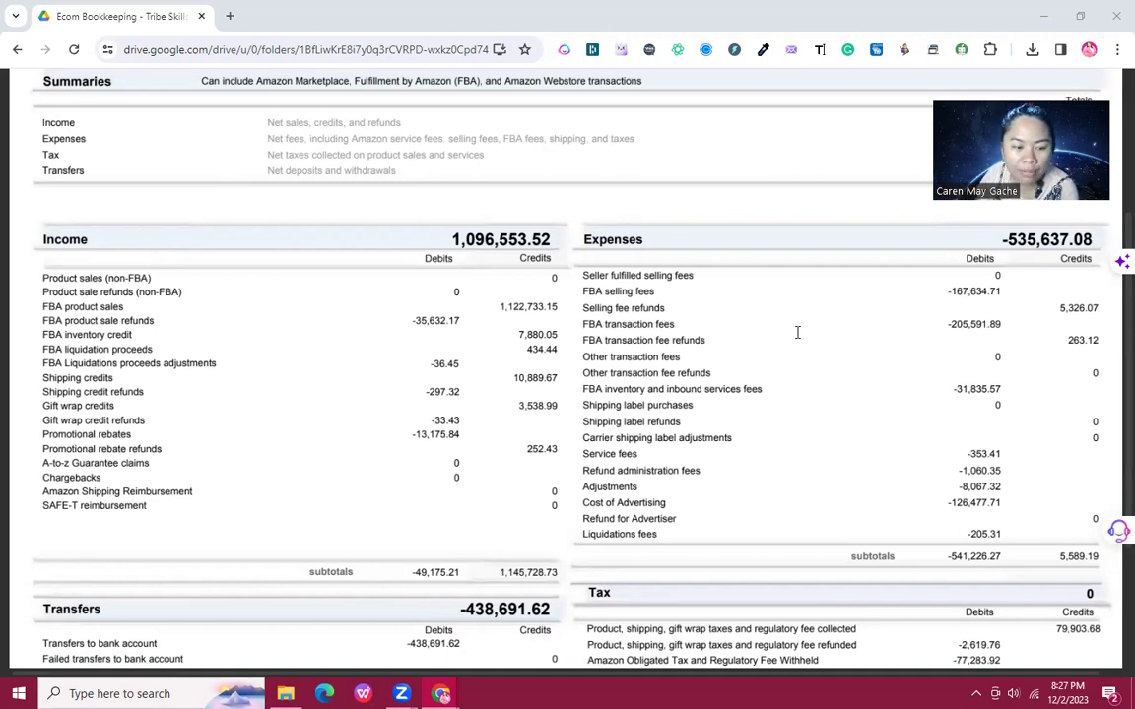
# Step: Examine the income, expenses, tax and transfers sections of the Sample Standard Orders.pdf statement
pyautogui.scroll(-1, 747, 375)
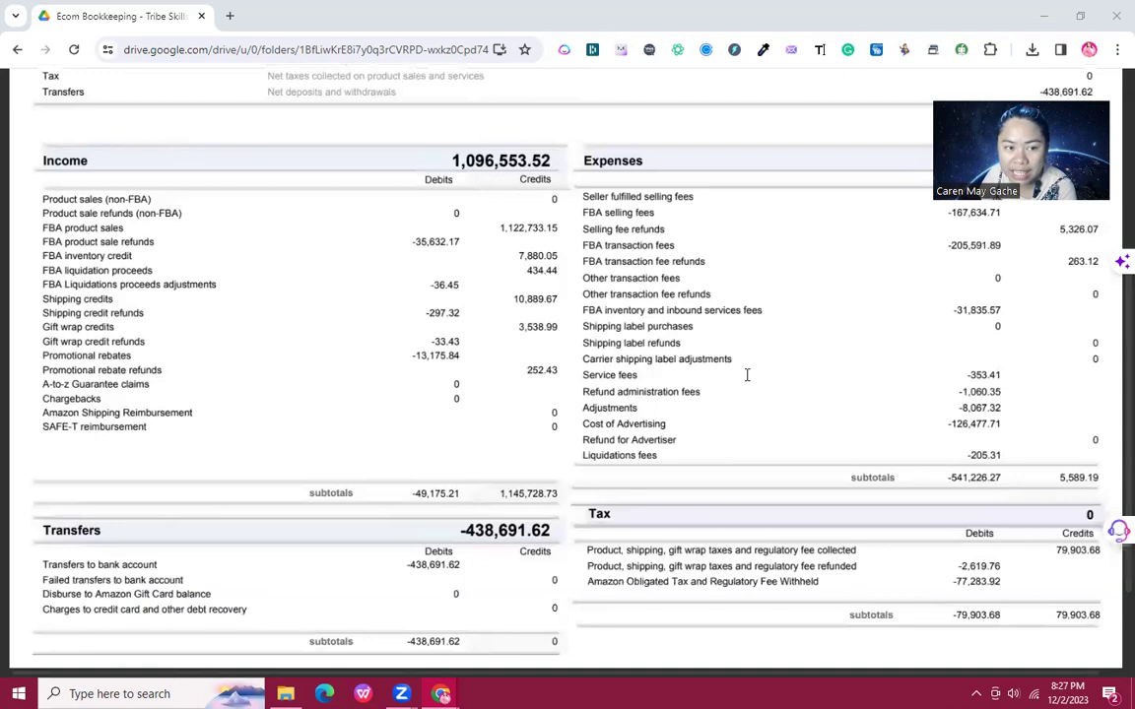
pyautogui.scroll(2, 760, 393)
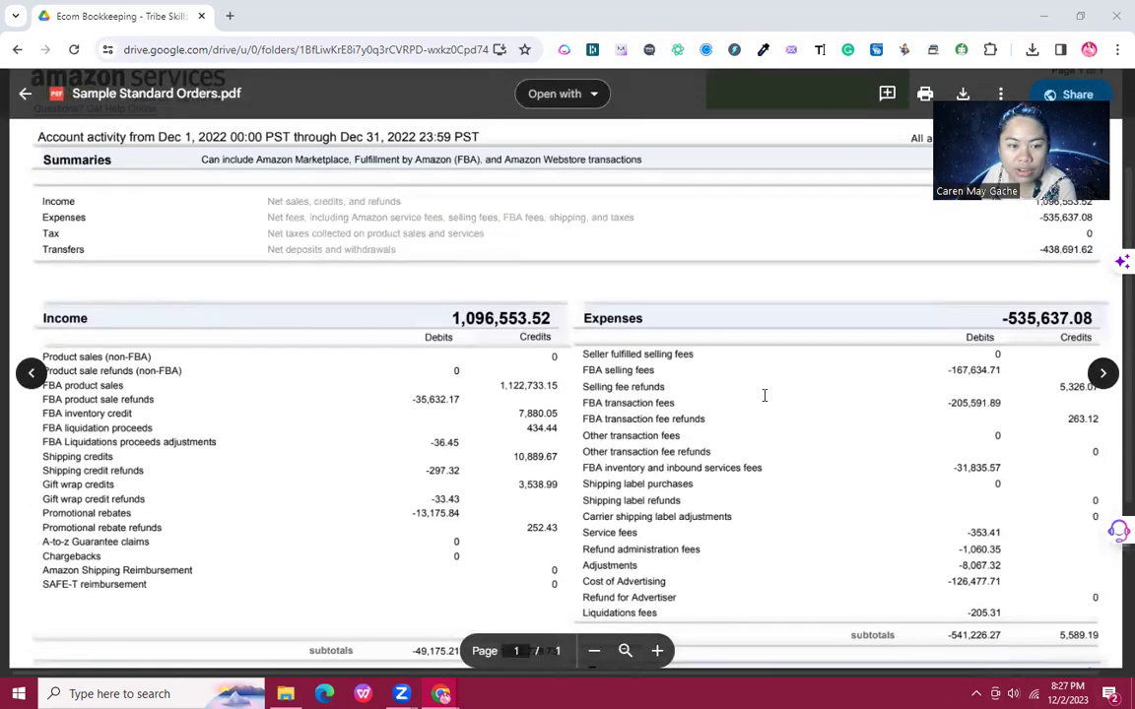
pyautogui.scroll(-3, 759, 393)
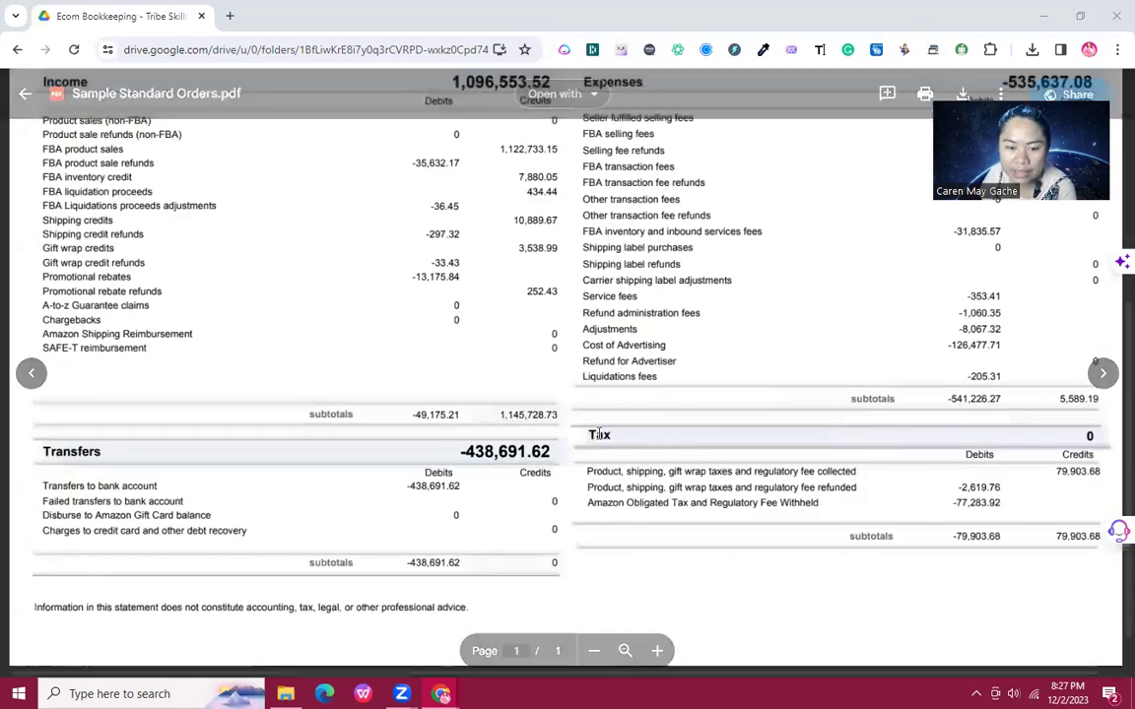
pyautogui.scroll(2, 567, 401)
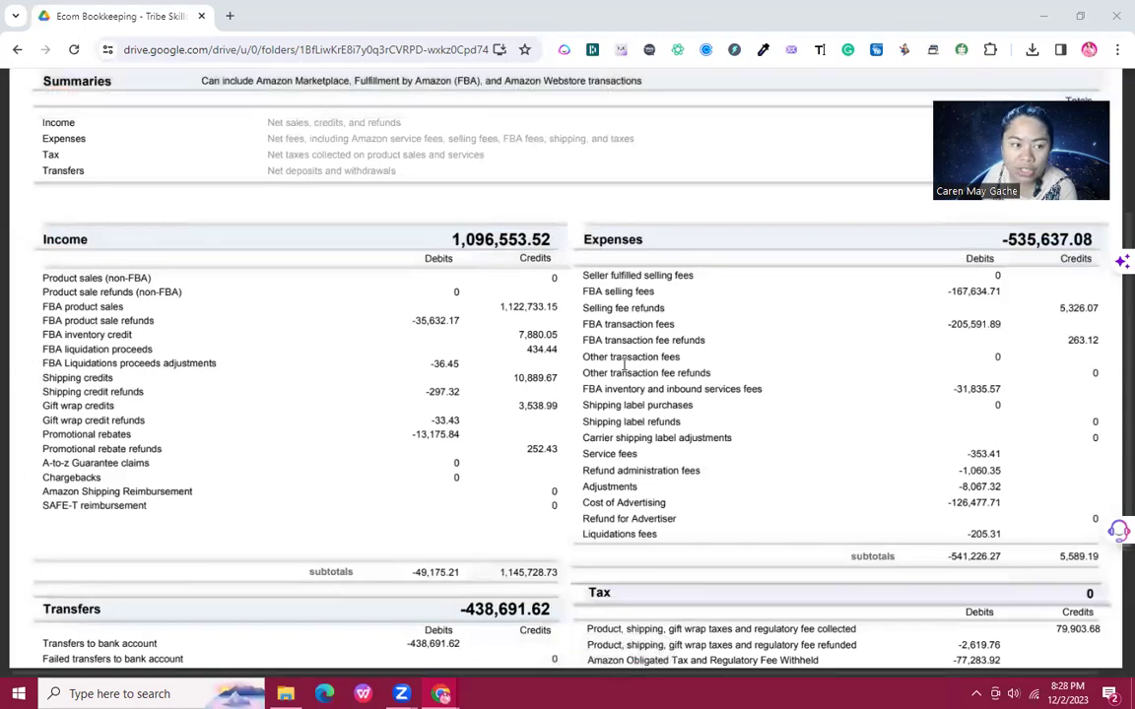
pyautogui.scroll(-2, 624, 364)
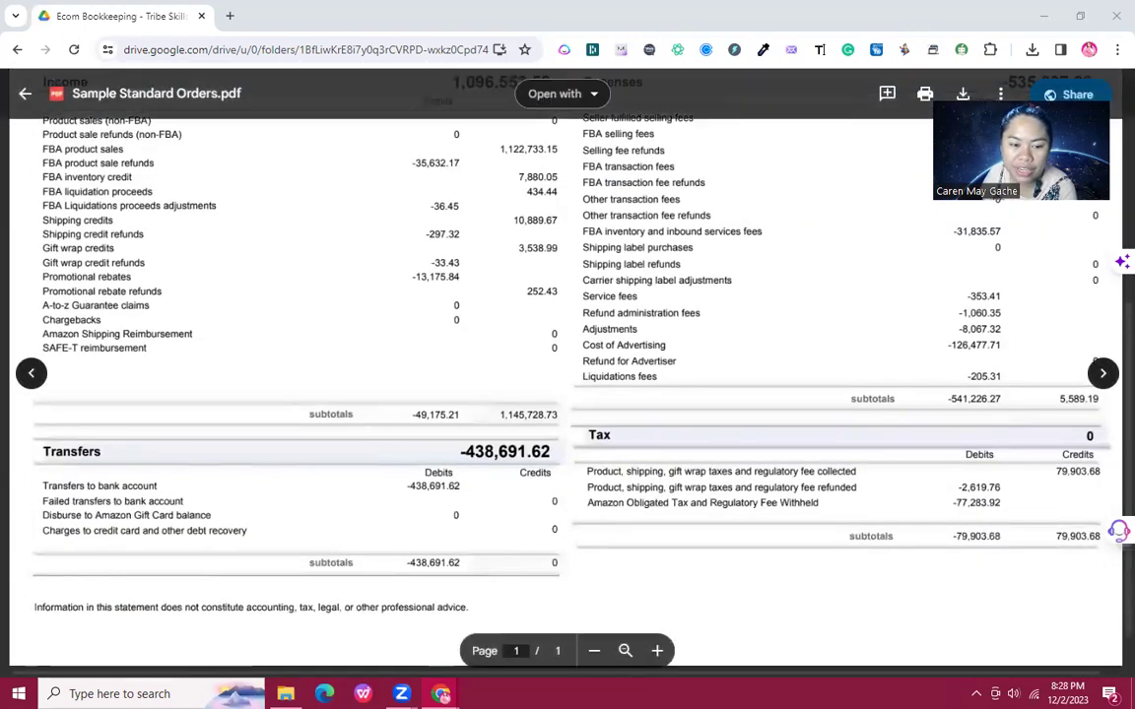
pyautogui.scroll(4, 489, 506)
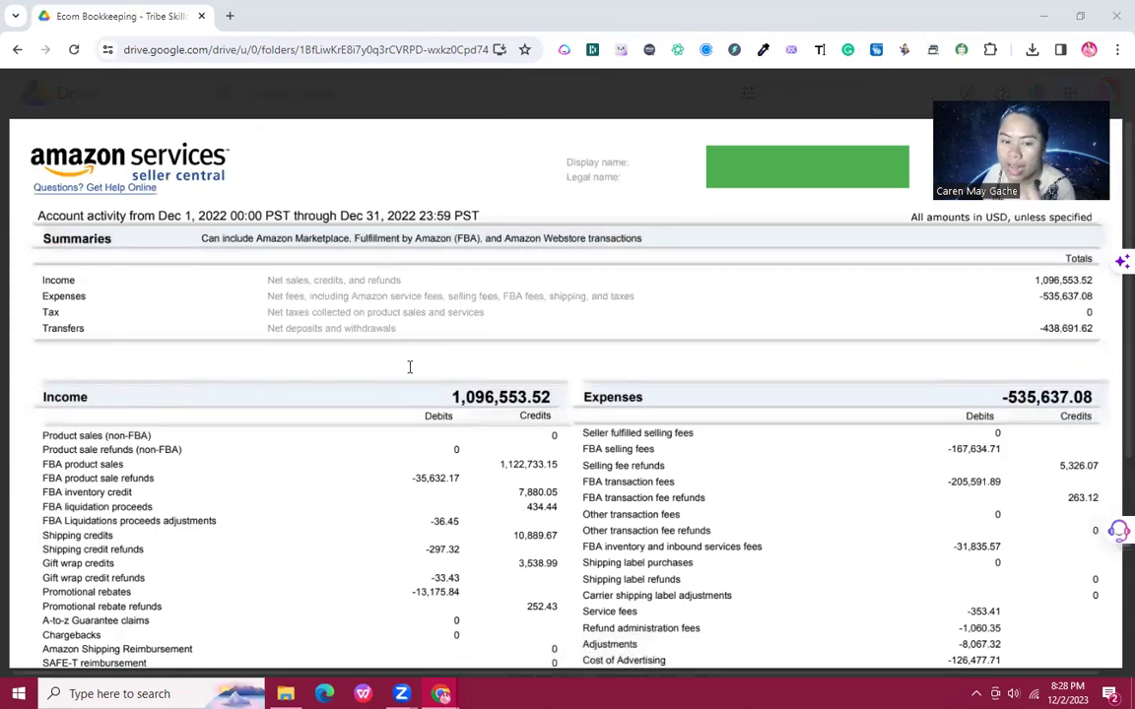
pyautogui.scroll(-5, 409, 368)
pyautogui.scroll(3, 635, 461)
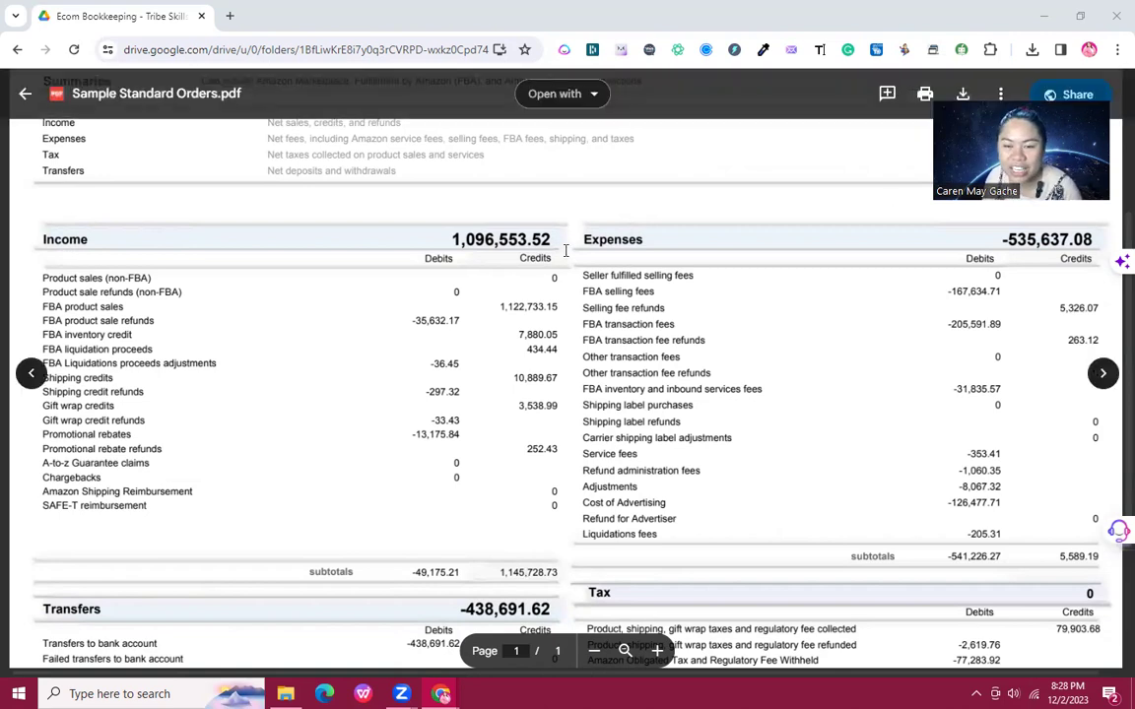
pyautogui.scroll(-3, 564, 256)
pyautogui.scroll(3, 558, 264)
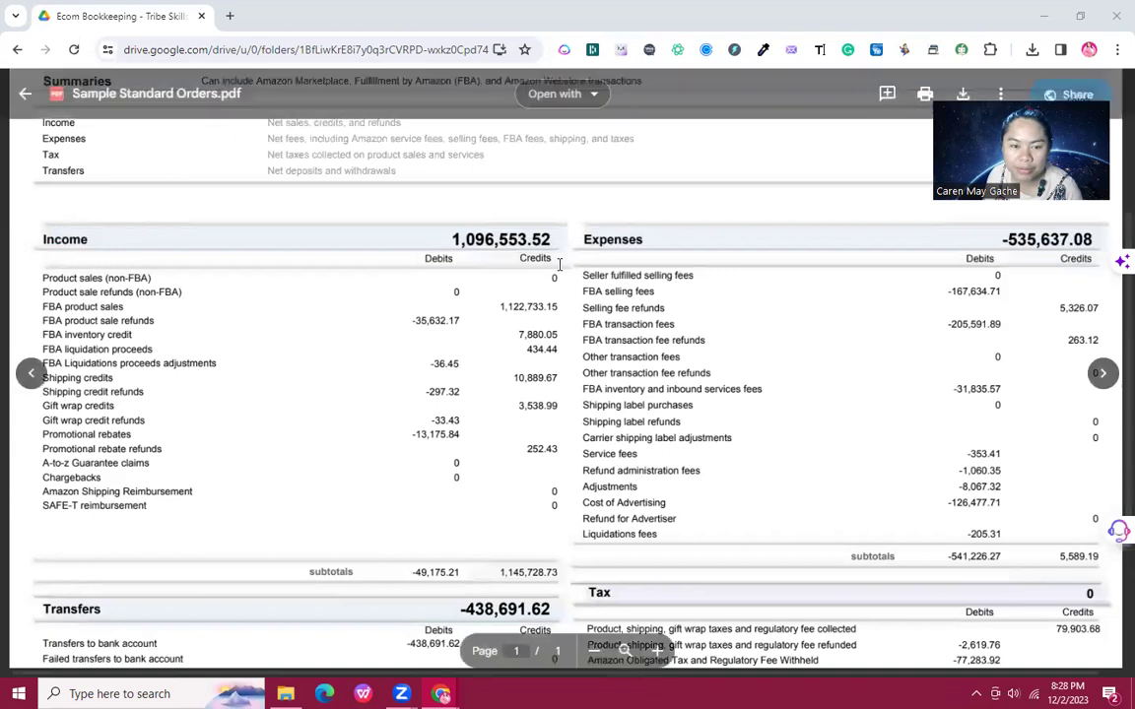
# Step: Switch to the Amazon Sales template in Google Sheets and bring up the Amazon column on the 2.template sheet
pyautogui.hotkey('alt', 'Tab')
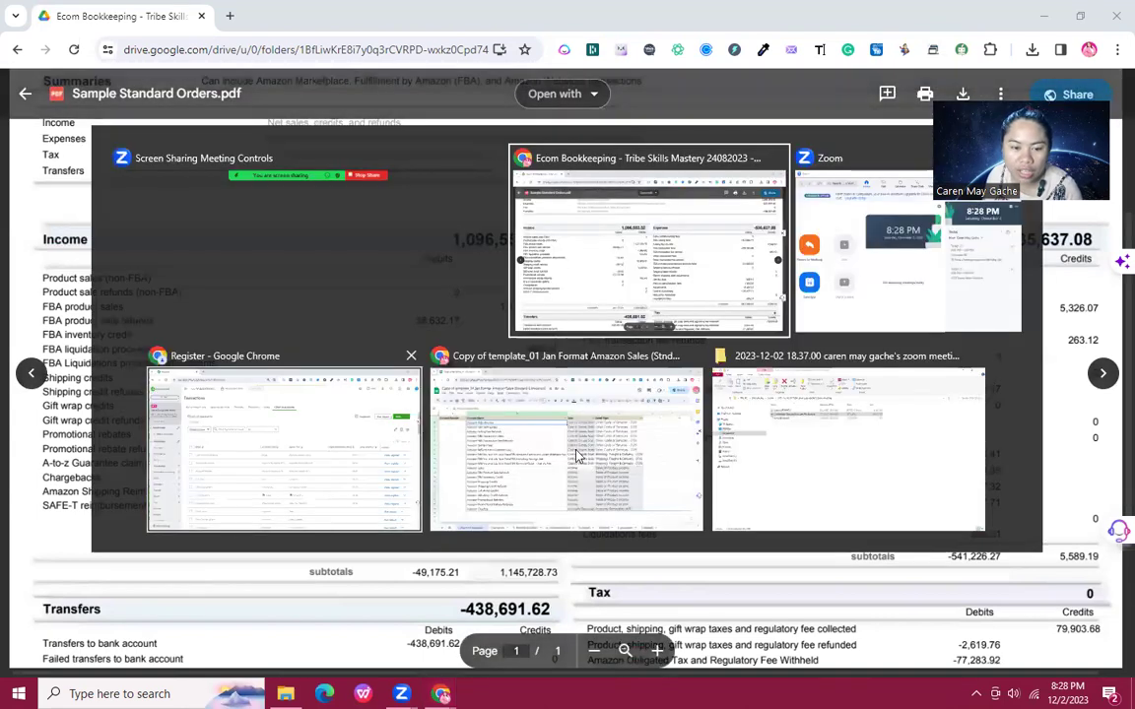
pyautogui.click(512, 470)
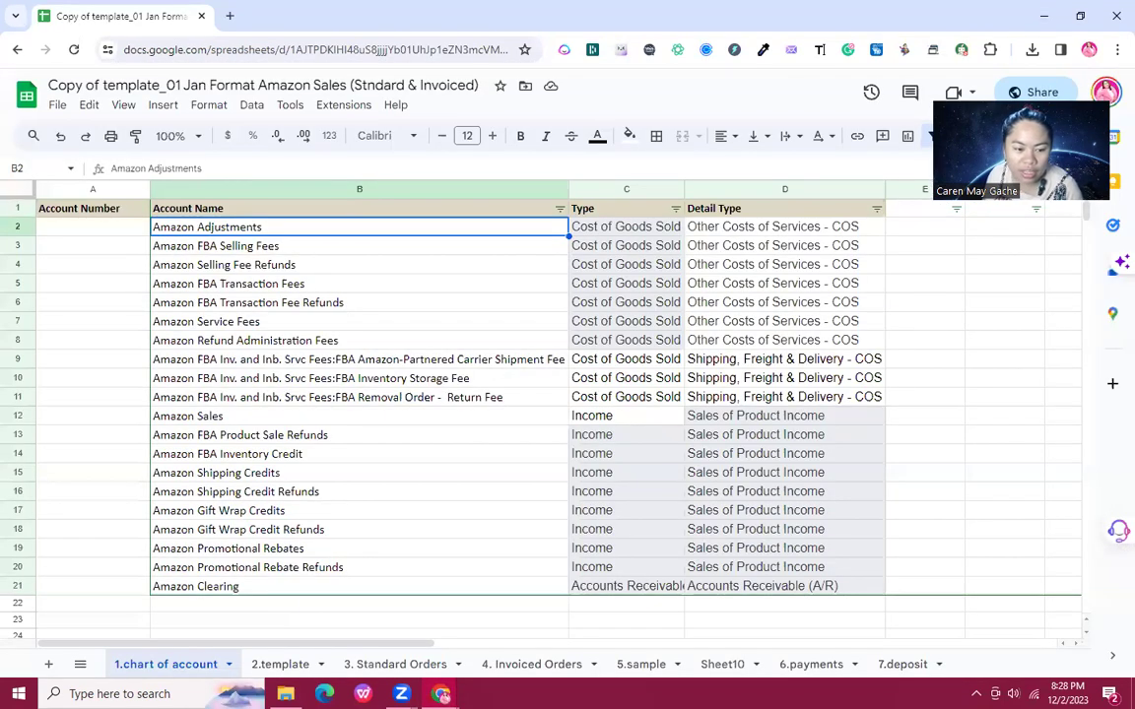
pyautogui.click(281, 665)
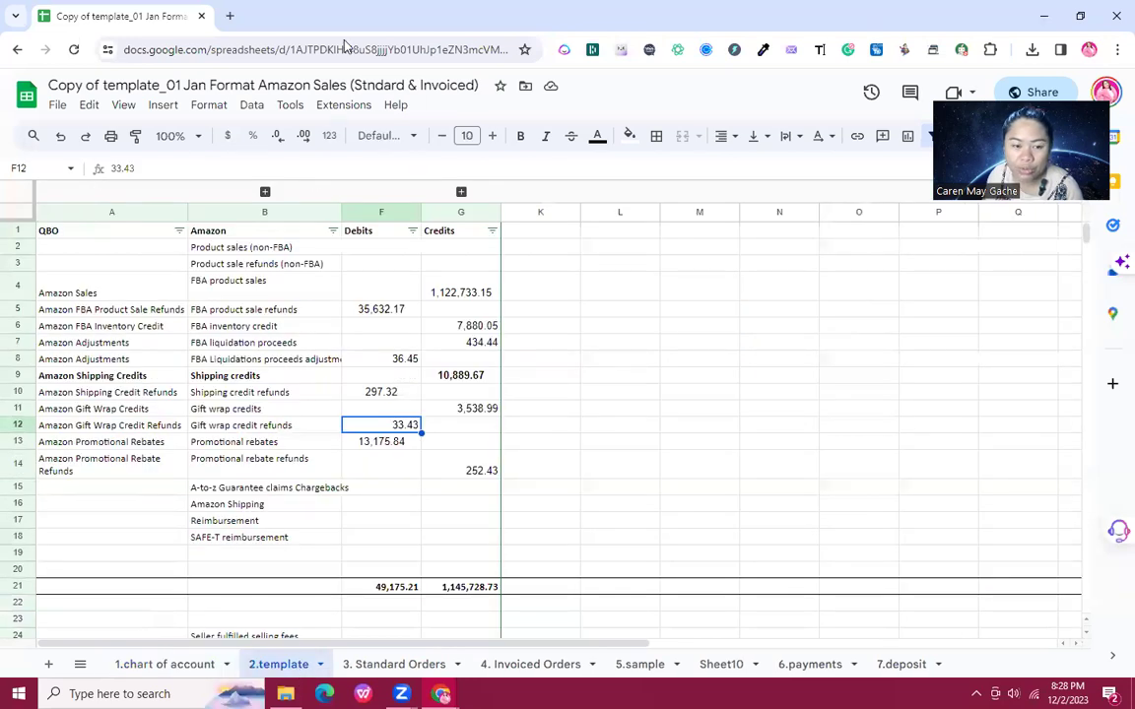
pyautogui.click(227, 209)
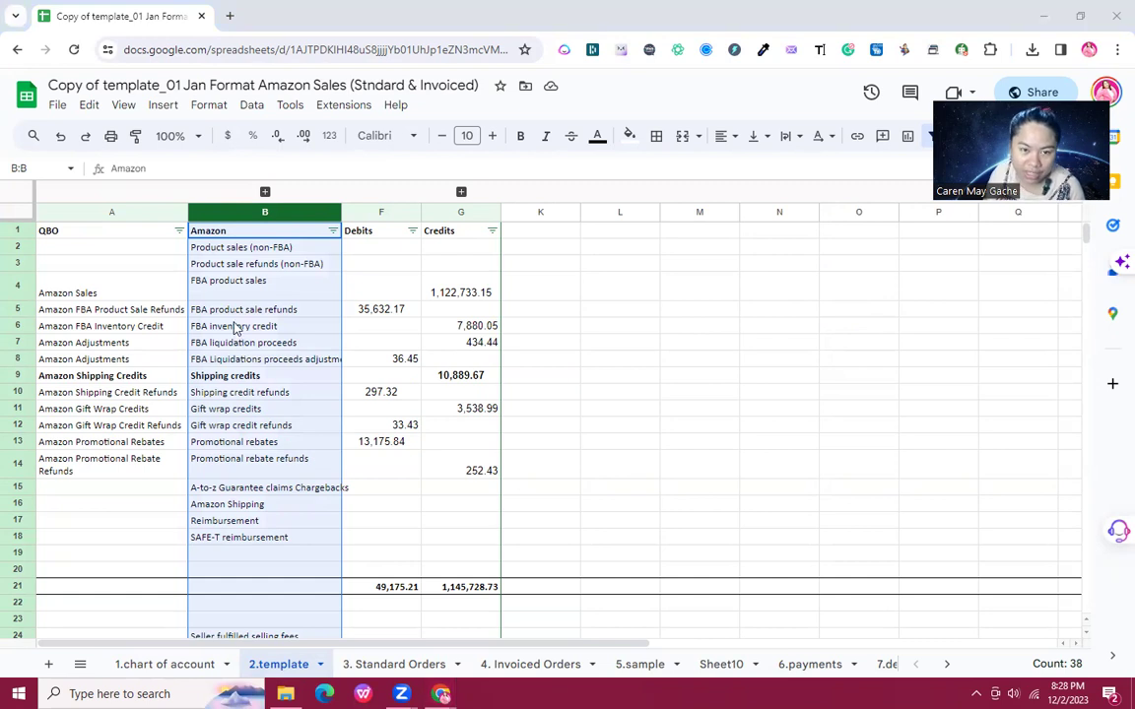
# Step: Compare the template's Amazon, QBO, Debits and Credits columns with the line items in the Amazon PDF statement
pyautogui.hotkey('alt', 'Tab')
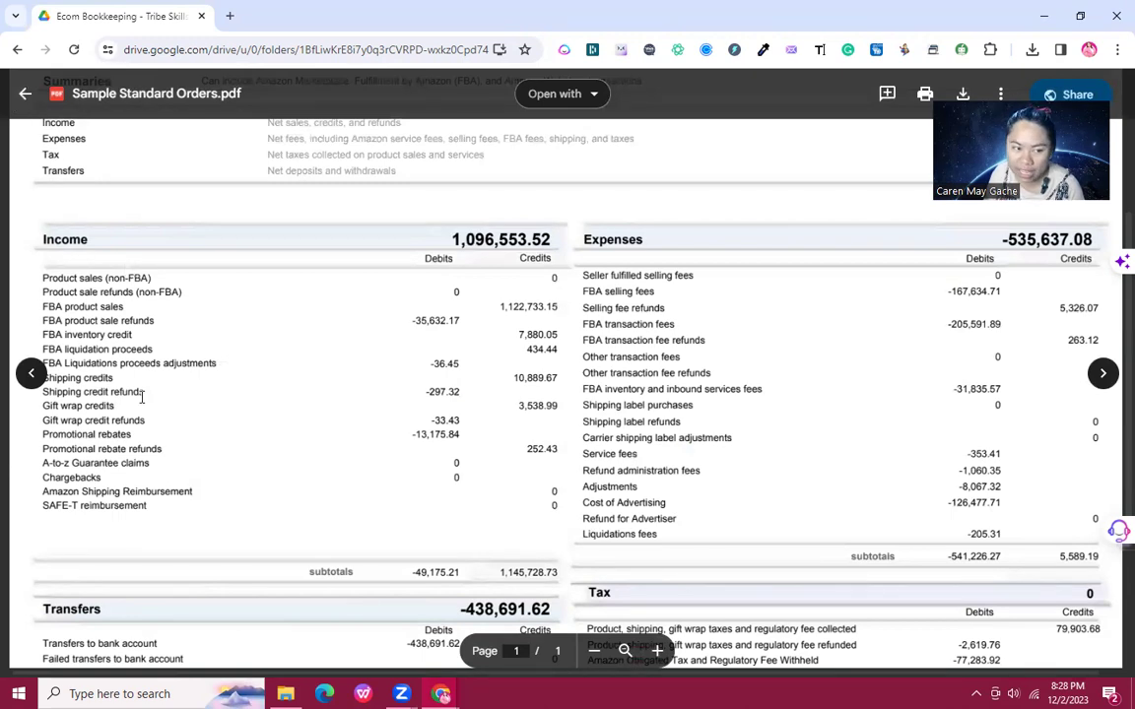
pyautogui.hotkey('alt', 'Tab')
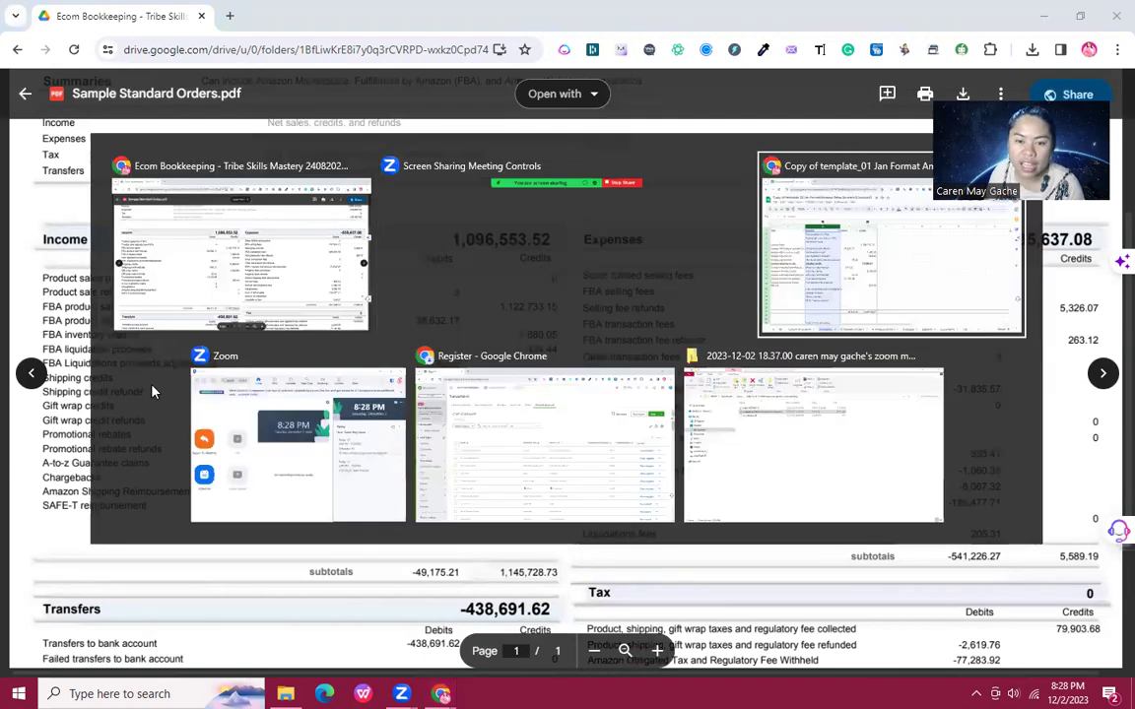
pyautogui.click(126, 212)
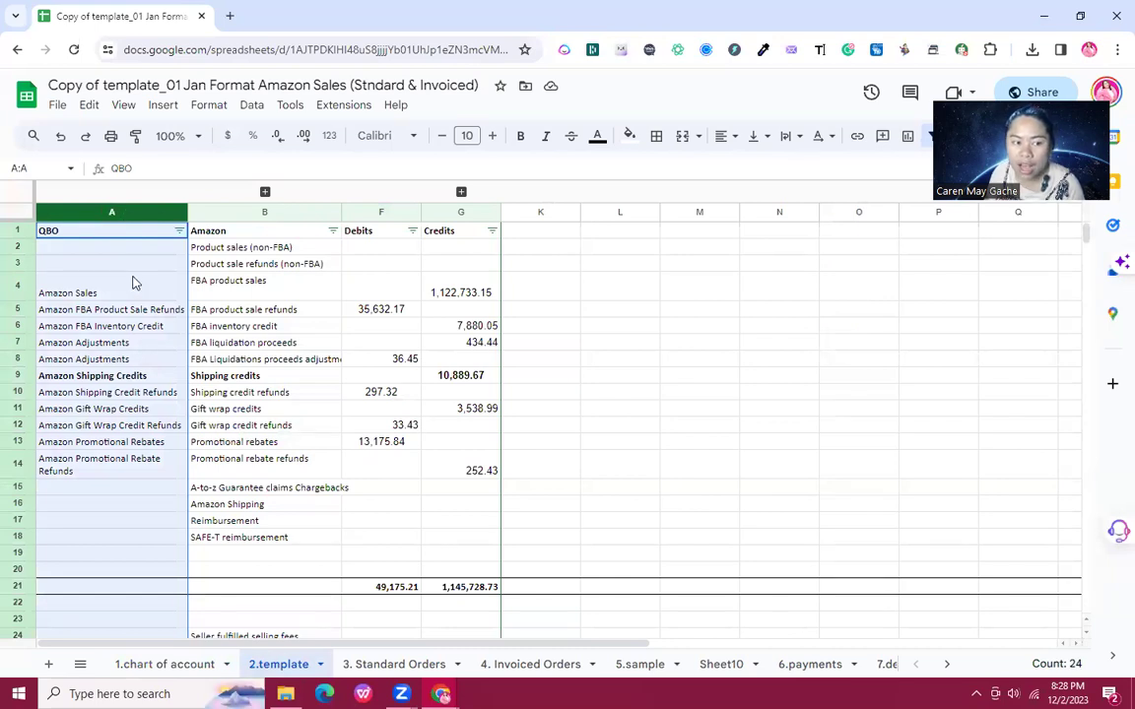
pyautogui.click(378, 212)
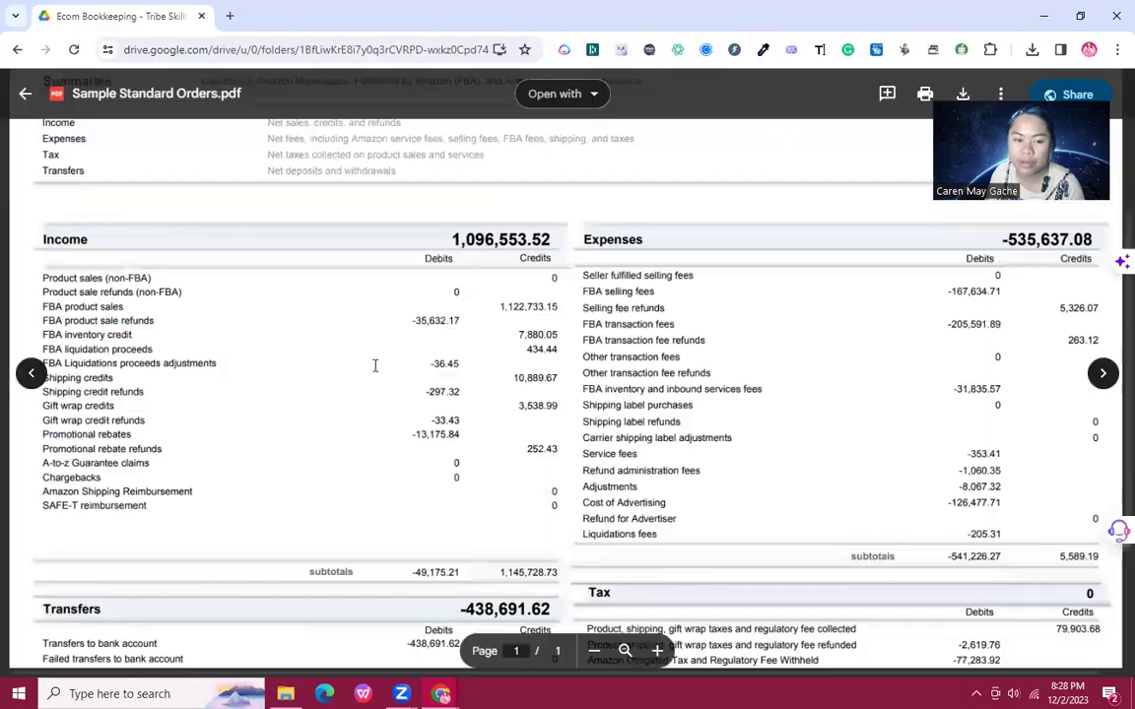
pyautogui.hotkey('alt', 'Tab')
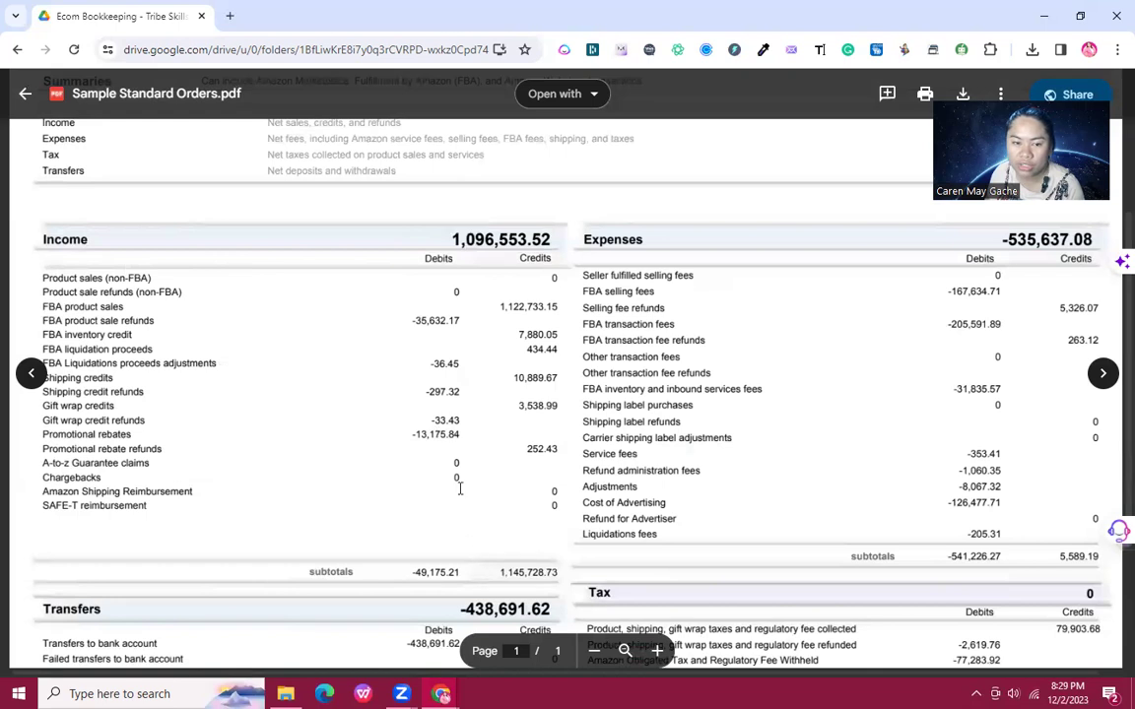
pyautogui.hotkey('alt', 'Tab')
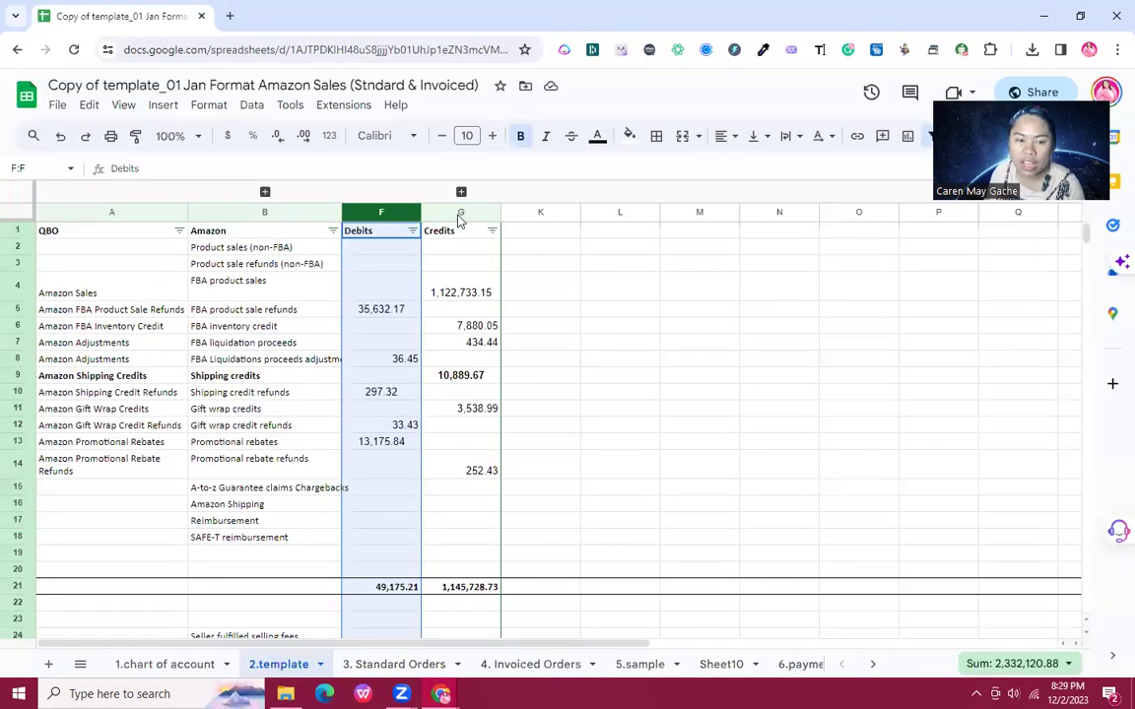
pyautogui.click(460, 212)
pyautogui.hotkey('alt', 'Tab')
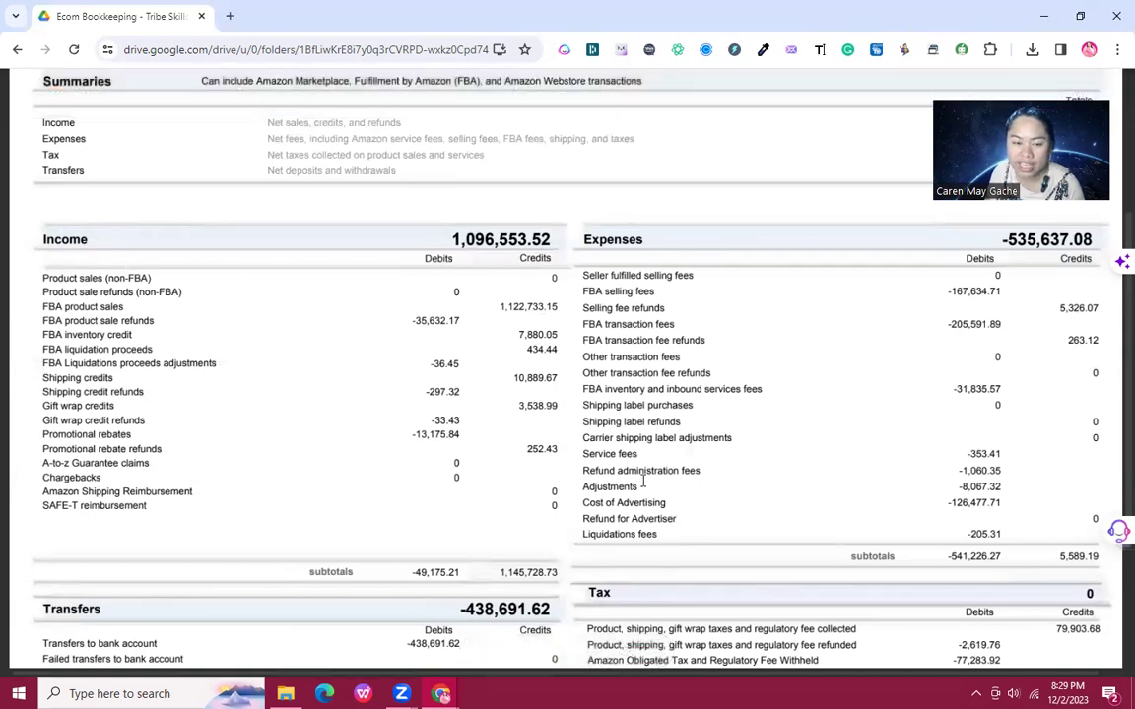
pyautogui.hotkey('alt', 'Tab')
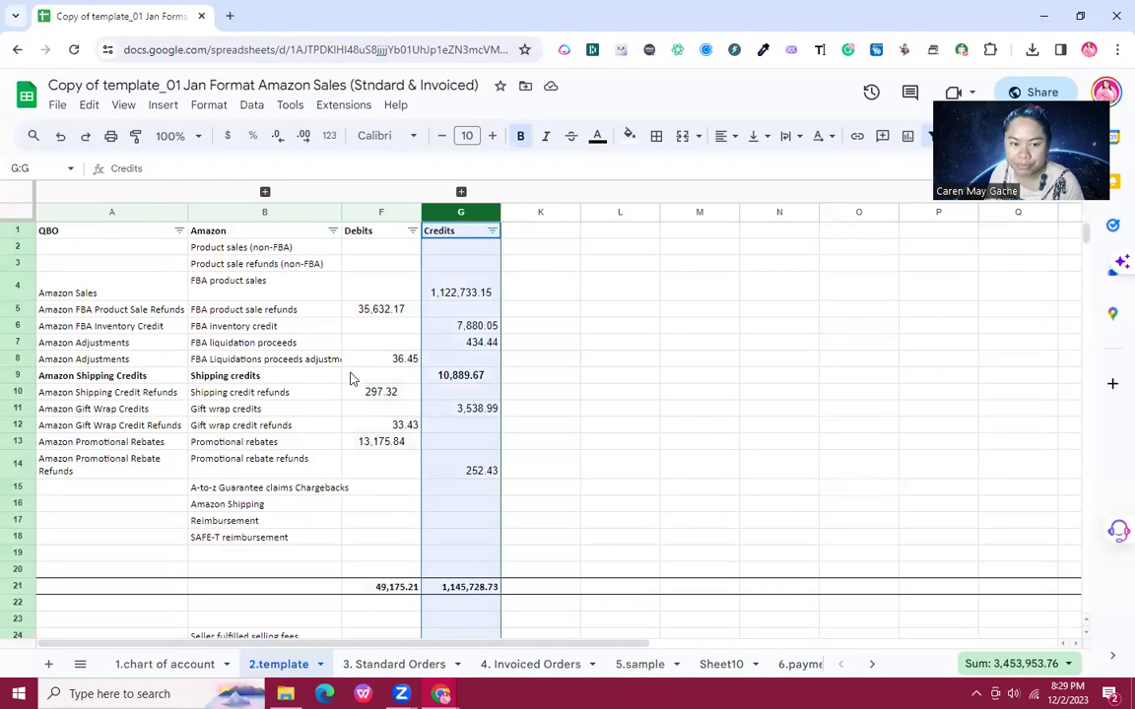
pyautogui.click(355, 378)
# Step: Switch to QuickBooks Online and start a new journal entry
pyautogui.hotkey('alt', 'Tab')
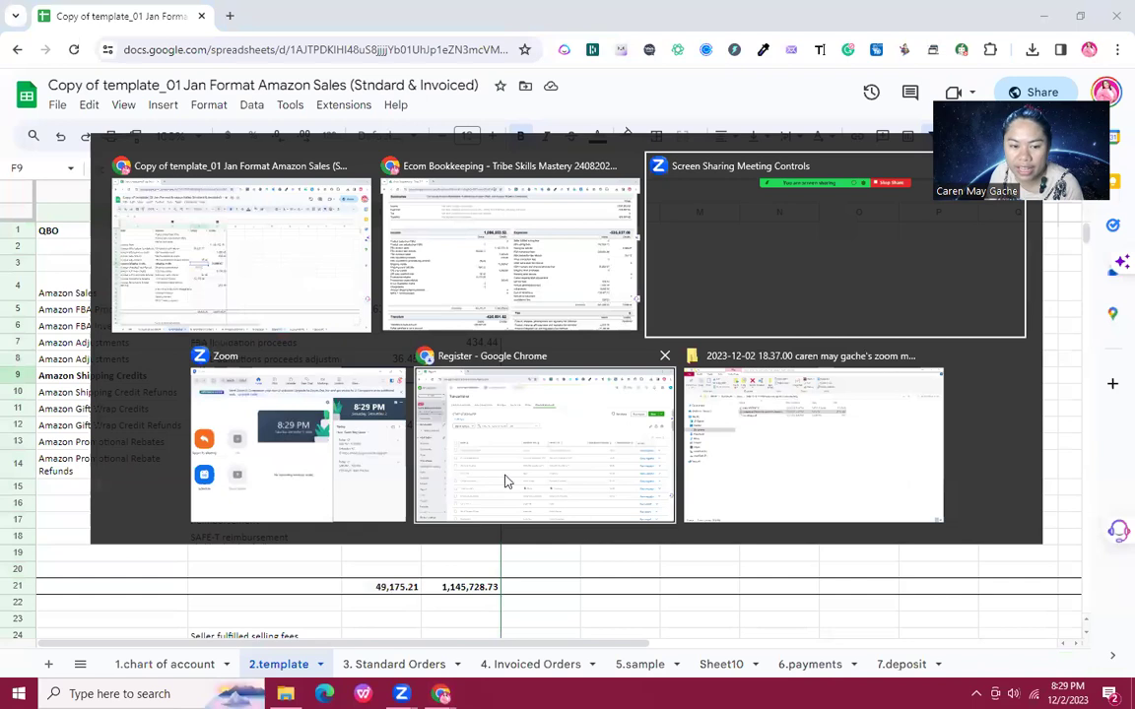
pyautogui.click(504, 461)
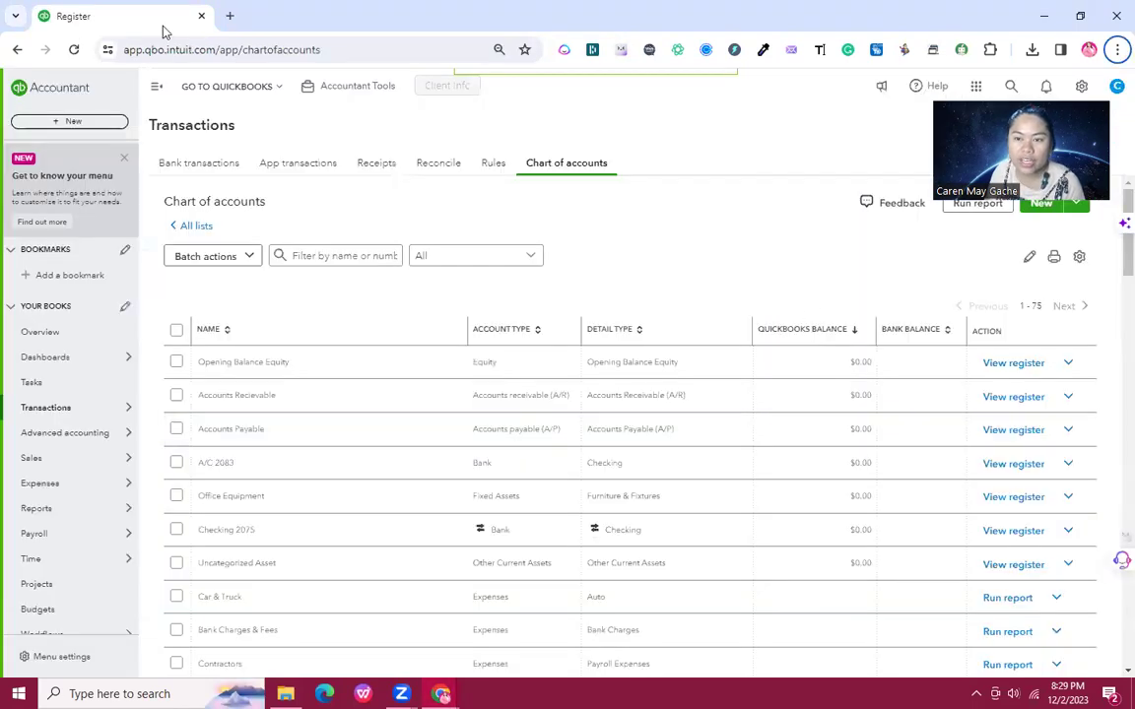
pyautogui.click(69, 122)
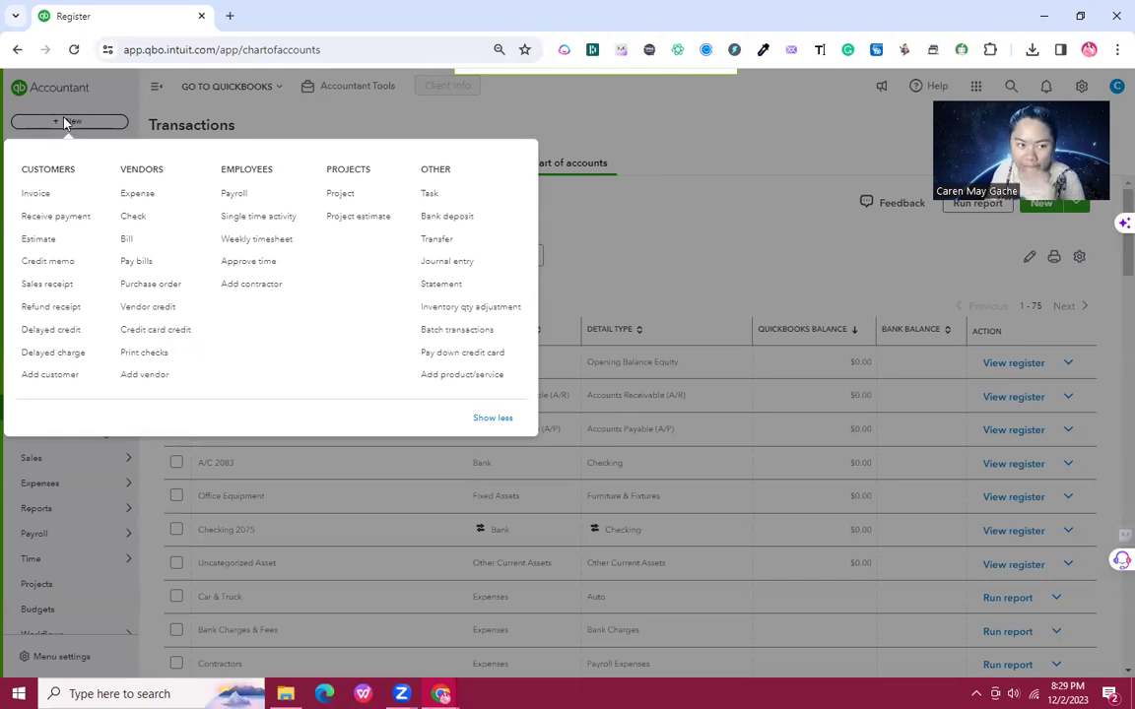
pyautogui.click(477, 264)
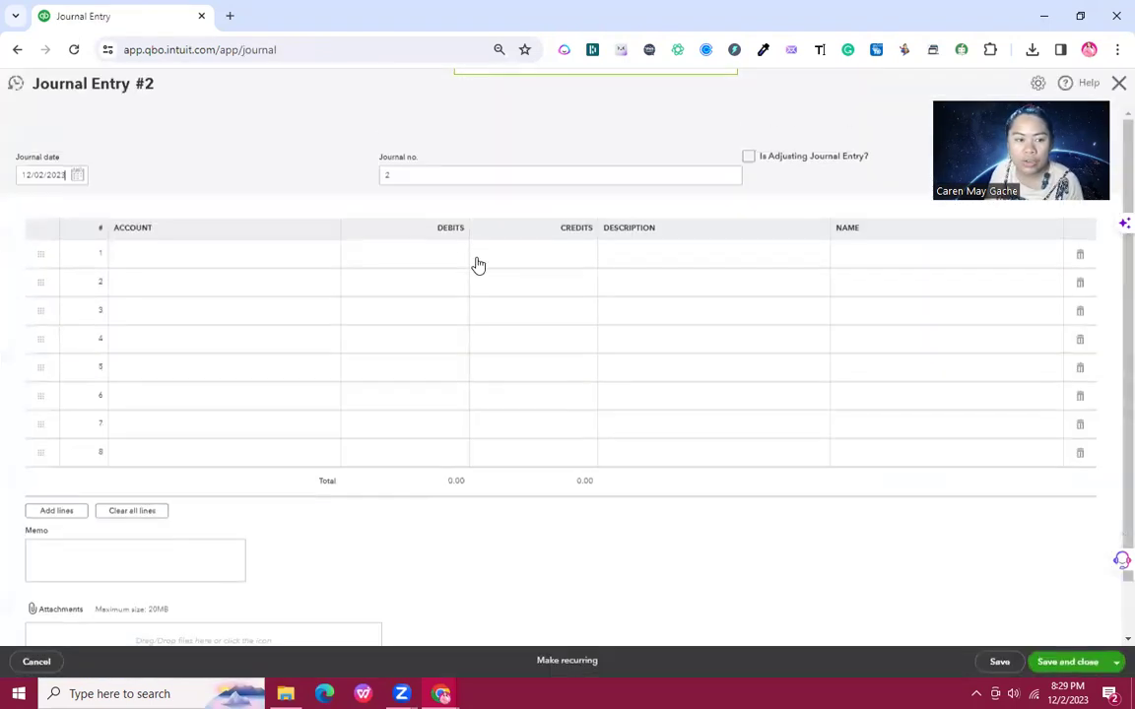
# Step: Return to the Amazon PDF statement in Google Drive and check its account activity period
pyautogui.hotkey('alt', 'Tab')
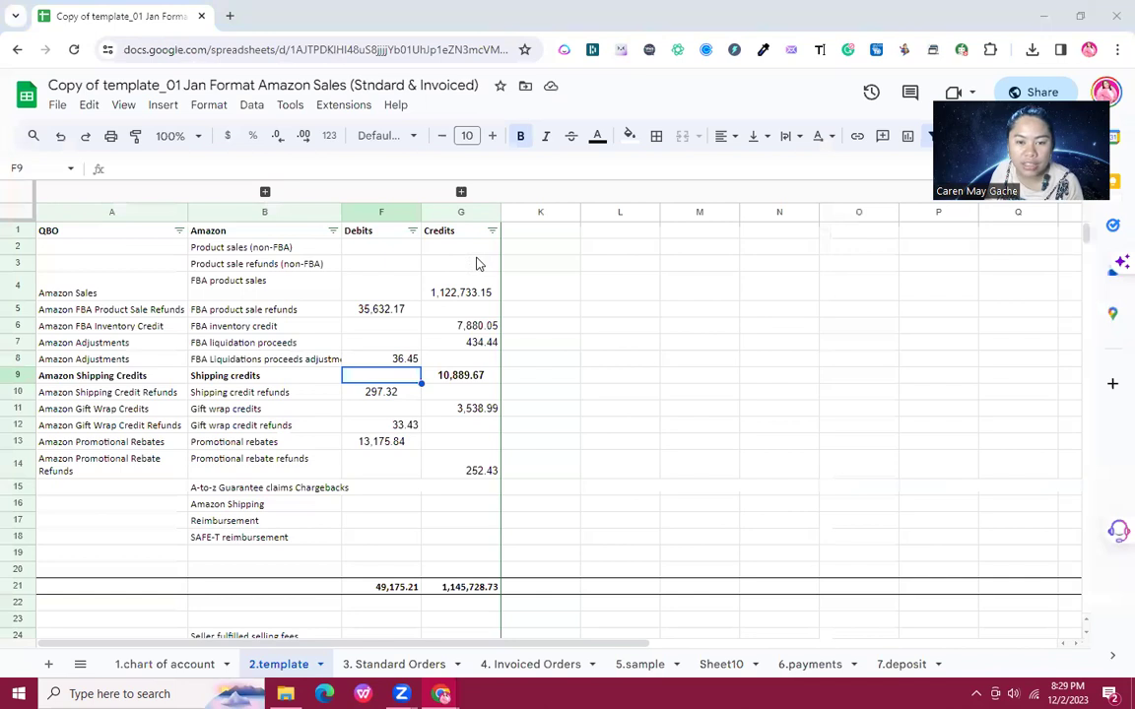
pyautogui.hotkey('alt', 'Tab')
pyautogui.hotkey('alt', 'Tab')
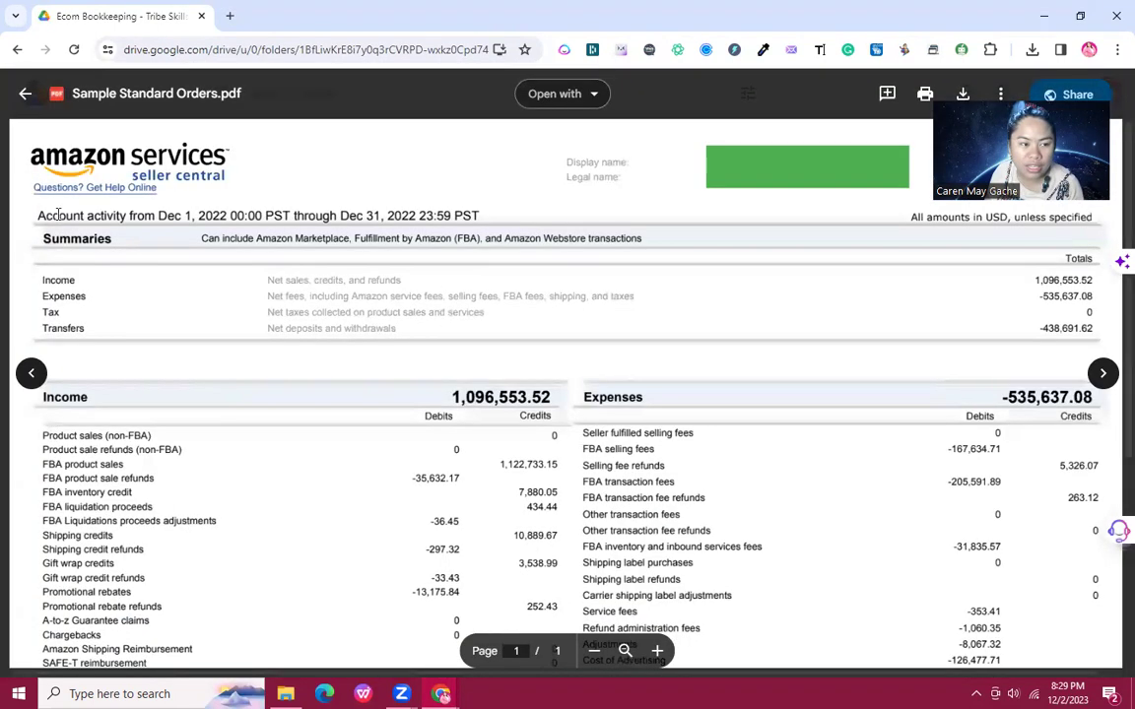
pyautogui.moveTo(424, 195); pyautogui.dragTo(399, 193)
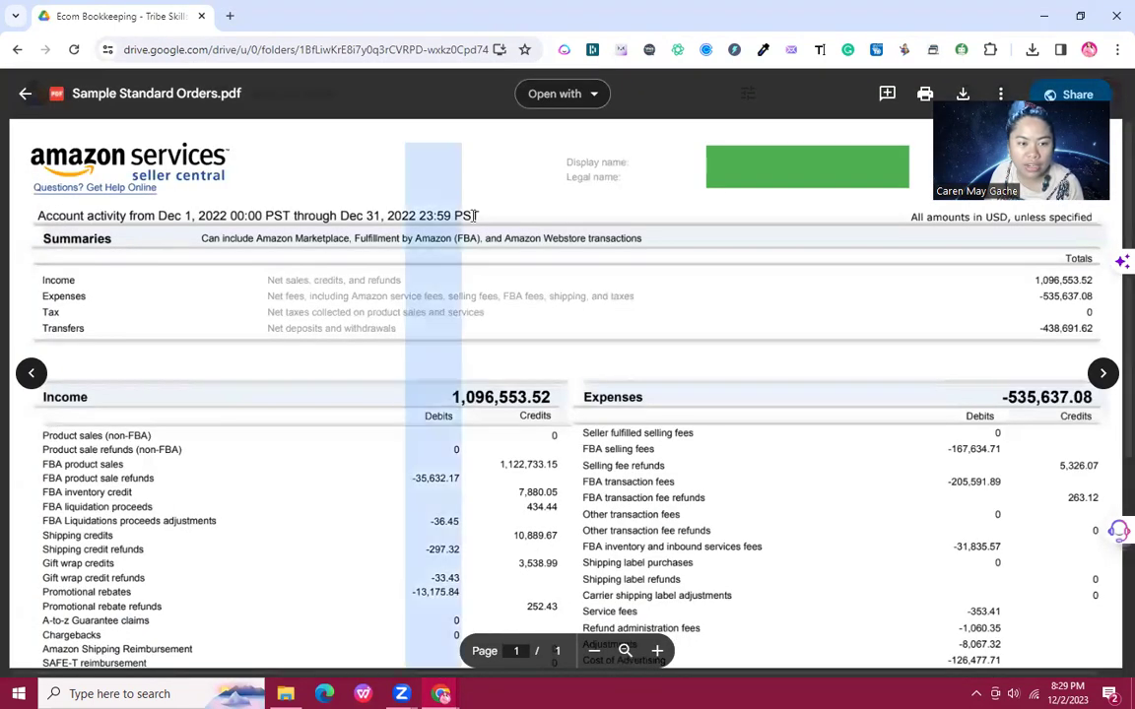
pyautogui.click(266, 209)
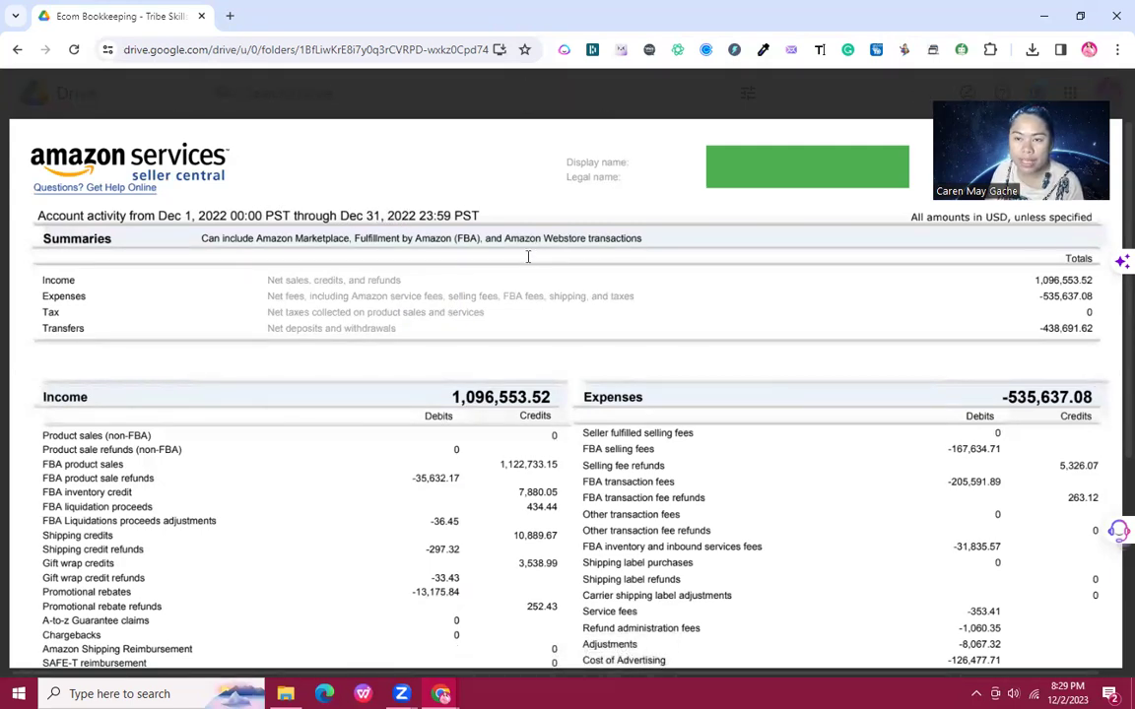
pyautogui.scroll(-3, 527, 258)
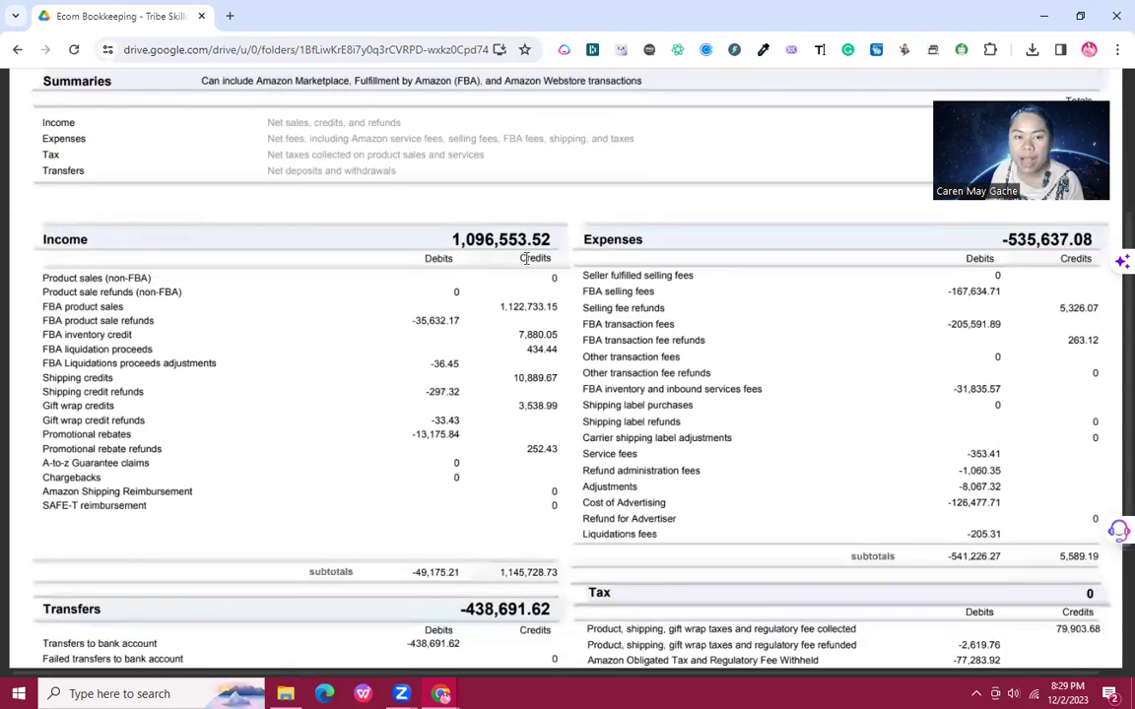
pyautogui.scroll(3, 527, 258)
# Step: Set the journal date of the new QuickBooks entry to 12/31/2022
pyautogui.hotkey('alt', 'Tab')
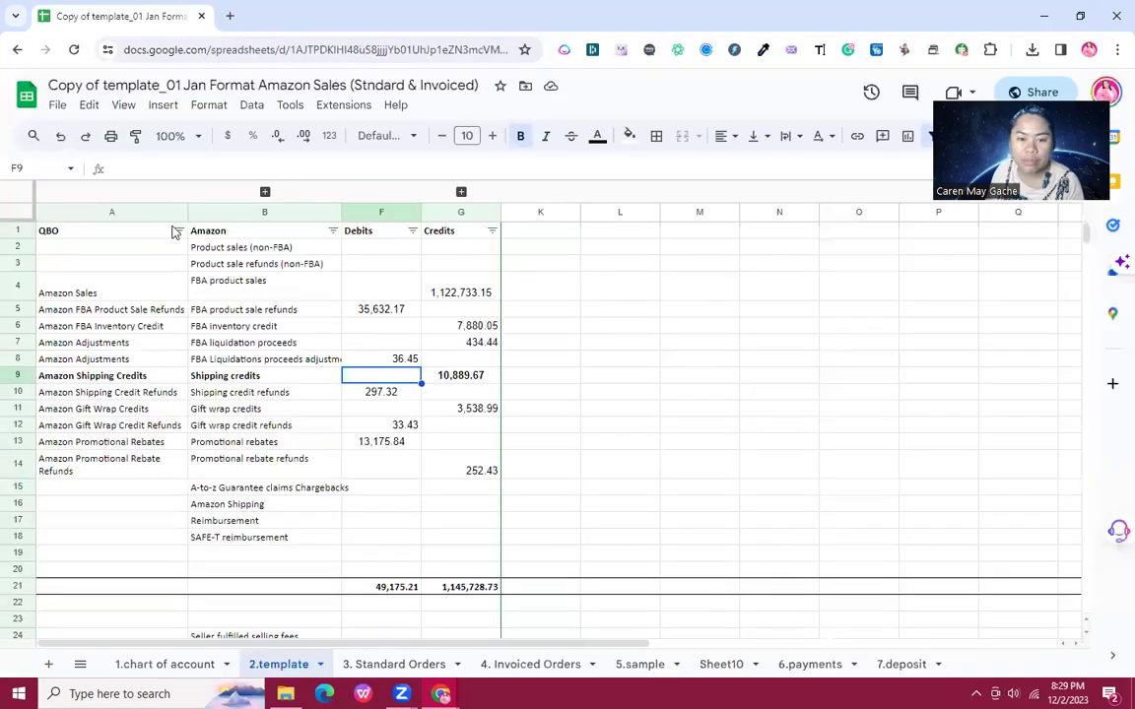
pyautogui.hotkey('alt', 'Tab')
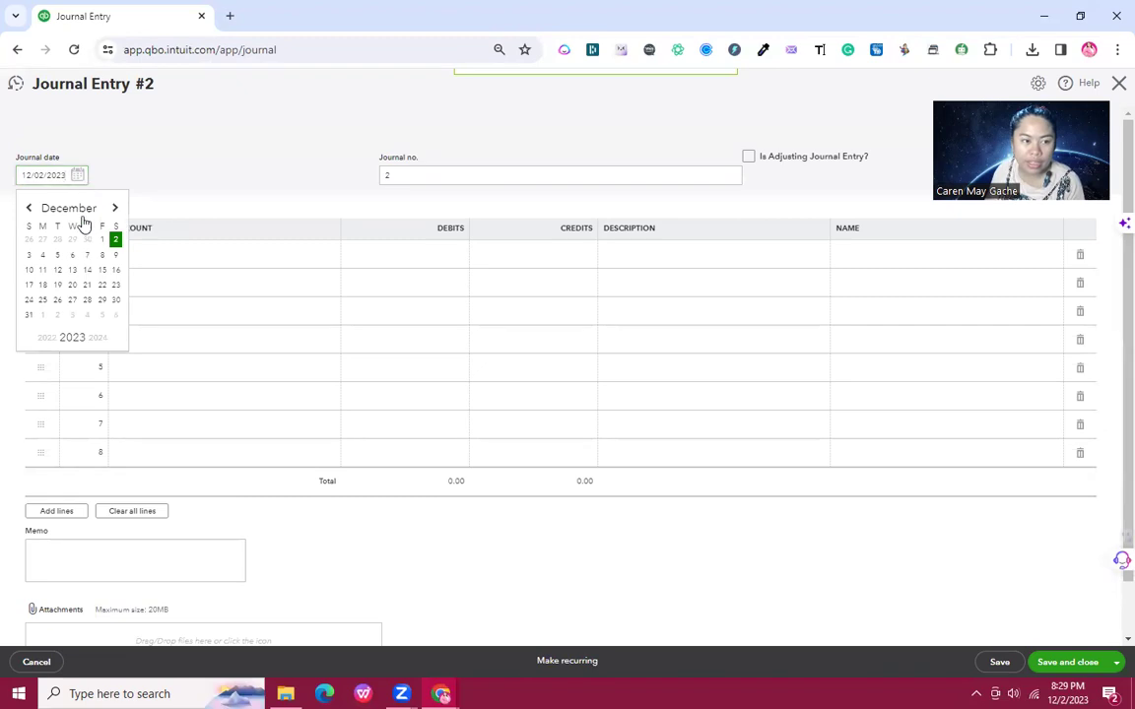
pyautogui.click(48, 336)
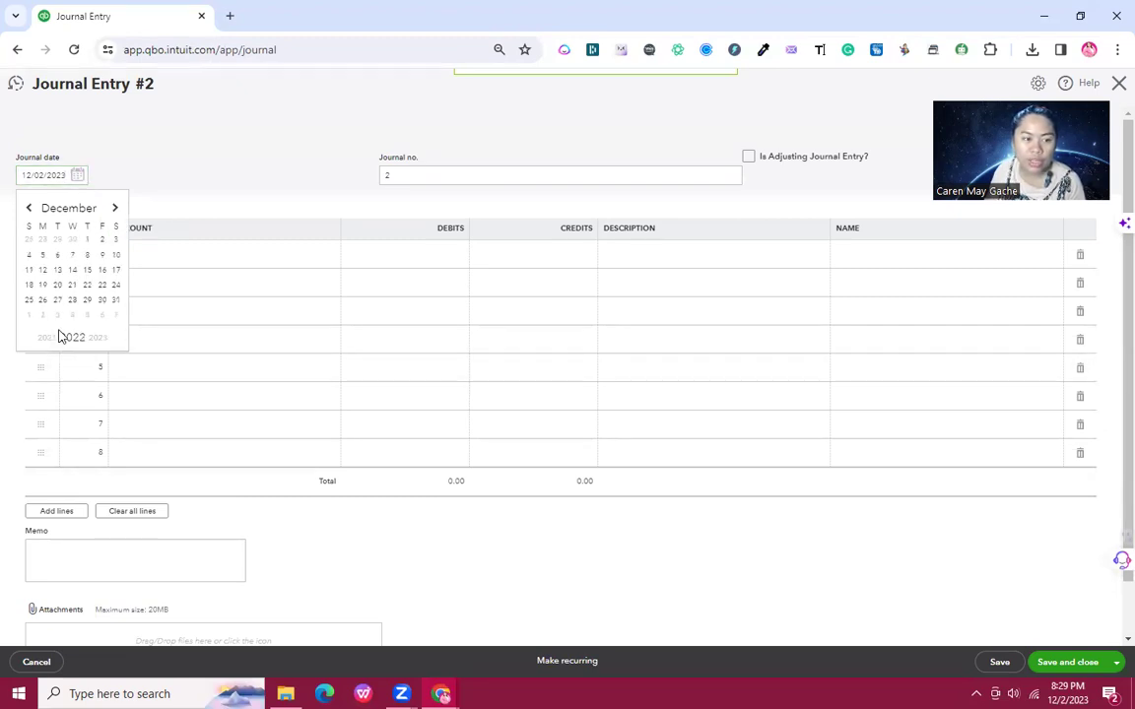
pyautogui.click(116, 301)
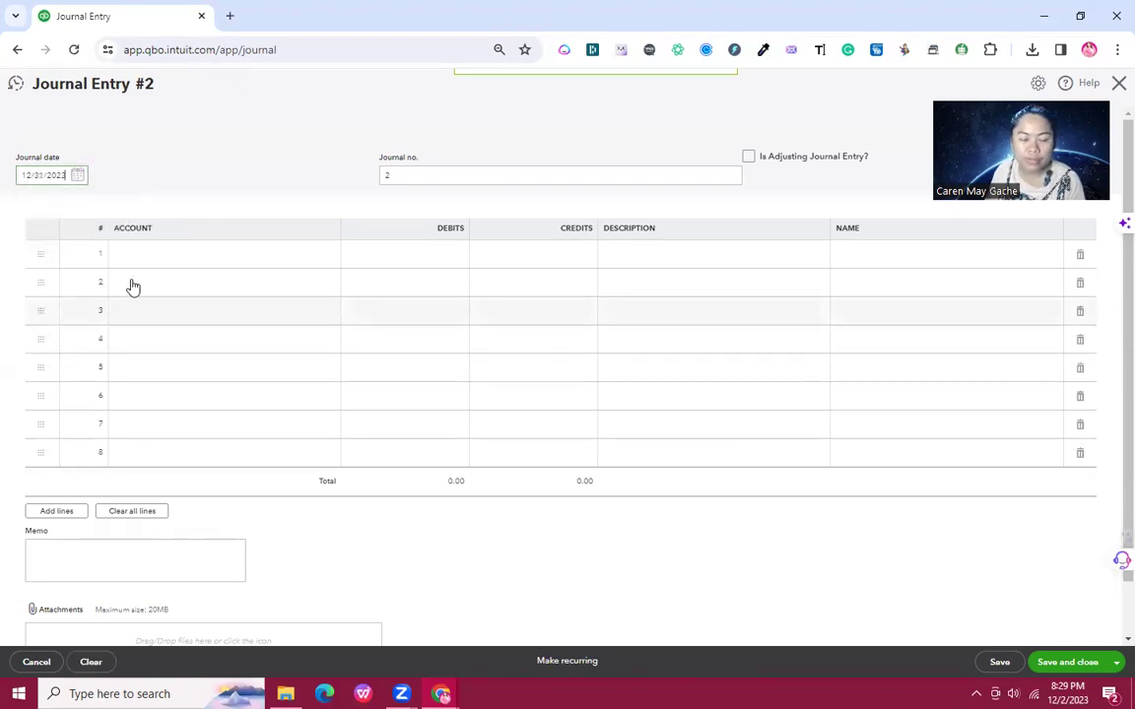
# Step: Set the account of journal line 1 to Amazon Sales, copied from the QBO column of the Google Sheets template
pyautogui.click(200, 267)
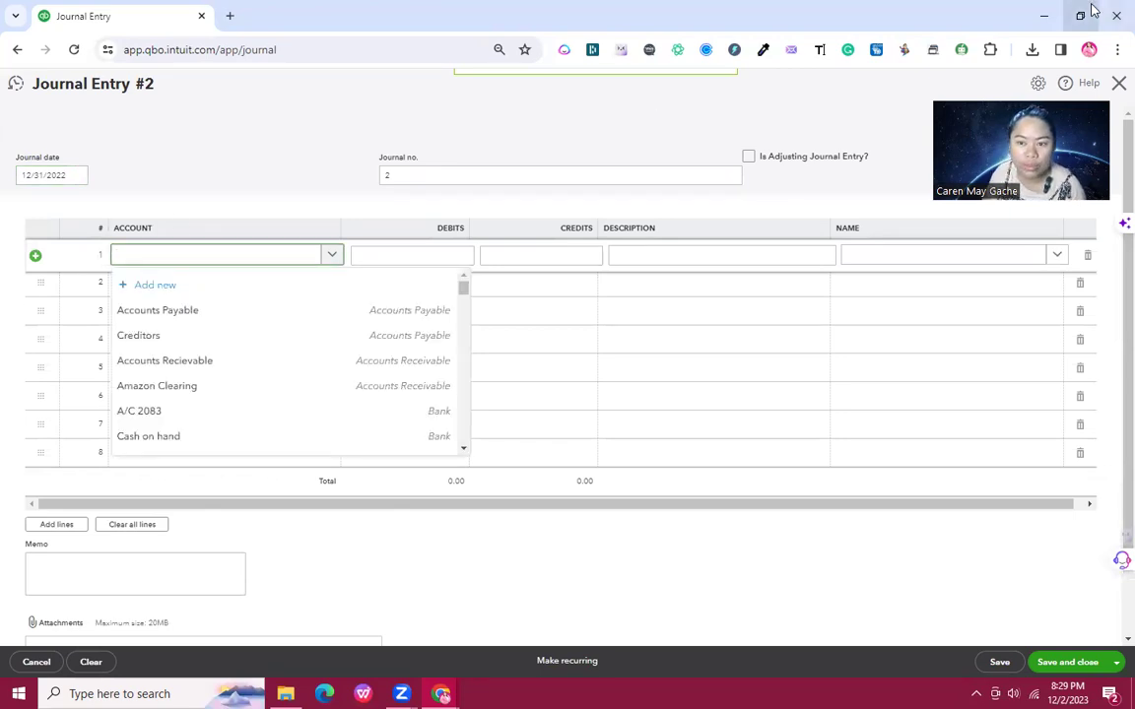
pyautogui.hotkey('alt', 'Tab')
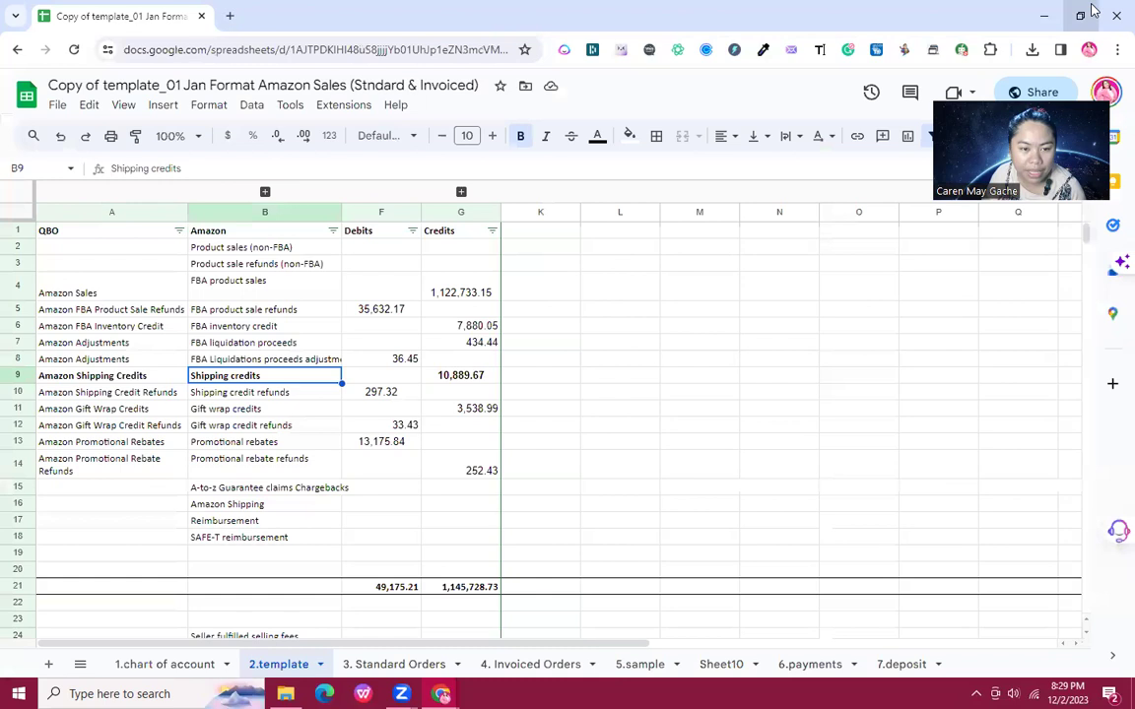
pyautogui.press('Up')
pyautogui.press('Up')
pyautogui.press('Up')
pyautogui.press('Up')
pyautogui.press('Left')
pyautogui.press('Up')
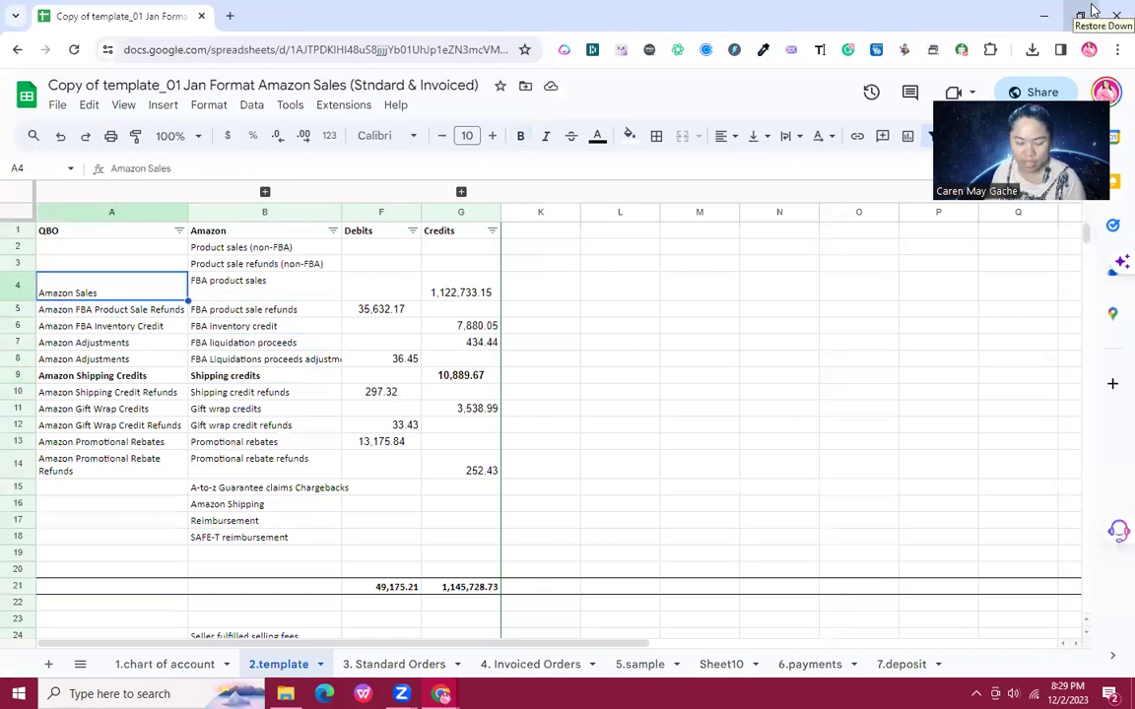
pyautogui.hotkey('ctrl', 'c')
pyautogui.hotkey('alt', 'Tab')
pyautogui.hotkey('ctrl', 'v')
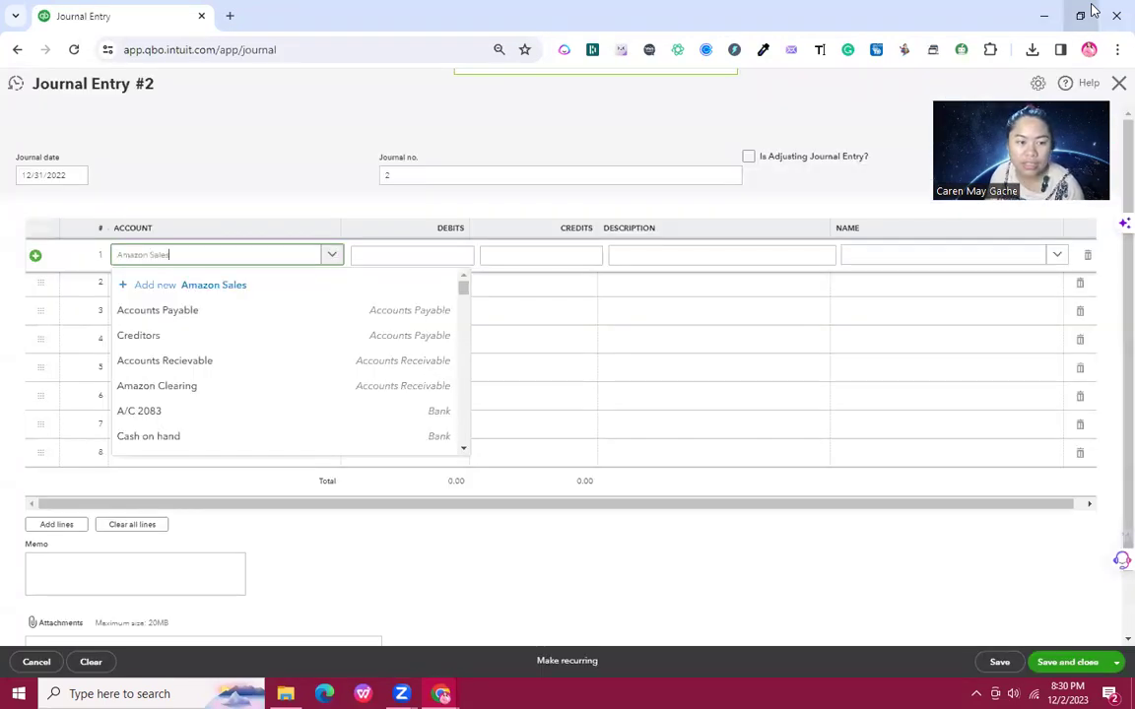
pyautogui.press('Tab')
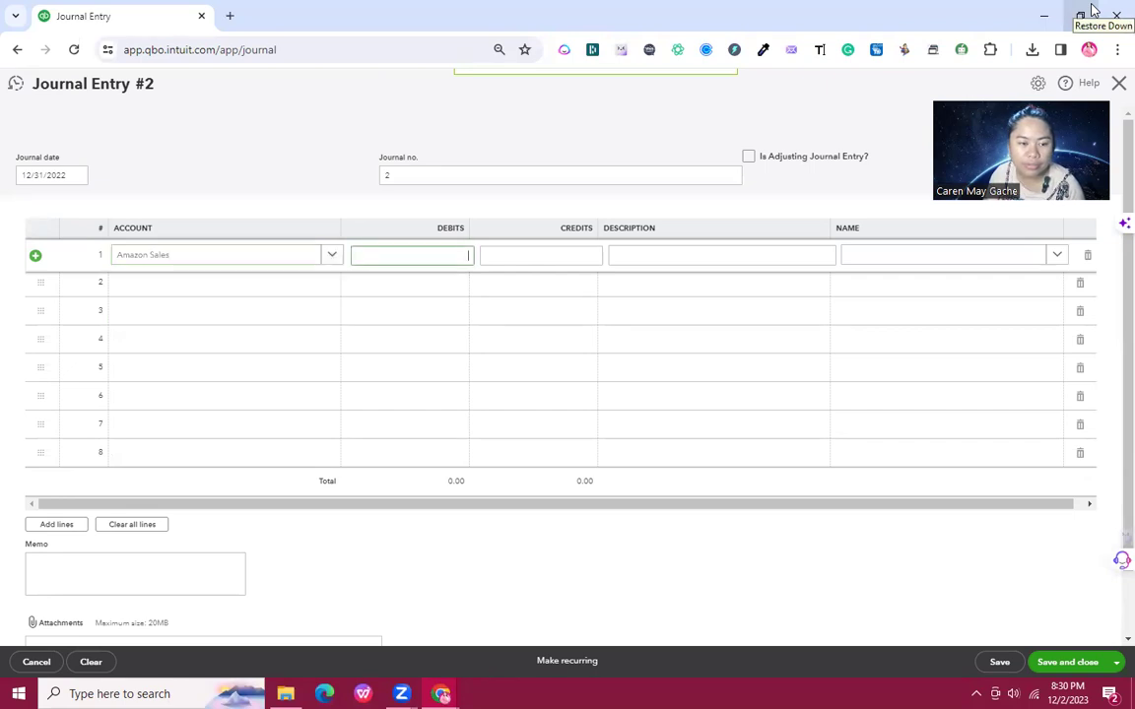
# Step: Copy the Amazon Sales credit of 1,122,733.15 from the template into the credit amount of journal line 1
pyautogui.press('Tab')
pyautogui.hotkey('alt', 'Tab')
pyautogui.press('Right')
pyautogui.press('Right')
pyautogui.press('Right')
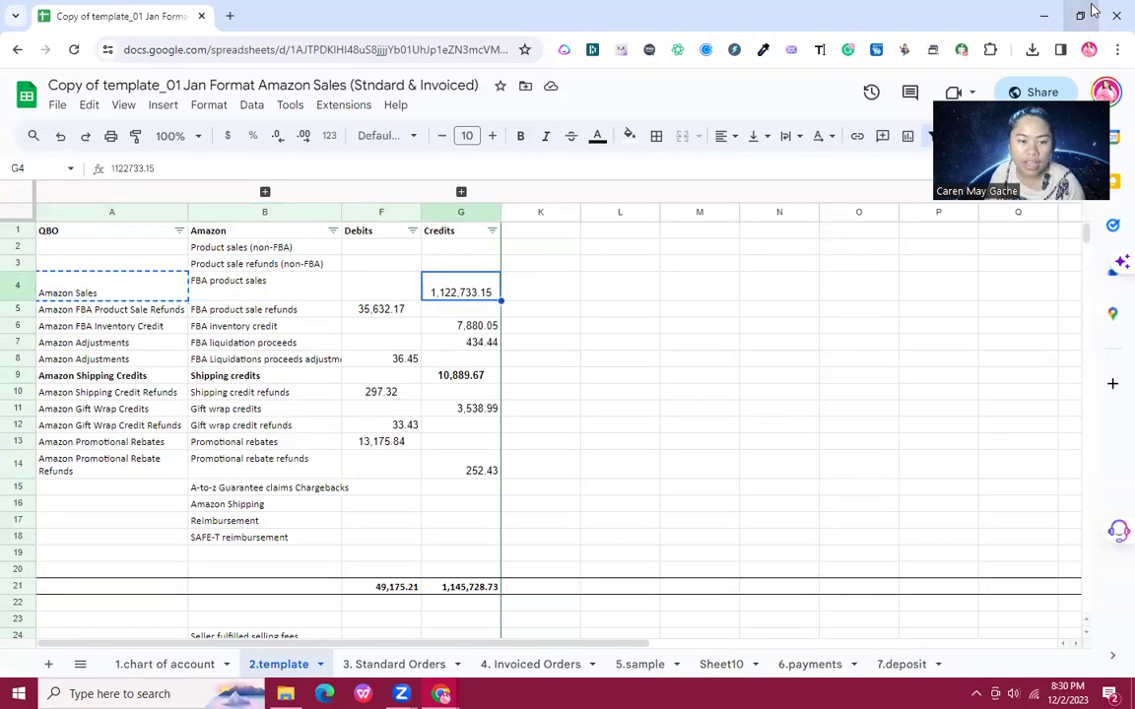
pyautogui.hotkey('ctrl', 'c')
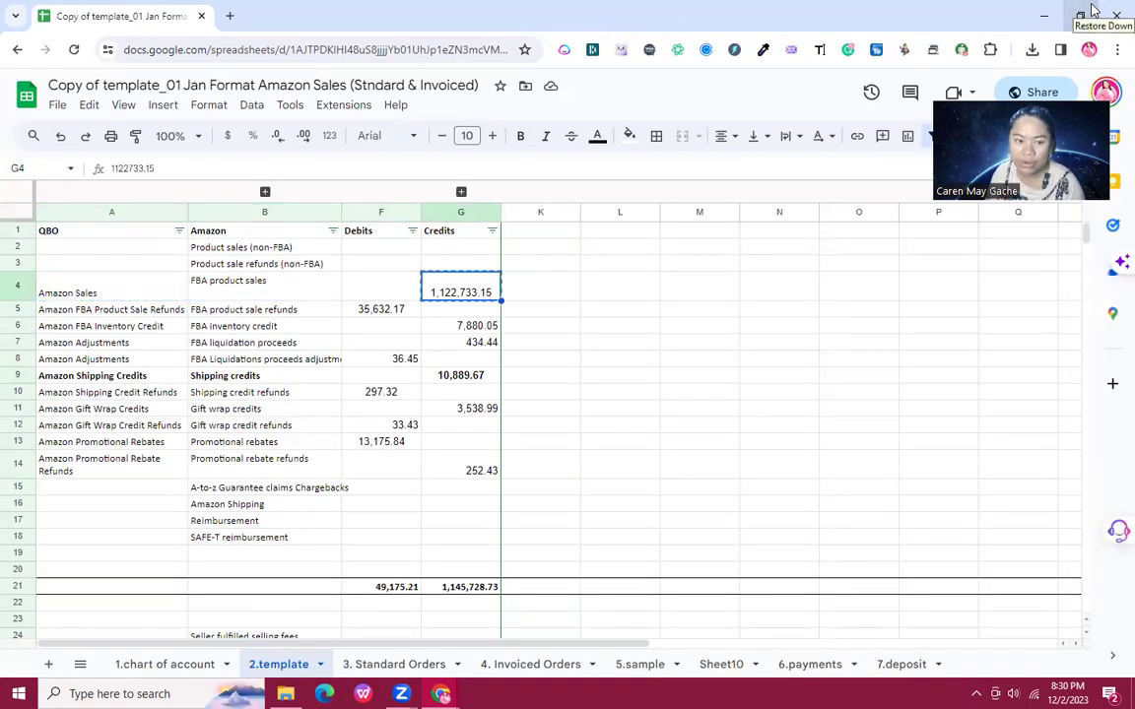
pyautogui.hotkey('alt', 'Tab')
pyautogui.hotkey('ctrl', 'v')
pyautogui.press('Tab')
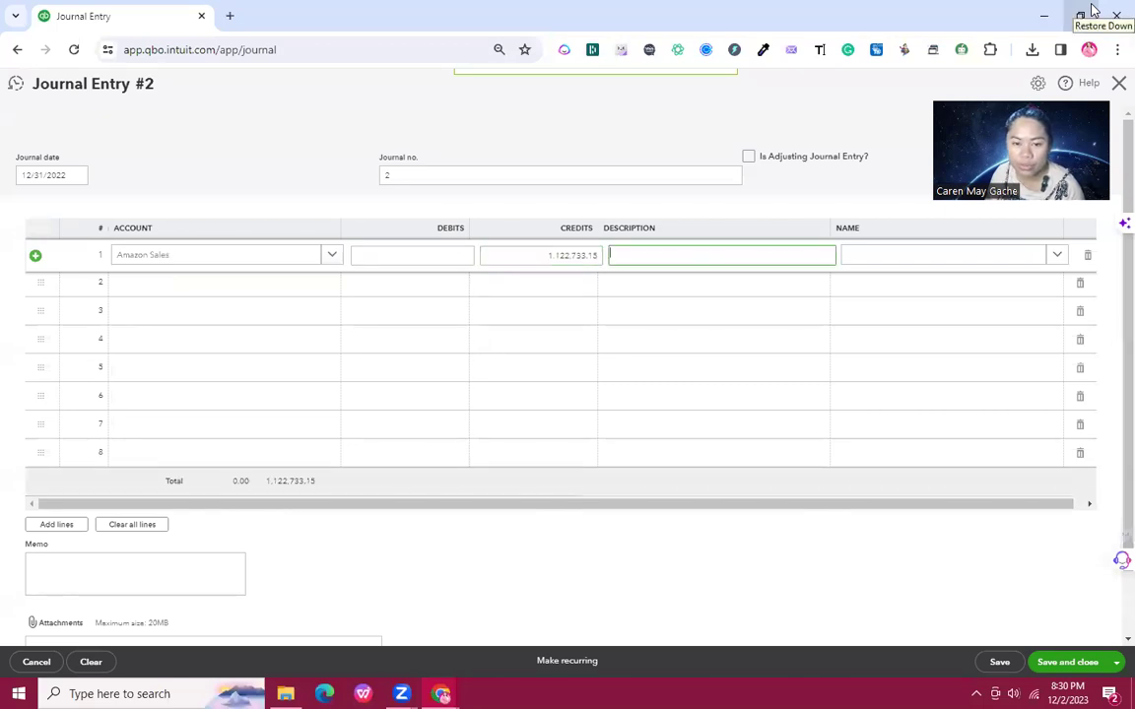
# Step: Describe journal line 1 as "To record the Amazon Sales Standard Order for the month of December 2022" and check its account
pyautogui.write('To re')
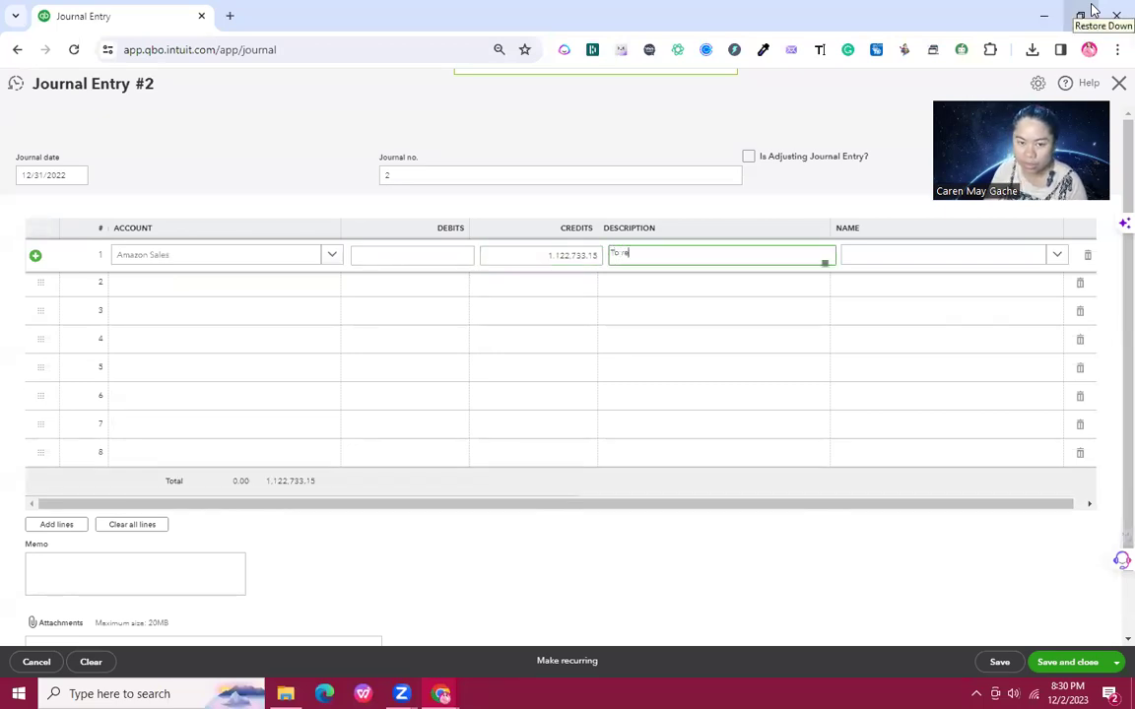
pyautogui.write('cord')
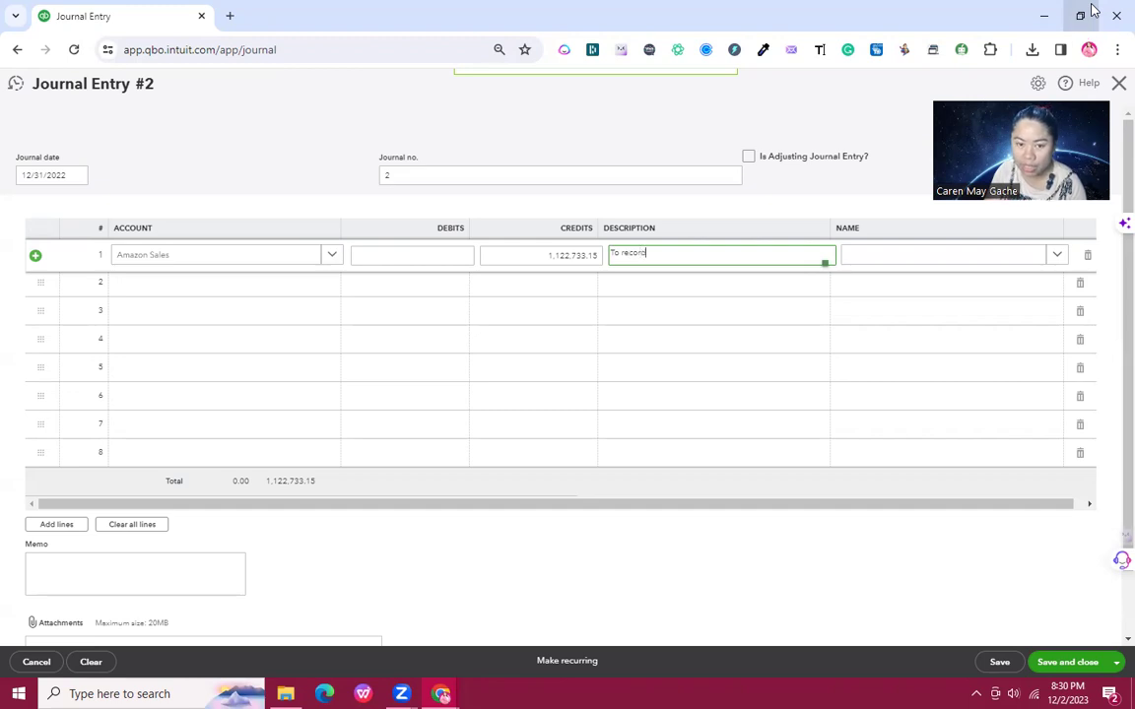
pyautogui.write(' the')
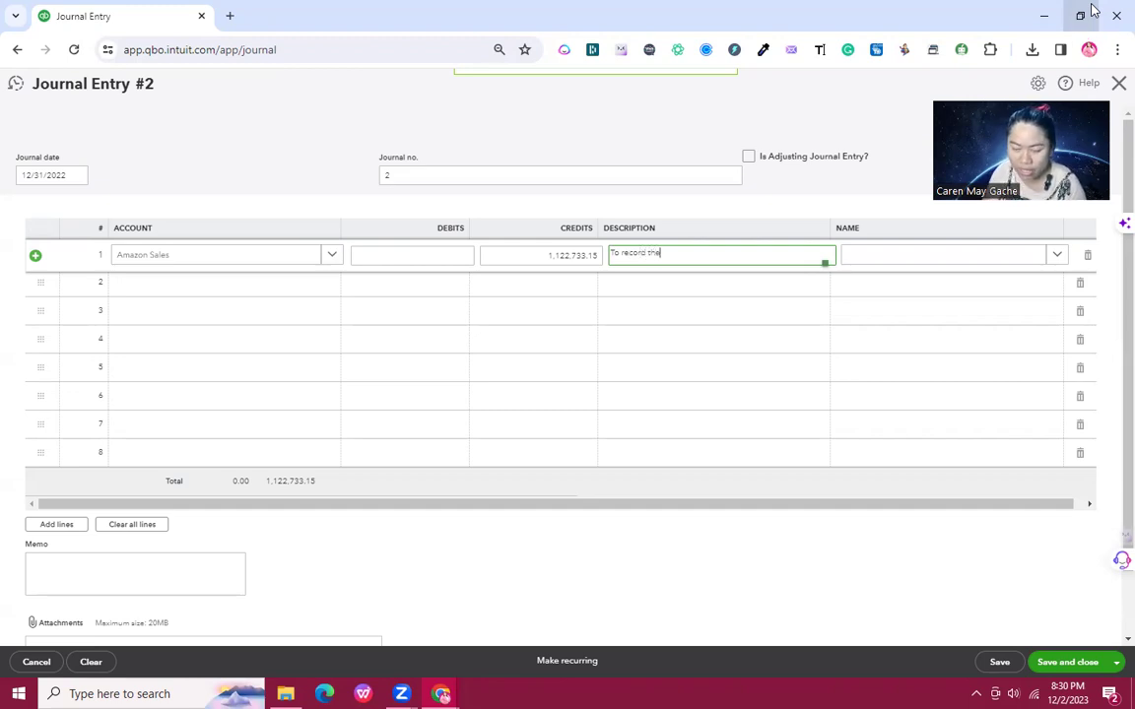
pyautogui.write(' Amazon Sales')
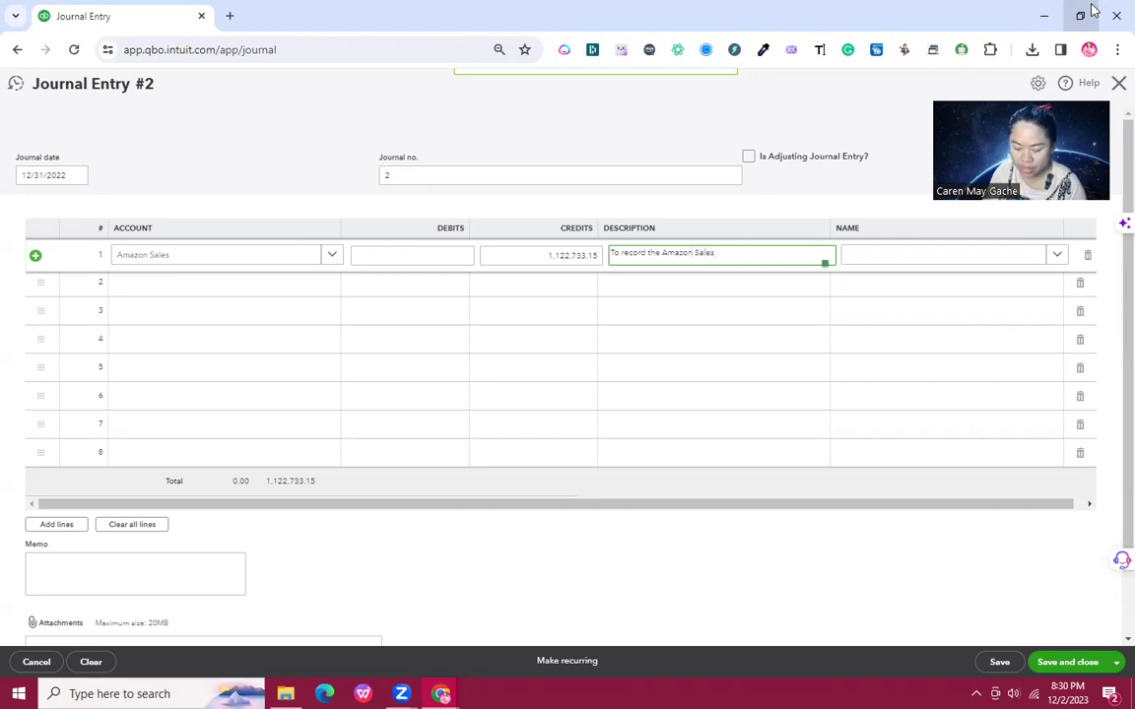
pyautogui.write(' in')
pyautogui.press('BackSpace')
pyautogui.press('BackSpace')
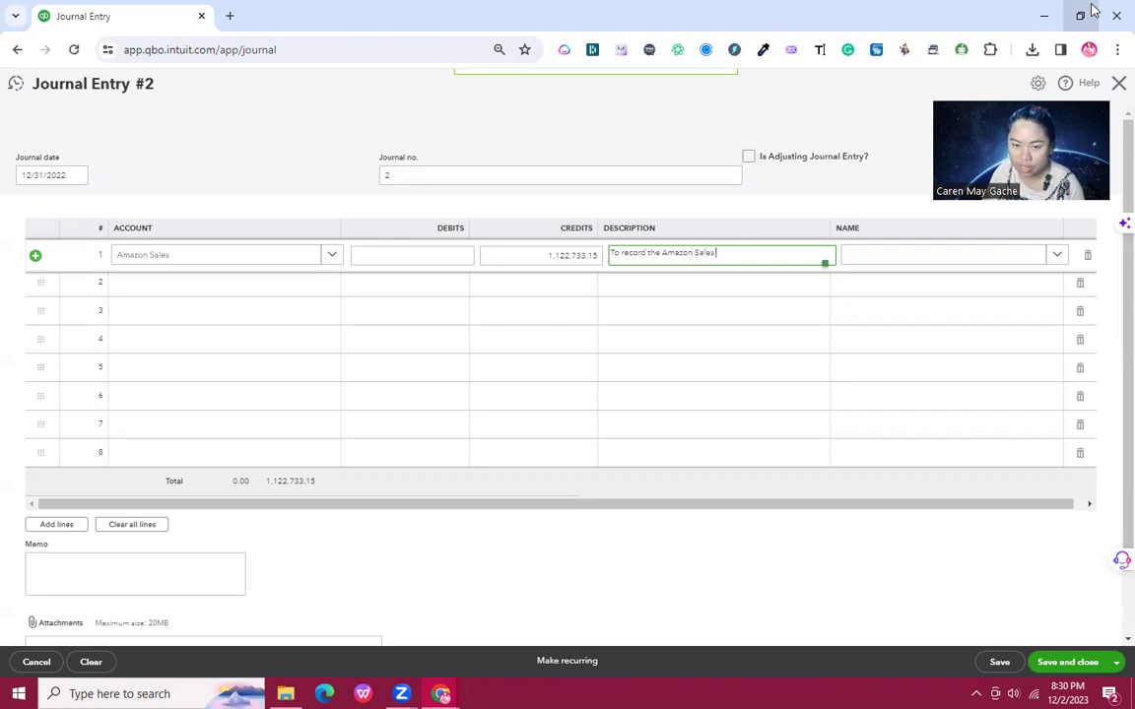
pyautogui.write('Sta')
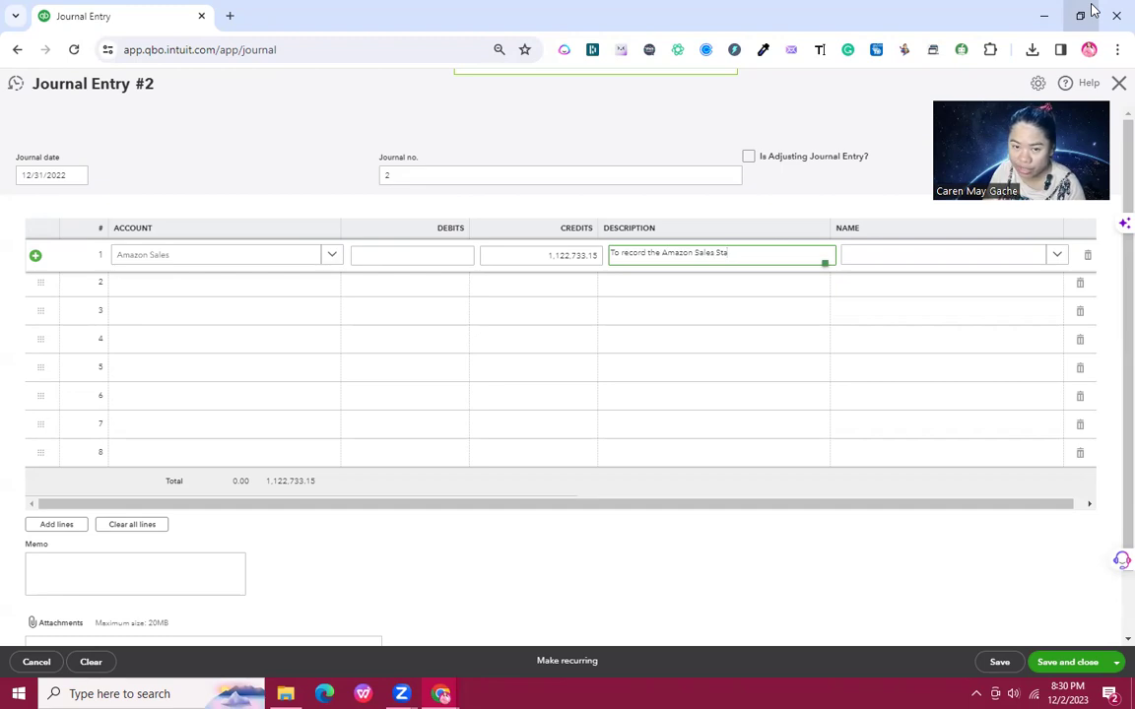
pyautogui.write('tdard')
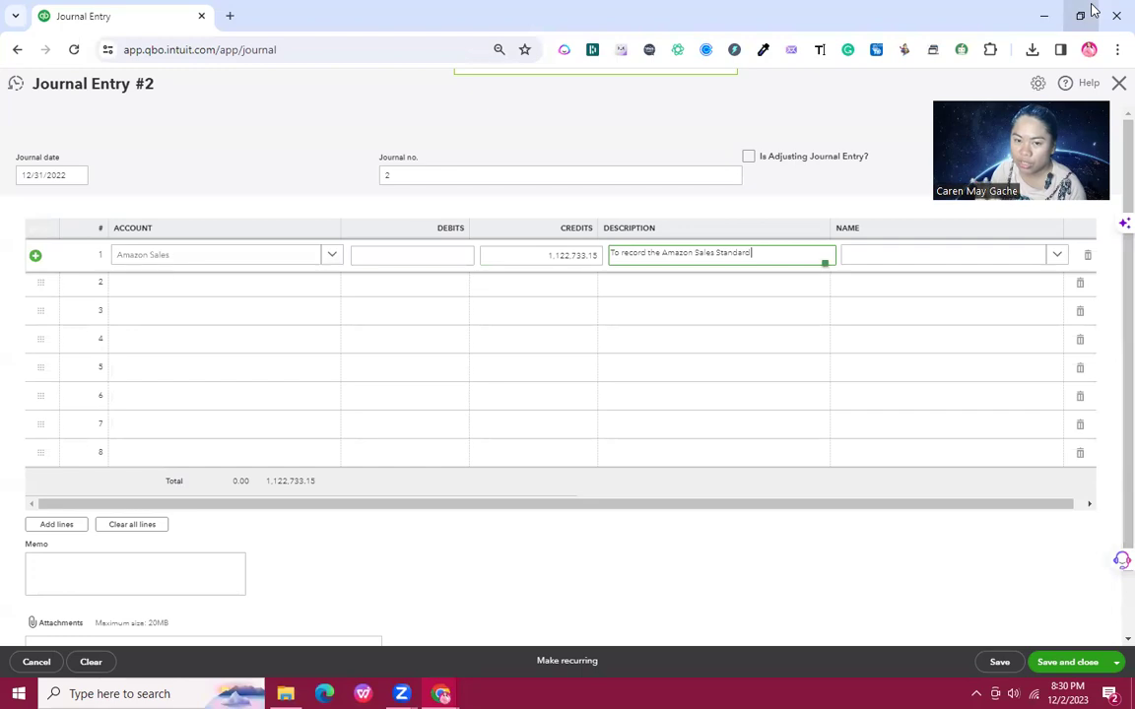
pyautogui.write('Order')
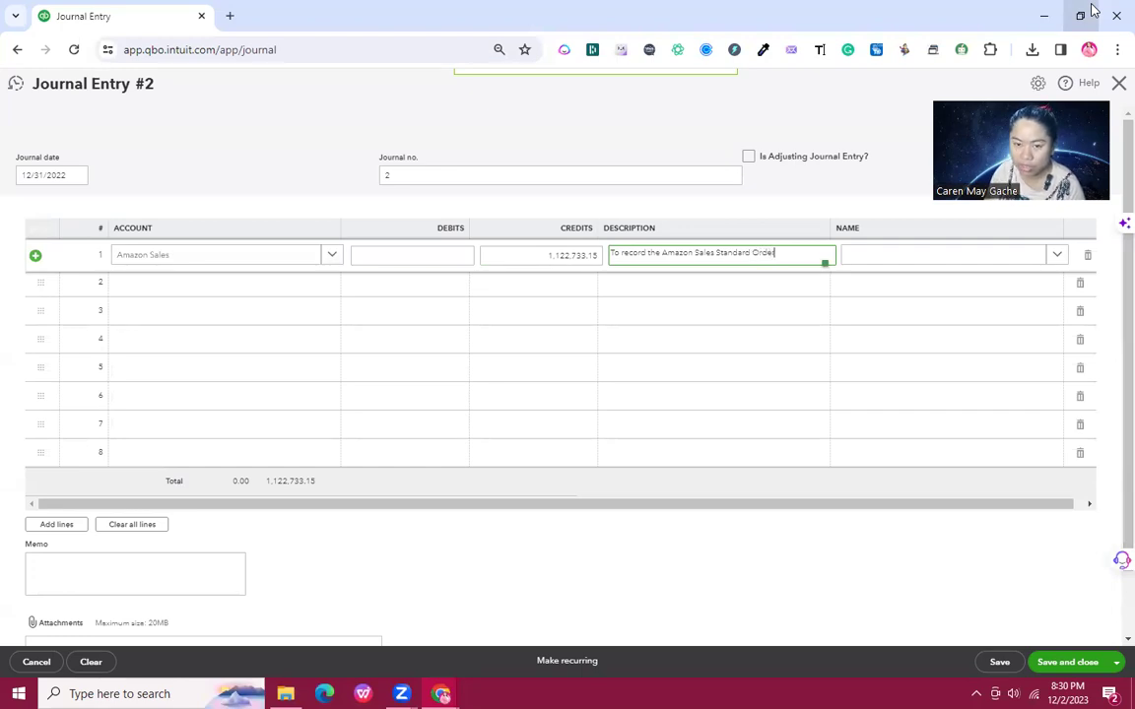
pyautogui.write(' for the')
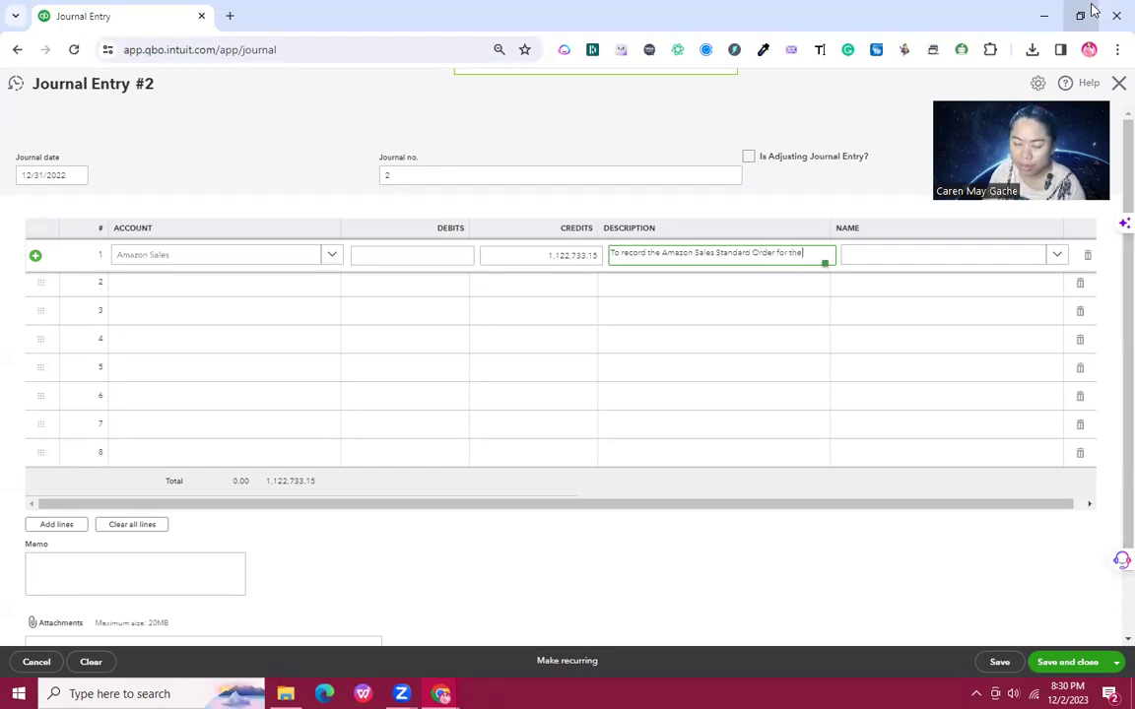
pyautogui.write(' month of De')
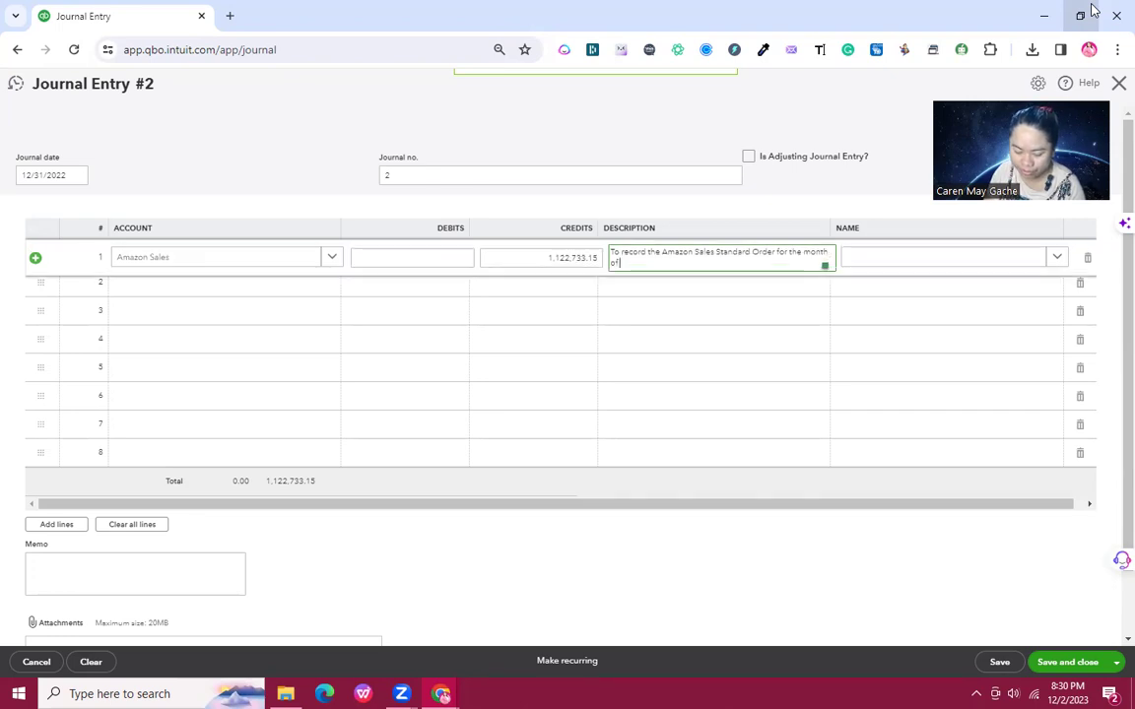
pyautogui.write('cemb')
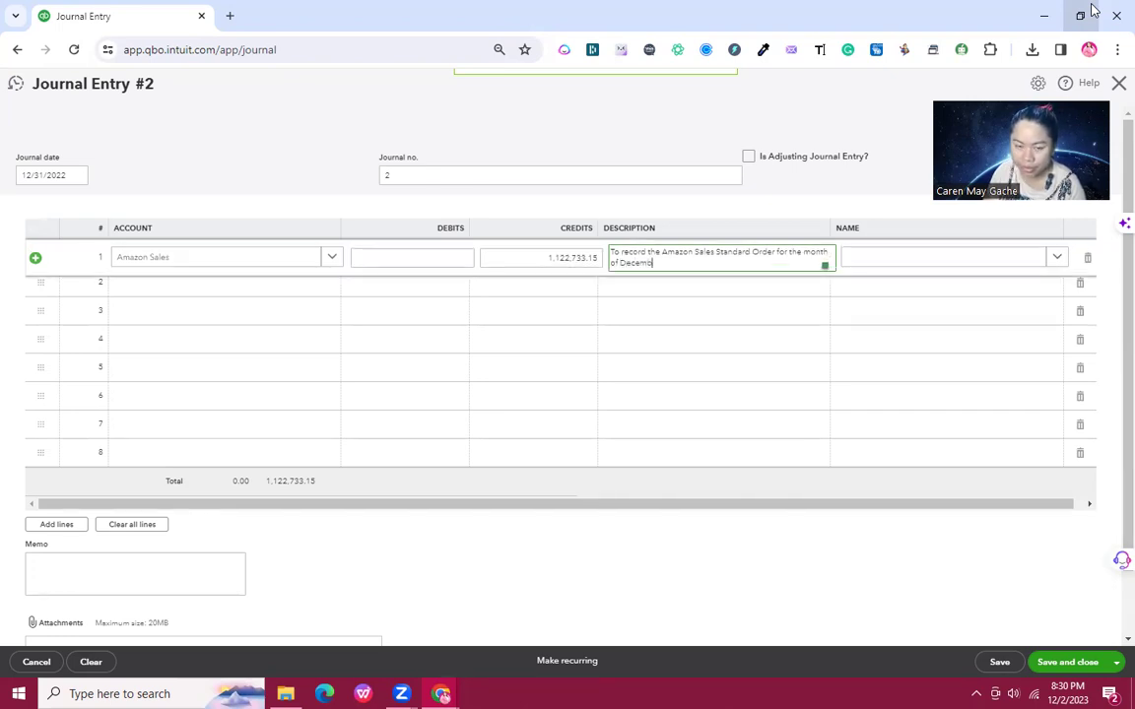
pyautogui.write('er 2022')
pyautogui.press('Tab')
pyautogui.press('Tab')
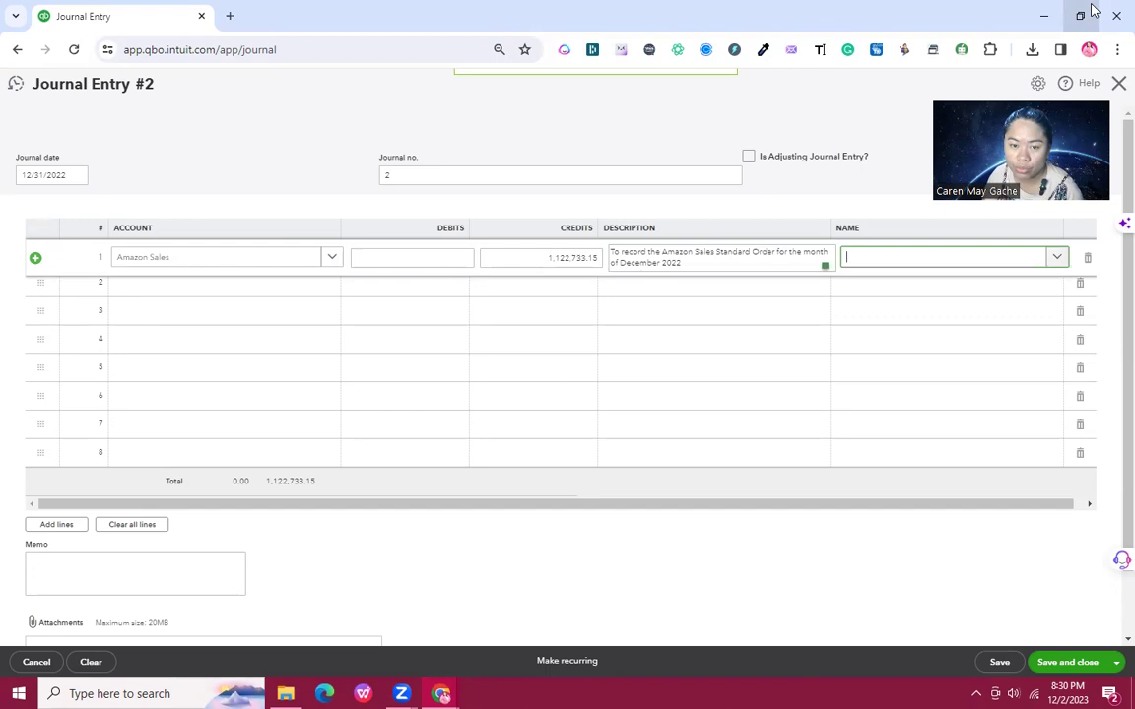
pyautogui.press('Tab')
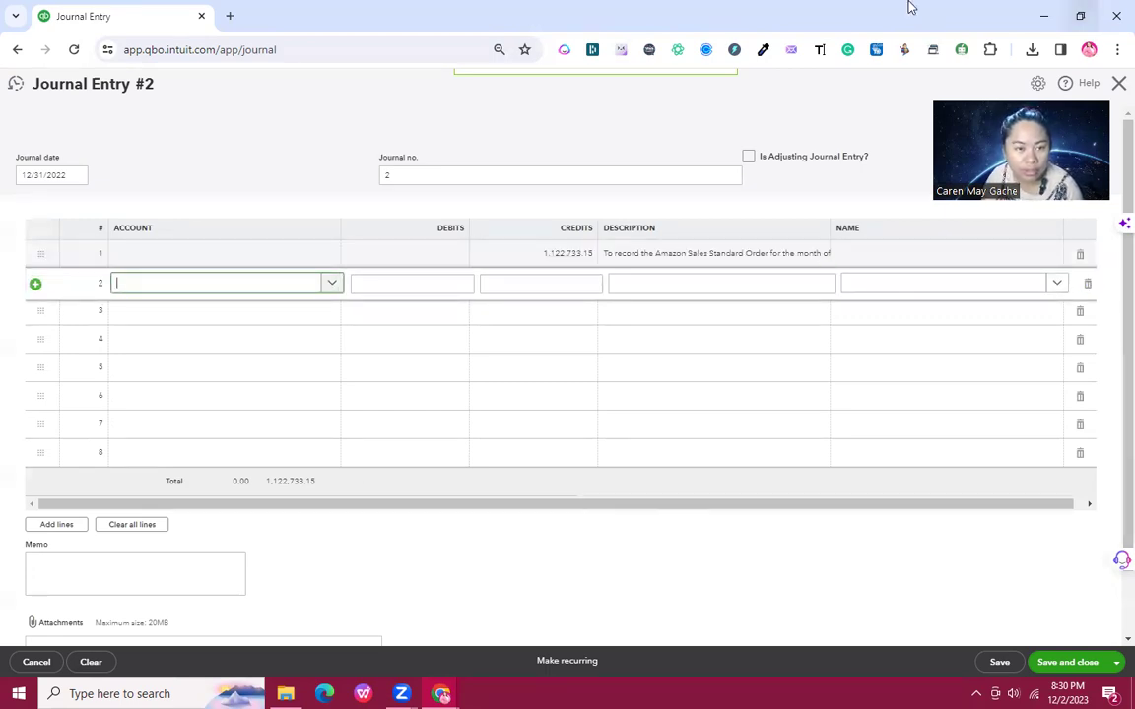
pyautogui.click(180, 258)
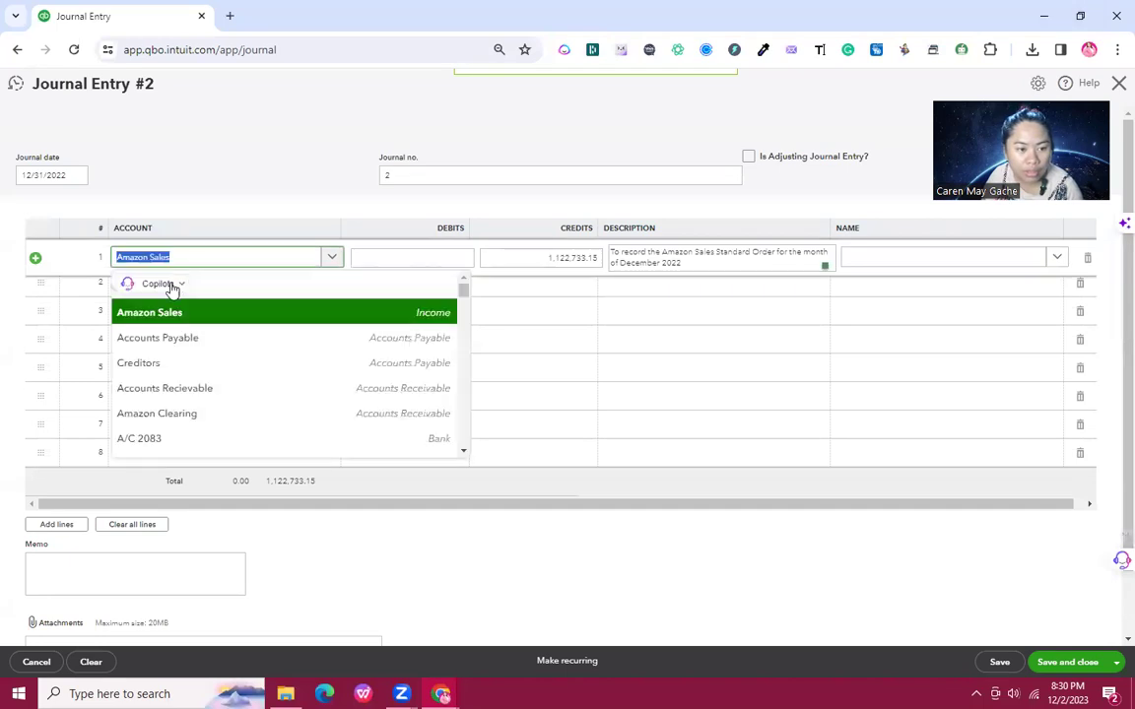
pyautogui.click(250, 178)
# Step: Set the account of journal line 2 to Amazon FBA Product Sale Refunds, copied from the template's QBO column
pyautogui.click(203, 286)
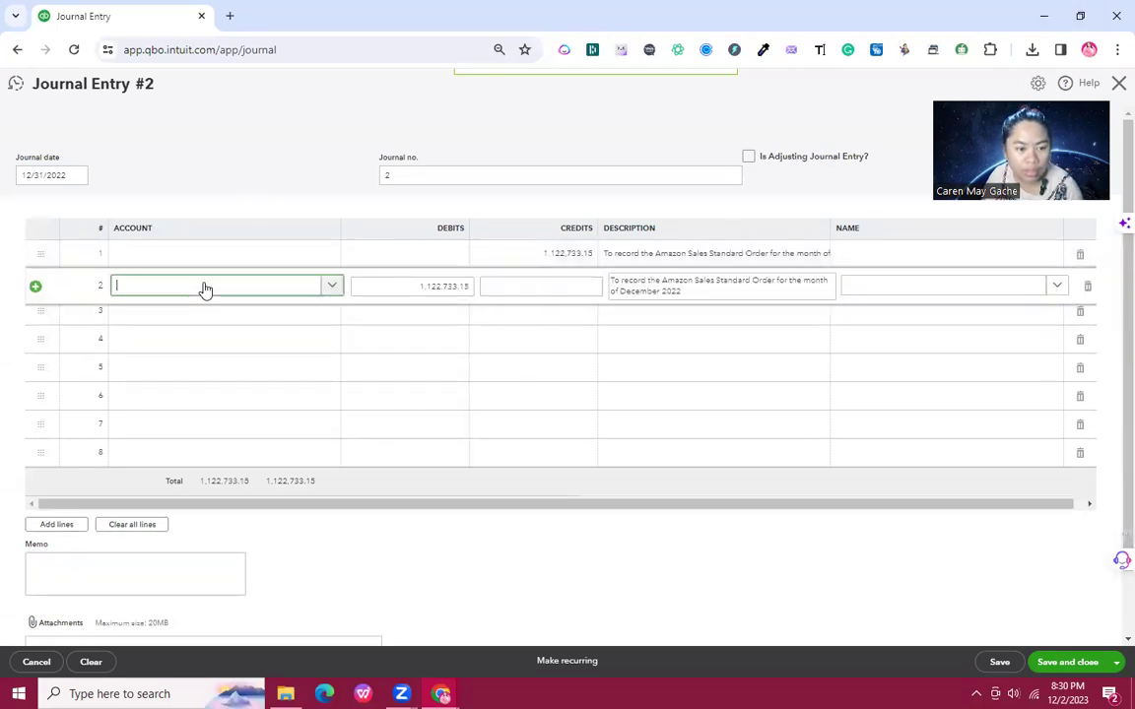
pyautogui.hotkey('alt', 'Tab')
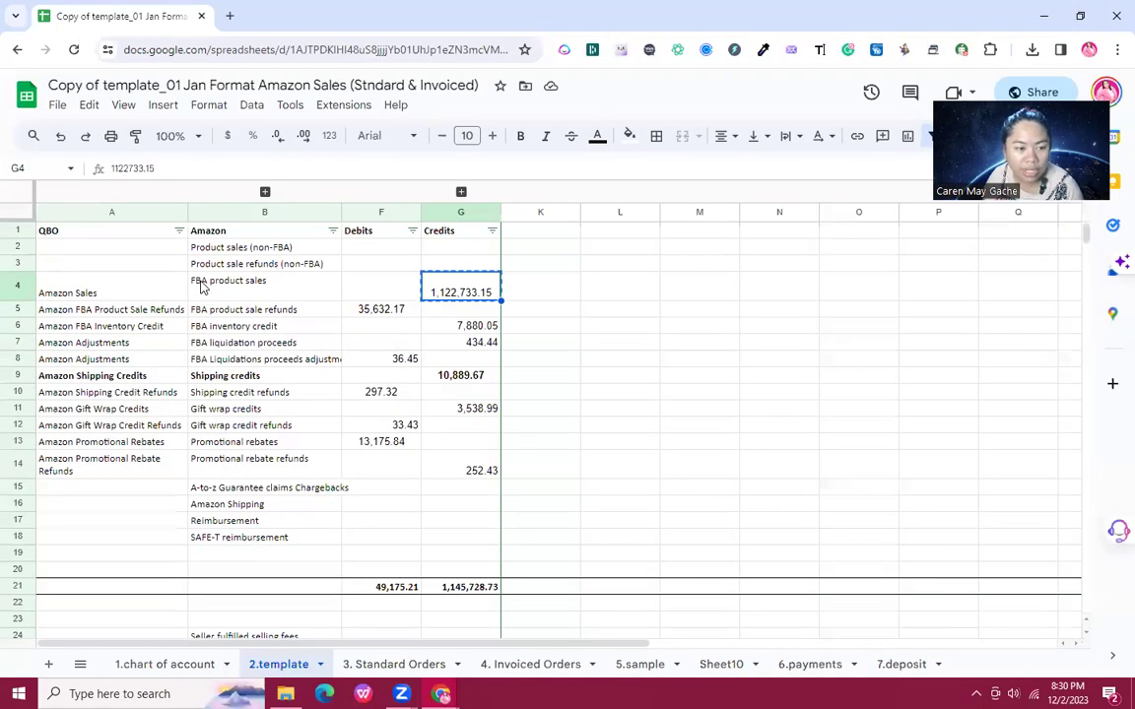
pyautogui.press('Home')
pyautogui.press('Down')
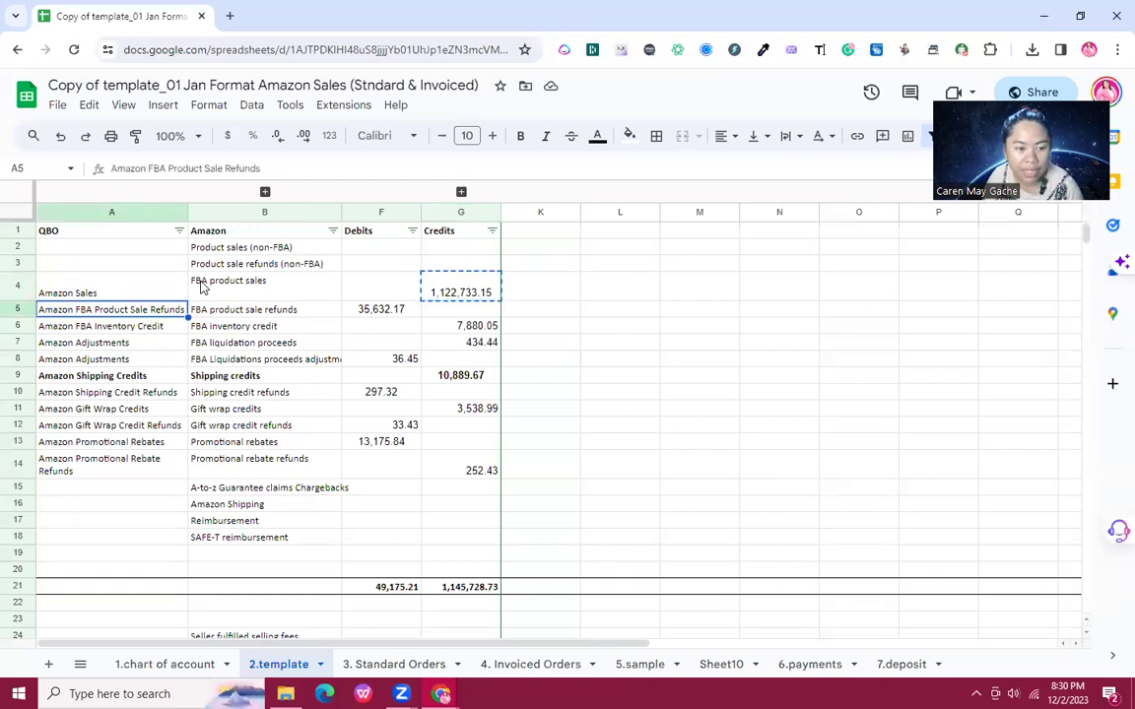
pyautogui.hotkey('ctrl', 'c')
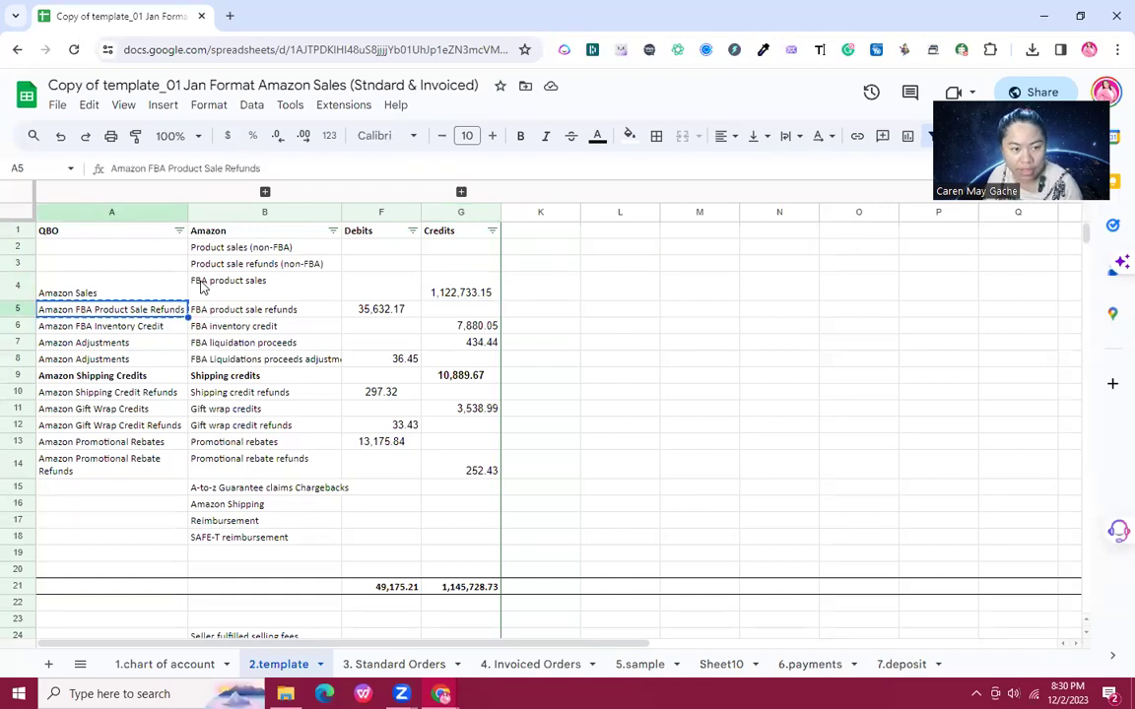
pyautogui.hotkey('alt', 'Tab')
pyautogui.hotkey('ctrl', 'v')
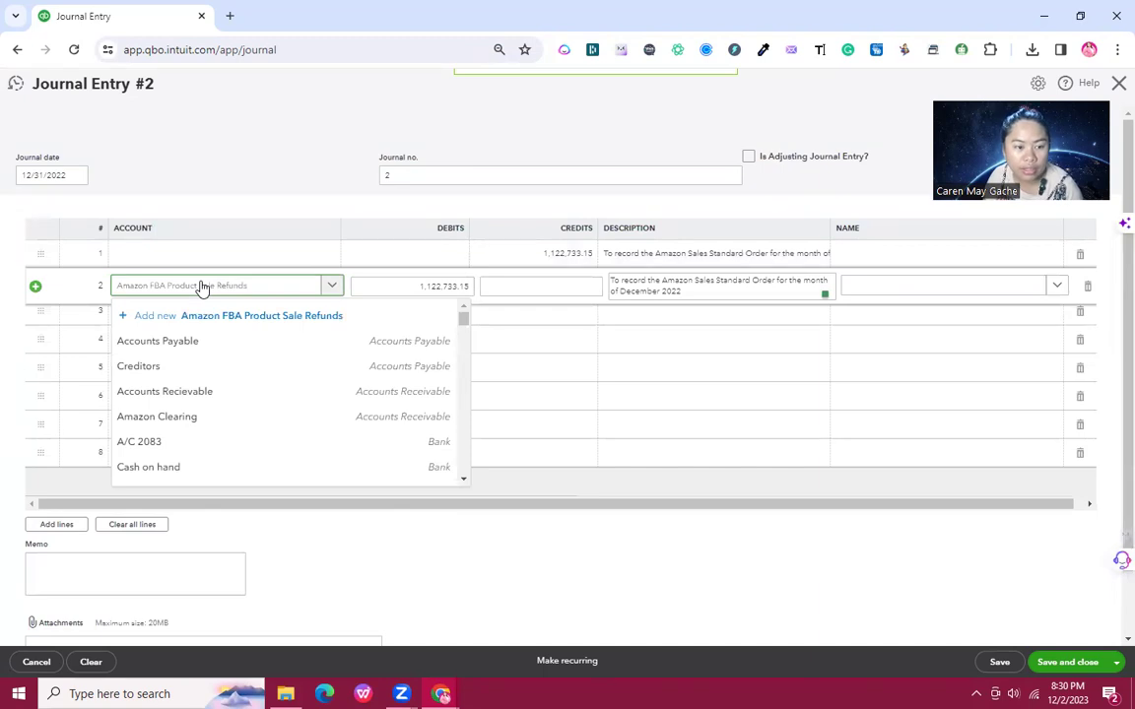
pyautogui.press('Down')
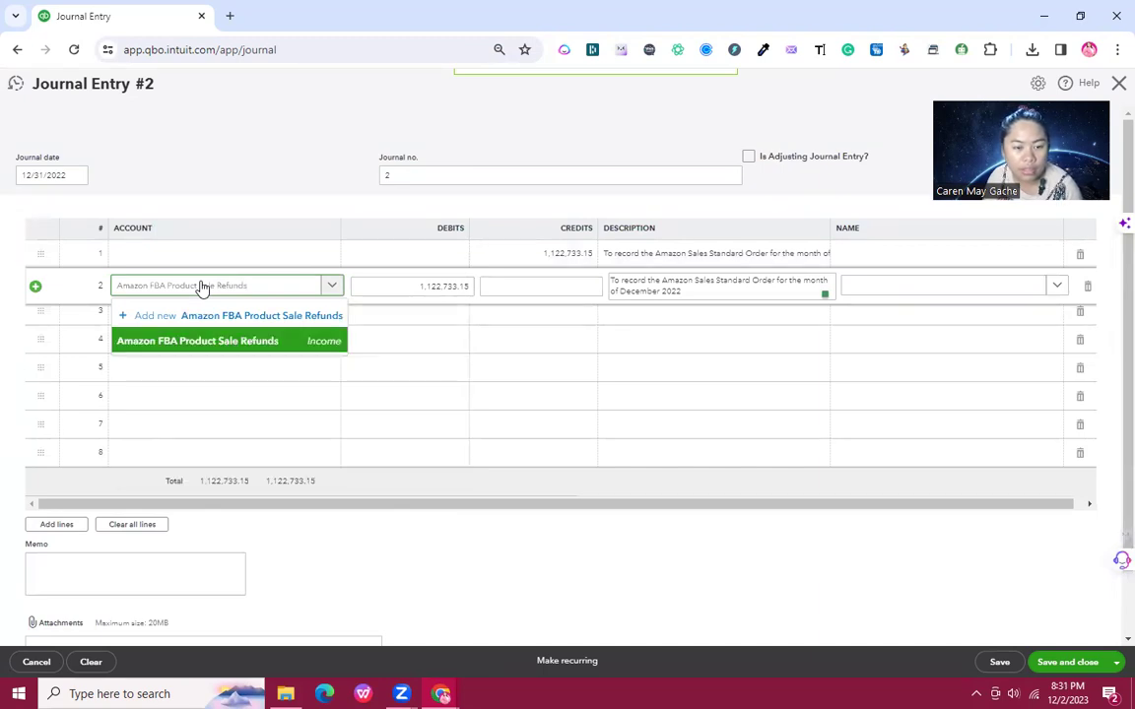
pyautogui.press('Tab')
# Step: Replace the debit of journal line 2 with the 35,632.17 product sale refunds amount copied from the template, and move on to line 3
pyautogui.press('Tab')
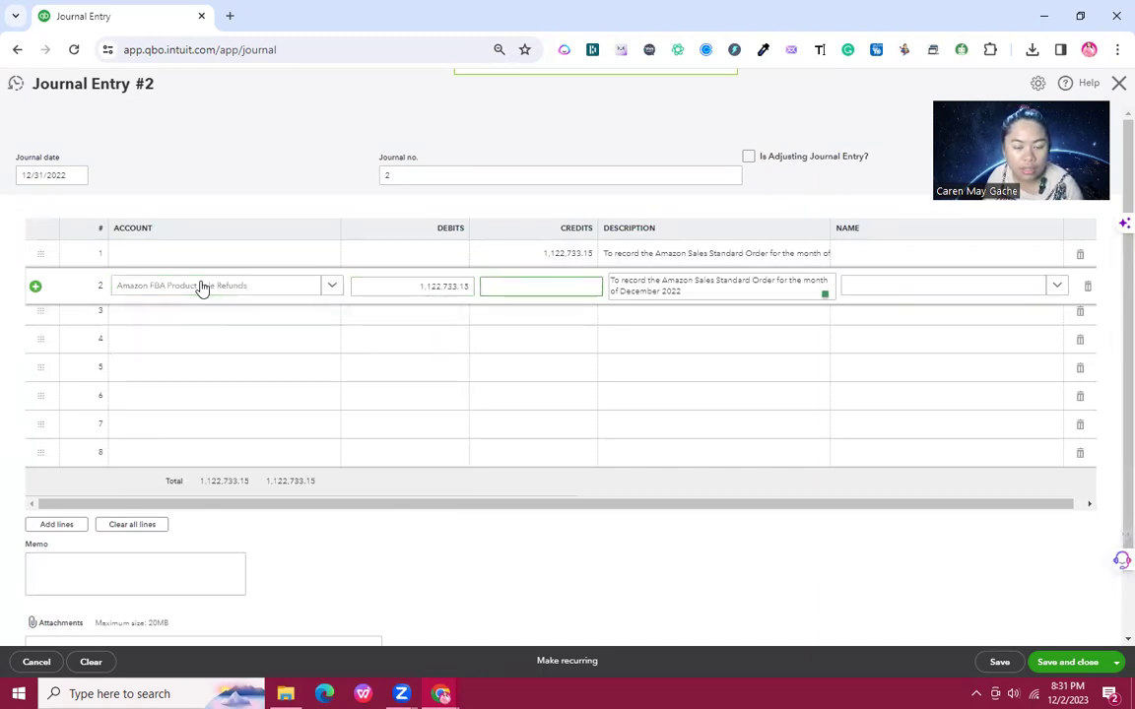
pyautogui.hotkey('alt', 'Tab')
pyautogui.press('Right')
pyautogui.press('Right')
pyautogui.press('Right')
pyautogui.press('Left')
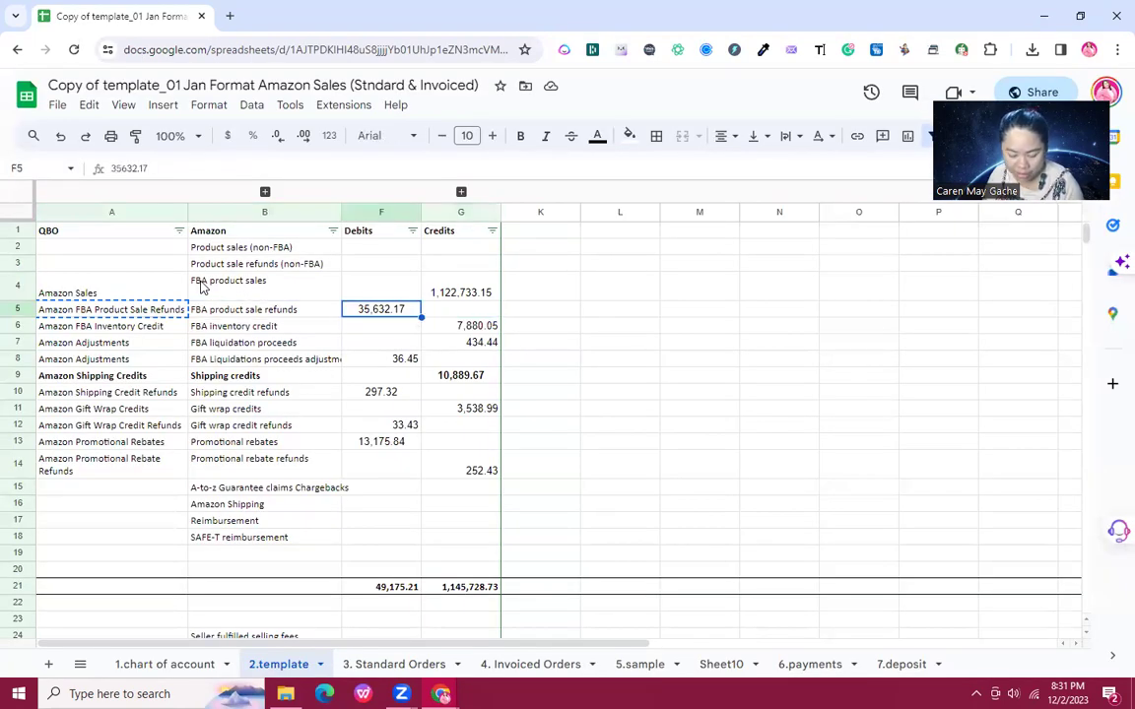
pyautogui.hotkey('alt', 'Tab')
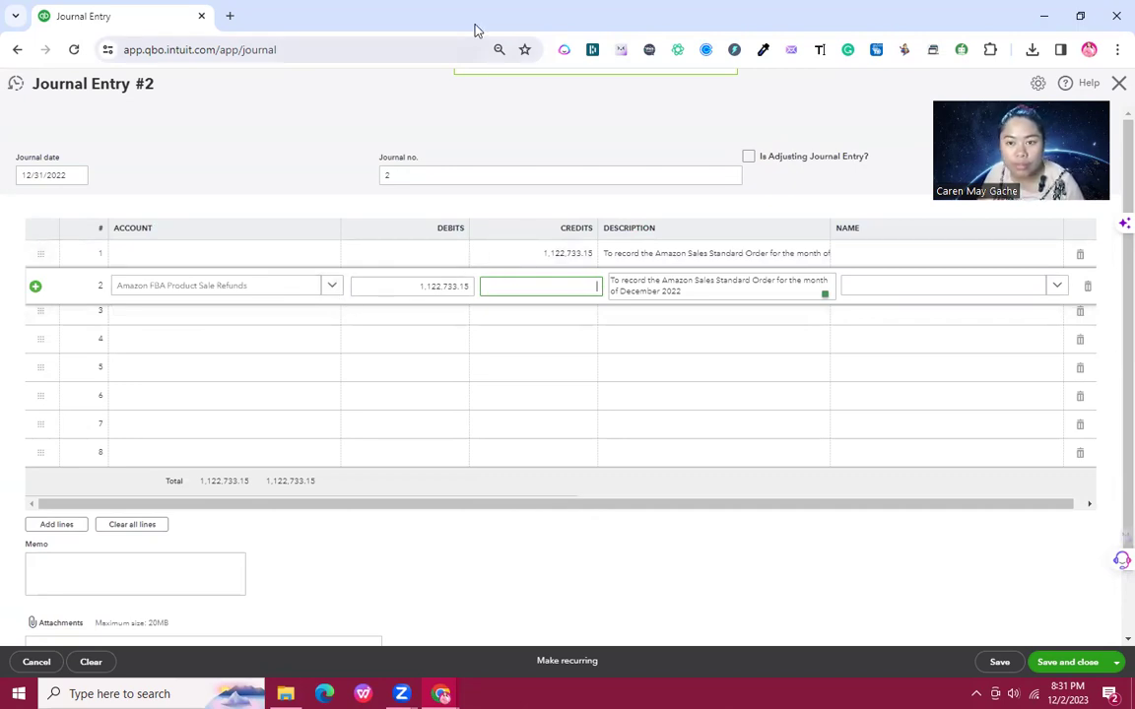
pyautogui.hotkey('alt', 'Tab')
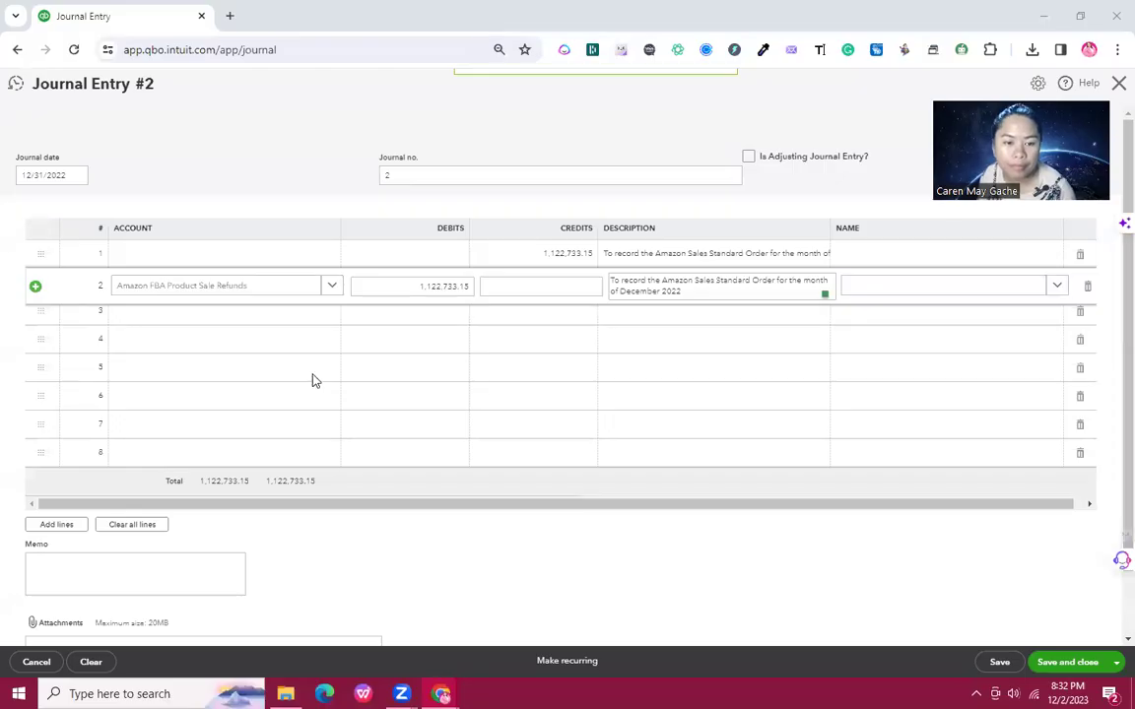
pyautogui.click(416, 286)
pyautogui.hotkey('ctrl', 'v')
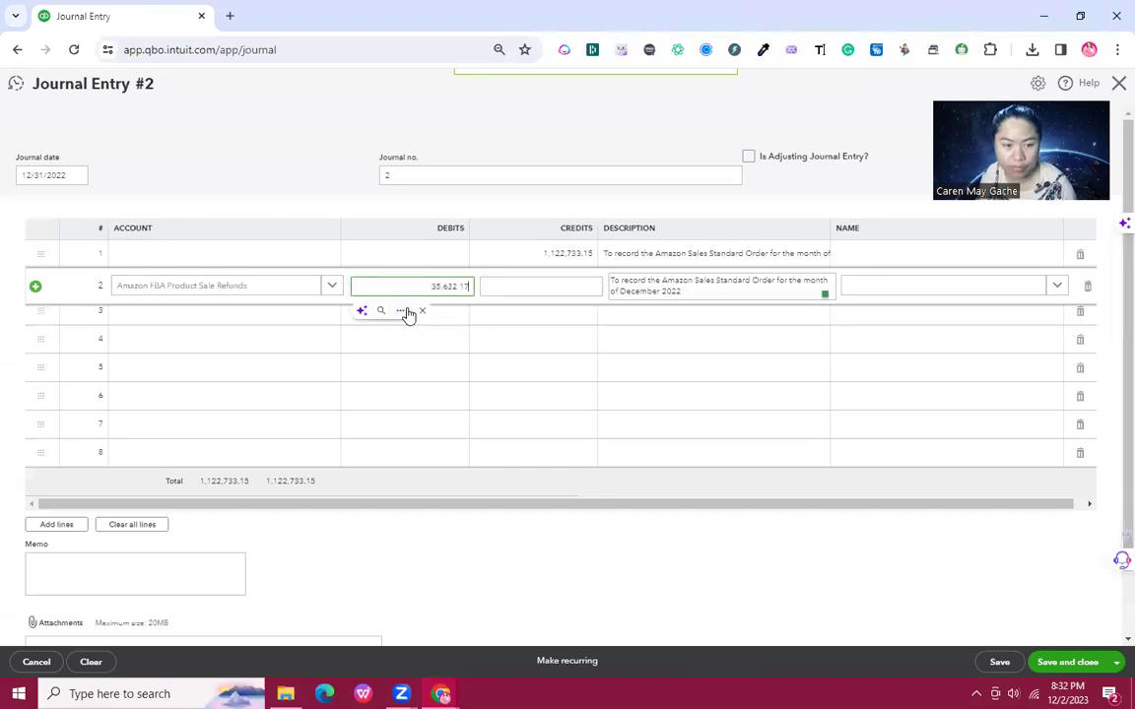
pyautogui.press('Tab')
pyautogui.press('Tab')
pyautogui.press('Tab')
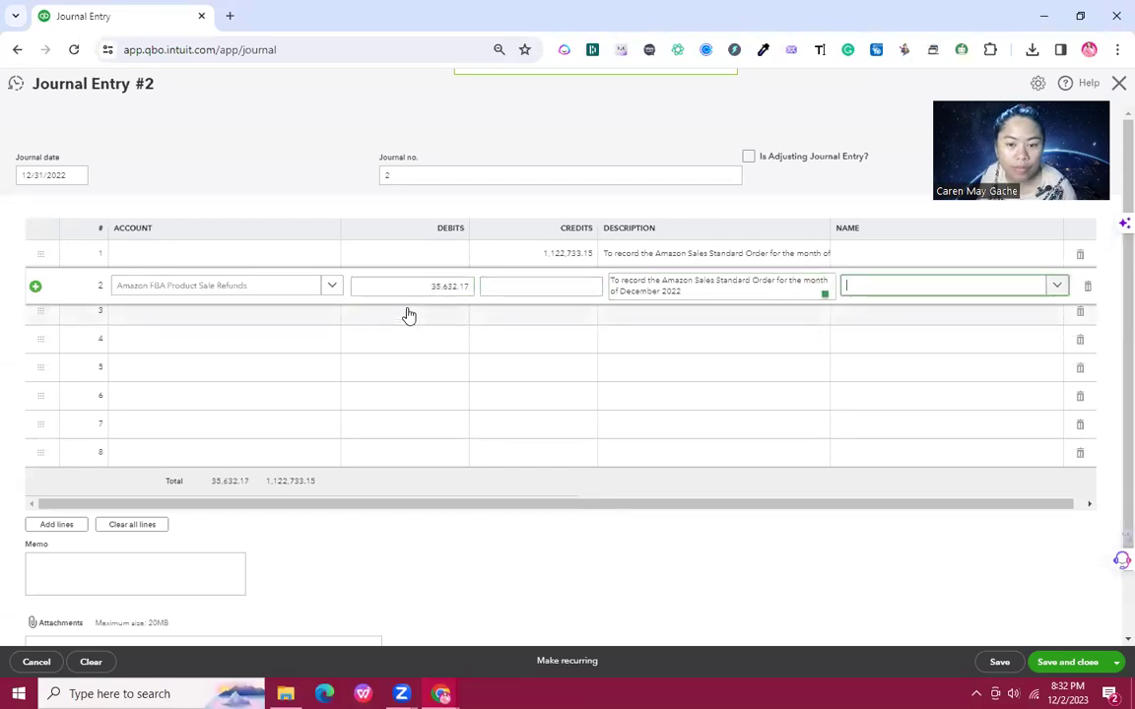
pyautogui.click(409, 314)
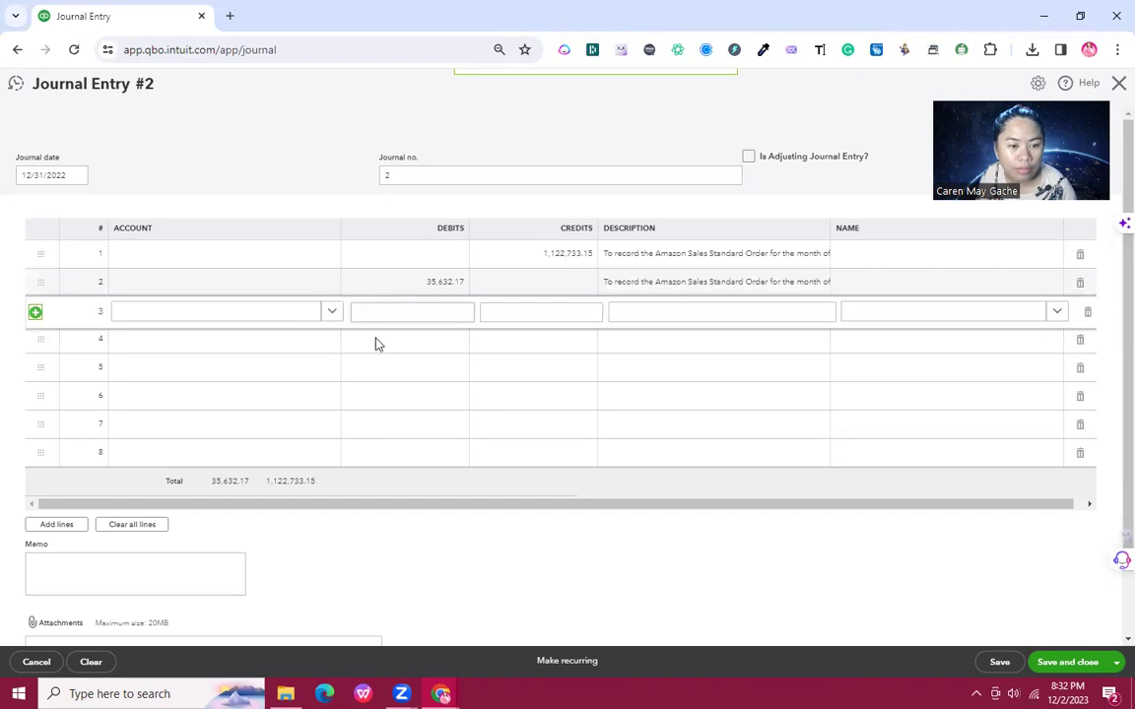
# Step: Set the account of journal line 3 to Amazon FBA Inventory Credit, copied from the template's QBO column
pyautogui.click(211, 317)
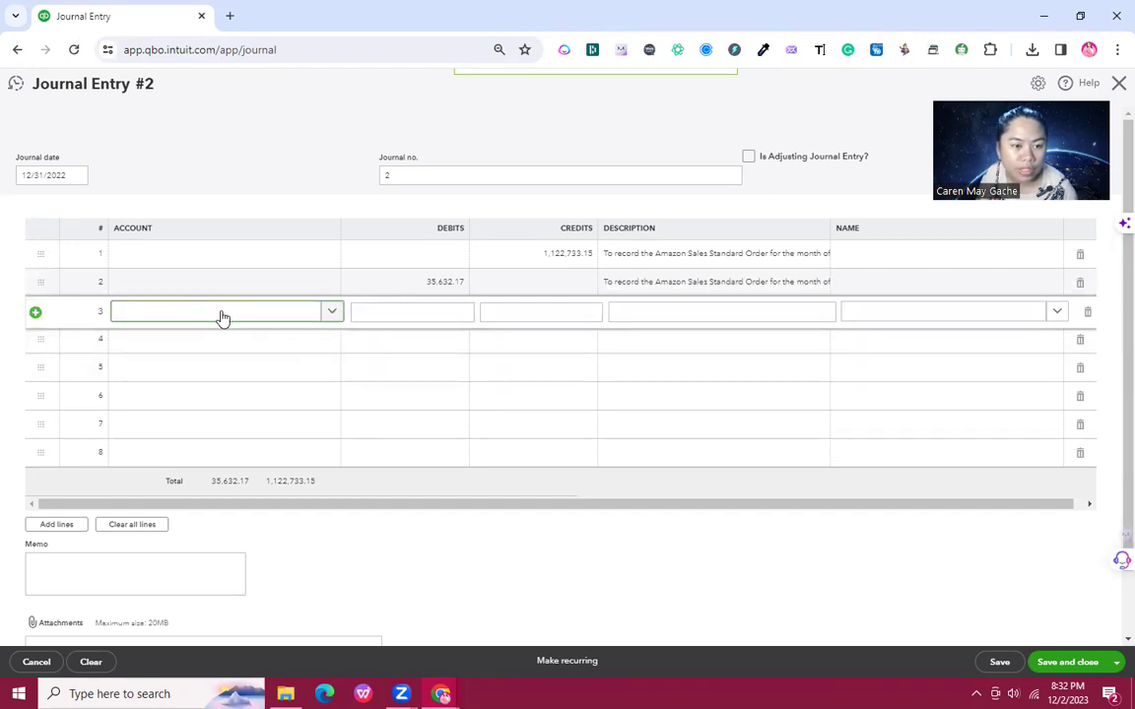
pyautogui.hotkey('alt', 'Tab')
pyautogui.hotkey('ctrl', 'c')
pyautogui.press('Down')
pyautogui.press('Left')
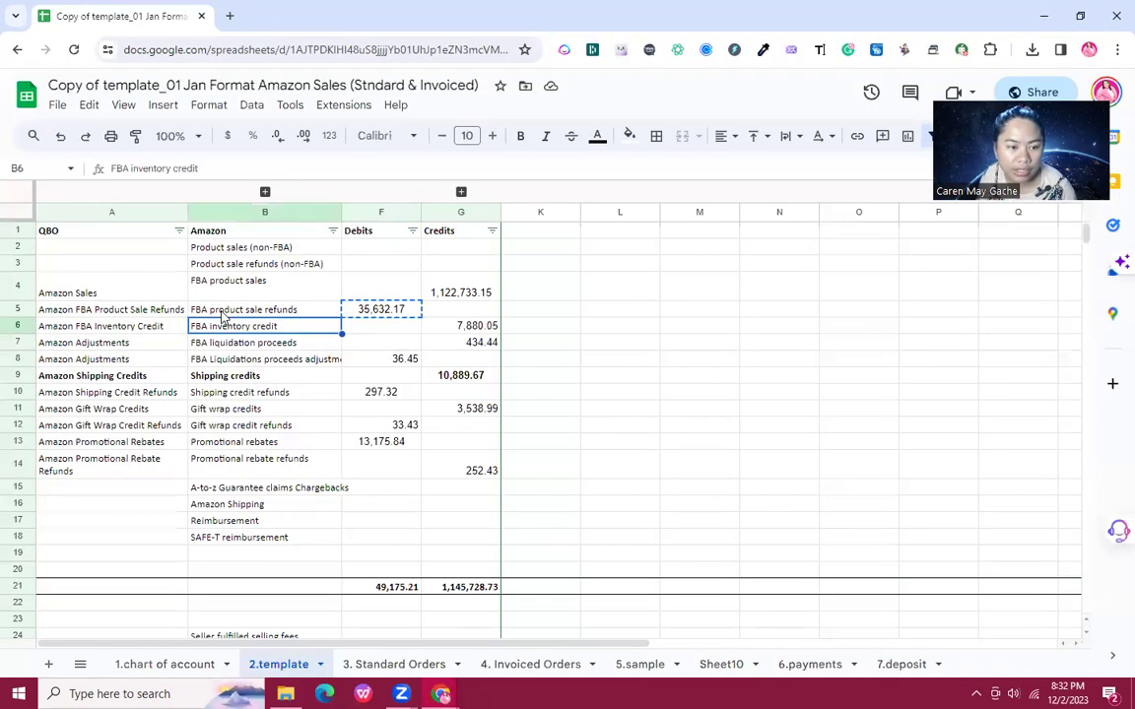
pyautogui.press('Left')
pyautogui.hotkey('ctrl', 'c')
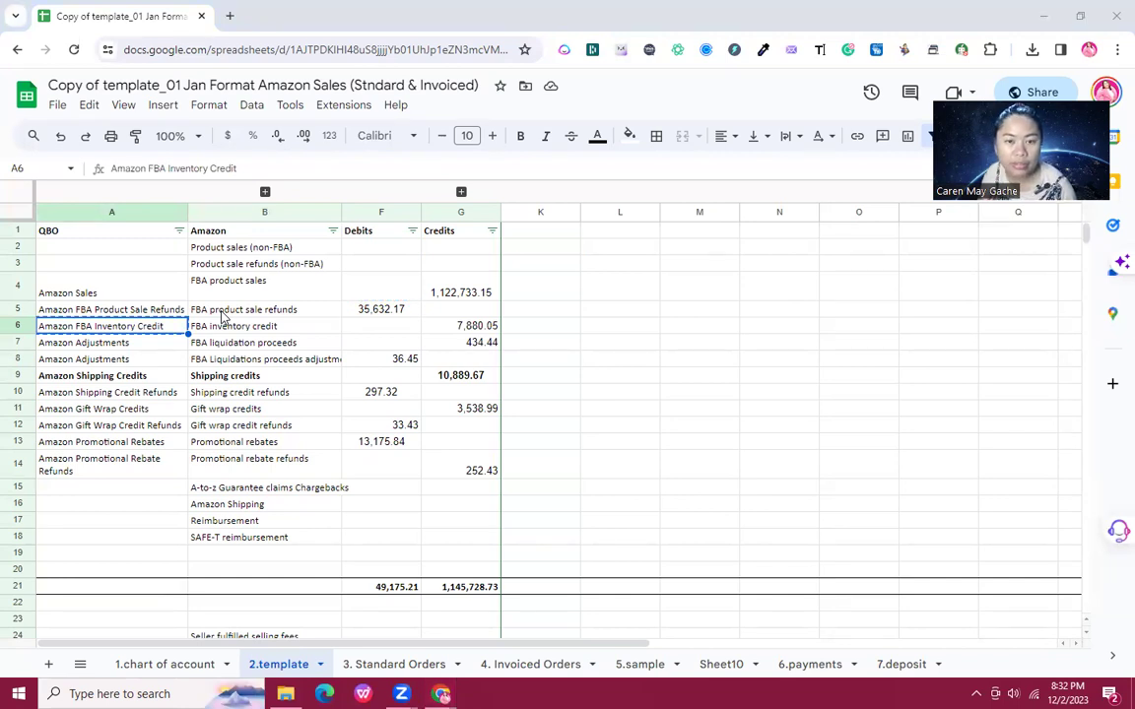
pyautogui.hotkey('alt', 'Tab')
pyautogui.hotkey('ctrl', 'v')
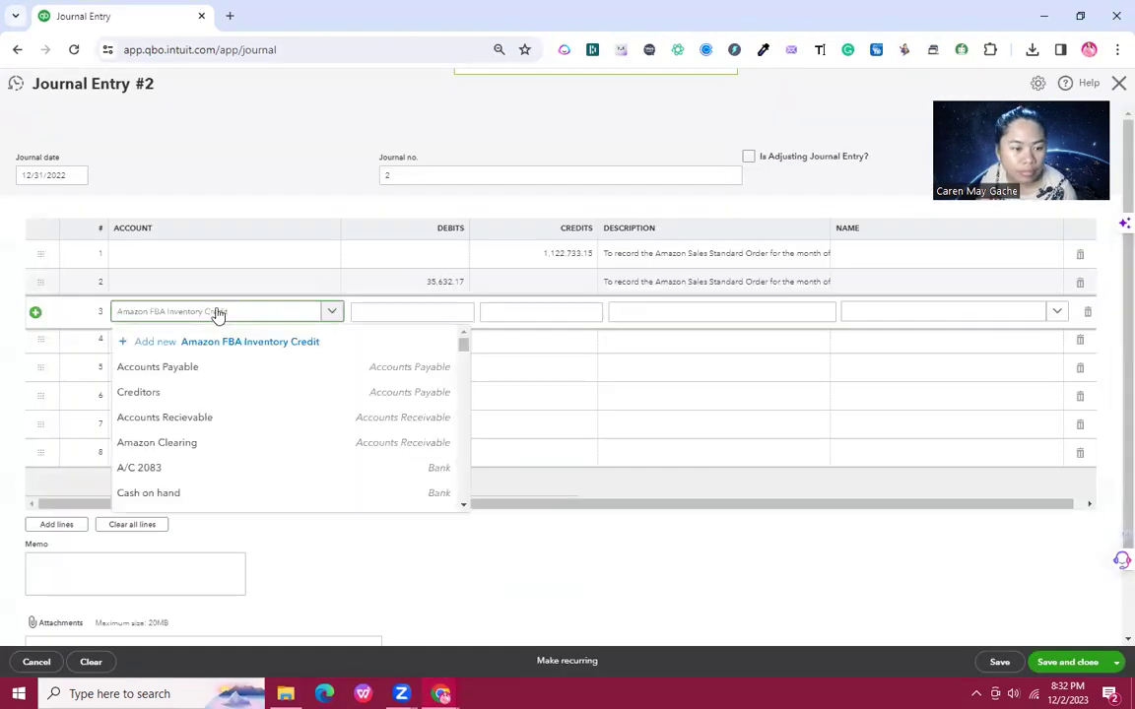
pyautogui.press('Return')
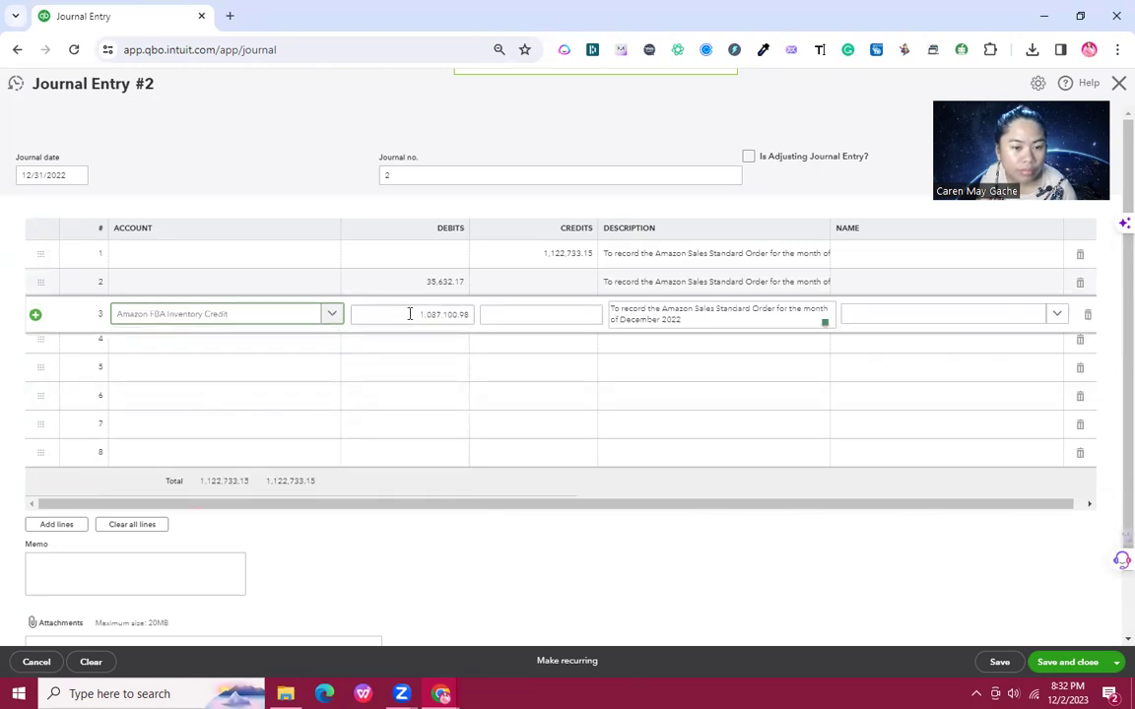
# Step: Check which accounts are entered on journal lines 1 and 2
pyautogui.click(435, 316)
pyautogui.hotkey('alt', 'Tab')
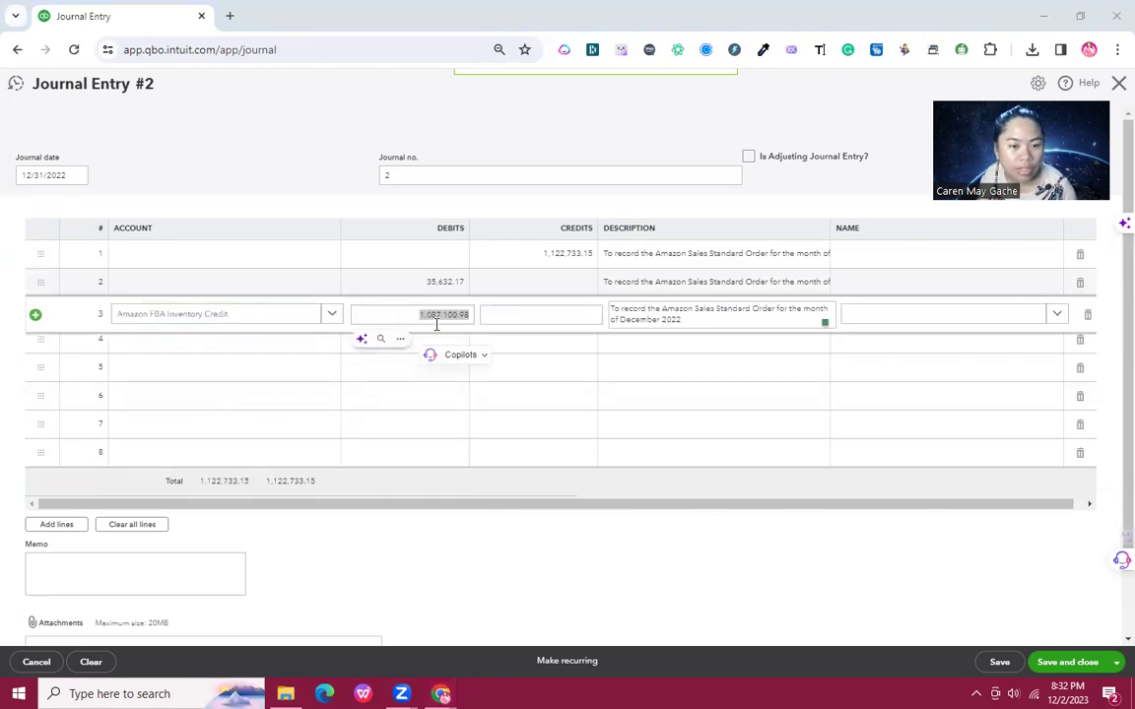
pyautogui.click(214, 282)
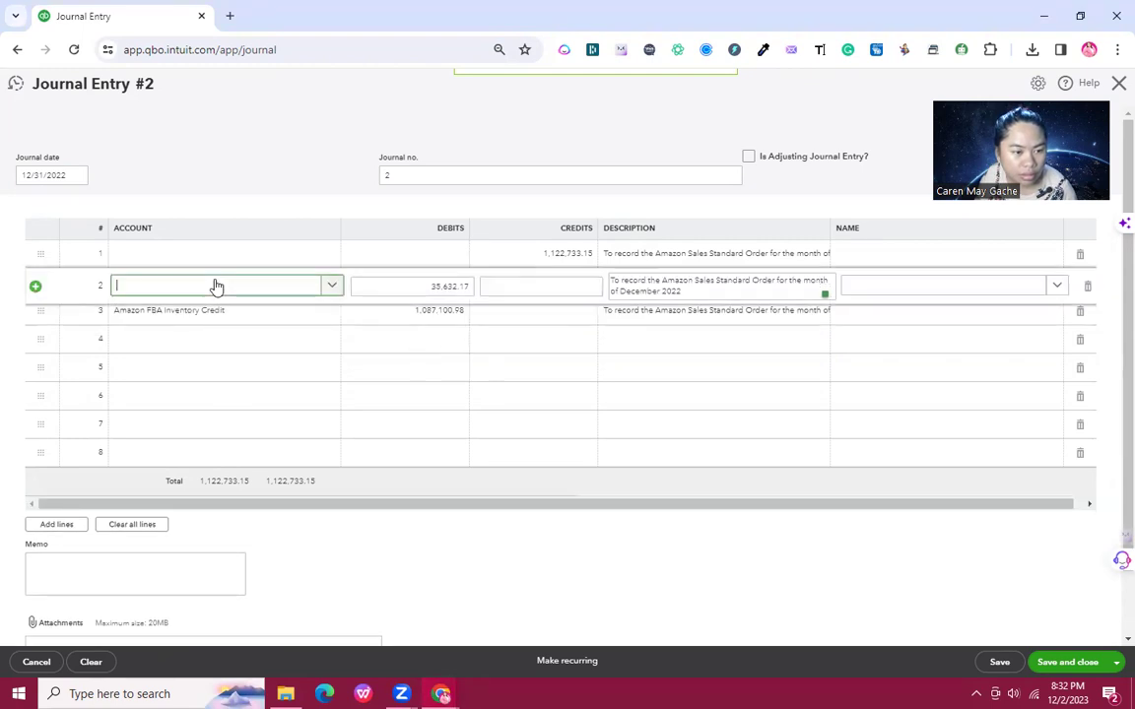
pyautogui.click(268, 257)
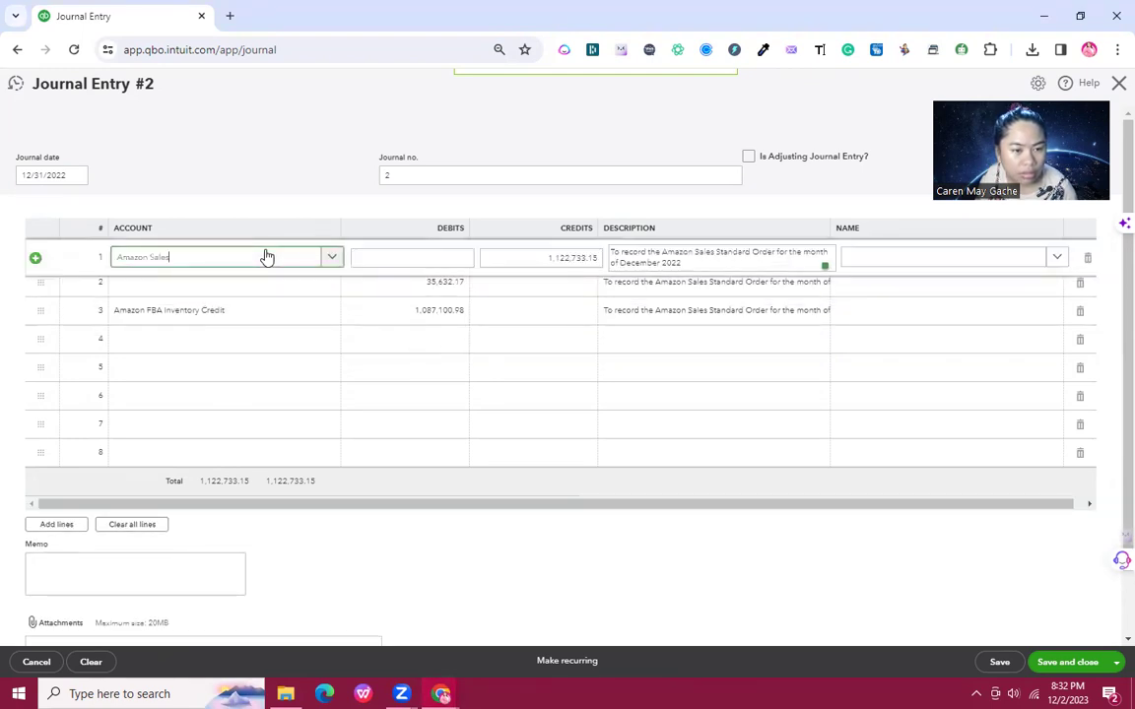
pyautogui.click(273, 152)
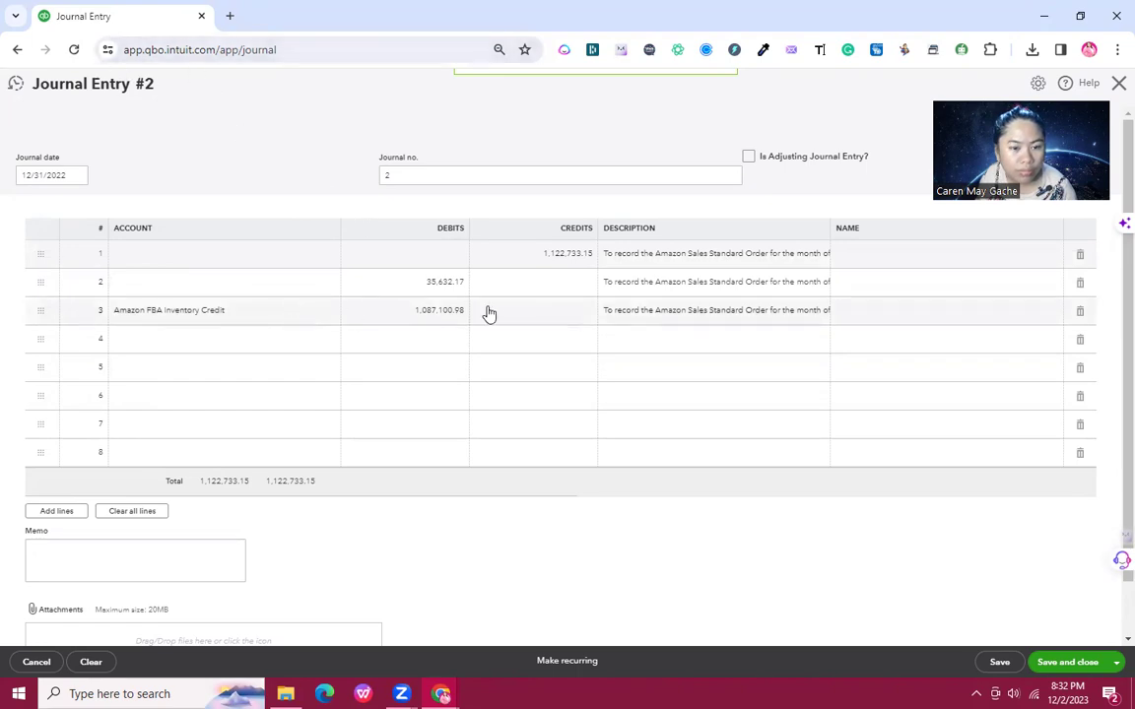
# Step: Replace the debit of journal line 3 with the 7,880.05 FBA inventory credit amount copied from the template
pyautogui.click(424, 312)
pyautogui.hotkey('alt', 'Tab')
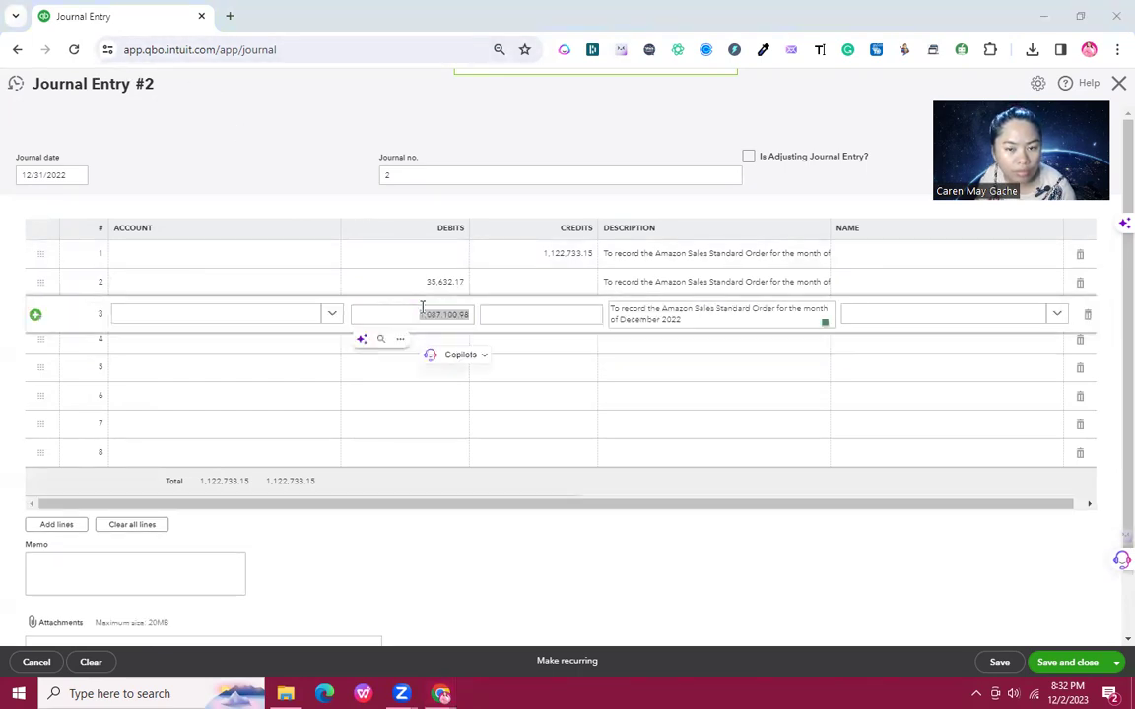
pyautogui.press('Right')
pyautogui.press('Right')
pyautogui.press('Right')
pyautogui.hotkey('ctrl', 'c')
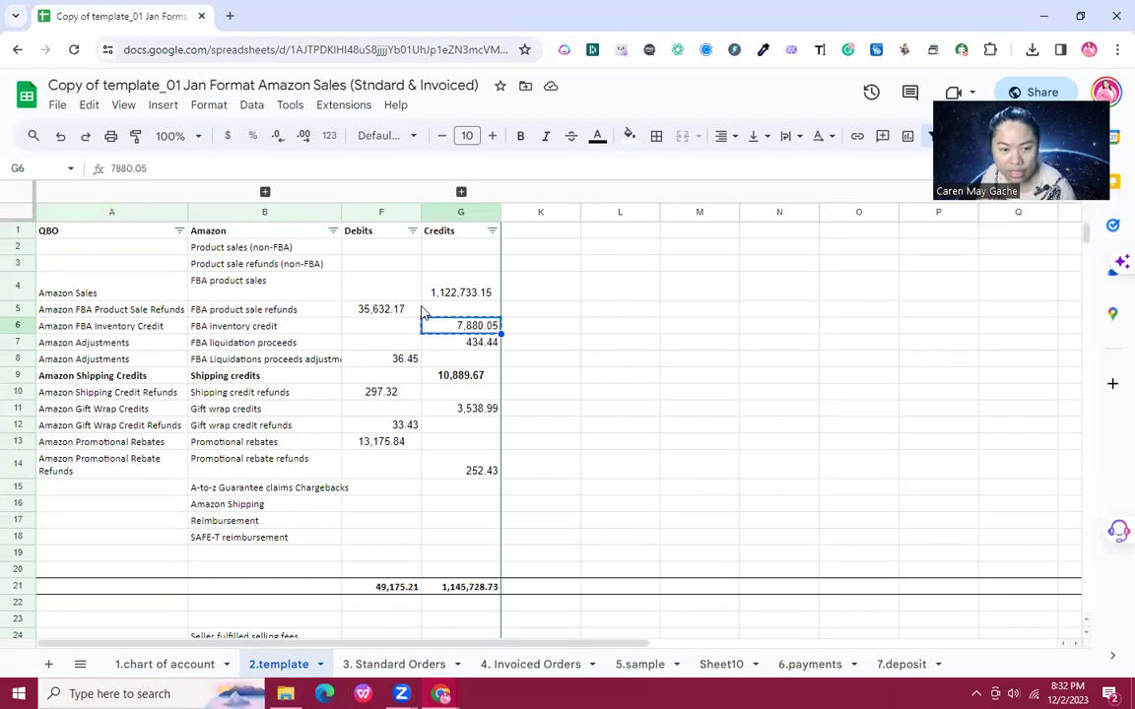
pyautogui.hotkey('alt', 'Tab')
pyautogui.hotkey('ctrl', 'v')
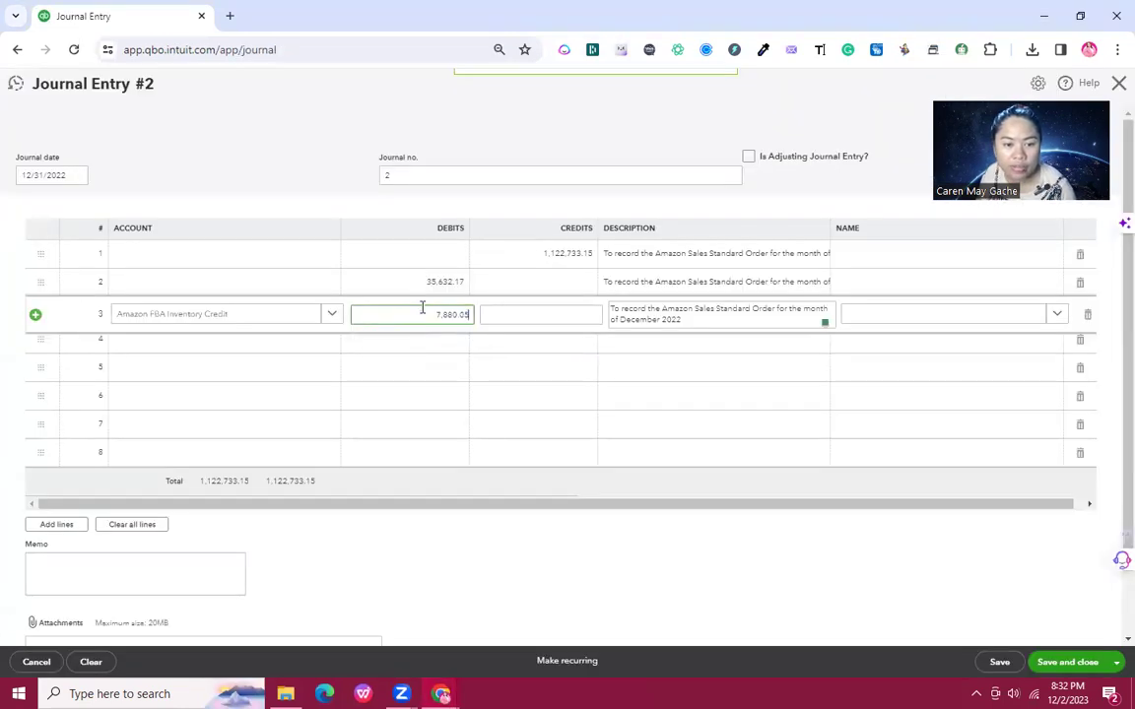
pyautogui.press('Tab')
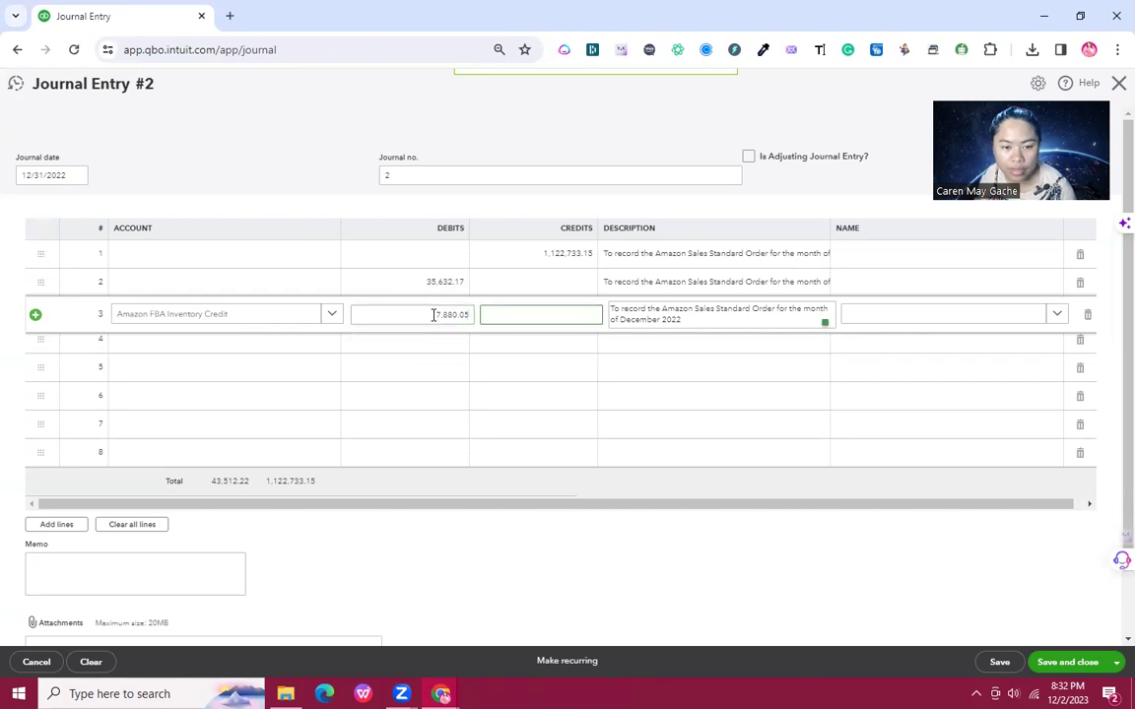
# Step: Clear the debit of journal line 3, enter the copied 7,880.05 as its credit instead, and move on to line 4
pyautogui.click(431, 314)
pyautogui.press('BackSpace')
pyautogui.click(517, 314)
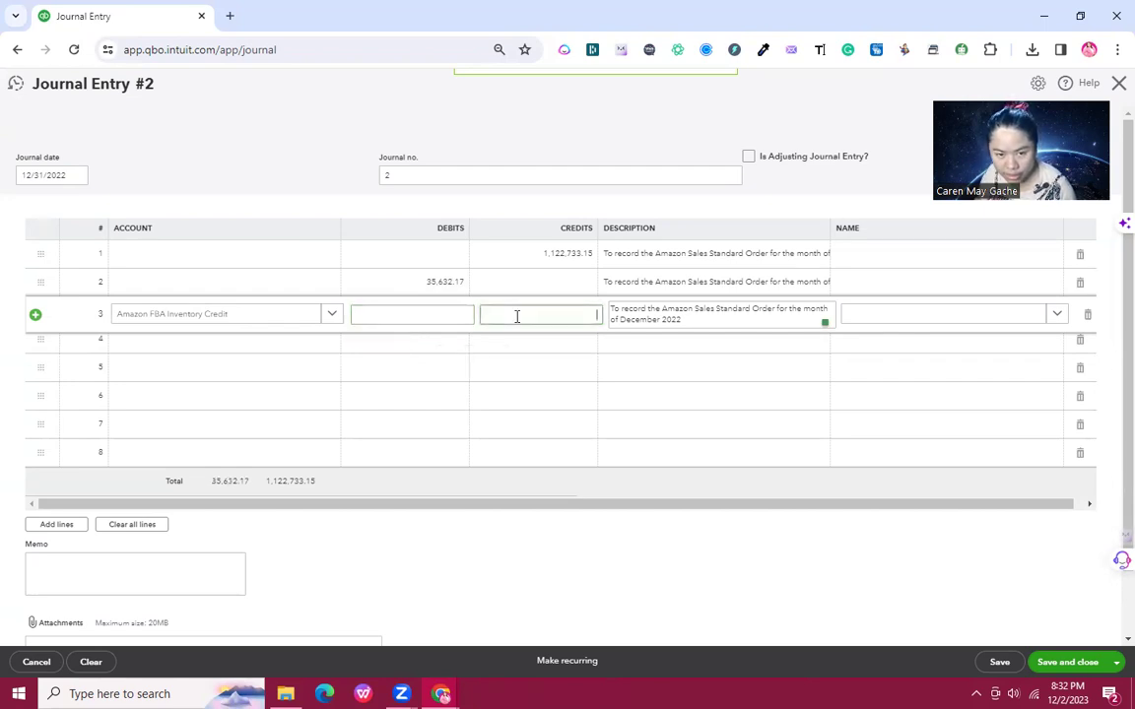
pyautogui.hotkey('ctrl', 'v')
pyautogui.press('Tab')
pyautogui.press('Tab')
pyautogui.press('Tab')
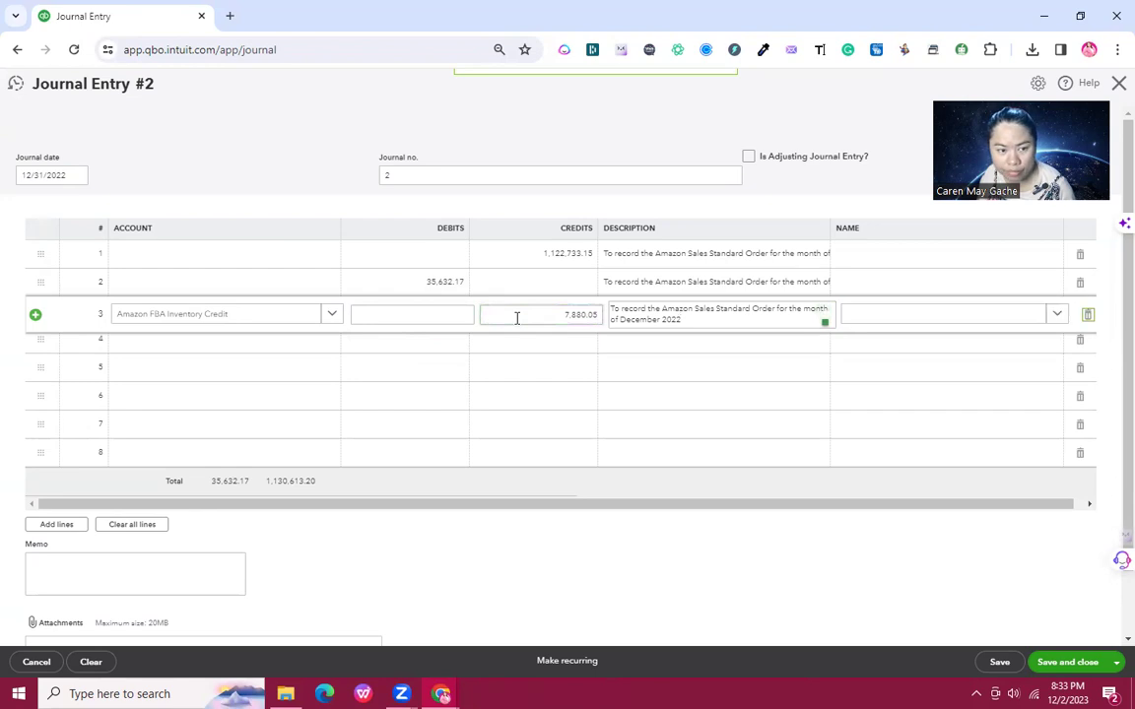
pyautogui.press('Tab')
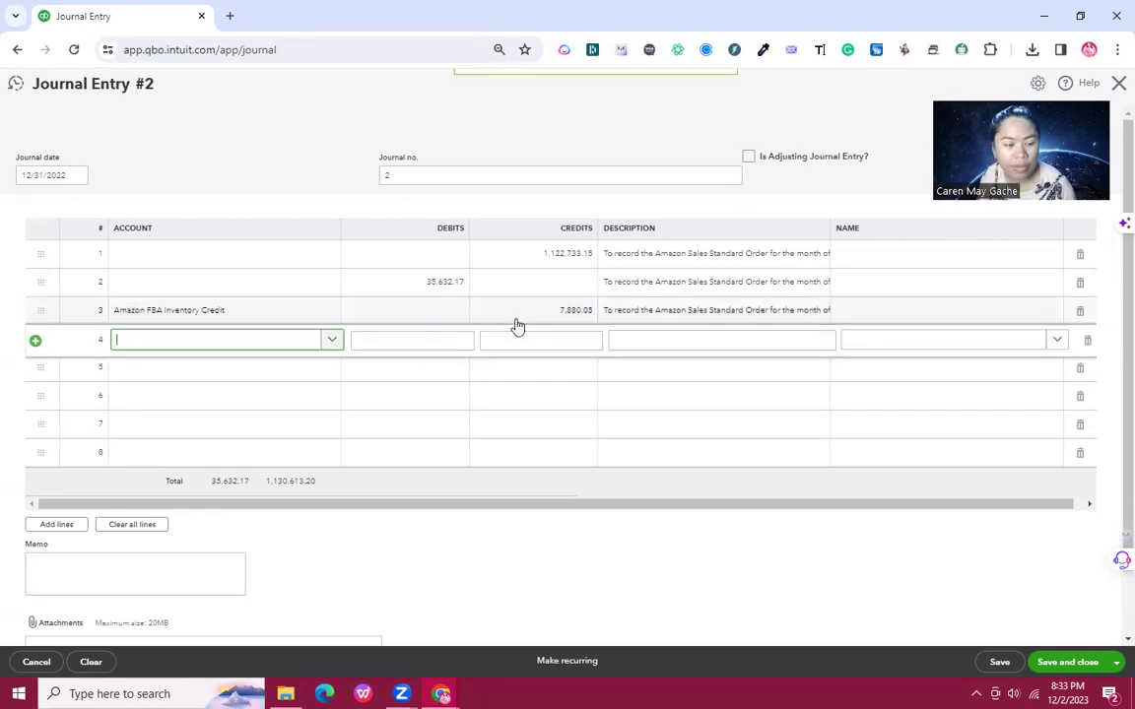
# Step: Set the account of journal line 1 to Amazon Sales, as named in the template, and check the account of line 2
pyautogui.hotkey('alt', 'Tab')
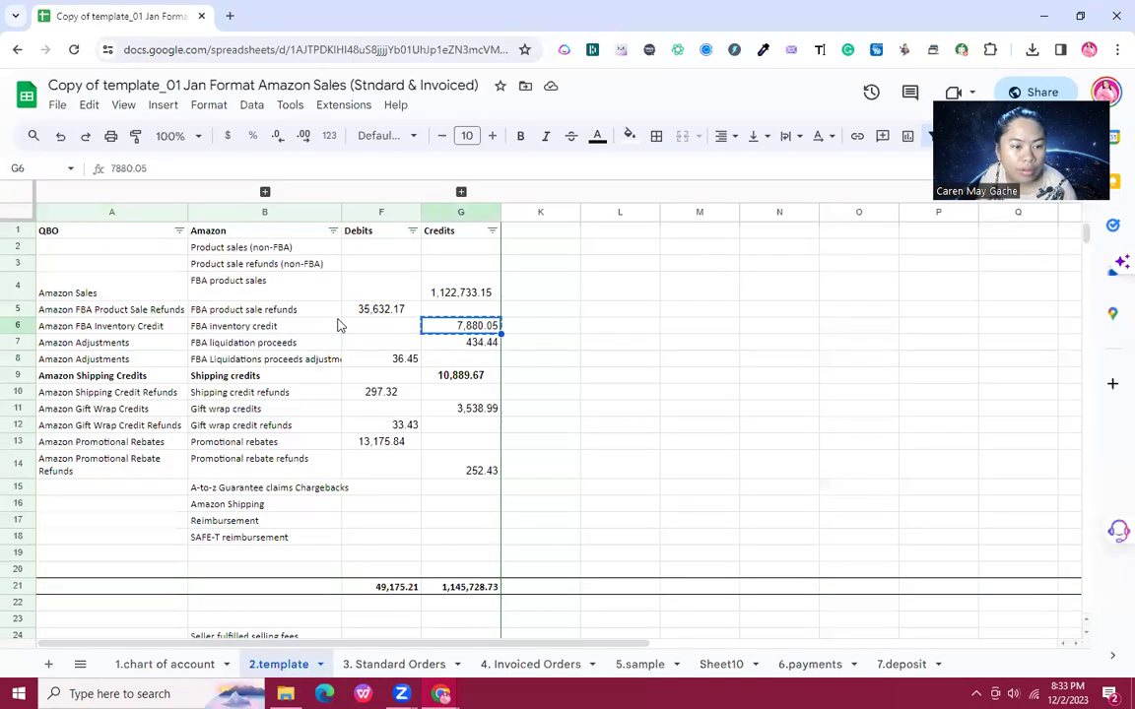
pyautogui.click(103, 294)
pyautogui.hotkey('alt', 'Tab')
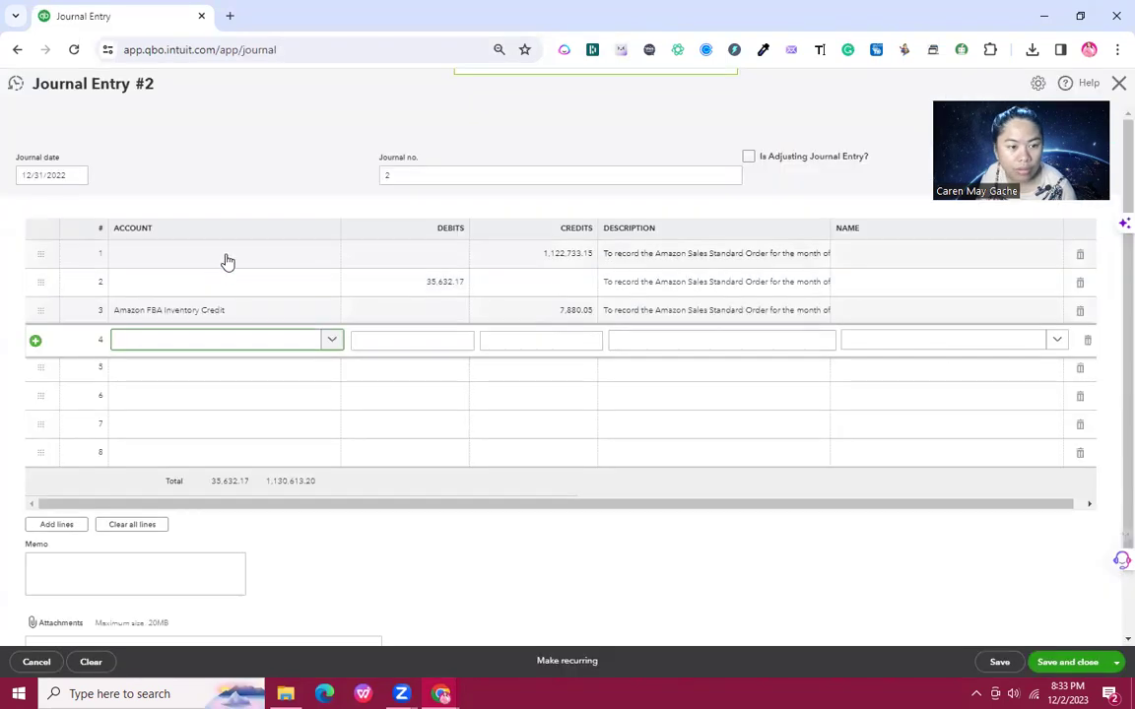
pyautogui.click(225, 259)
pyautogui.hotkey('ctrl', 'v')
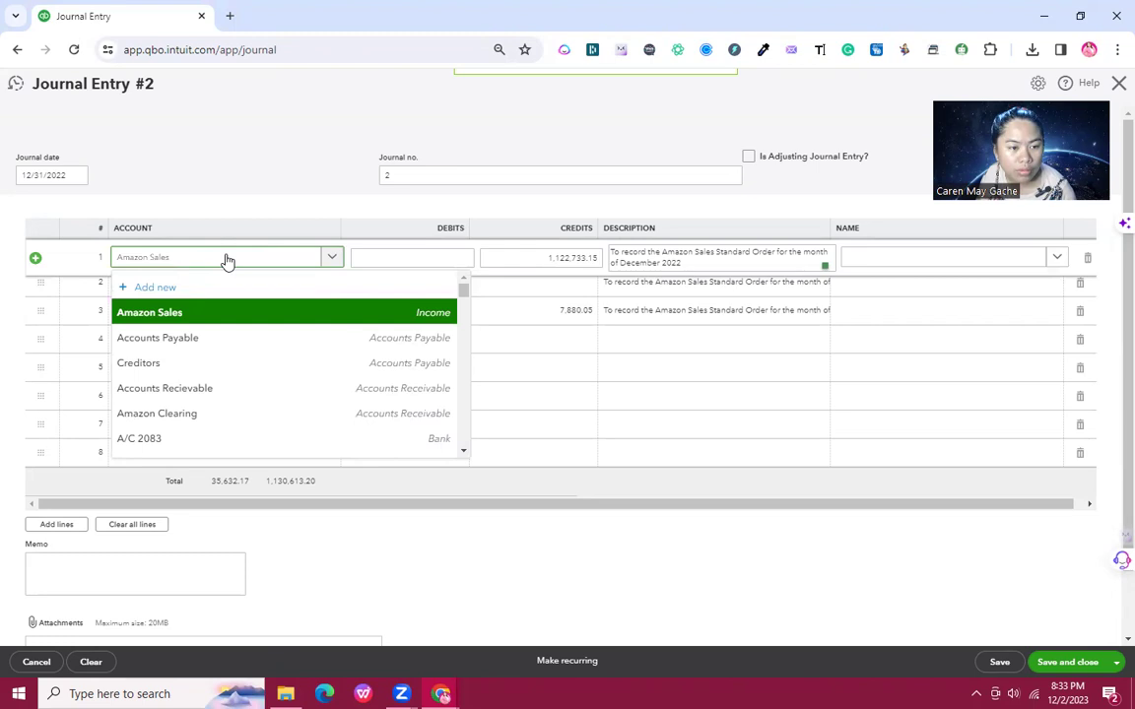
pyautogui.click(210, 315)
pyautogui.click(210, 289)
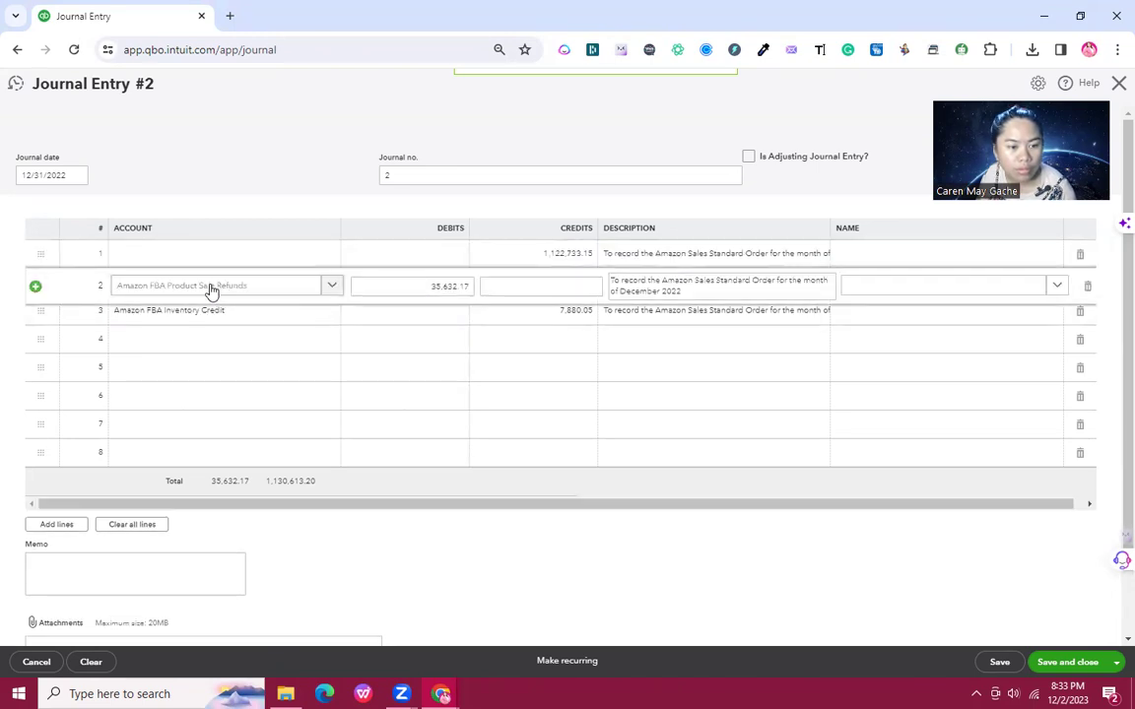
pyautogui.click(274, 177)
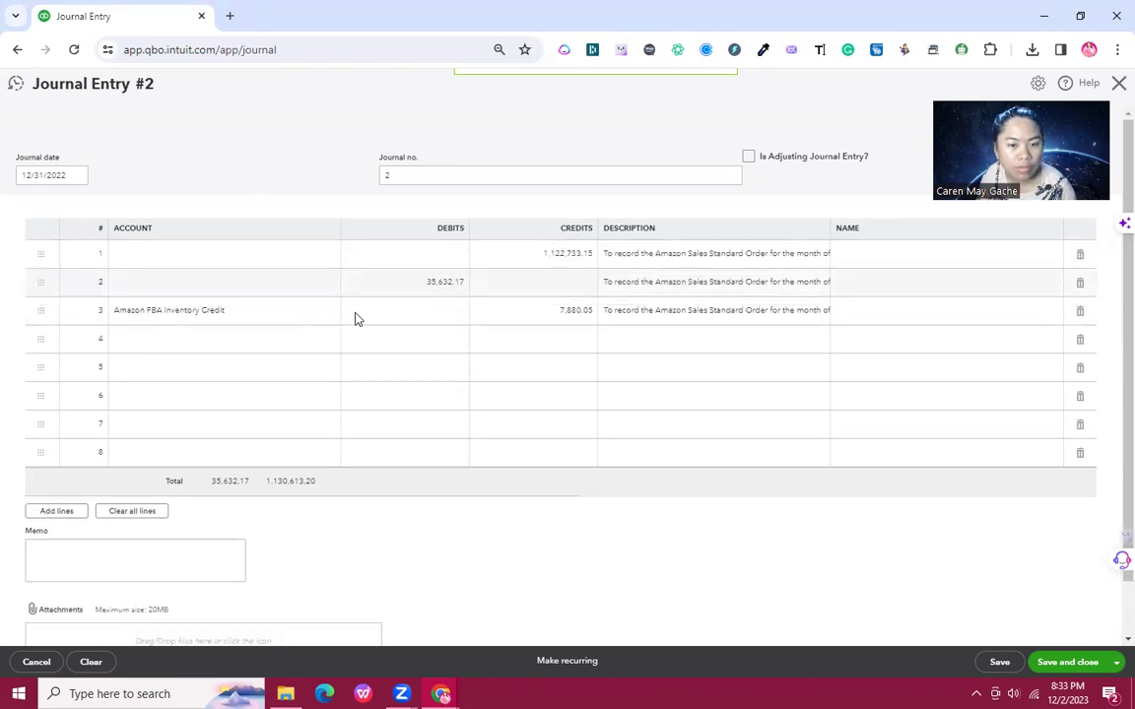
# Step: Copy the Amazon Adjustments account name from the template's FBA liquidation proceeds row for journal line 4
pyautogui.click(204, 343)
pyautogui.click(210, 343)
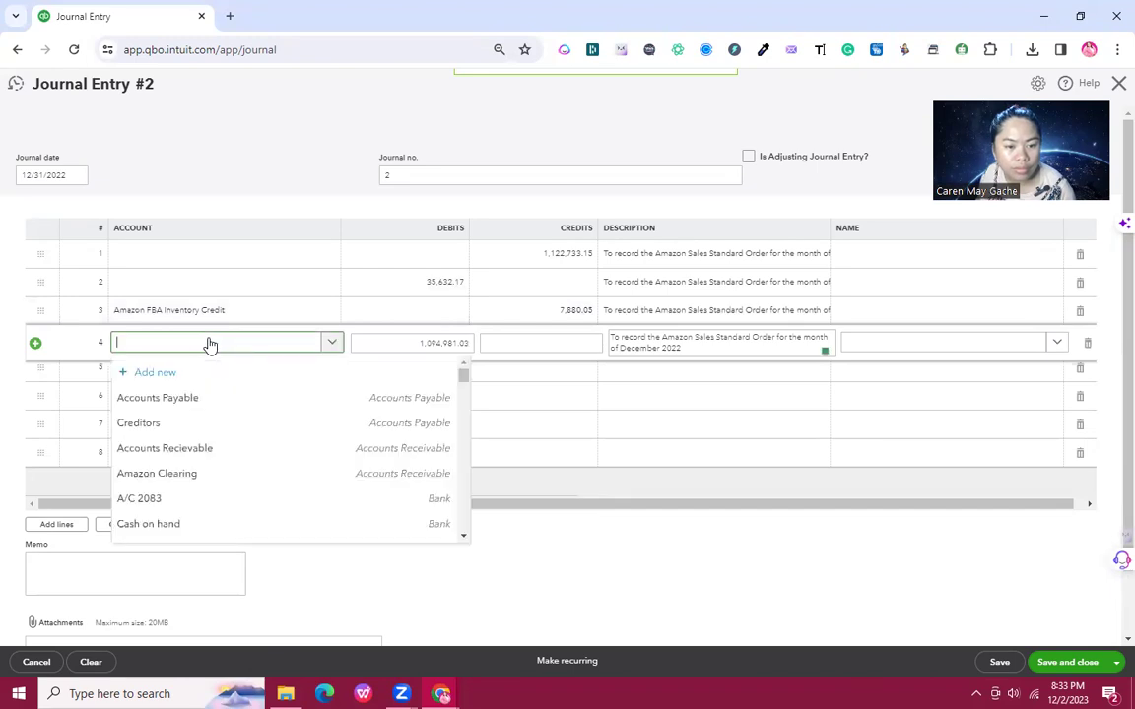
pyautogui.hotkey('alt', 'Tab')
pyautogui.click(210, 343)
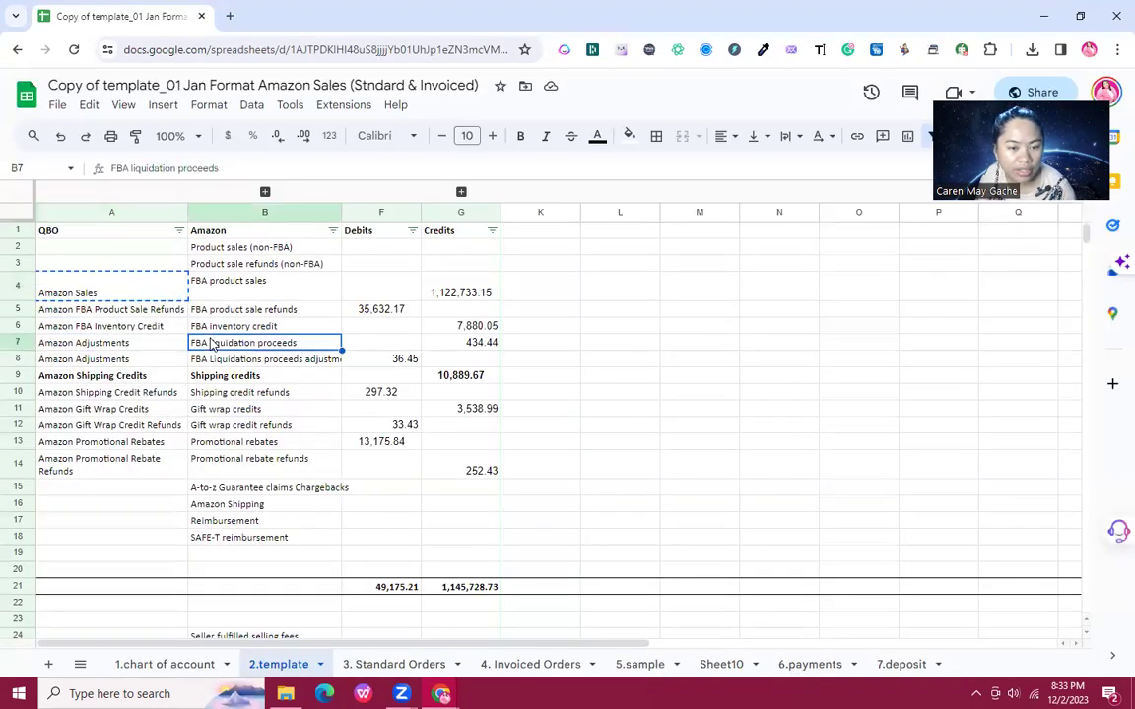
pyautogui.press('Right')
pyautogui.press('Right')
pyautogui.press('Left')
pyautogui.press('Left')
pyautogui.press('Left')
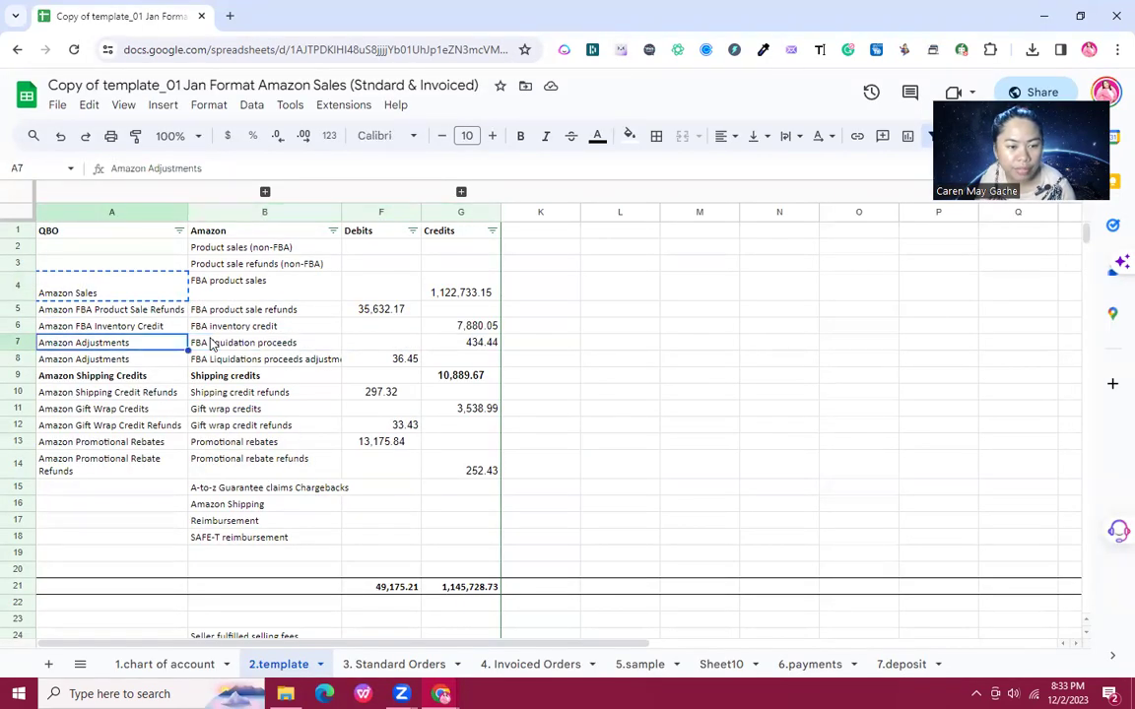
pyautogui.hotkey('ctrl', 'c')
pyautogui.press('Right')
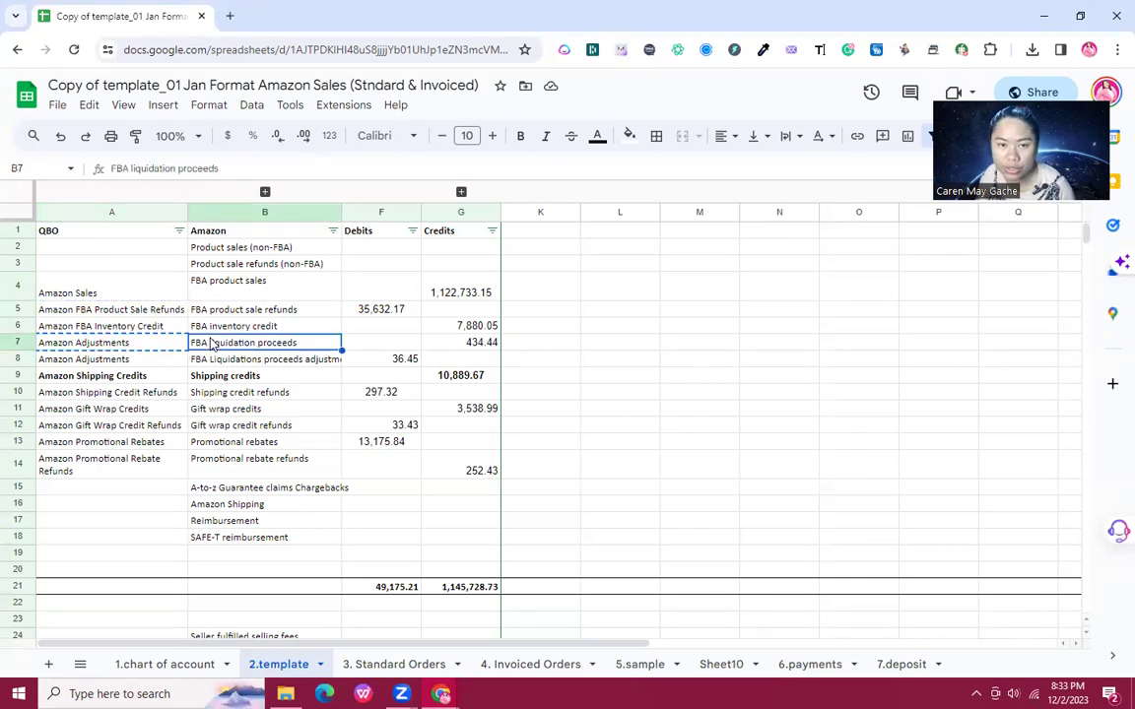
# Step: Set the account of journal line 4 to the existing Amazon Adjustments account
pyautogui.hotkey('alt', 'Tab')
pyautogui.hotkey('ctrl', 'v')
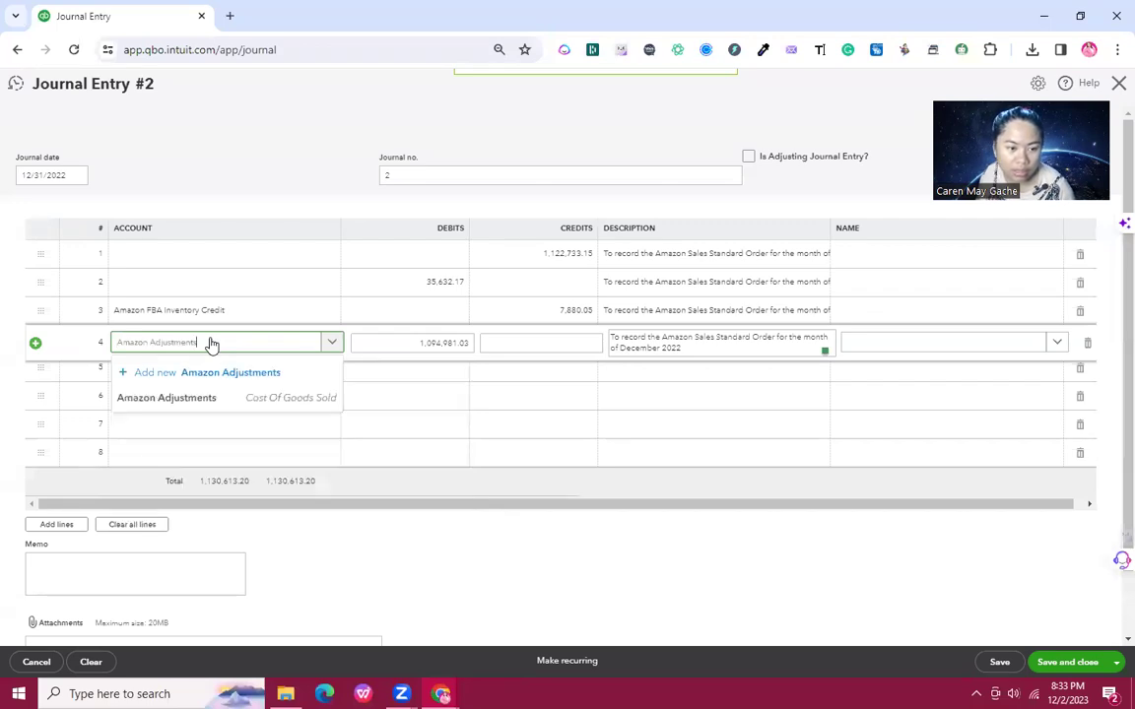
pyautogui.press('Down')
pyautogui.press('Return')
pyautogui.press('Tab')
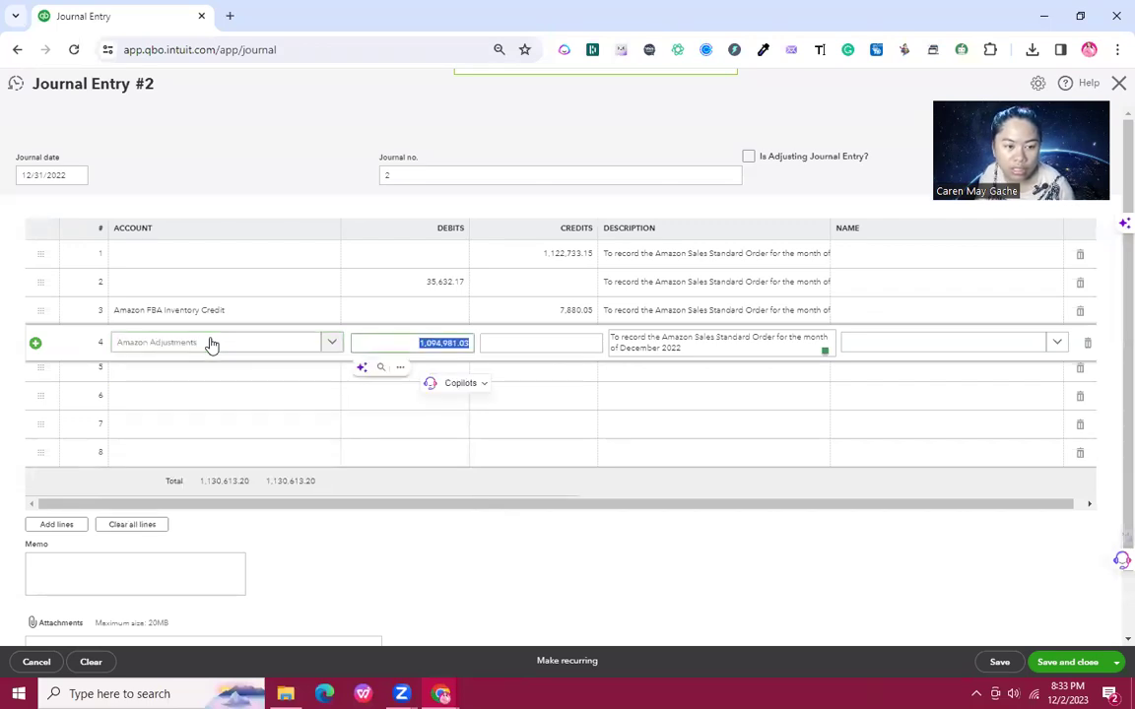
# Step: Enter the 434.44 FBA liquidation proceeds amount from the template as the credit of journal line 4, and move on to line 5
pyautogui.hotkey('alt', 'Tab')
pyautogui.press('Right')
pyautogui.press('Right')
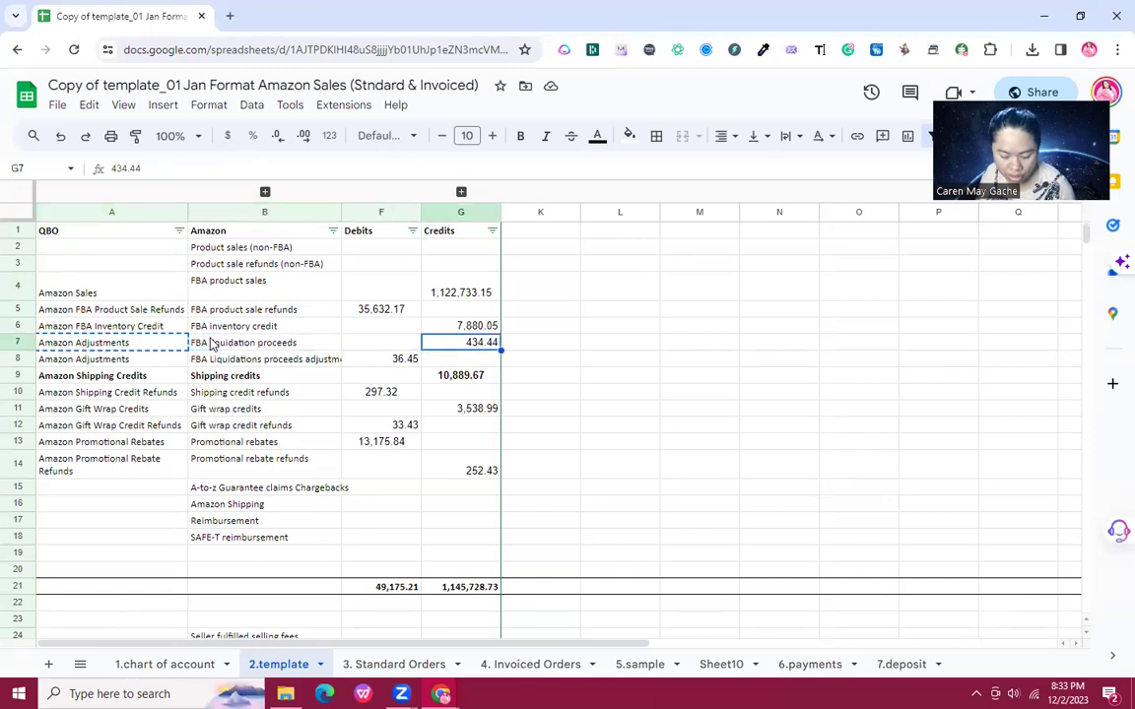
pyautogui.hotkey('ctrl', 'c')
pyautogui.hotkey('alt', 'Tab')
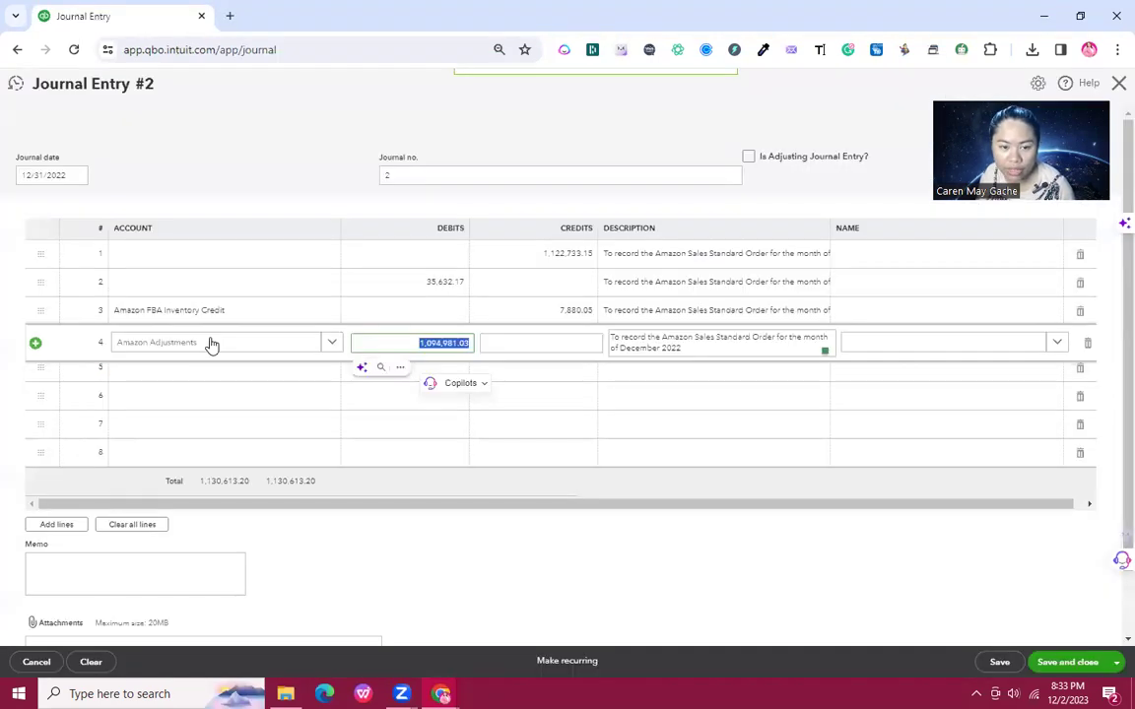
pyautogui.press('Tab')
pyautogui.hotkey('ctrl', 'v')
pyautogui.press('Tab')
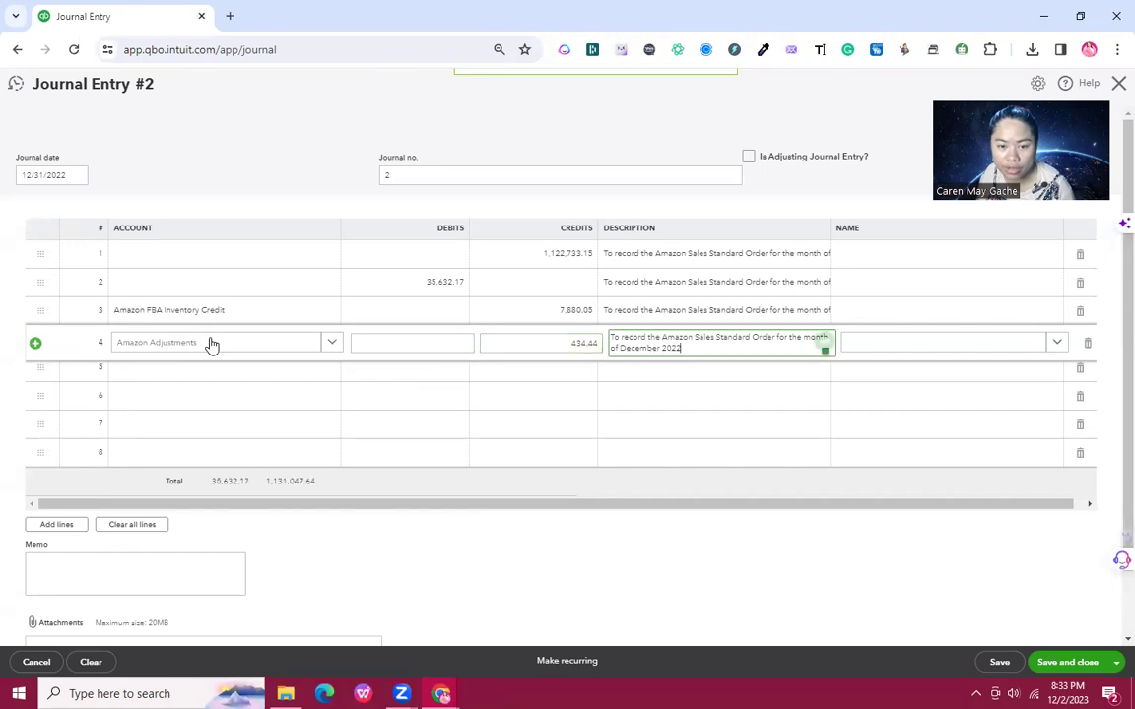
pyautogui.press('Tab')
pyautogui.press('Tab')
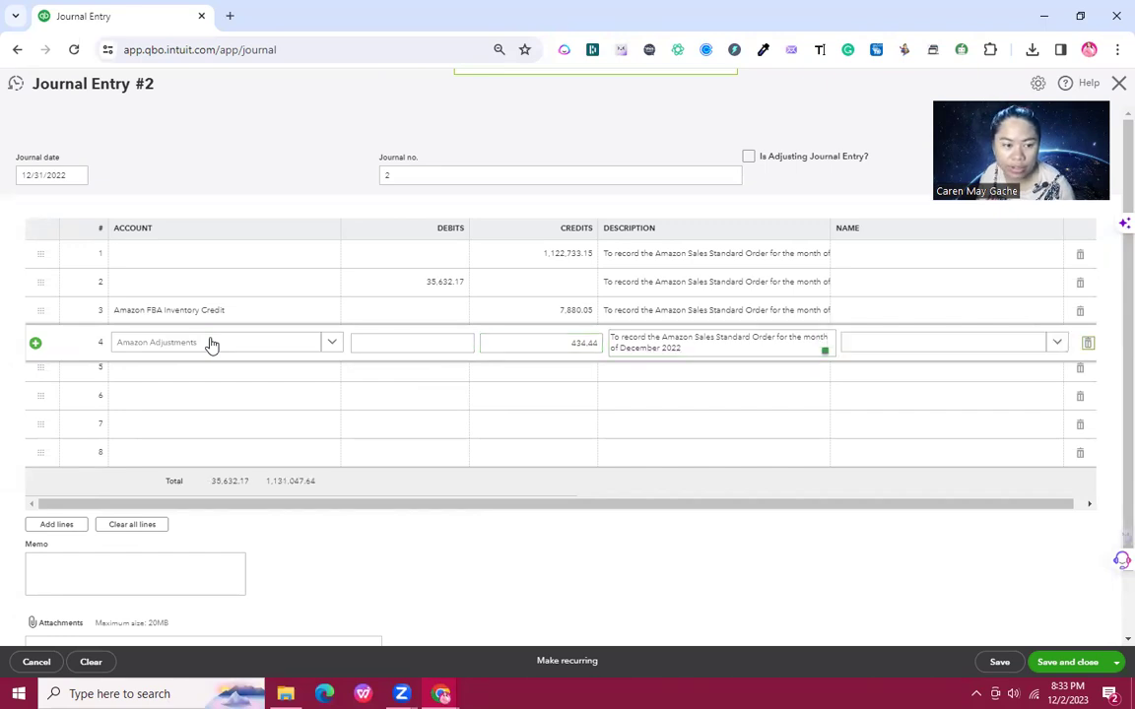
pyautogui.press('Tab')
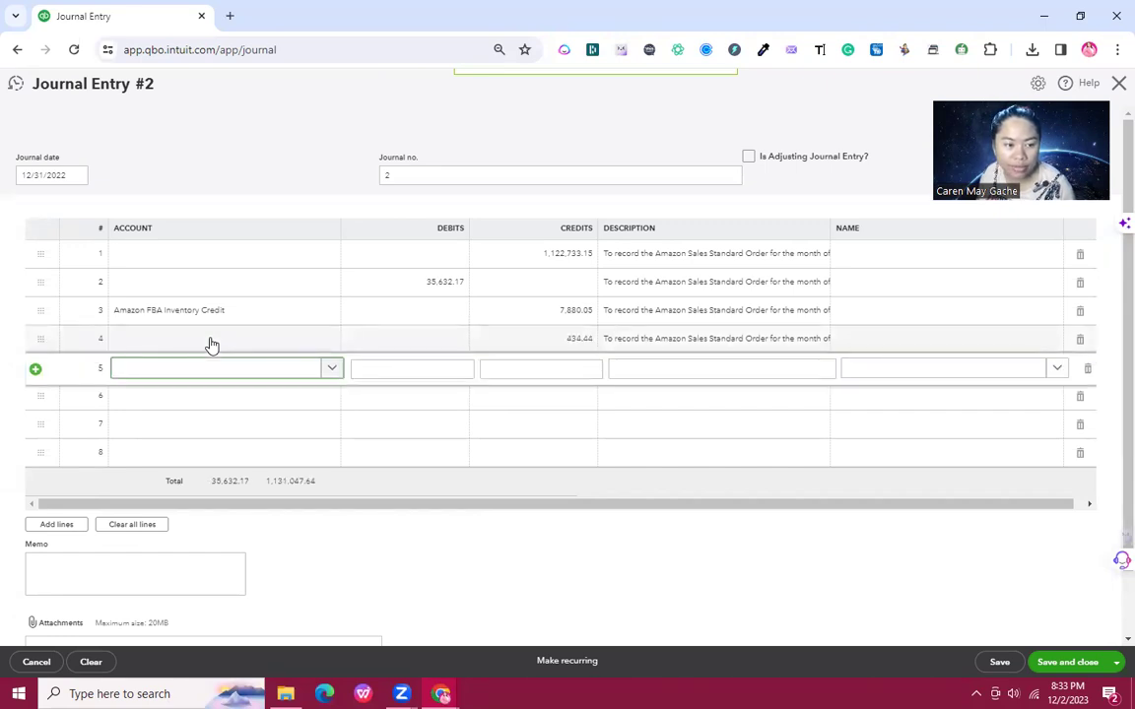
# Step: Set the account of journal line 5 to Amazon Adjustments, copied from the template's FBA liquidations proceeds adjustments row
pyautogui.hotkey('alt', 'Tab')
pyautogui.press('Left')
pyautogui.press('Left')
pyautogui.press('Down')
pyautogui.press('Left')
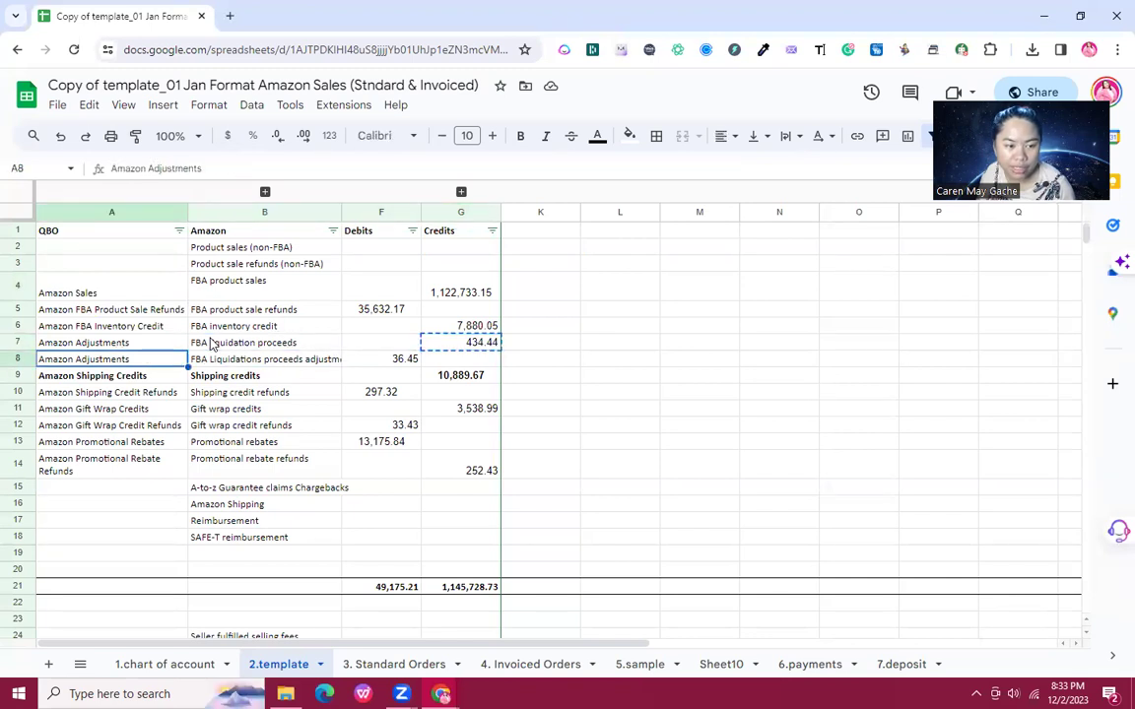
pyautogui.hotkey('ctrl', 'c')
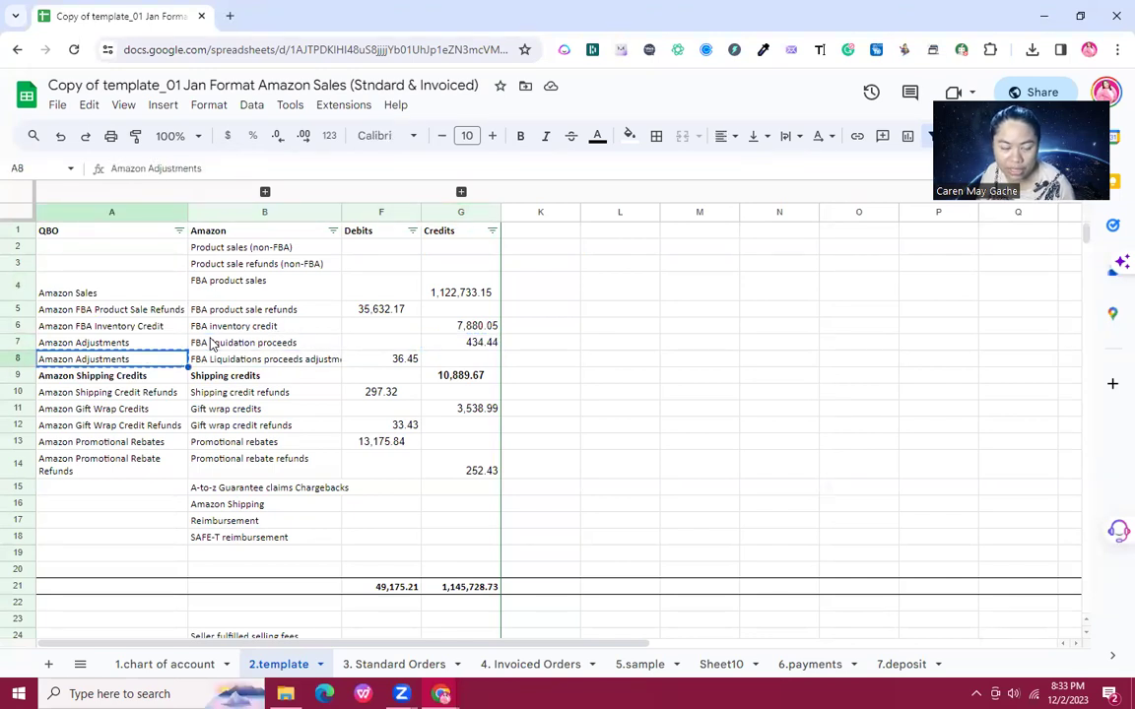
pyautogui.press('Right')
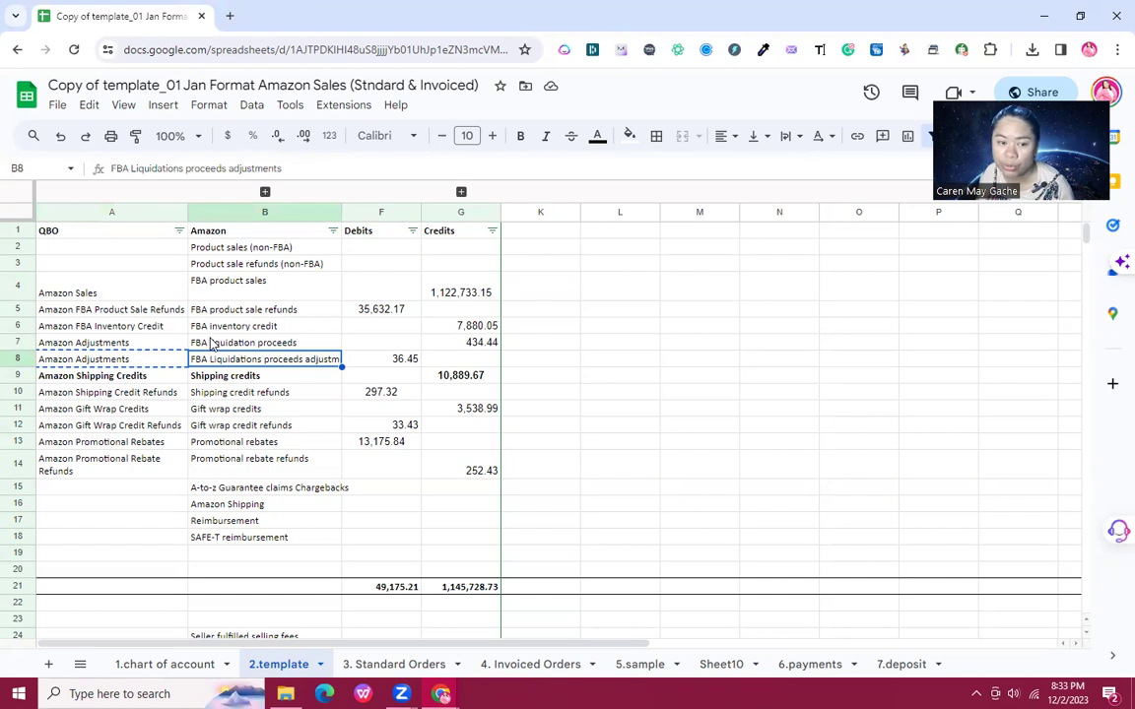
pyautogui.hotkey('alt', 'Tab')
pyautogui.hotkey('ctrl', 'v')
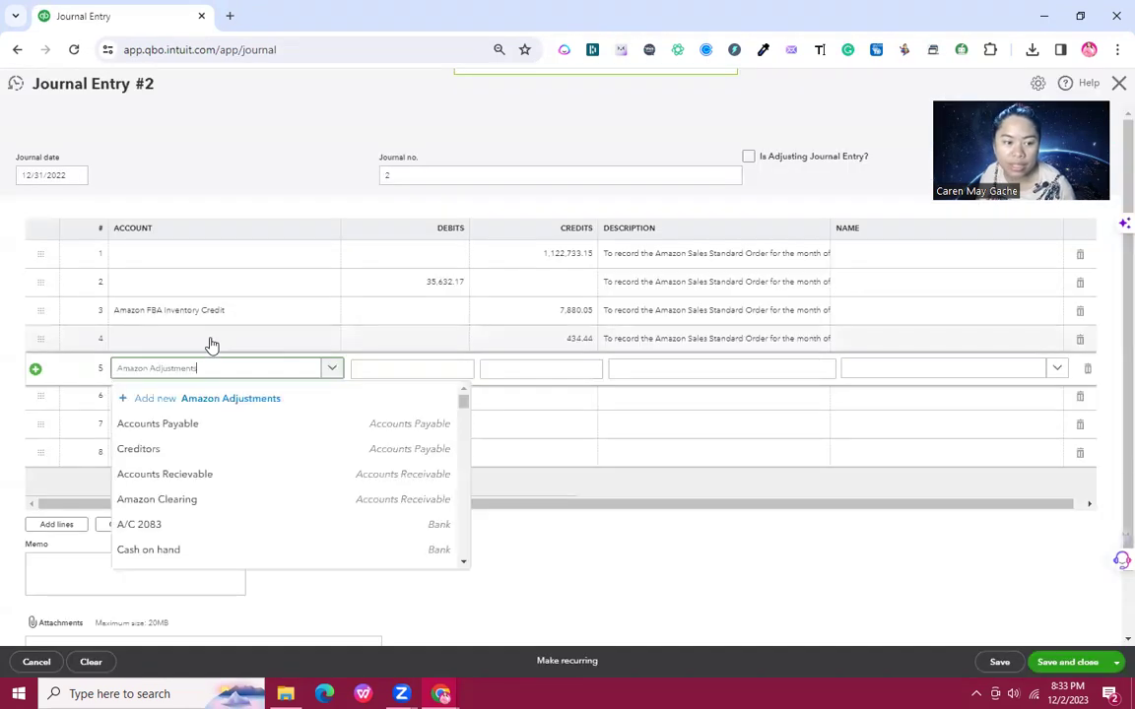
pyautogui.press('Tab')
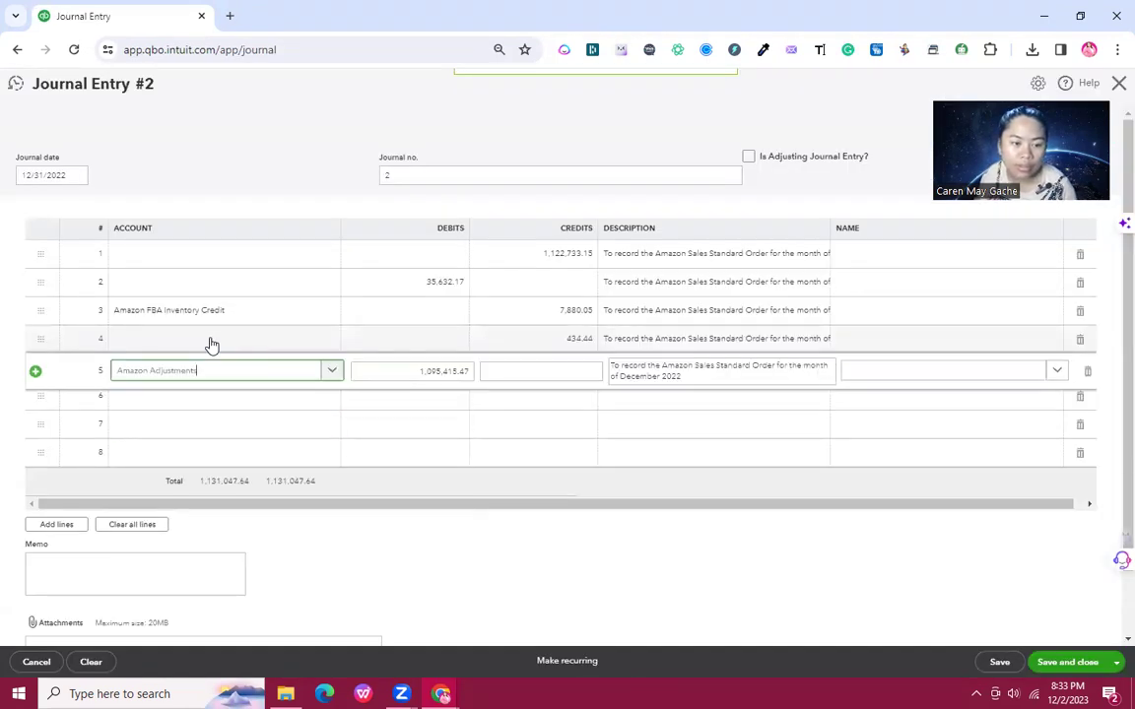
# Step: Enter the 36.45 liquidations proceeds adjustments amount from the template as the debit of journal line 5, and move on to line 6
pyautogui.hotkey('alt', 'Tab')
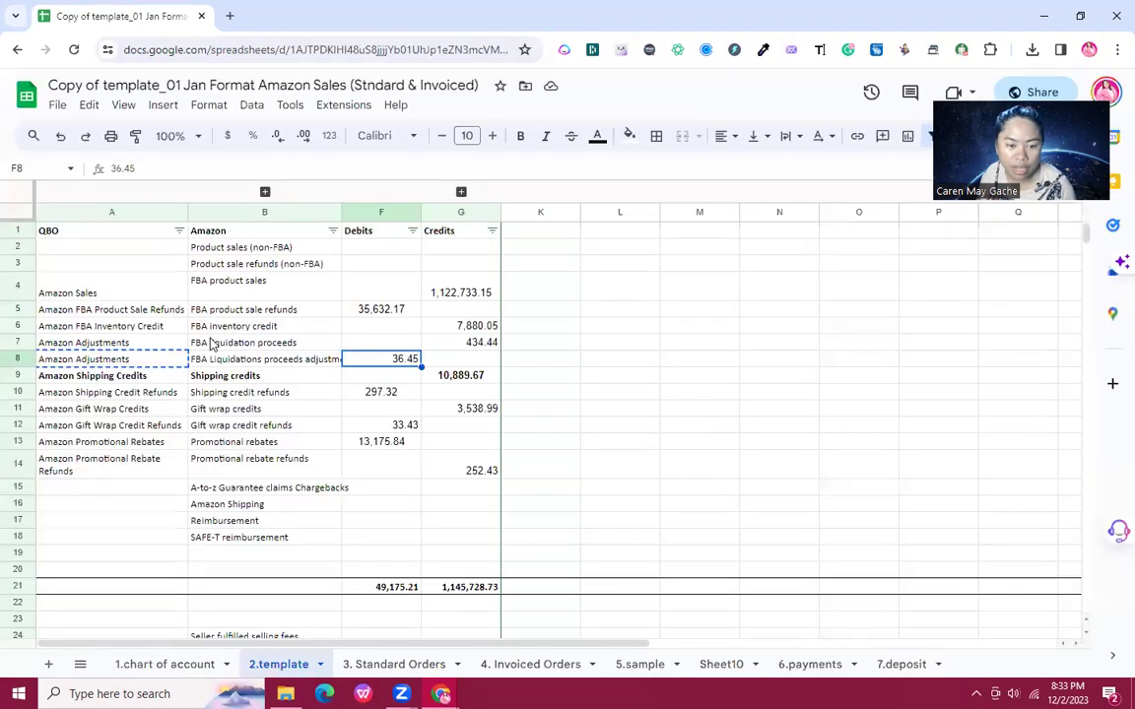
pyautogui.hotkey('ctrl', 'c')
pyautogui.hotkey('alt', 'Tab')
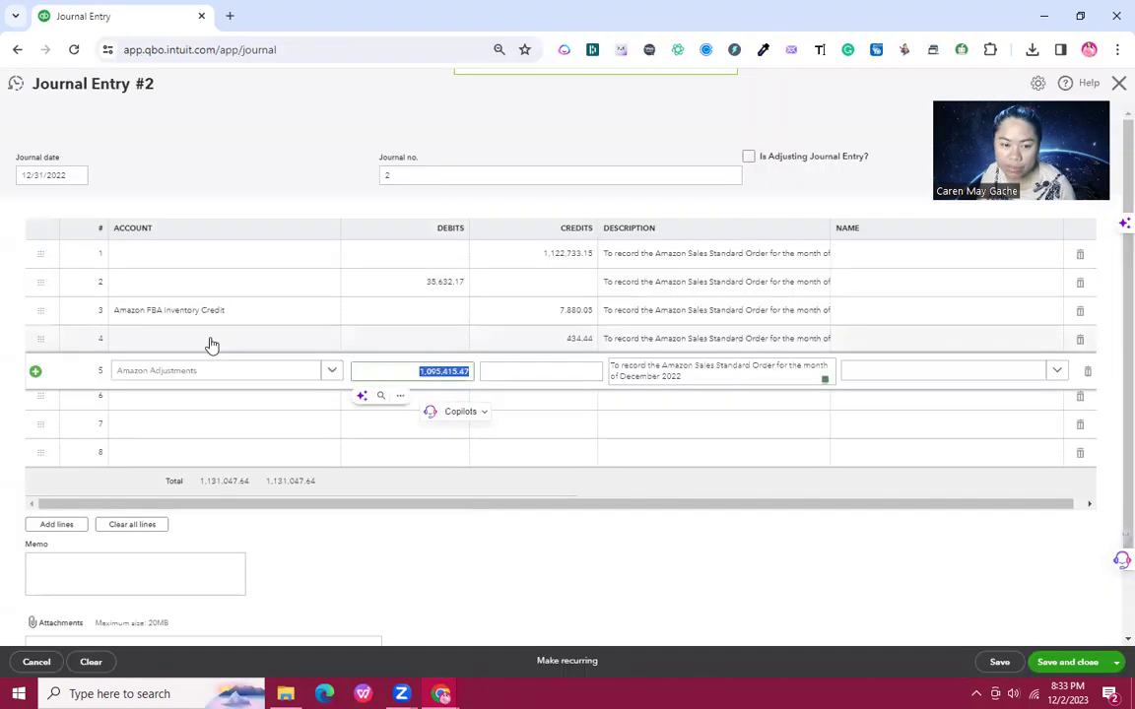
pyautogui.hotkey('ctrl', 'v')
pyautogui.press('Tab')
pyautogui.press('Tab')
pyautogui.press('Tab')
pyautogui.press('Tab')
pyautogui.press('Tab')
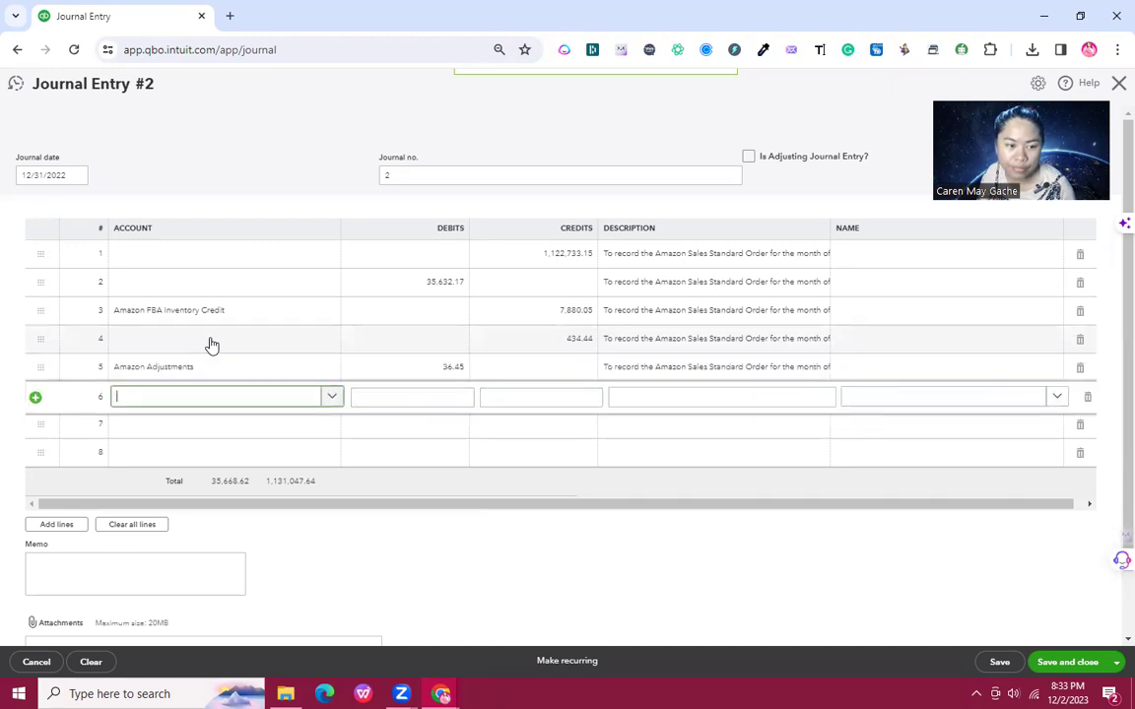
# Step: Set the account of journal line 6 to Amazon Shipping Credits, copied from the template's shipping credits row
pyautogui.hotkey('alt', 'Tab')
pyautogui.press('Down')
pyautogui.press('Home')
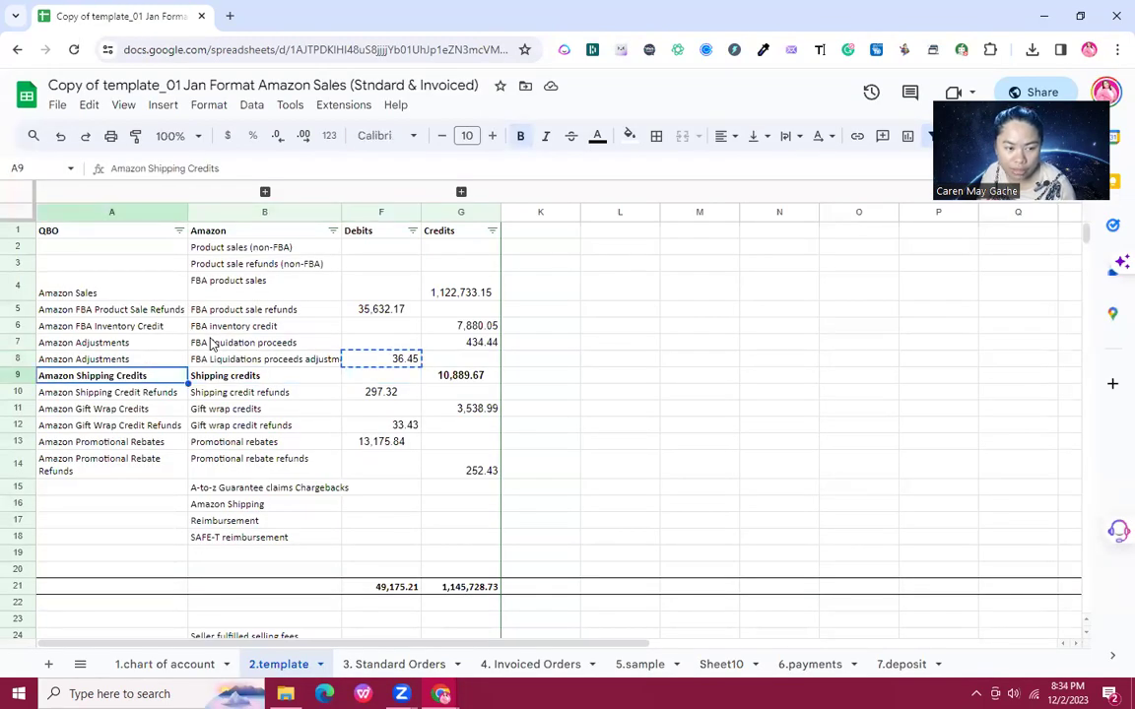
pyautogui.hotkey('ctrl', 'c')
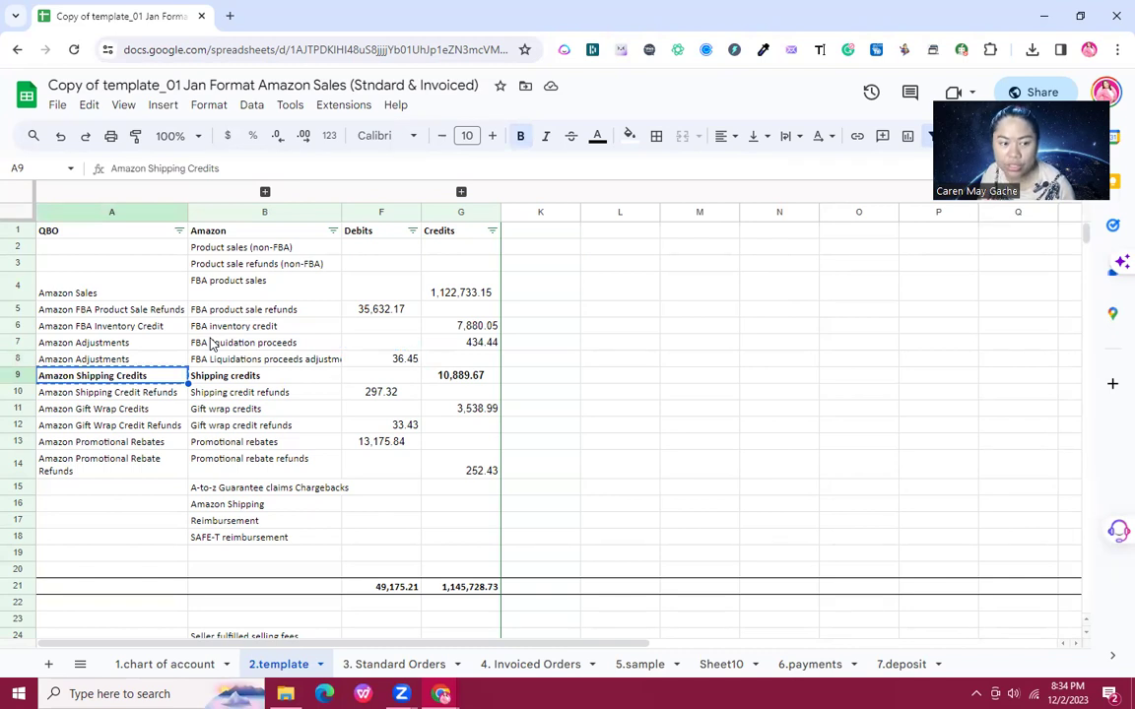
pyautogui.hotkey('alt', 'Tab')
pyautogui.hotkey('ctrl', 'v')
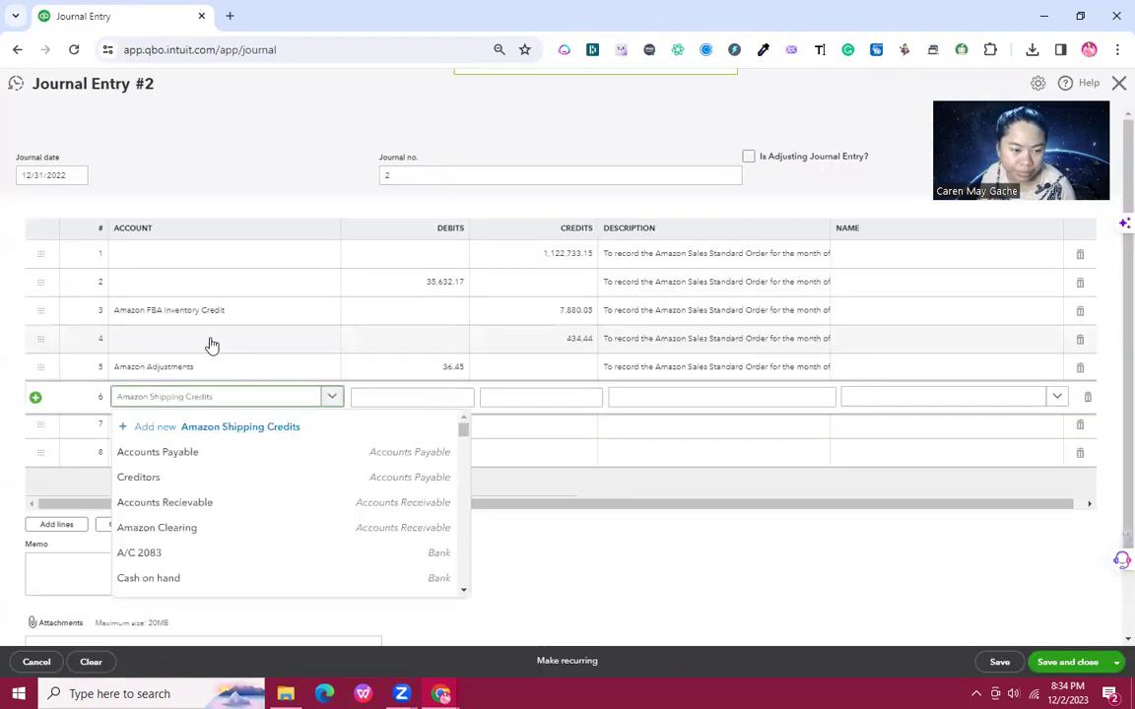
pyautogui.press('Down')
pyautogui.press('Tab')
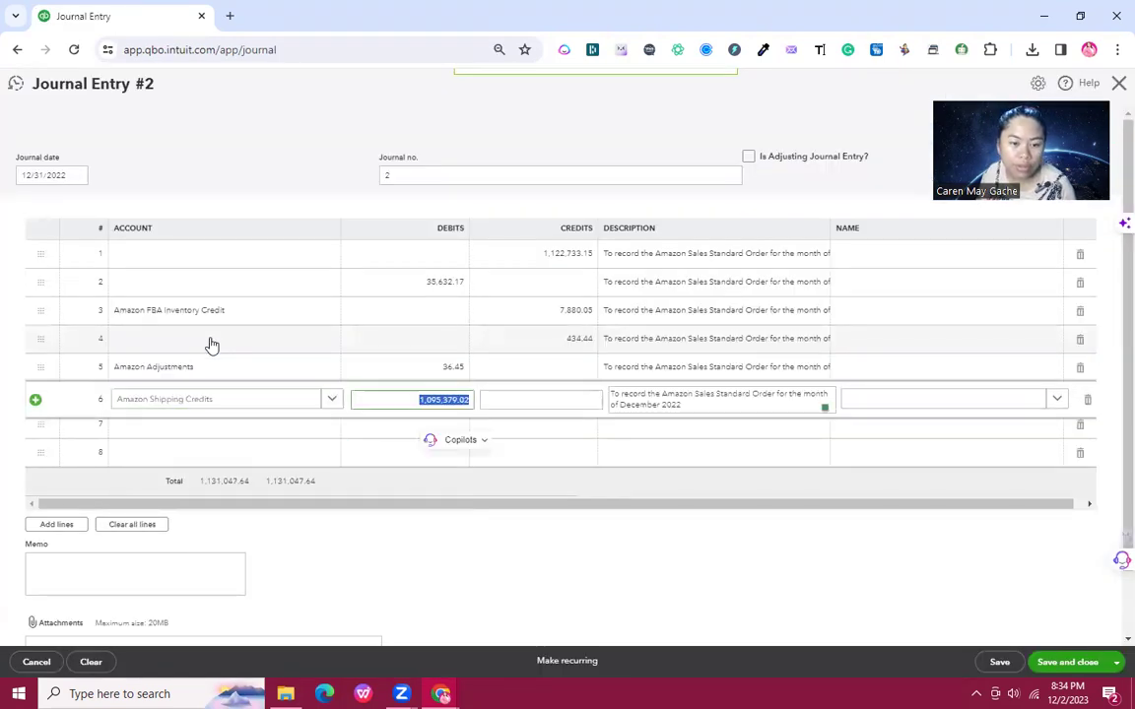
# Step: Enter the 10,889.67 shipping credits amount from the template as the credit of journal line 6, and move on to line 7
pyautogui.hotkey('alt', 'Tab')
pyautogui.press('Right')
pyautogui.press('Right')
pyautogui.press('Right')
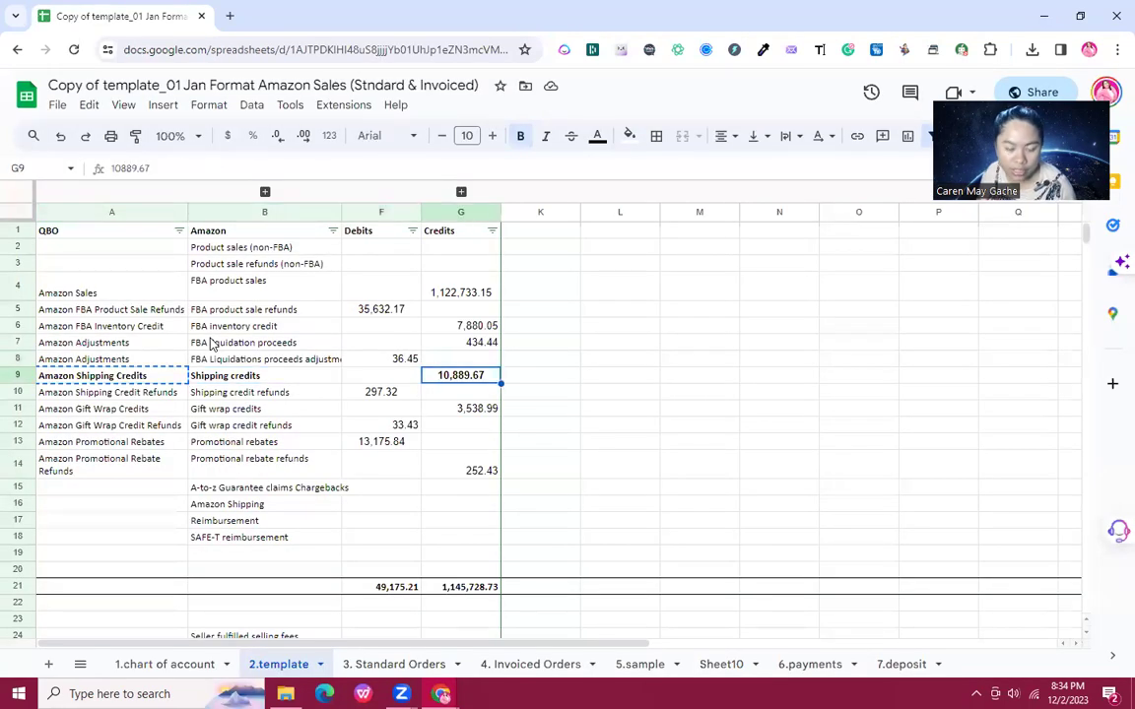
pyautogui.hotkey('ctrl', 'c')
pyautogui.hotkey('alt', 'Tab')
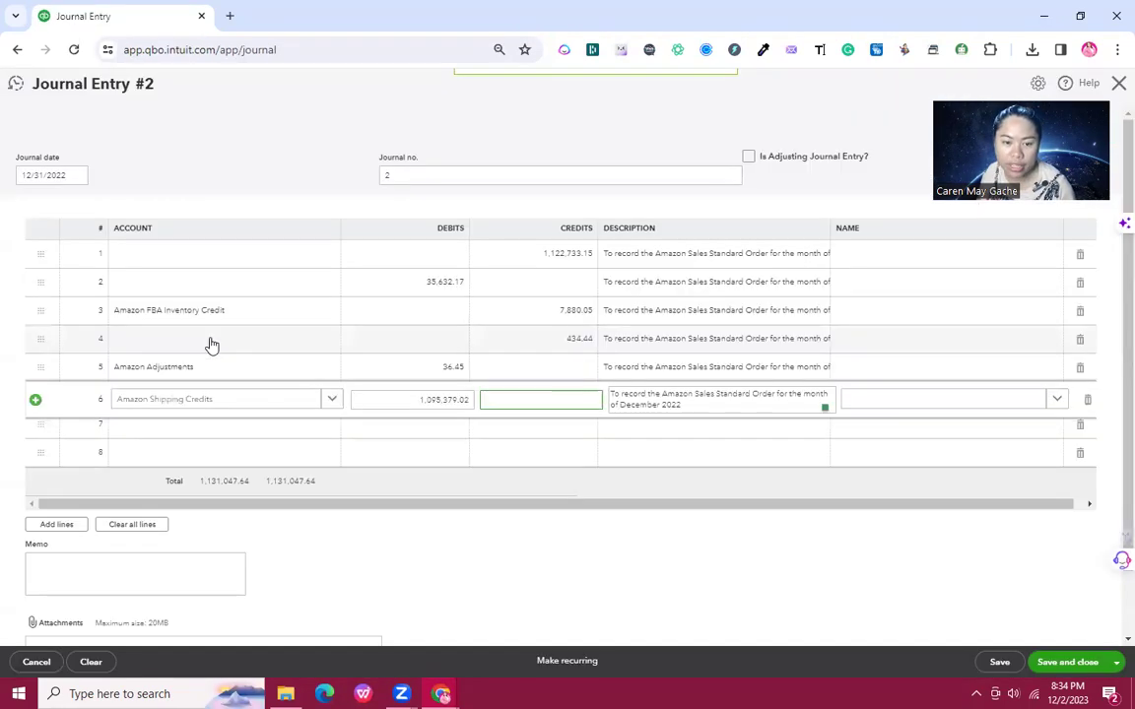
pyautogui.hotkey('ctrl', 'v')
pyautogui.press('Tab')
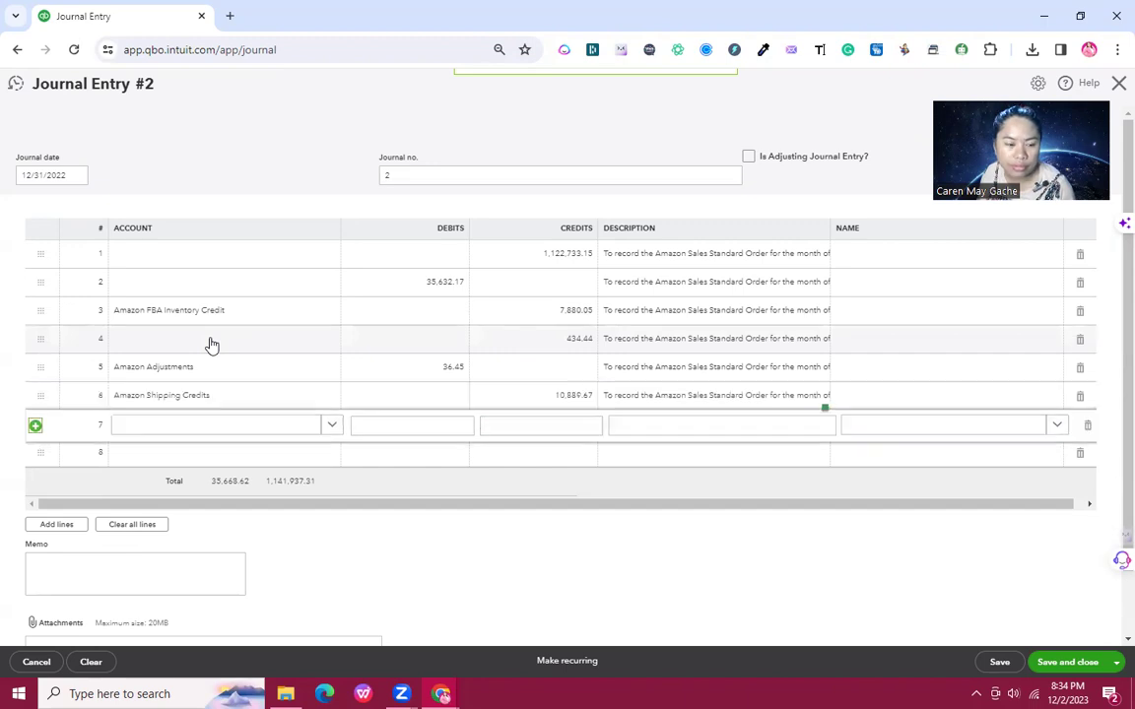
# Step: Set the account of journal line 7 to the existing Amazon Shipping Credit Refunds account, copying its name from the template
pyautogui.hotkey('alt', 'Tab')
pyautogui.press('Down')
pyautogui.press('Left')
pyautogui.press('Left')
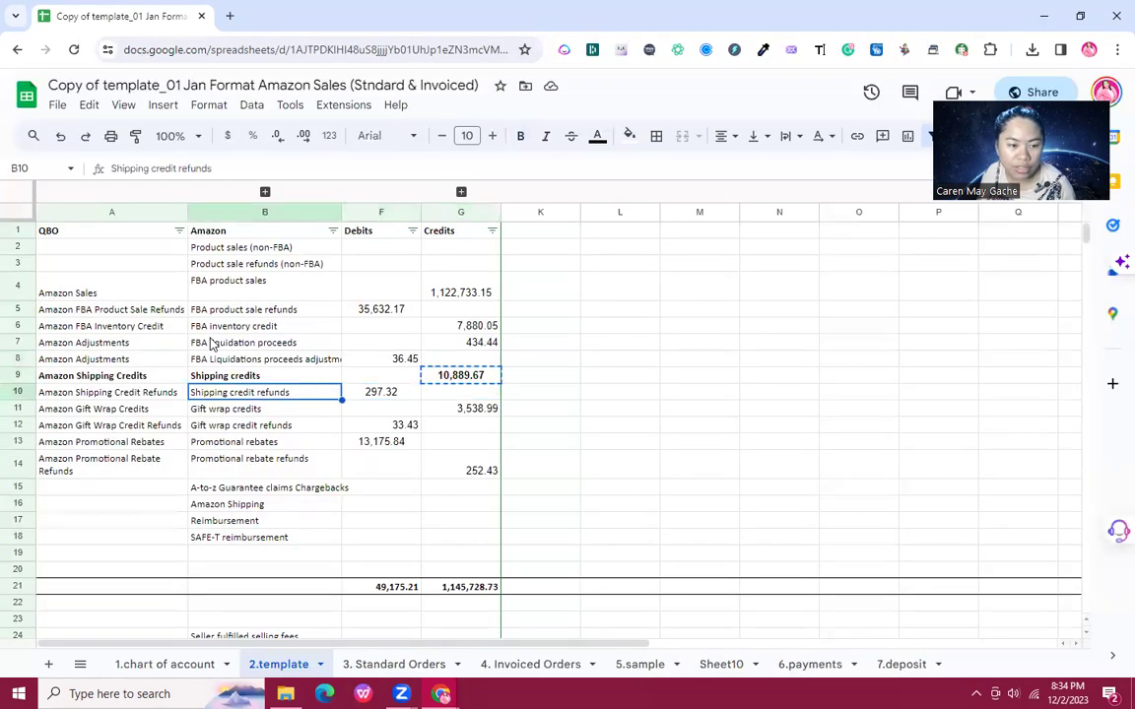
pyautogui.press('Left')
pyautogui.press('Escape')
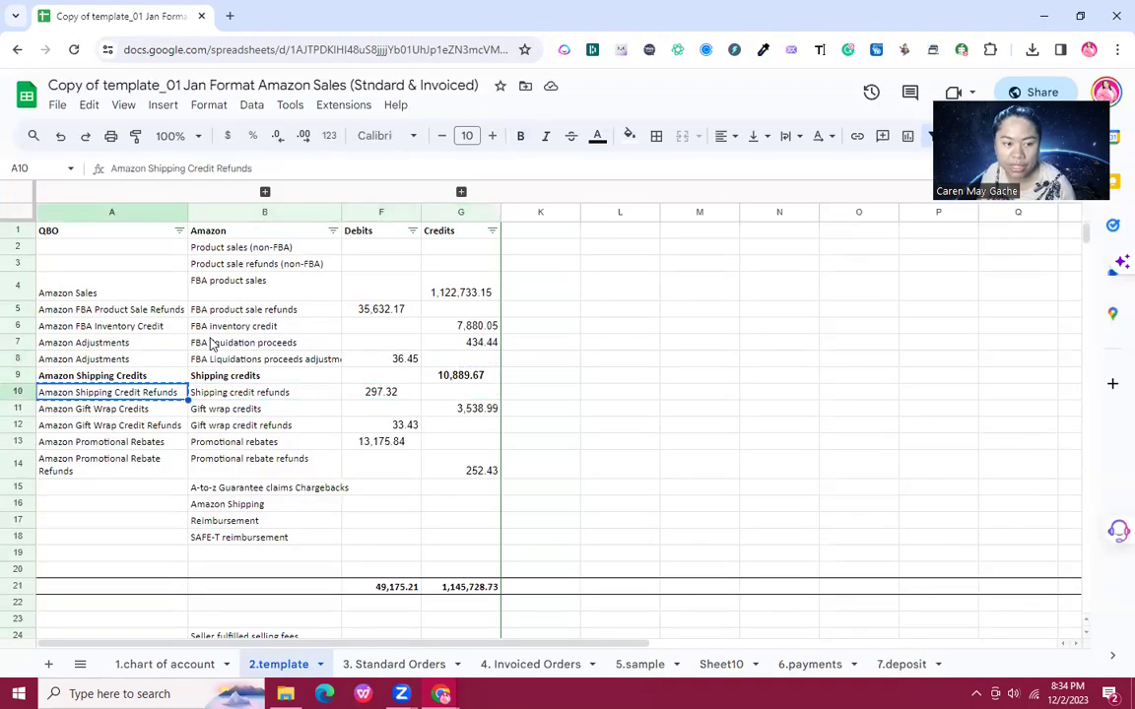
pyautogui.hotkey('ctrl', 'c')
pyautogui.hotkey('alt', 'Tab')
pyautogui.hotkey('ctrl', 'v')
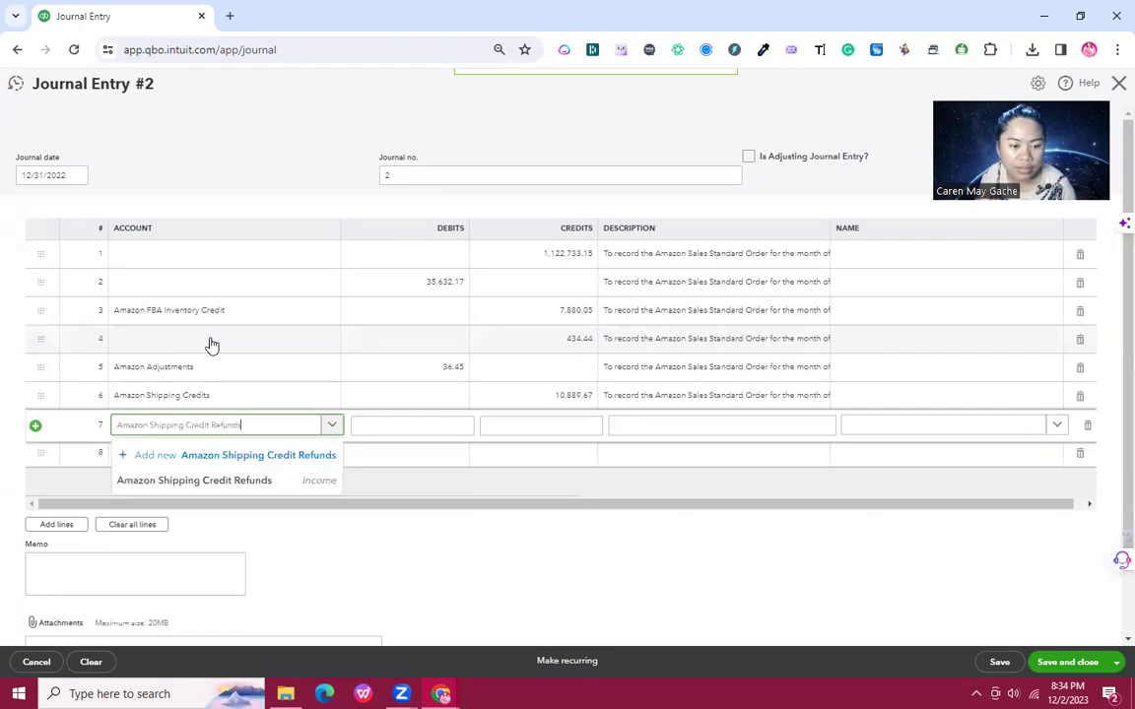
pyautogui.press('Down')
pyautogui.press('Return')
pyautogui.press('Tab')
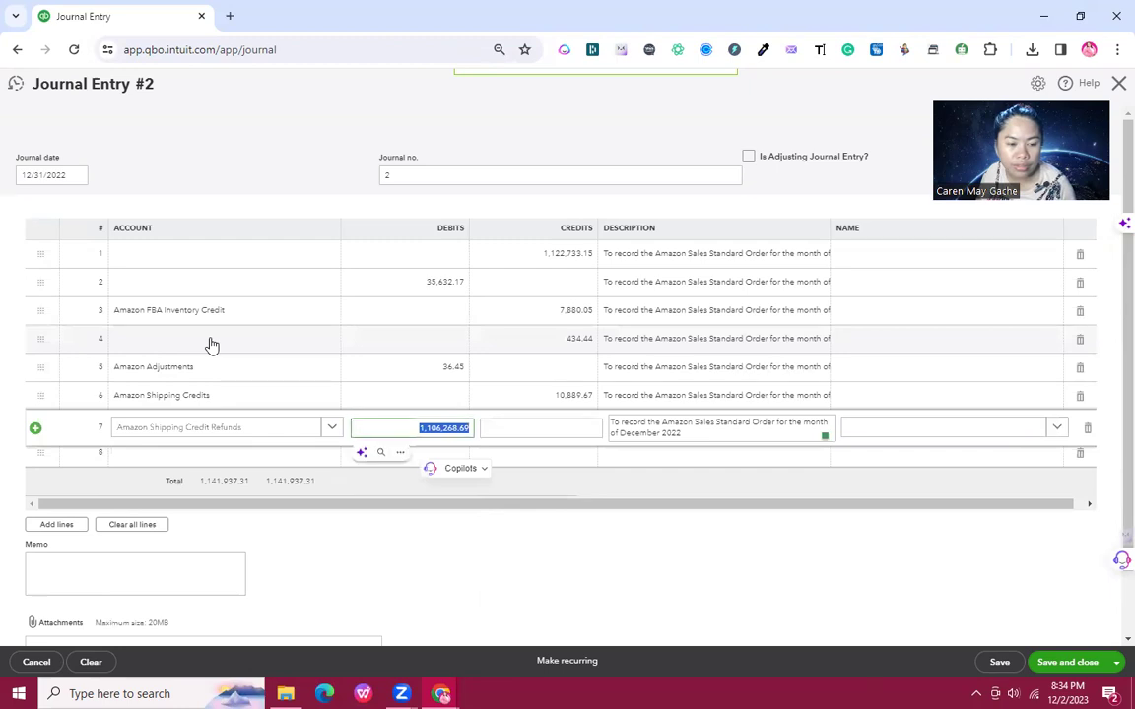
# Step: Enter the 297.32 shipping credit refunds amount from the template as the debit of journal line 7, and move on to line 8
pyautogui.hotkey('alt', 'Tab')
pyautogui.press('Right')
pyautogui.press('Right')
pyautogui.hotkey('ctrl', 'c')
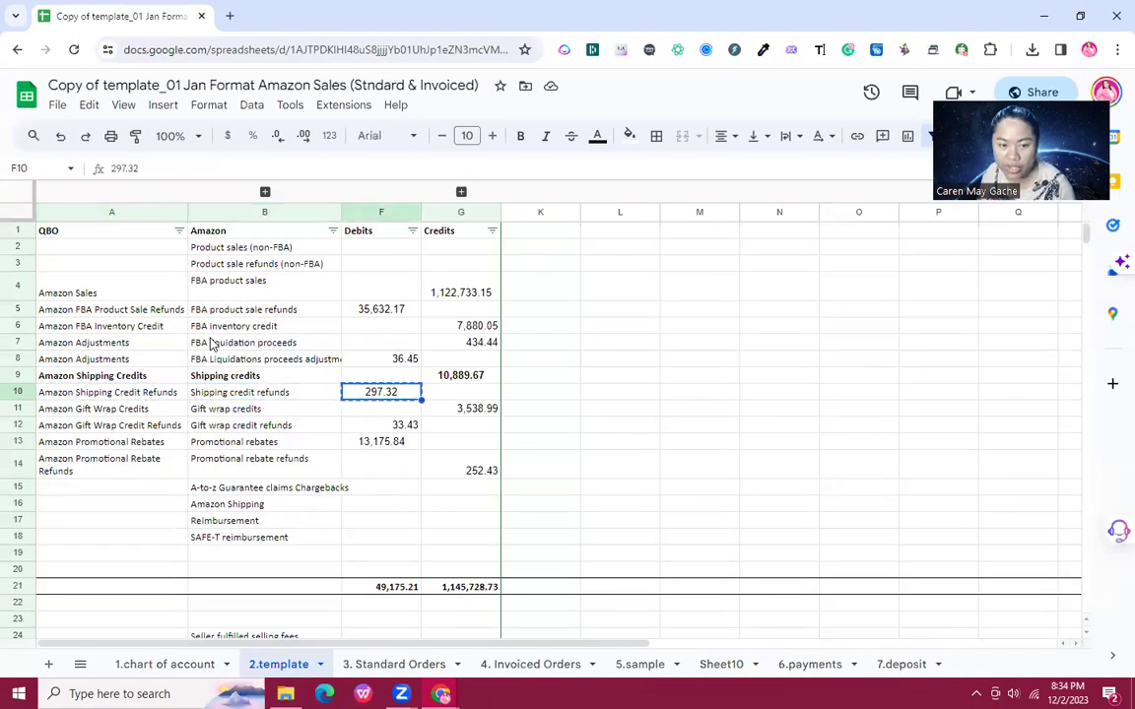
pyautogui.hotkey('alt', 'Tab')
pyautogui.hotkey('ctrl', 'v')
pyautogui.press('Tab')
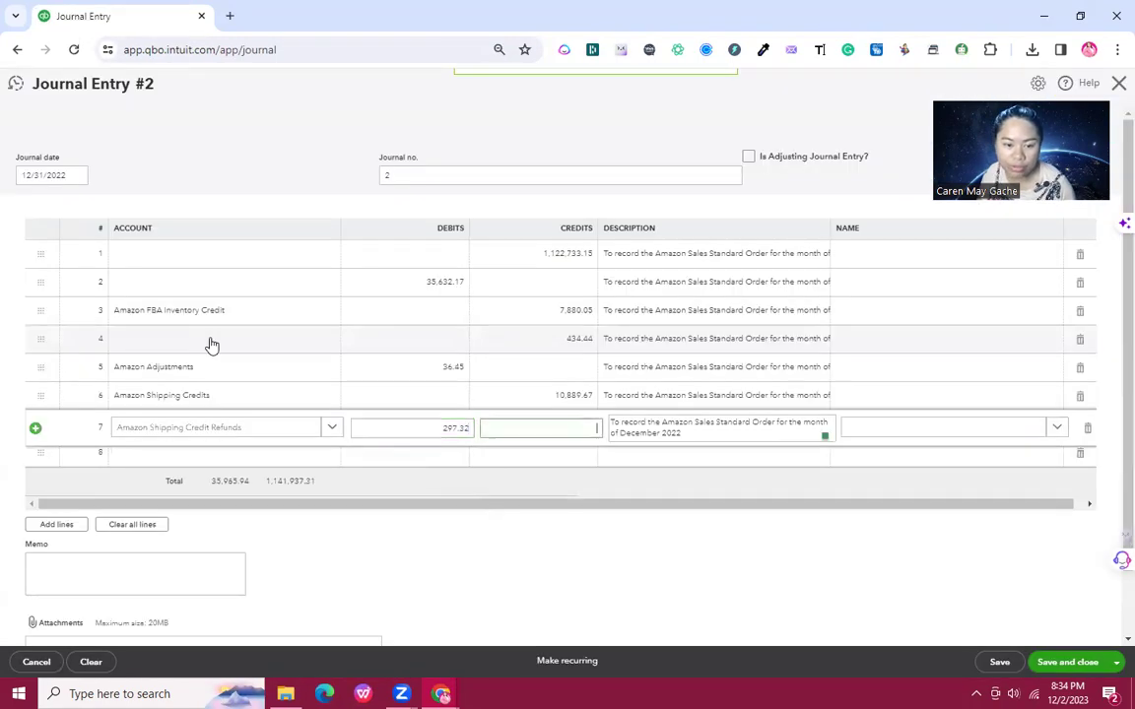
pyautogui.press('Tab')
pyautogui.press('Tab')
pyautogui.press('Tab')
pyautogui.press('Tab')
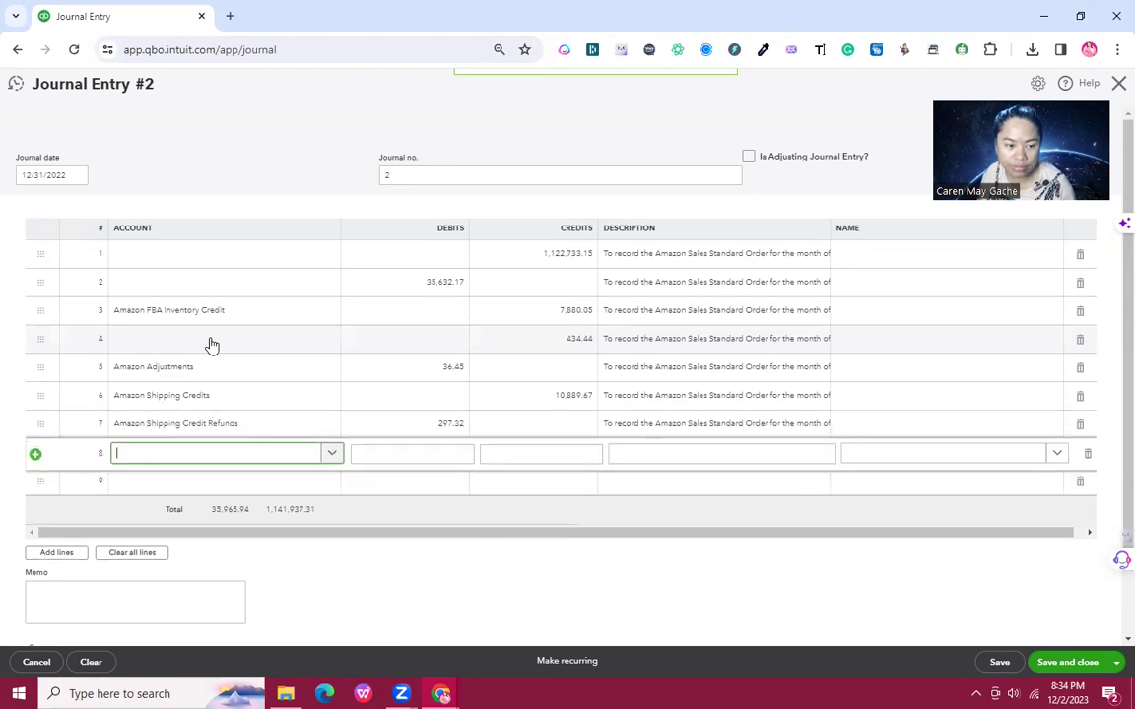
# Step: Set the account of journal line 8 to the existing Amazon Gift Wrap Credits account, copying its name from the template
pyautogui.hotkey('alt', 'Tab')
pyautogui.press('Down')
pyautogui.press('Left')
pyautogui.press('Left')
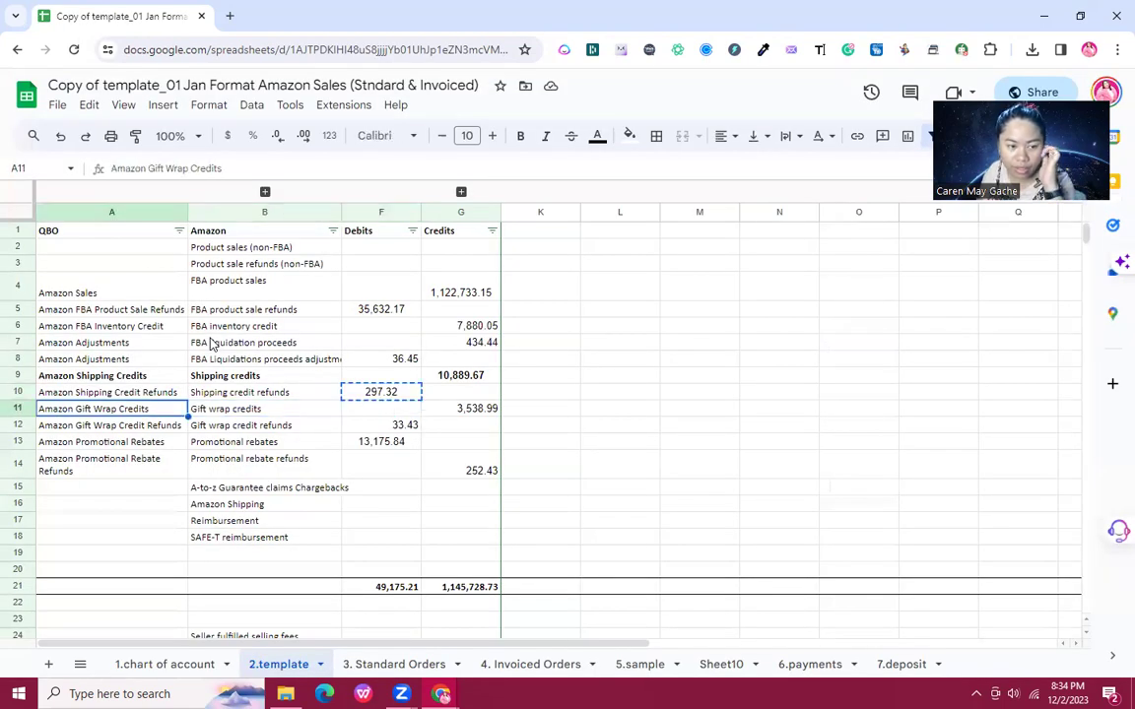
pyautogui.hotkey('ctrl', 'c')
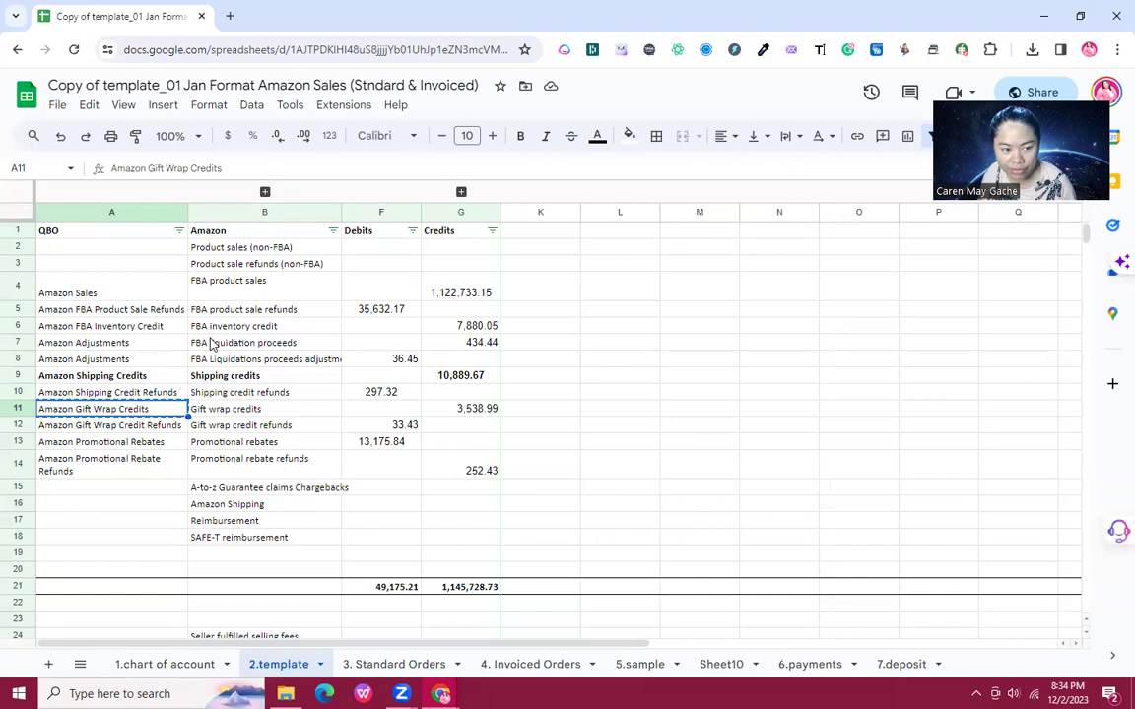
pyautogui.hotkey('alt', 'Tab')
pyautogui.hotkey('ctrl', 'v')
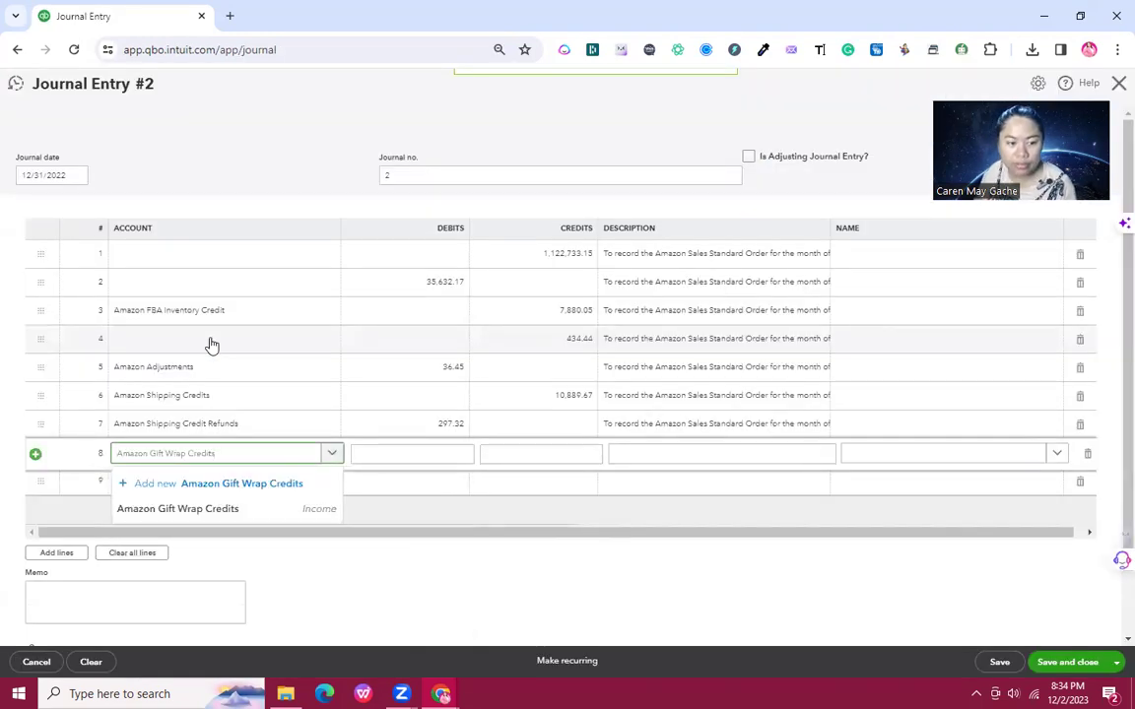
pyautogui.press('Down')
pyautogui.press('Tab')
pyautogui.press('Tab')
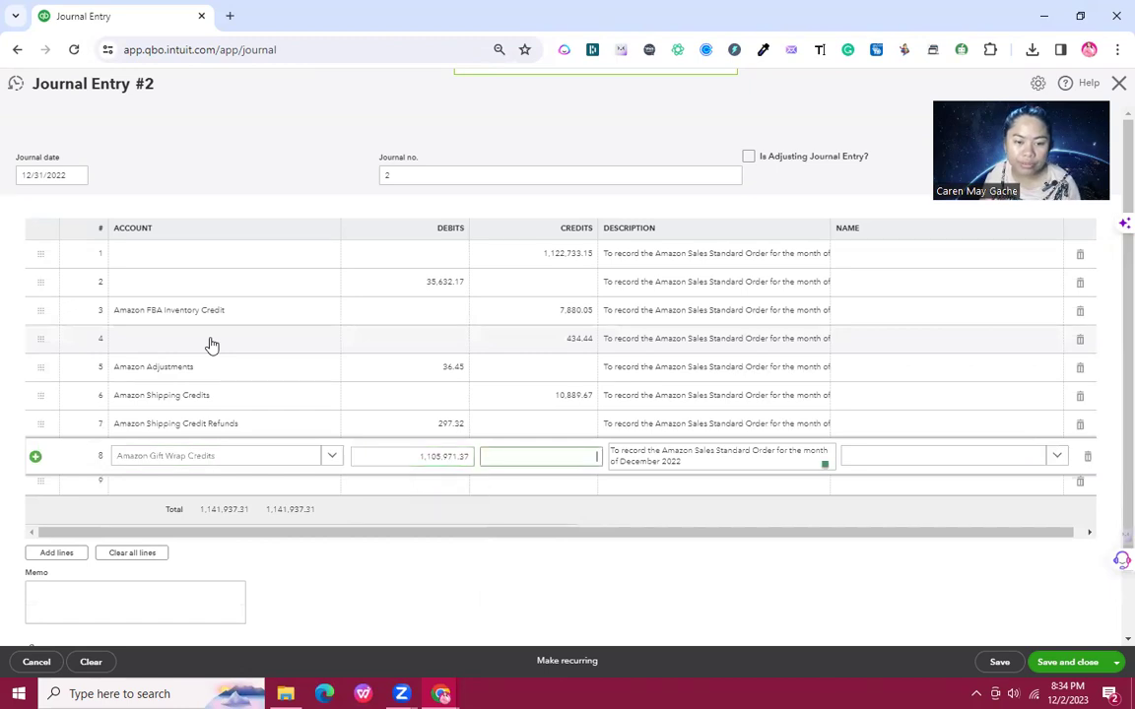
# Step: Enter the 3,538.99 gift wrap credits amount from the template as the credit of journal line 8, and move on to line 9
pyautogui.hotkey('alt', 'Tab')
pyautogui.press('Right')
pyautogui.press('Right')
pyautogui.press('Right')
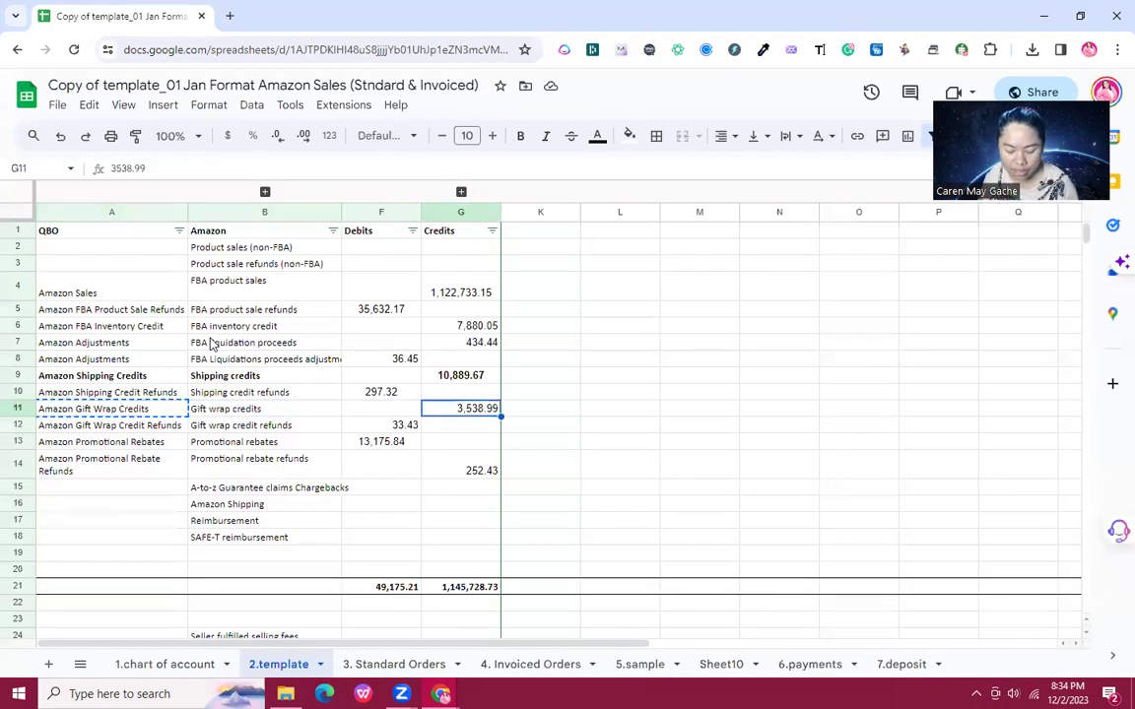
pyautogui.hotkey('ctrl', 'c')
pyautogui.hotkey('alt', 'Tab')
pyautogui.hotkey('ctrl', 'v')
pyautogui.press('Tab')
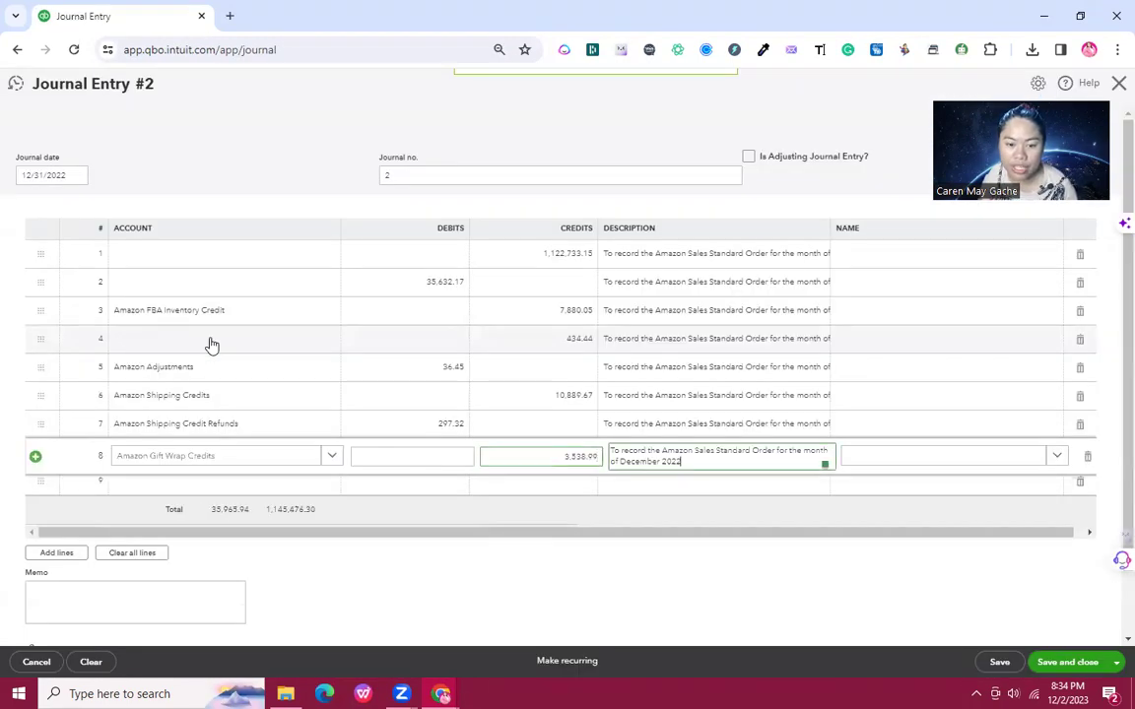
pyautogui.press('Tab')
pyautogui.press('Tab')
pyautogui.press('Tab')
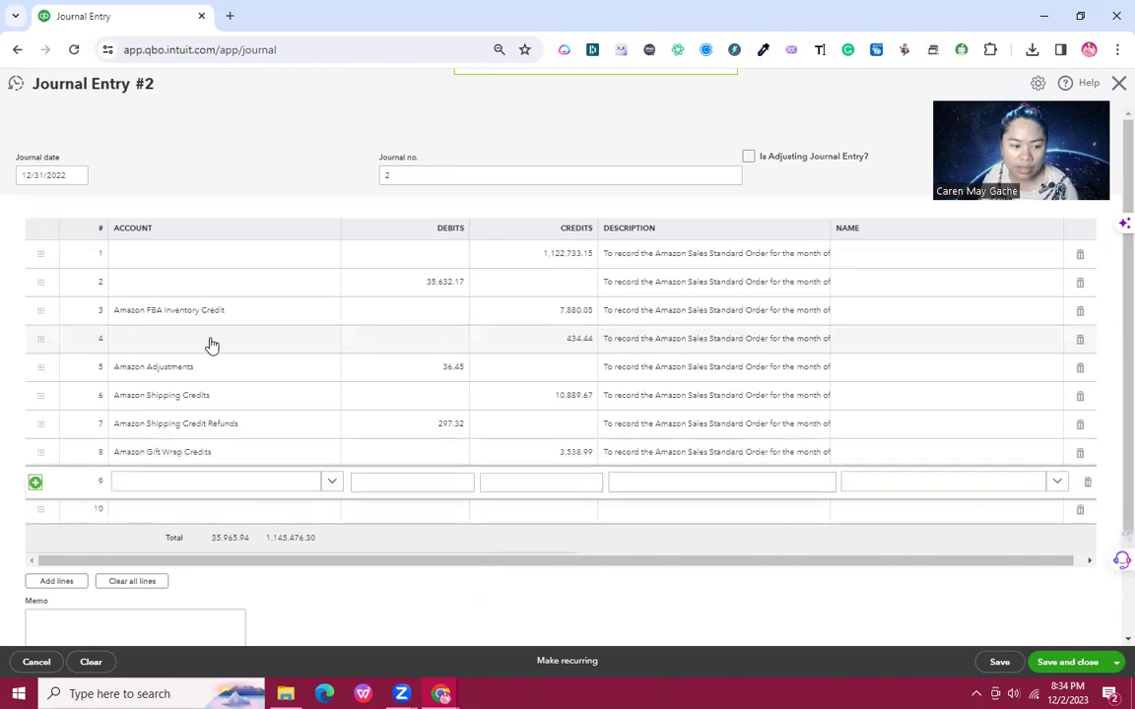
# Step: Set the account of journal line 9 to the existing Amazon Gift Wrap Credit Refunds account, copying its name from the template
pyautogui.hotkey('alt', 'Tab')
pyautogui.press('Down')
pyautogui.press('Left')
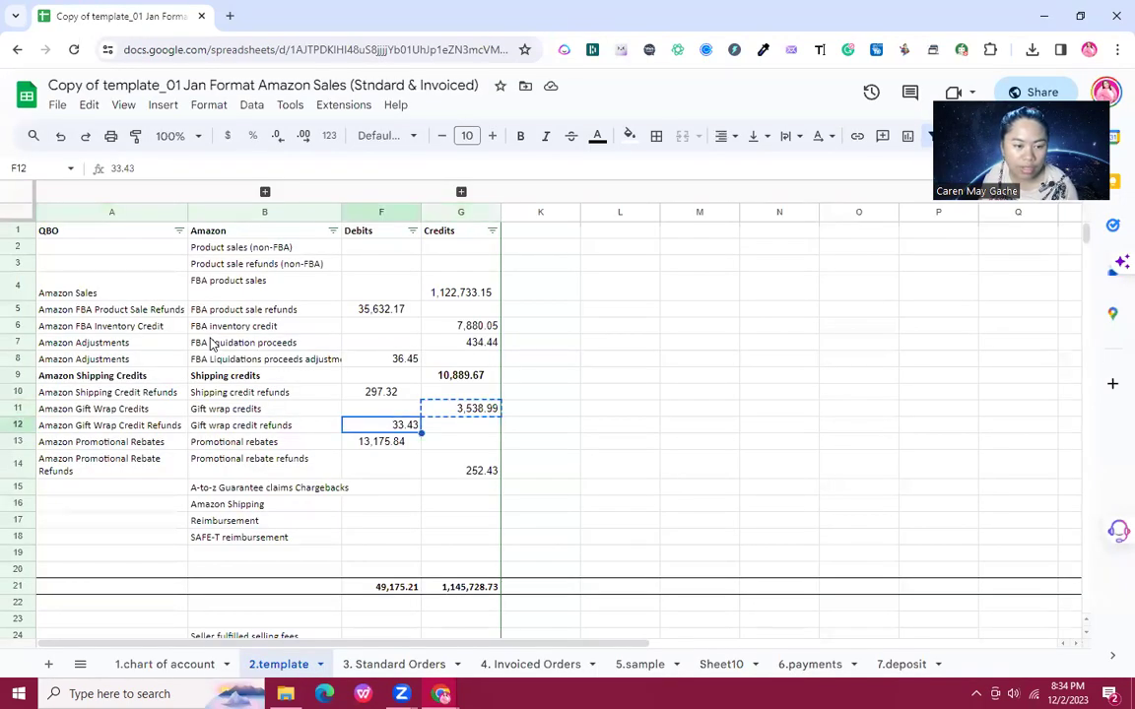
pyautogui.press('Left')
pyautogui.press('Left')
pyautogui.hotkey('ctrl', 'c')
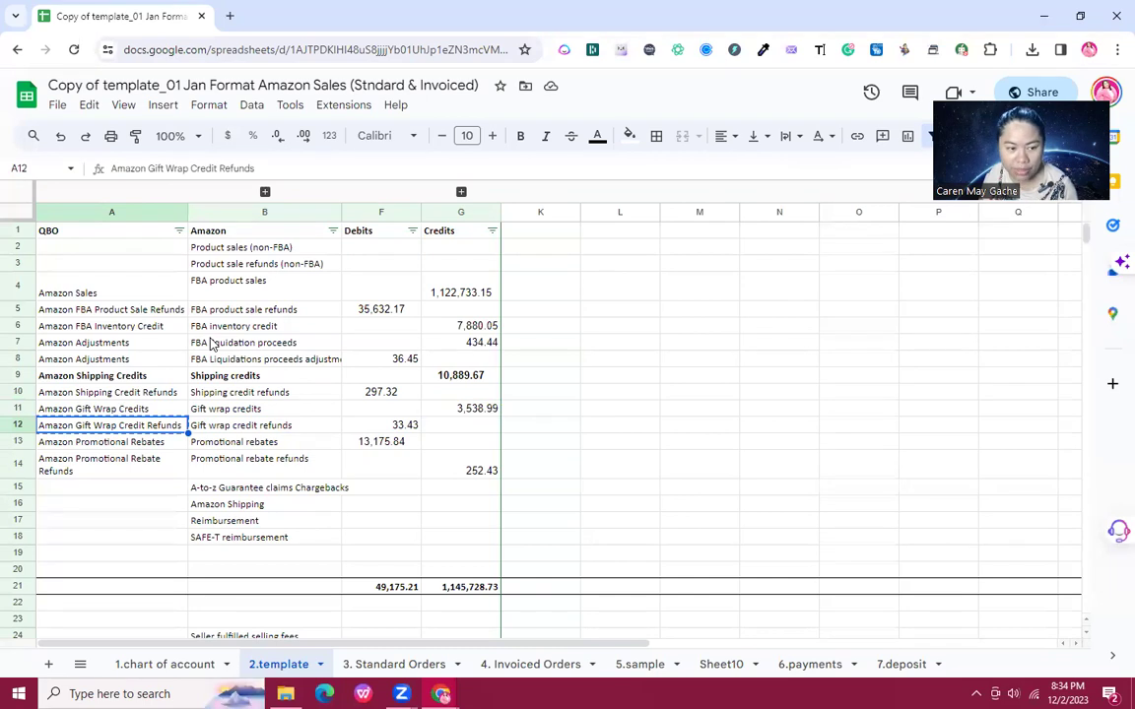
pyautogui.hotkey('alt', 'Tab')
pyautogui.hotkey('ctrl', 'v')
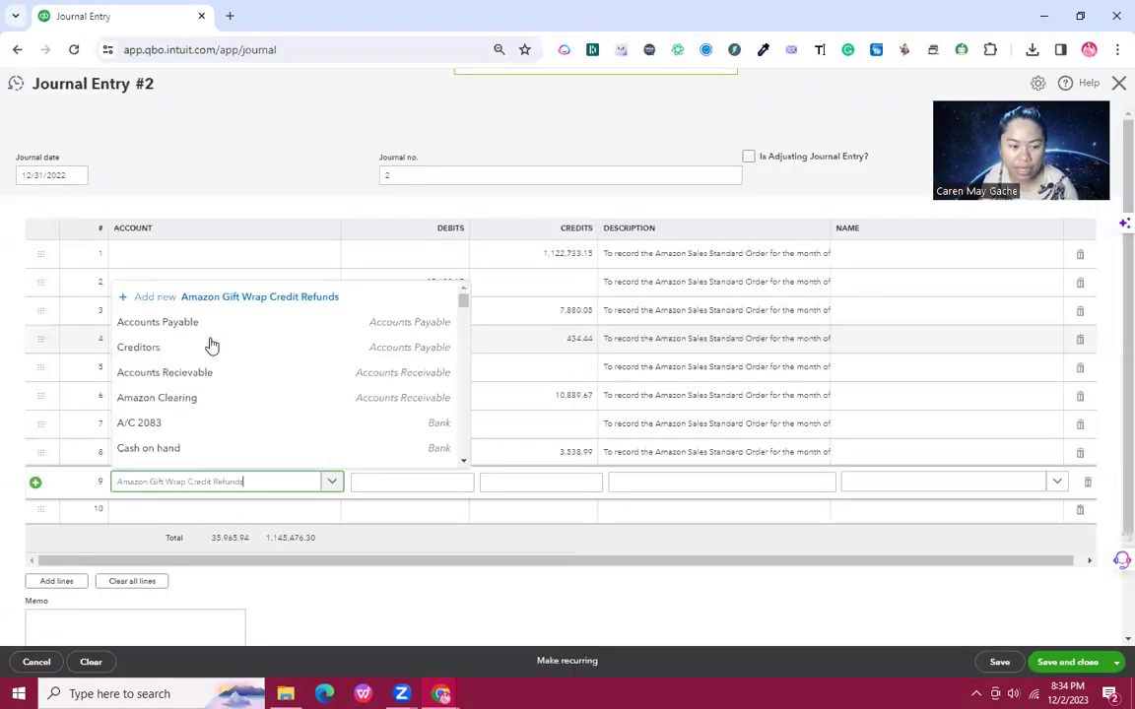
pyautogui.press('Down')
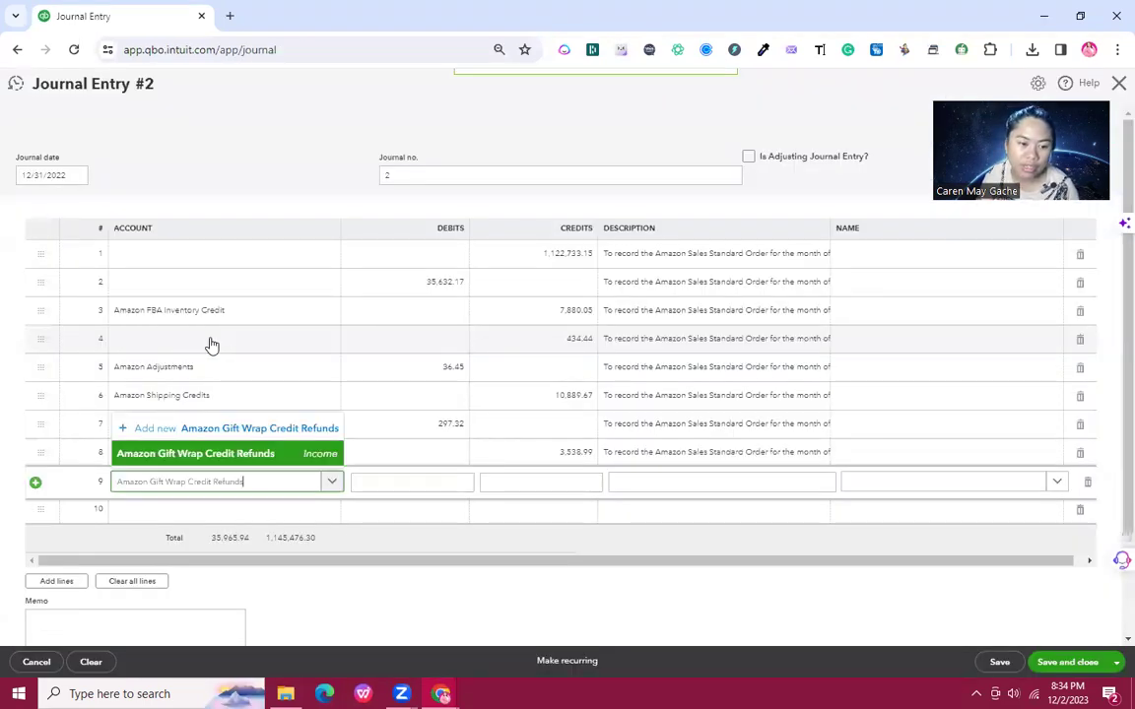
pyautogui.press('Tab')
# Step: Enter the 33.43 gift wrap credit refunds amount from the template as the debit of journal line 9, and move on to line 10
pyautogui.hotkey('alt', 'Tab')
pyautogui.press('Right')
pyautogui.press('Right')
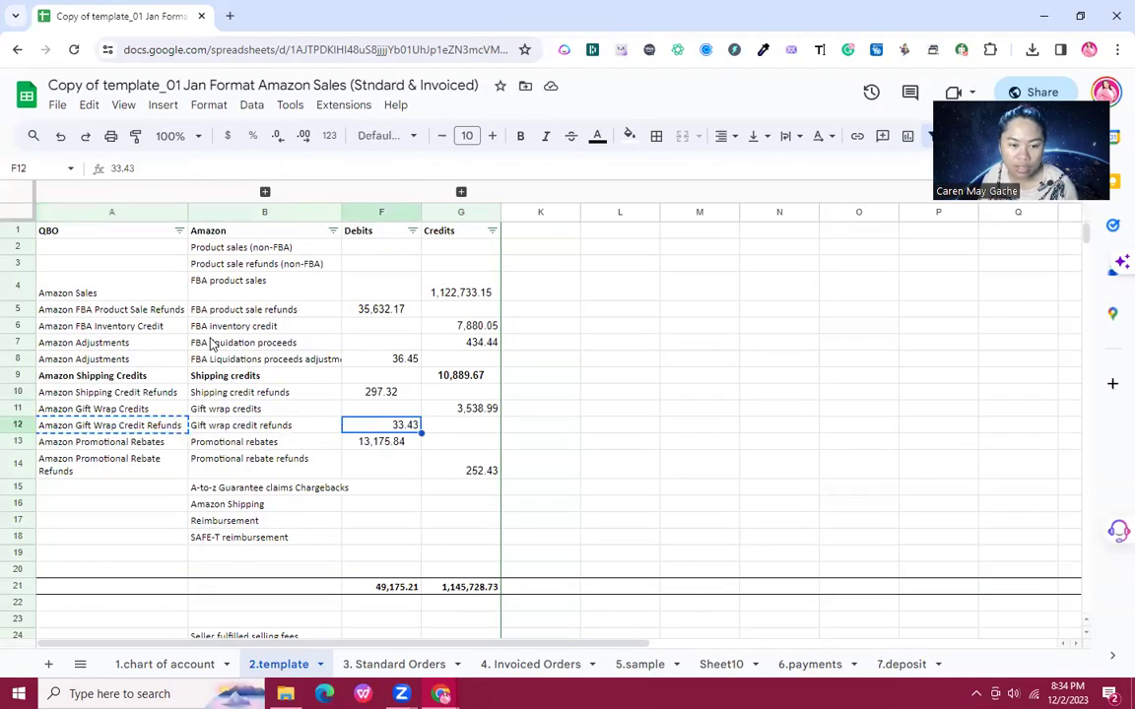
pyautogui.hotkey('ctrl', 'c')
pyautogui.hotkey('alt', 'Tab')
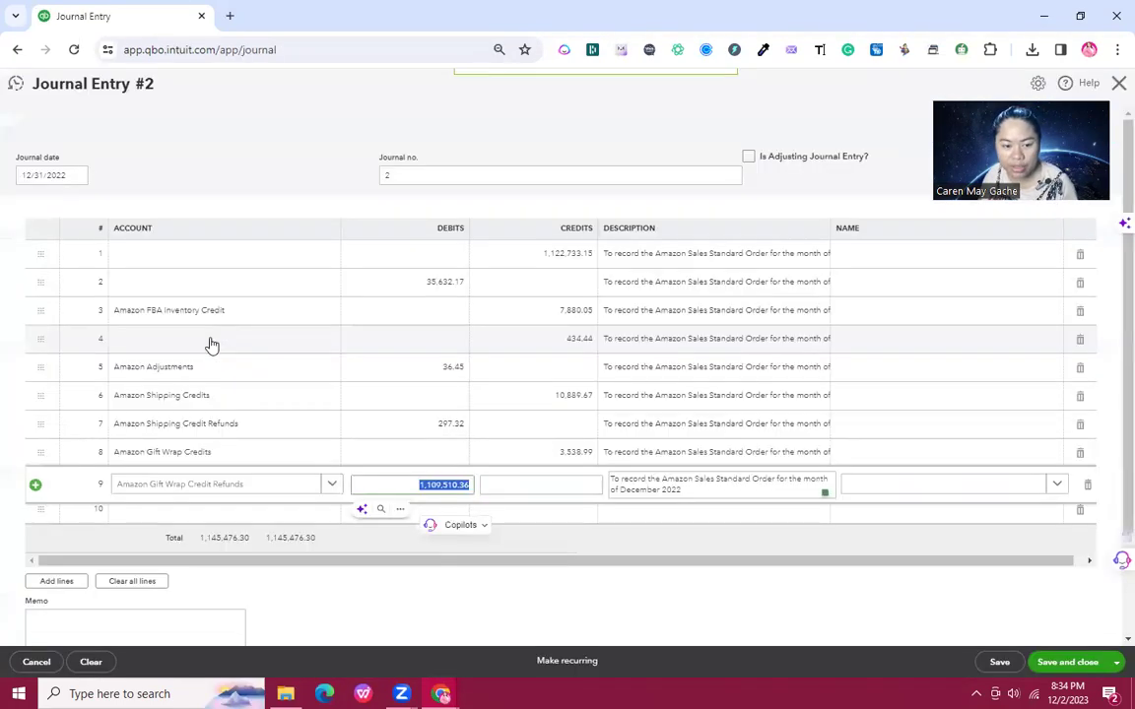
pyautogui.hotkey('ctrl', 'v')
pyautogui.press('Tab')
pyautogui.press('Tab')
pyautogui.press('Tab')
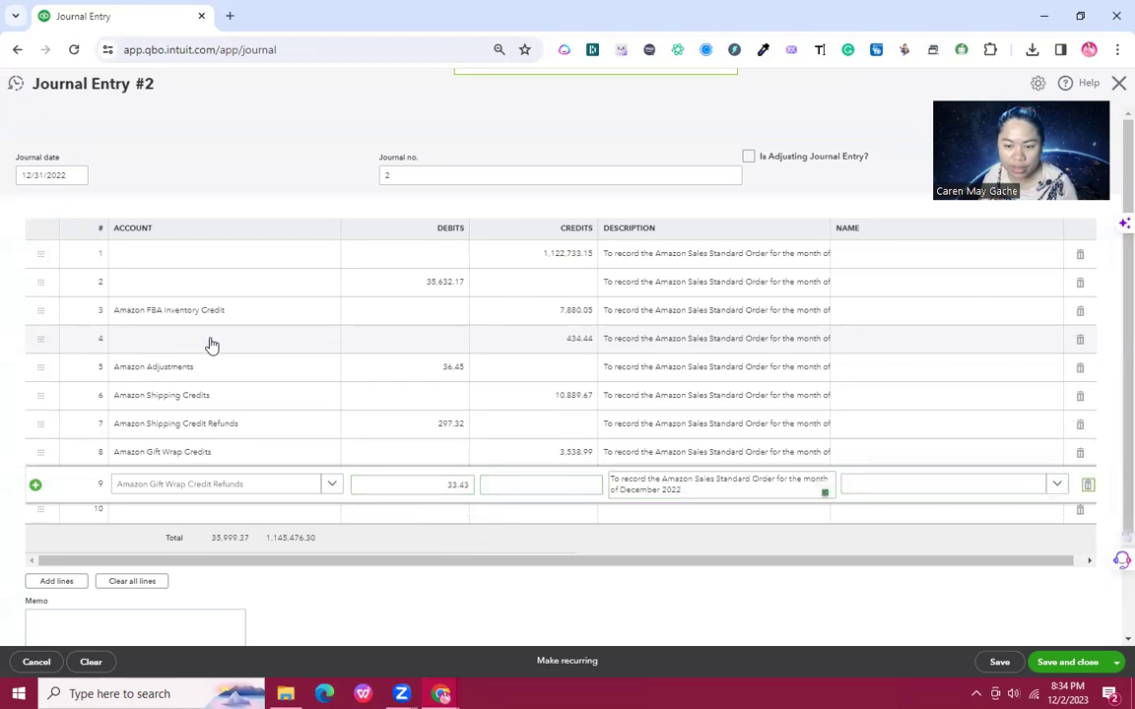
pyautogui.press('Tab')
# Step: Set the account of journal line 10 to the existing Amazon Promotional Rebates account, copying its name from the template
pyautogui.hotkey('alt', 'Tab')
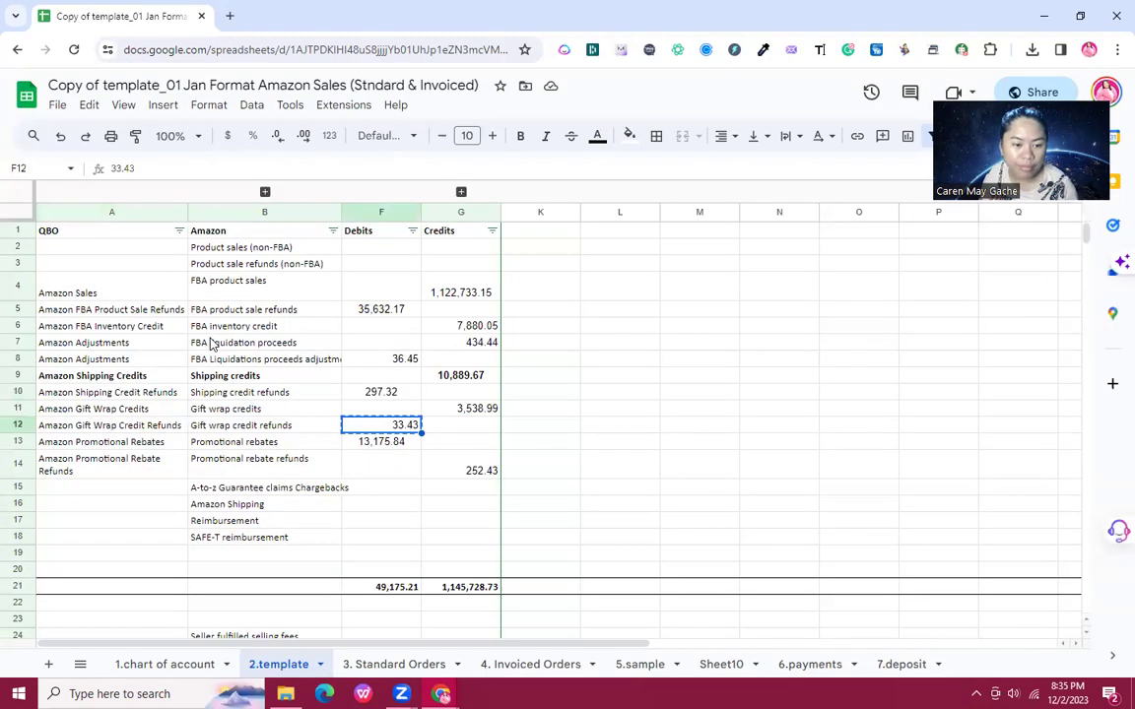
pyautogui.press('Left')
pyautogui.hotkey('ctrl', 'c')
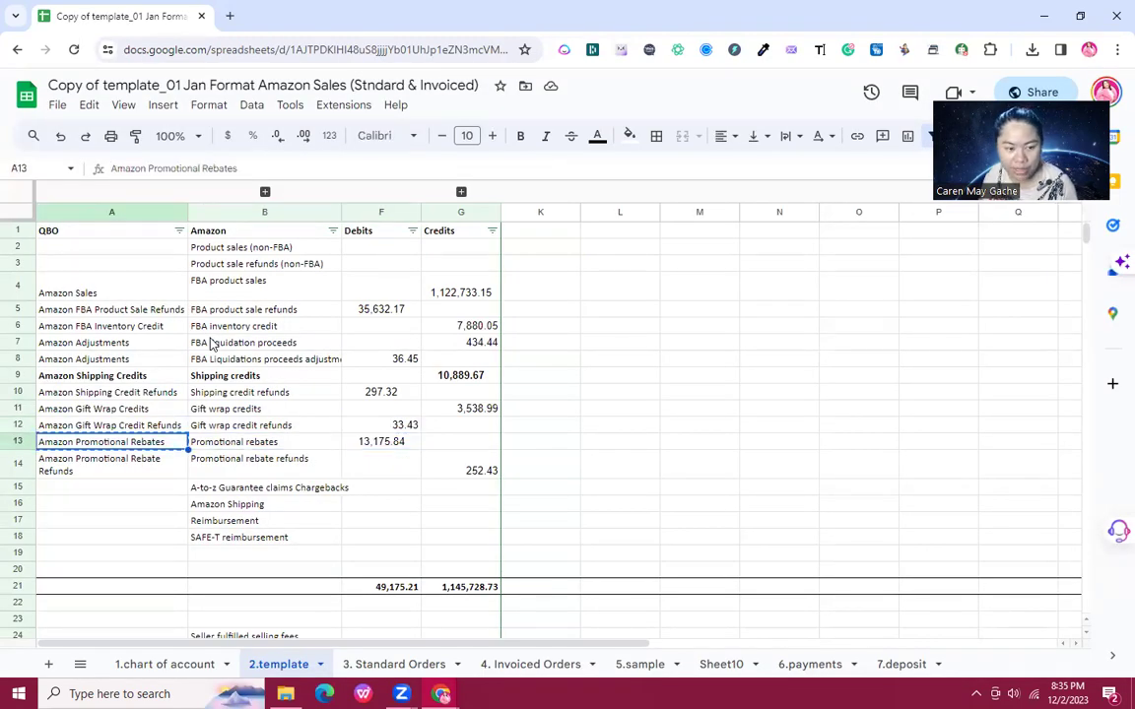
pyautogui.hotkey('alt', 'Tab')
pyautogui.hotkey('ctrl', 'v')
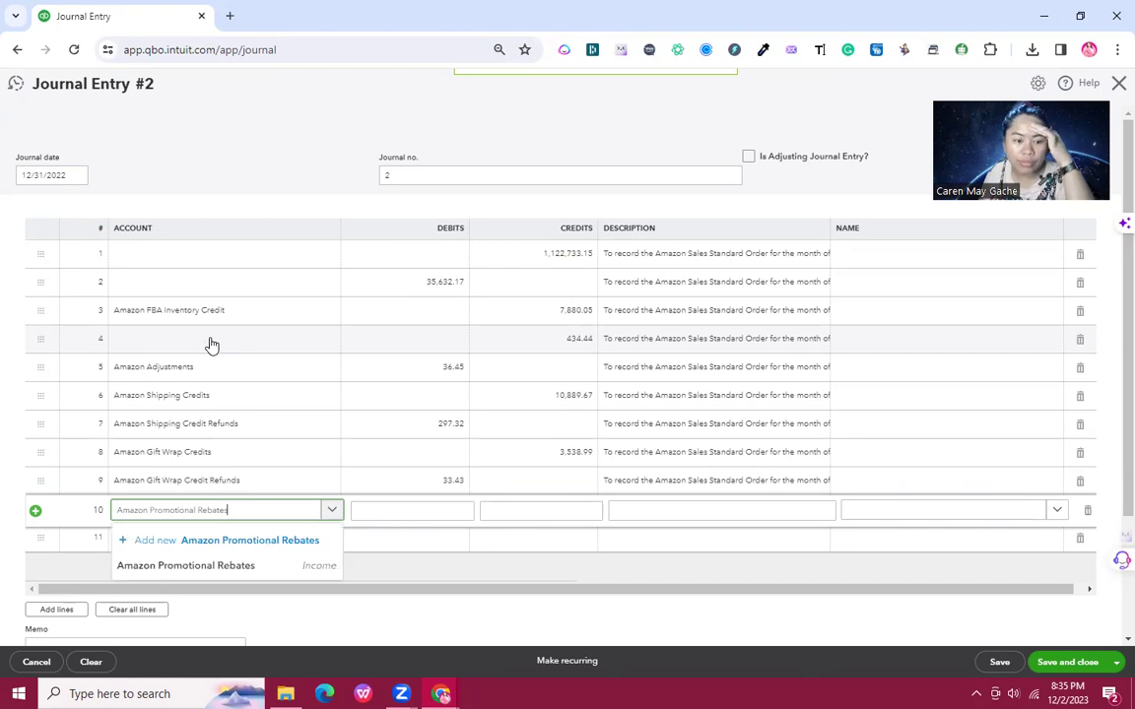
pyautogui.press('Down')
pyautogui.press('Return')
pyautogui.press('Tab')
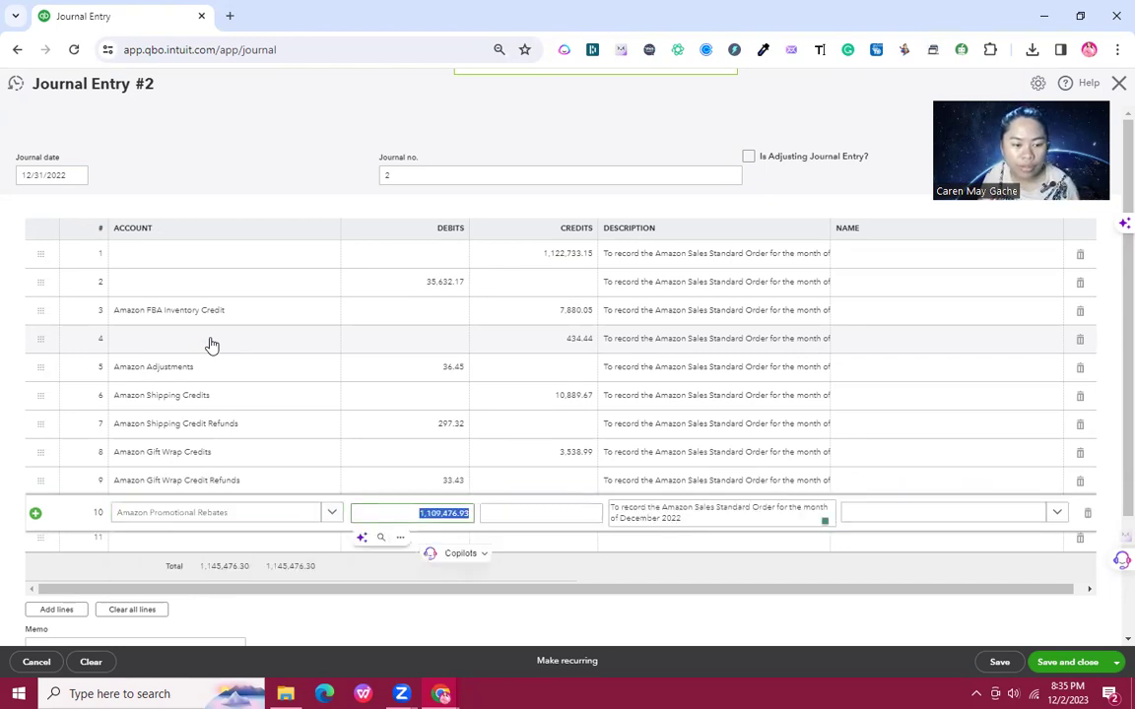
# Step: Enter the 13,175.84 promotional rebates amount from the template as the debit of journal line 10, and move on to line 11
pyautogui.hotkey('alt', 'Tab')
pyautogui.press('Right')
pyautogui.press('Right')
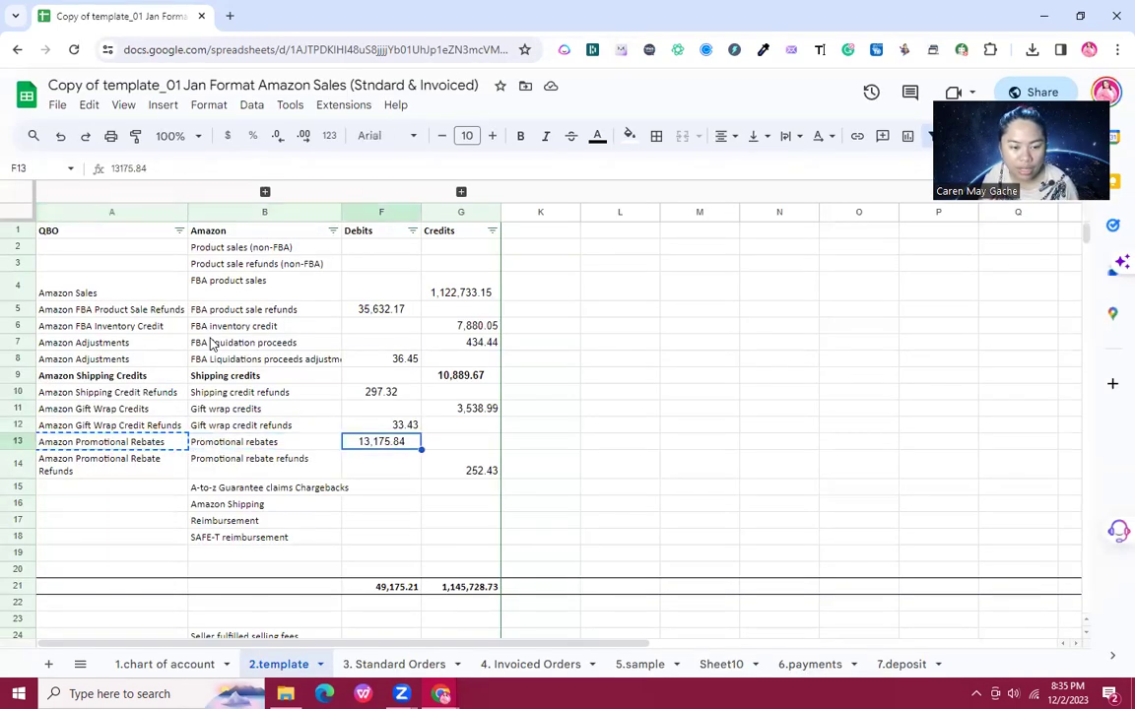
pyautogui.hotkey('ctrl', 'c')
pyautogui.hotkey('alt', 'Tab')
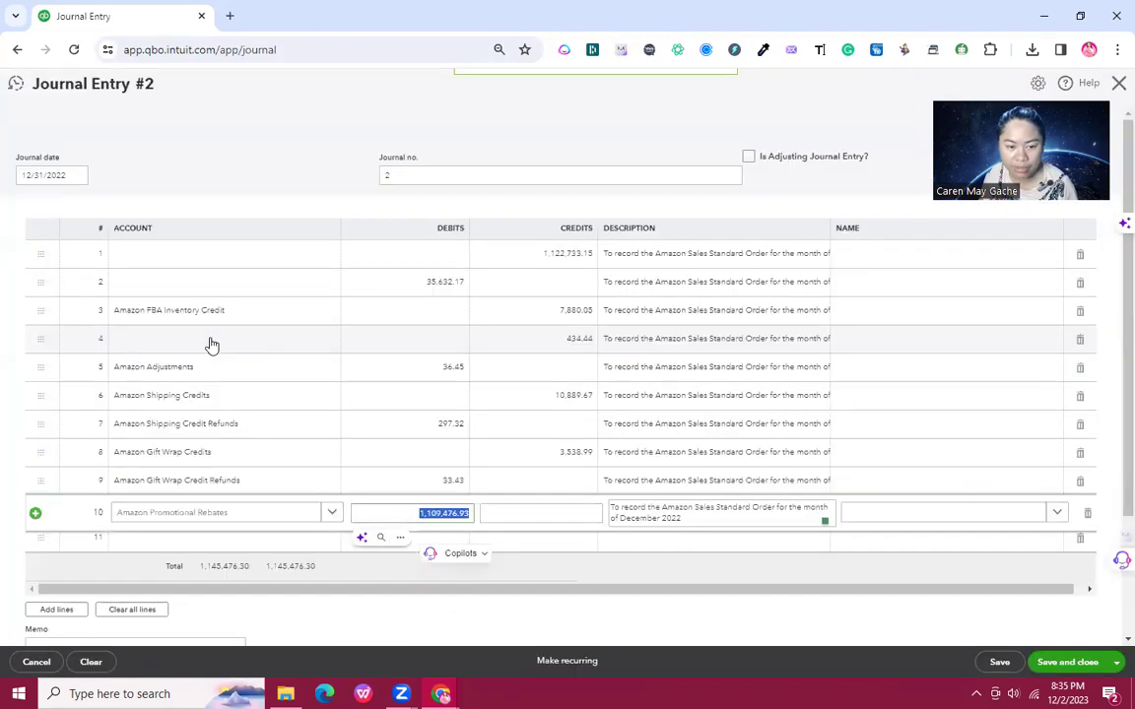
pyautogui.hotkey('ctrl', 'v')
pyautogui.press('Tab')
pyautogui.press('Tab')
pyautogui.press('Tab')
pyautogui.press('Tab')
pyautogui.press('Tab')
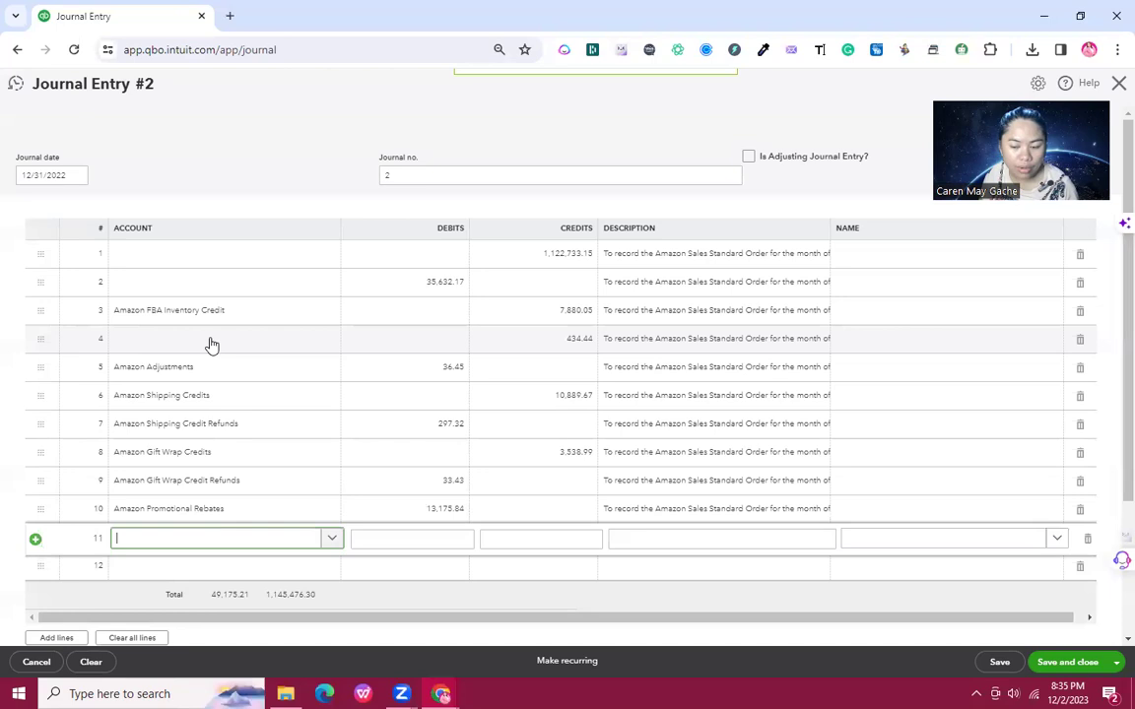
# Step: Set the account of journal line 11 to the existing Amazon Promotional Rebate Refunds account, copying its name from the template
pyautogui.hotkey('alt', 'Tab')
pyautogui.press('Down')
pyautogui.press('Left')
pyautogui.press('Left')
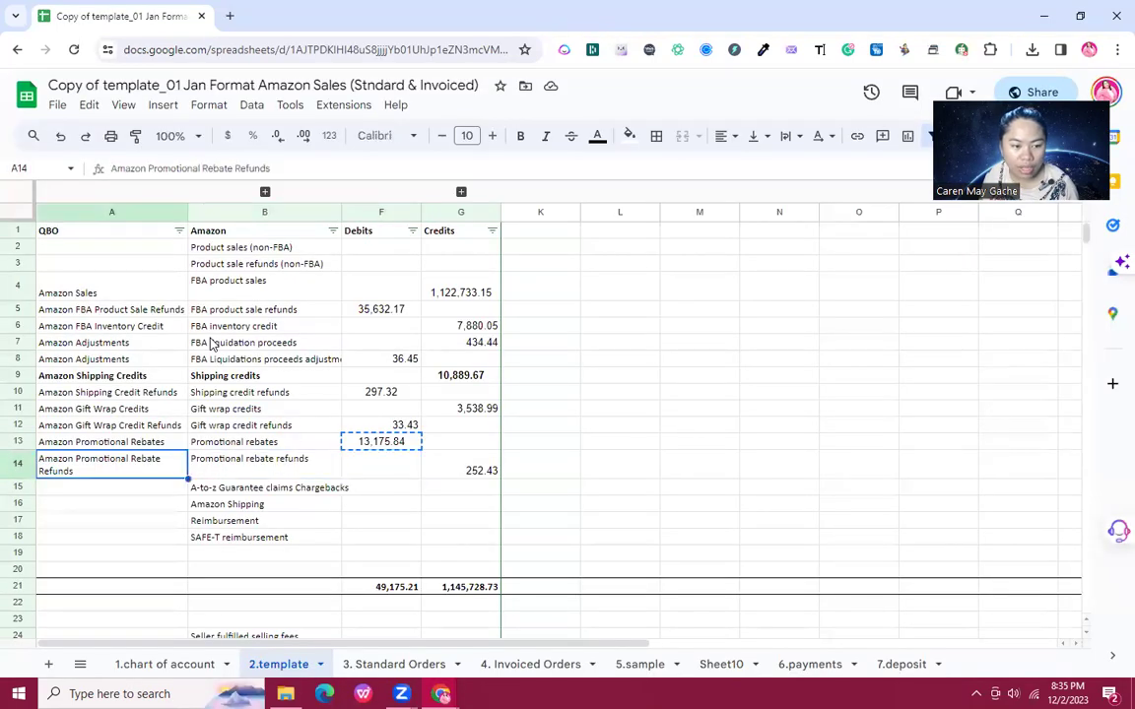
pyautogui.hotkey('ctrl', 'c')
pyautogui.hotkey('alt', 'Tab')
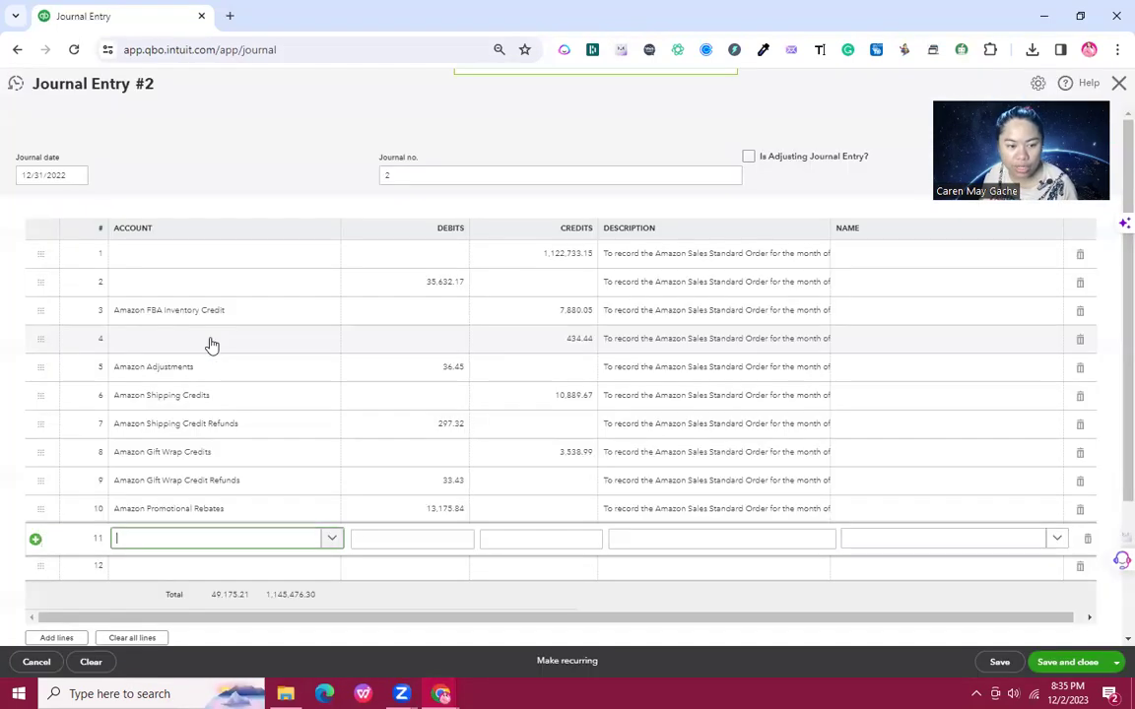
pyautogui.hotkey('ctrl', 'v')
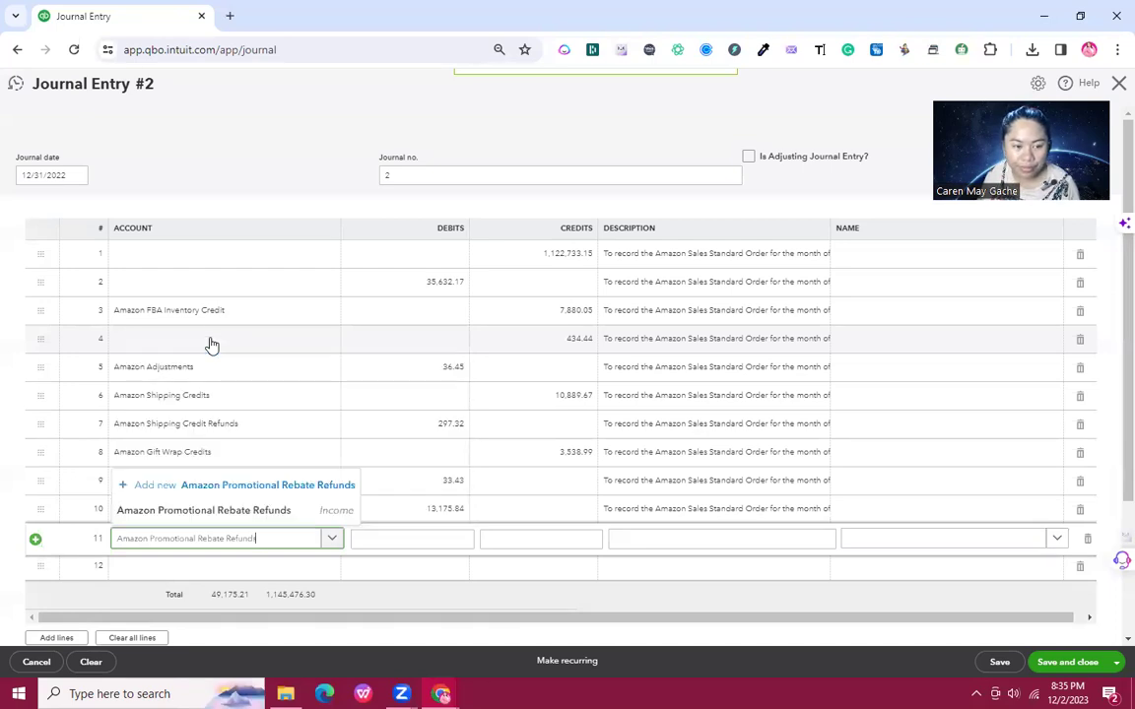
pyautogui.press('Down')
pyautogui.press('Tab')
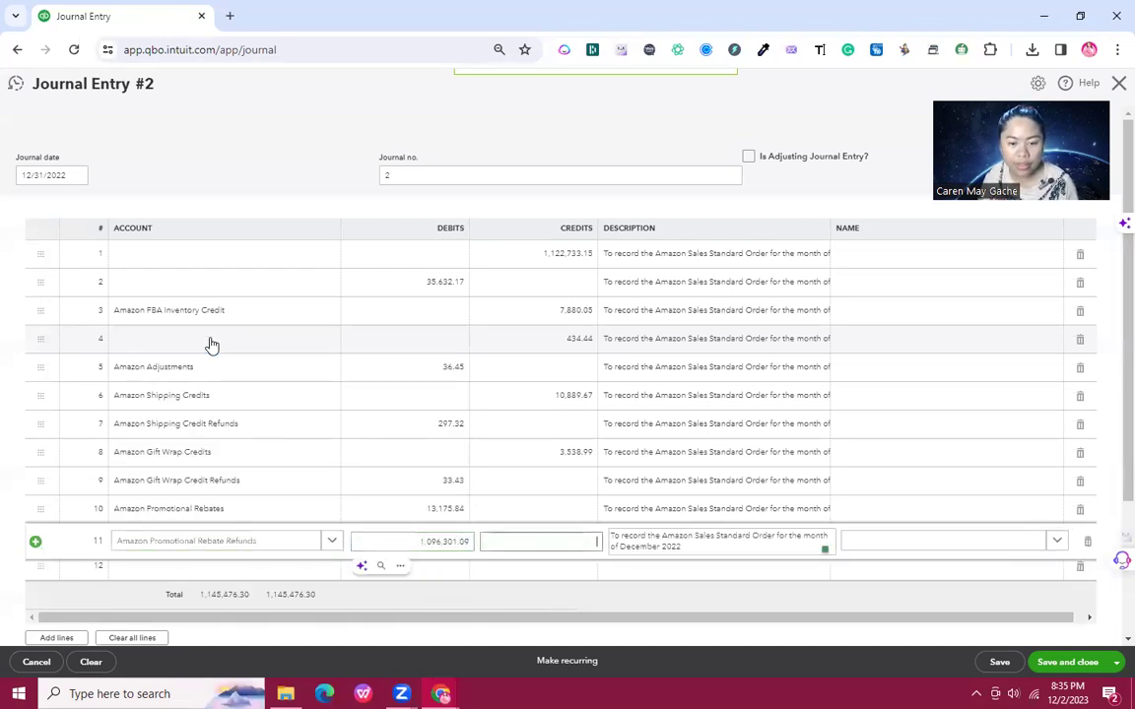
# Step: Enter the 252.43 promotional rebate refunds amount from the template as the credit of journal line 11, and move on to line 12
pyautogui.hotkey('alt', 'Tab')
pyautogui.press('Right')
pyautogui.press('Right')
pyautogui.press('Right')
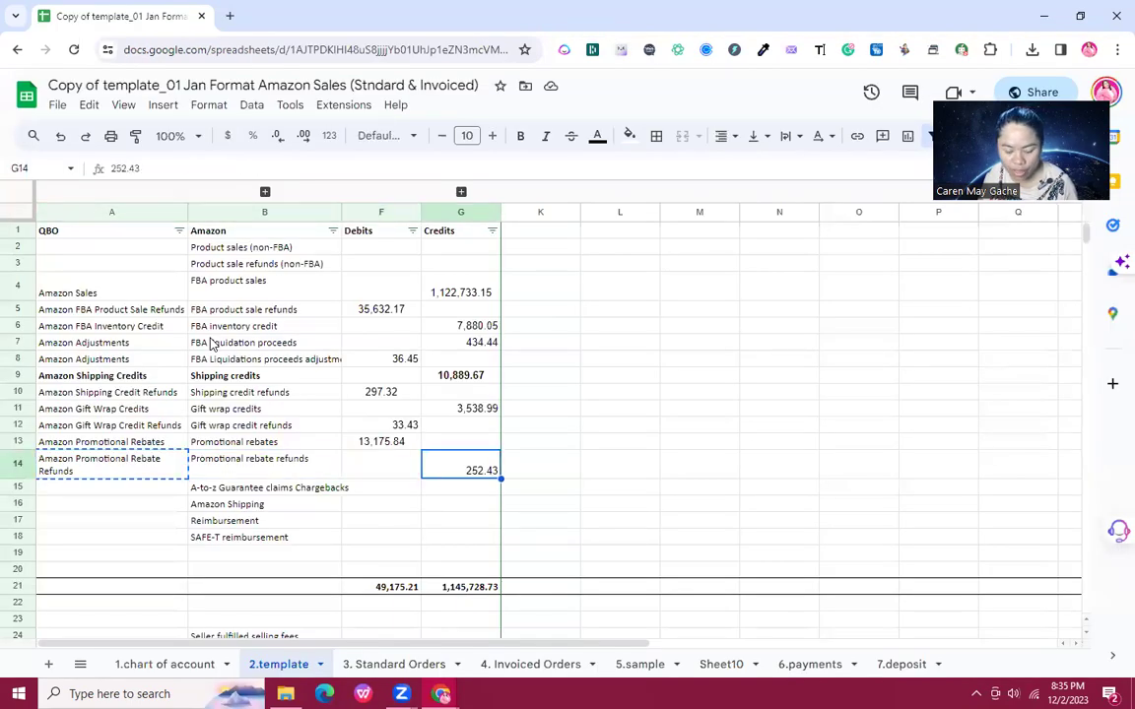
pyautogui.hotkey('ctrl', 'c')
pyautogui.hotkey('alt', 'Tab')
pyautogui.press('Tab')
pyautogui.hotkey('ctrl', 'v')
pyautogui.press('Tab')
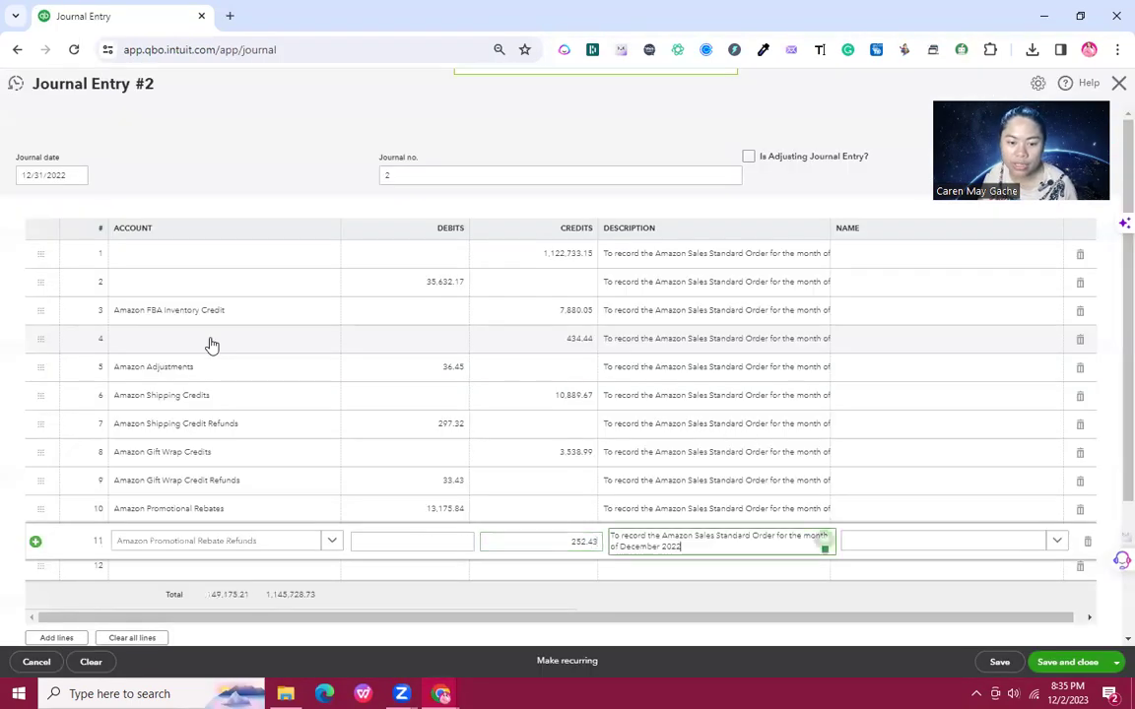
pyautogui.press('Tab')
pyautogui.press('Tab')
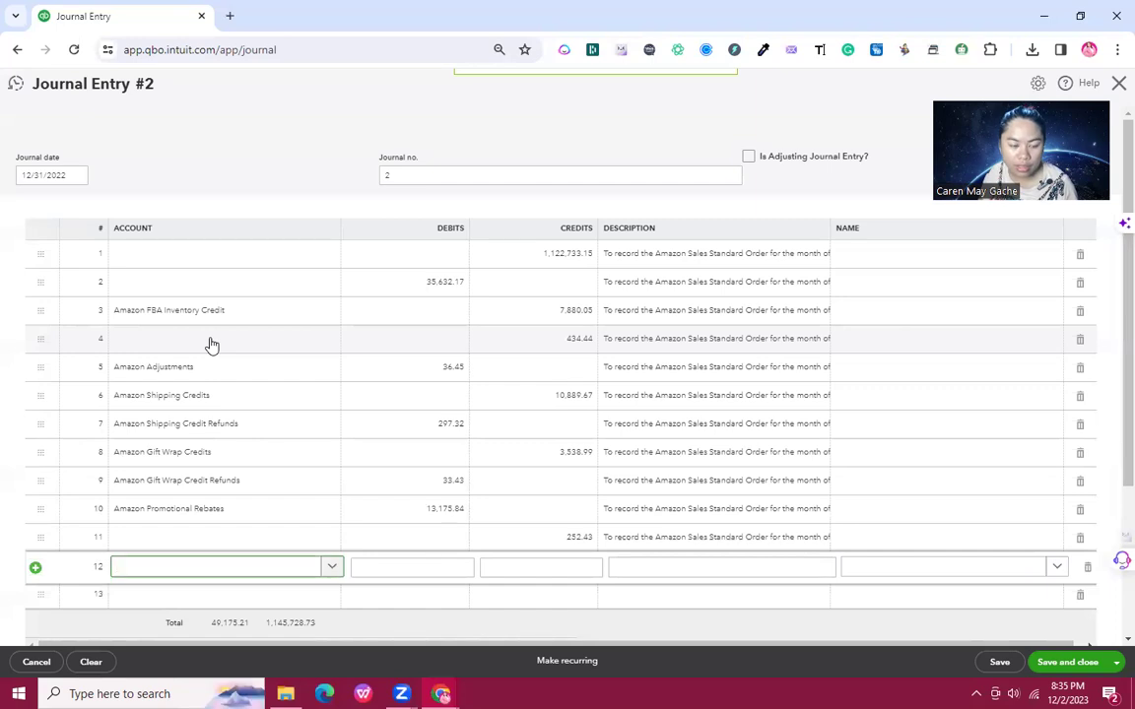
# Step: Set the account of journal line 12 to the existing Amazon FBA Selling Fees account, copying its name from the template's fees section
pyautogui.hotkey('alt', 'Tab')
pyautogui.press('Left')
pyautogui.press('Left')
pyautogui.press('Left')
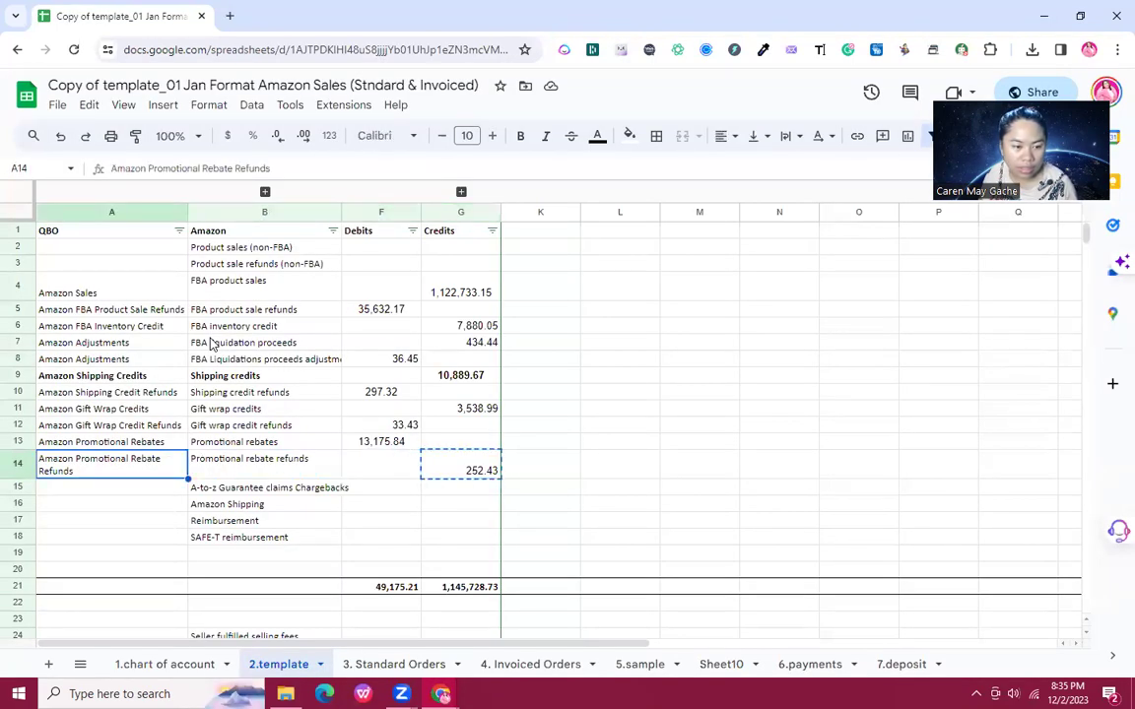
pyautogui.press('Down')
pyautogui.press('Down')
pyautogui.press('Down')
pyautogui.press('Down')
pyautogui.press('Down')
pyautogui.press('Down')
pyautogui.press('Down')
pyautogui.press('Down')
pyautogui.press('Down')
pyautogui.press('Down')
pyautogui.press('Down')
pyautogui.press('Down')
pyautogui.press('Down')
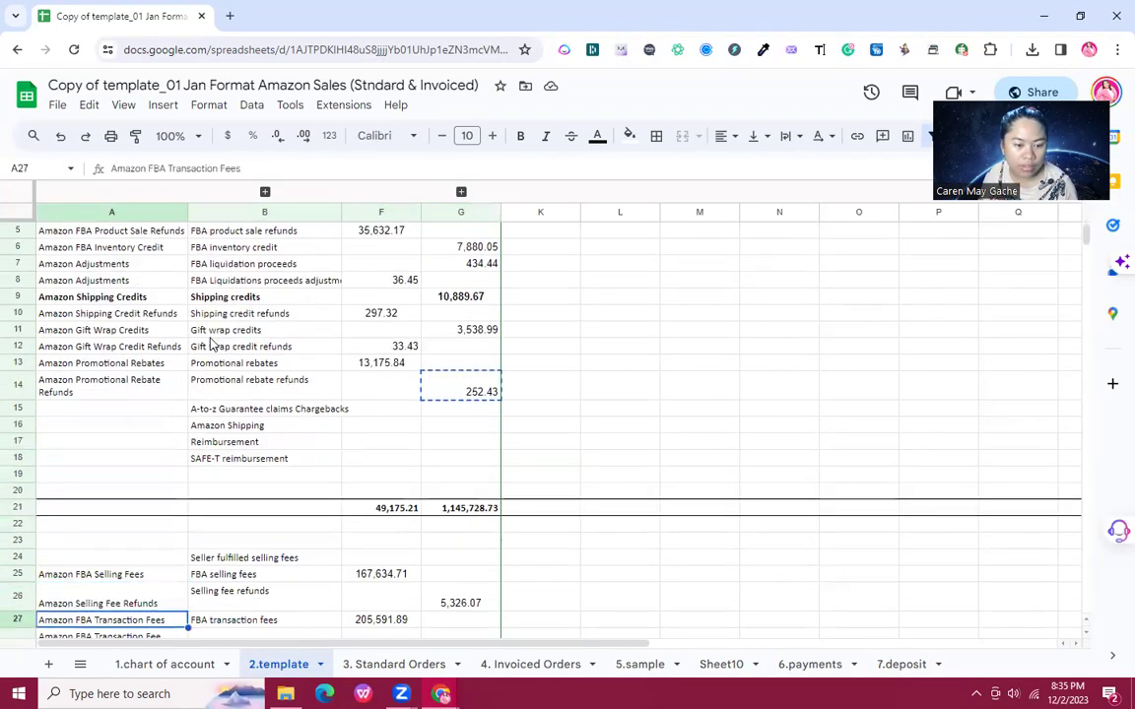
pyautogui.press('Down')
pyautogui.press('Down')
pyautogui.press('Up')
pyautogui.press('Up')
pyautogui.press('Up')
pyautogui.press('Up')
pyautogui.press('Up')
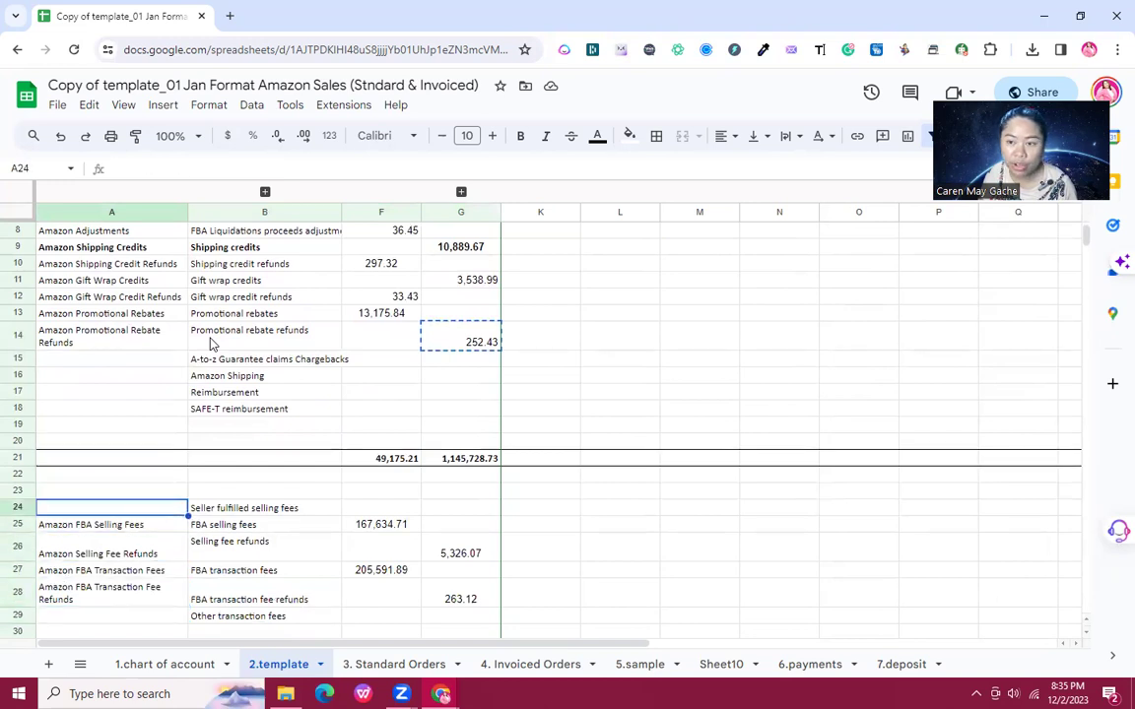
pyautogui.press('Down')
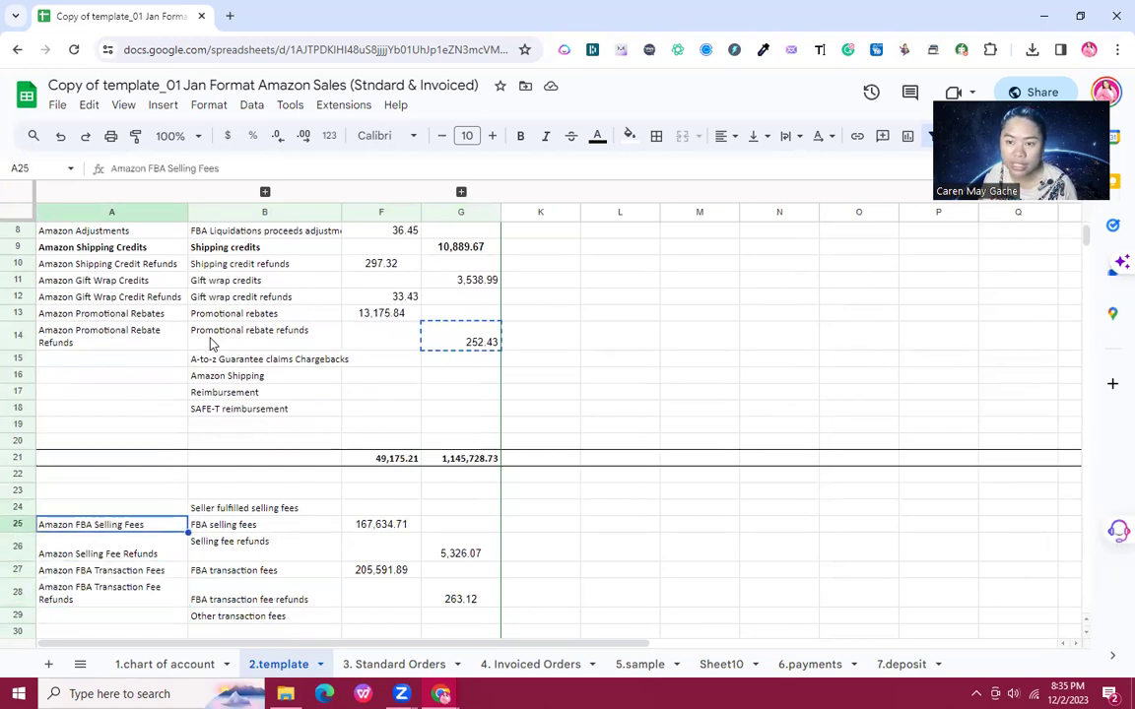
pyautogui.press('Down')
pyautogui.press('Up')
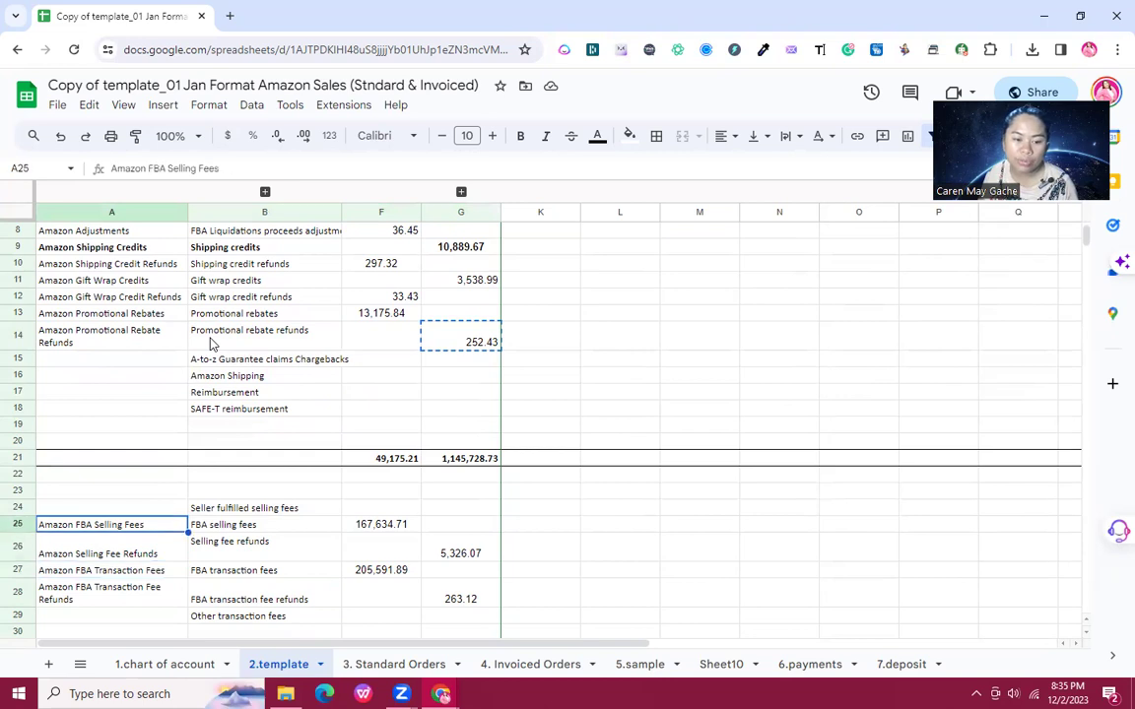
pyautogui.hotkey('ctrl', 'c')
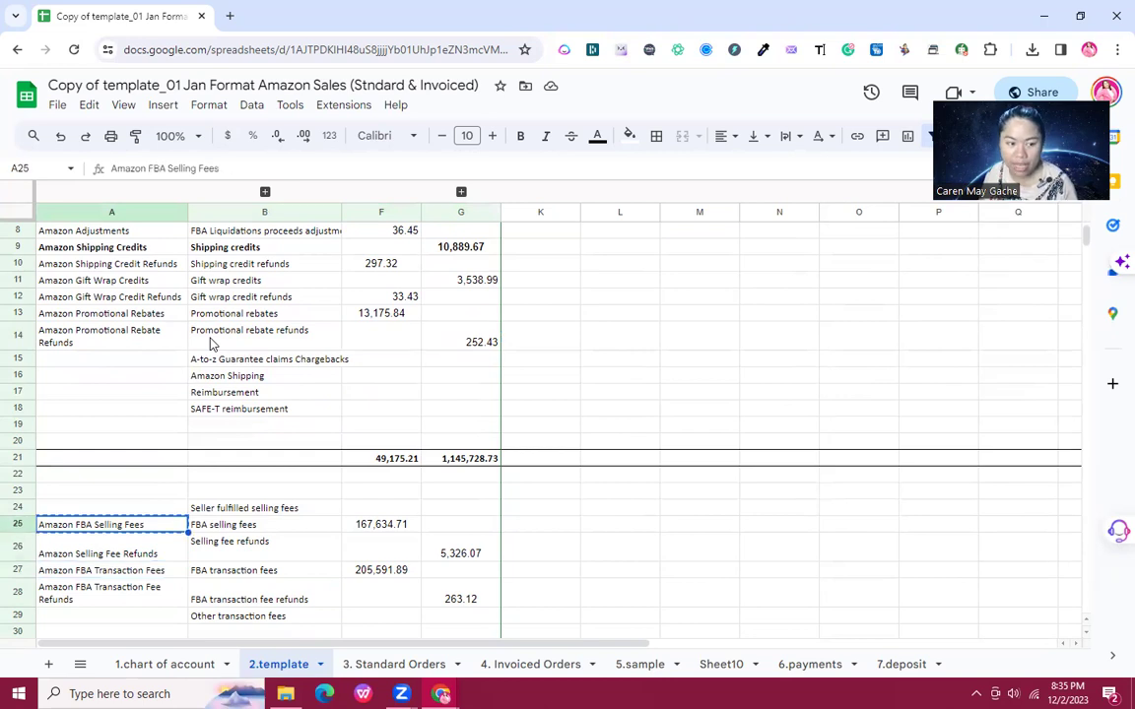
pyautogui.hotkey('alt', 'Tab')
pyautogui.hotkey('ctrl', 'v')
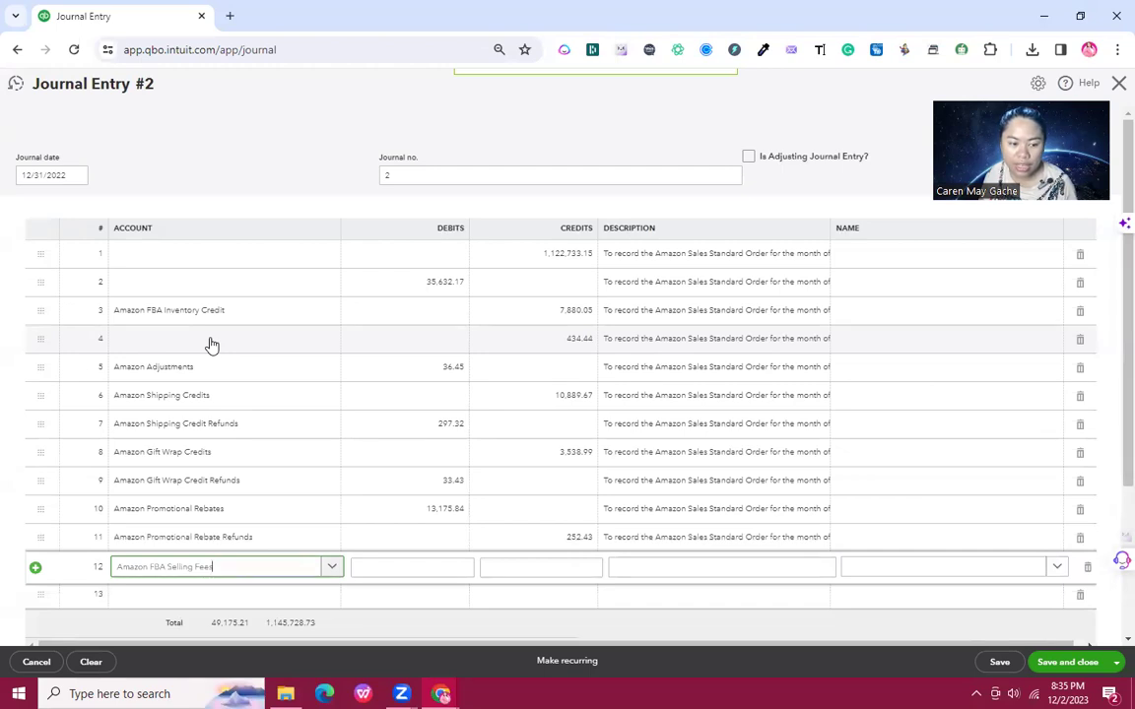
pyautogui.press('Down')
pyautogui.press('Return')
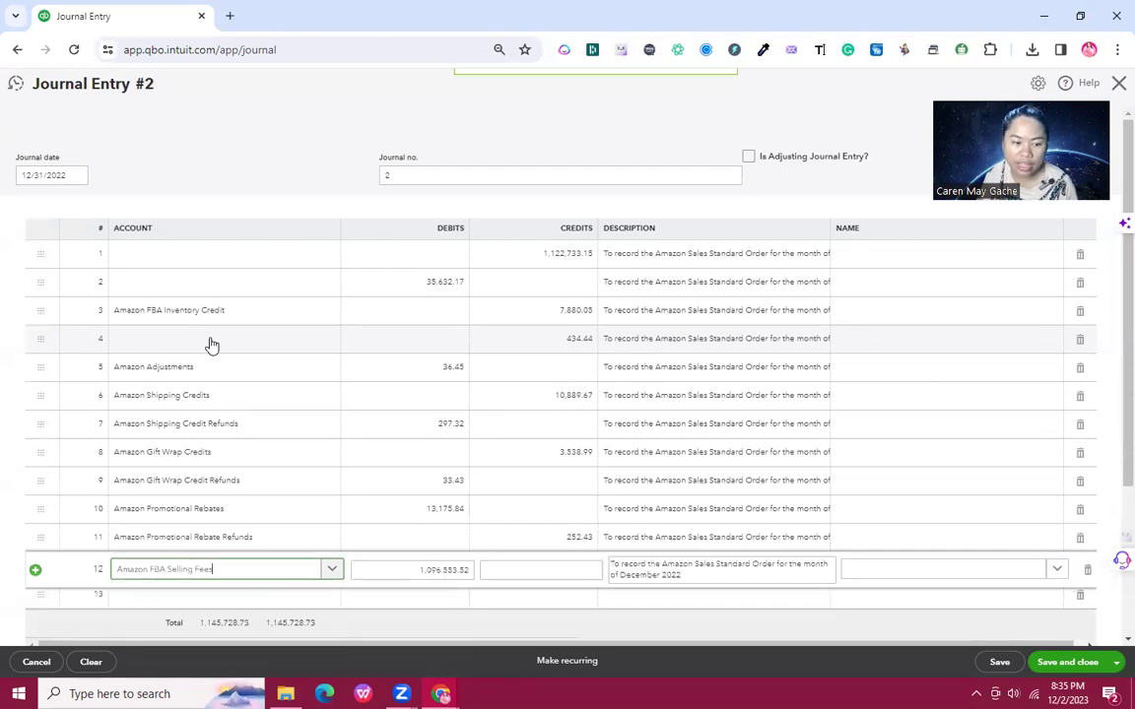
pyautogui.press('Tab')
# Step: Enter the 167,634.71 FBA selling fees amount from the template as the debit of journal line 12, and move on to line 13
pyautogui.hotkey('alt', 'Tab')
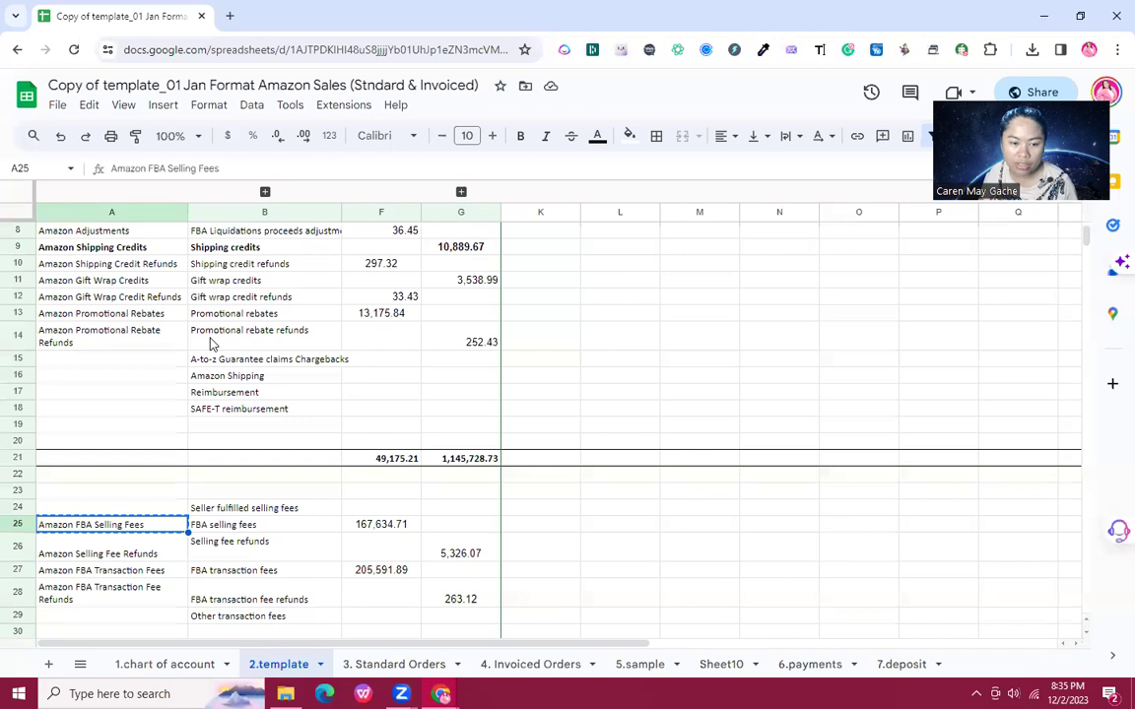
pyautogui.hotkey('alt', 'Tab')
pyautogui.hotkey('ctrl', 'v')
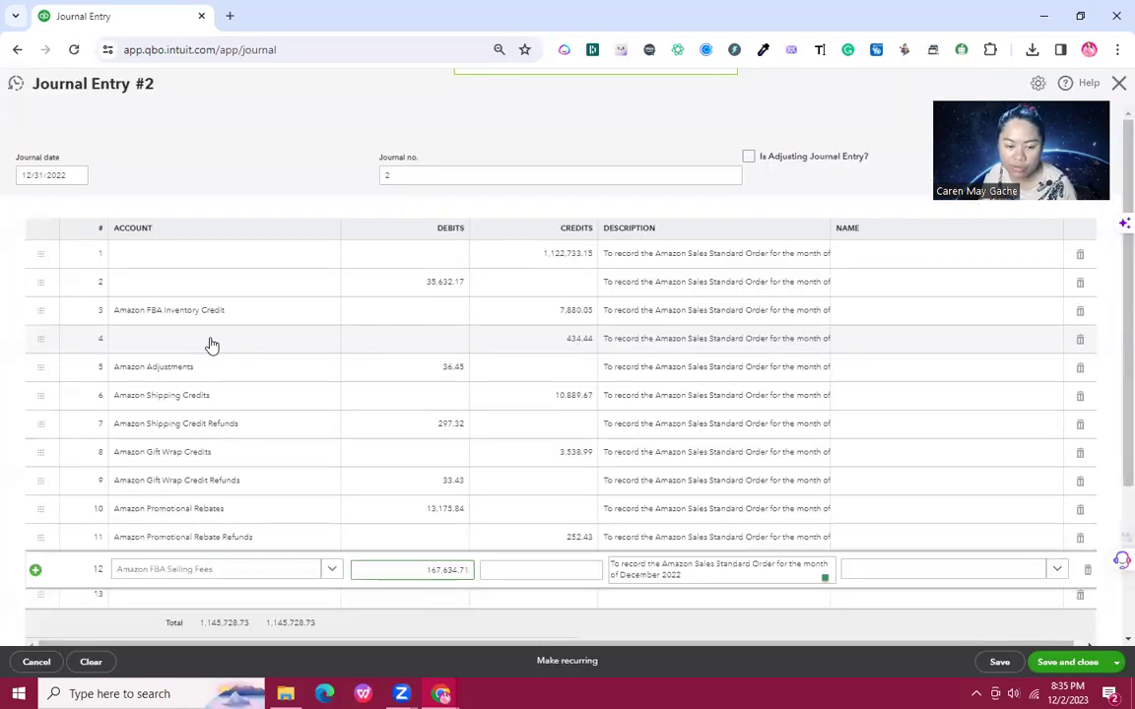
pyautogui.press('Tab')
pyautogui.press('Tab')
pyautogui.press('Tab')
pyautogui.press('Tab')
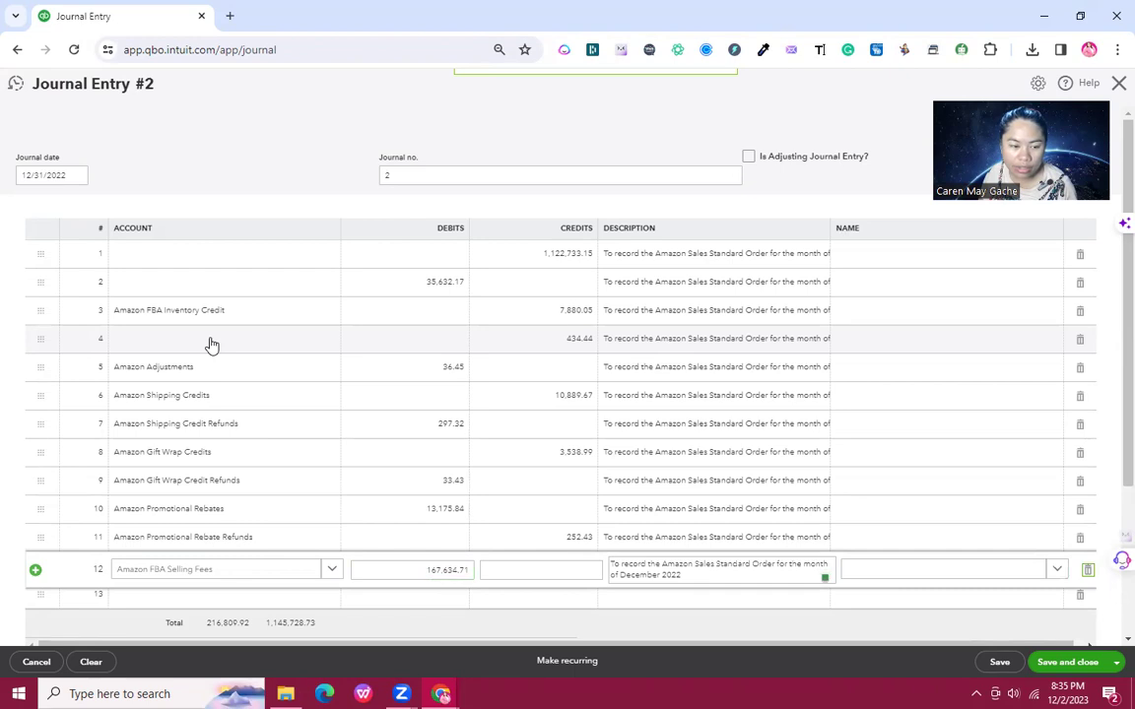
pyautogui.press('Tab')
# Step: Set the account of journal line 13 to the existing Amazon Selling Fee Refunds account, copying its name from the template
pyautogui.hotkey('alt', 'Tab')
pyautogui.press('Down')
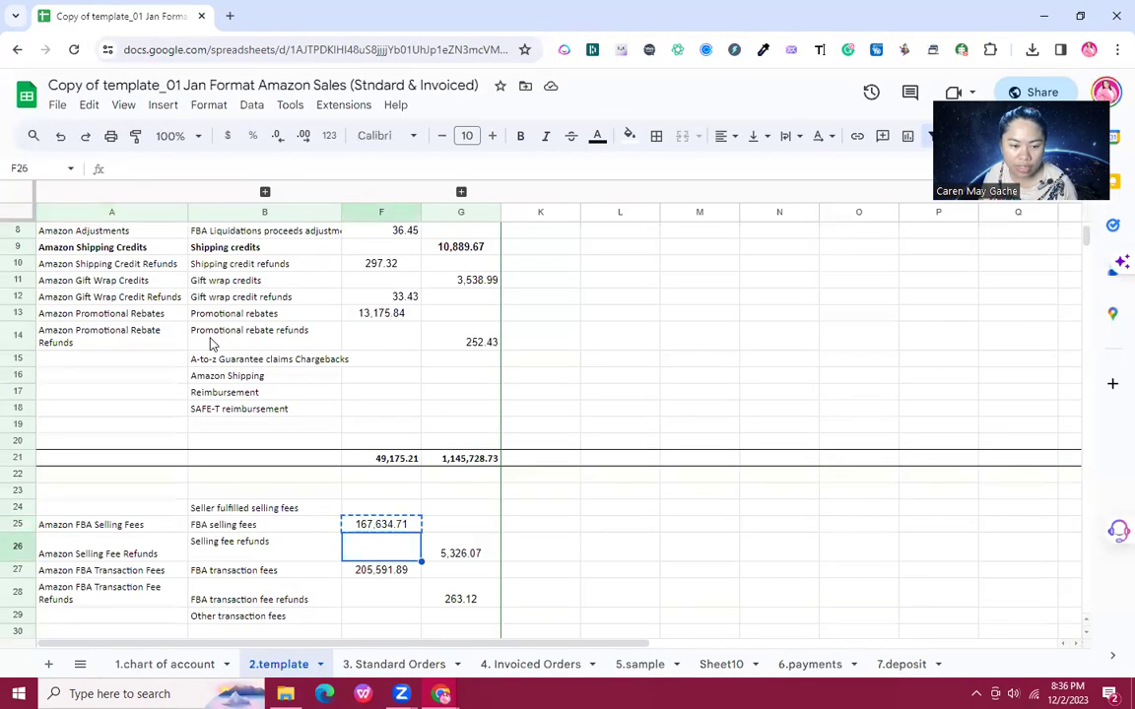
pyautogui.press('Home')
pyautogui.press('Escape')
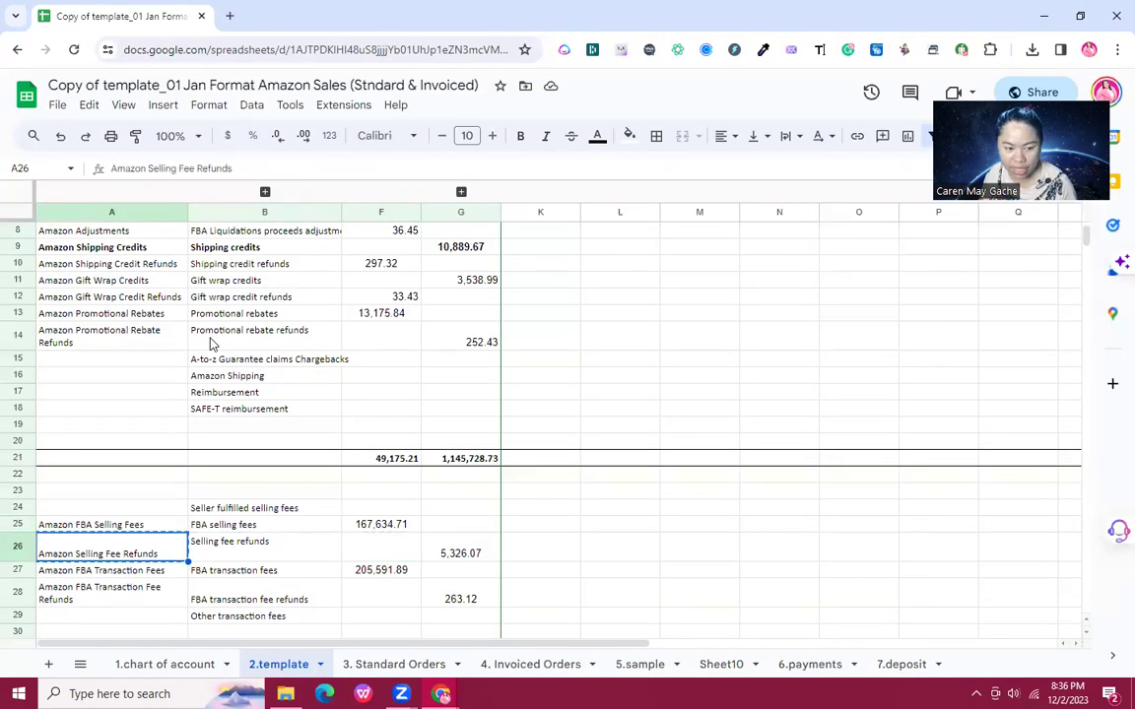
pyautogui.hotkey('alt', 'Tab')
pyautogui.hotkey('ctrl', 'v')
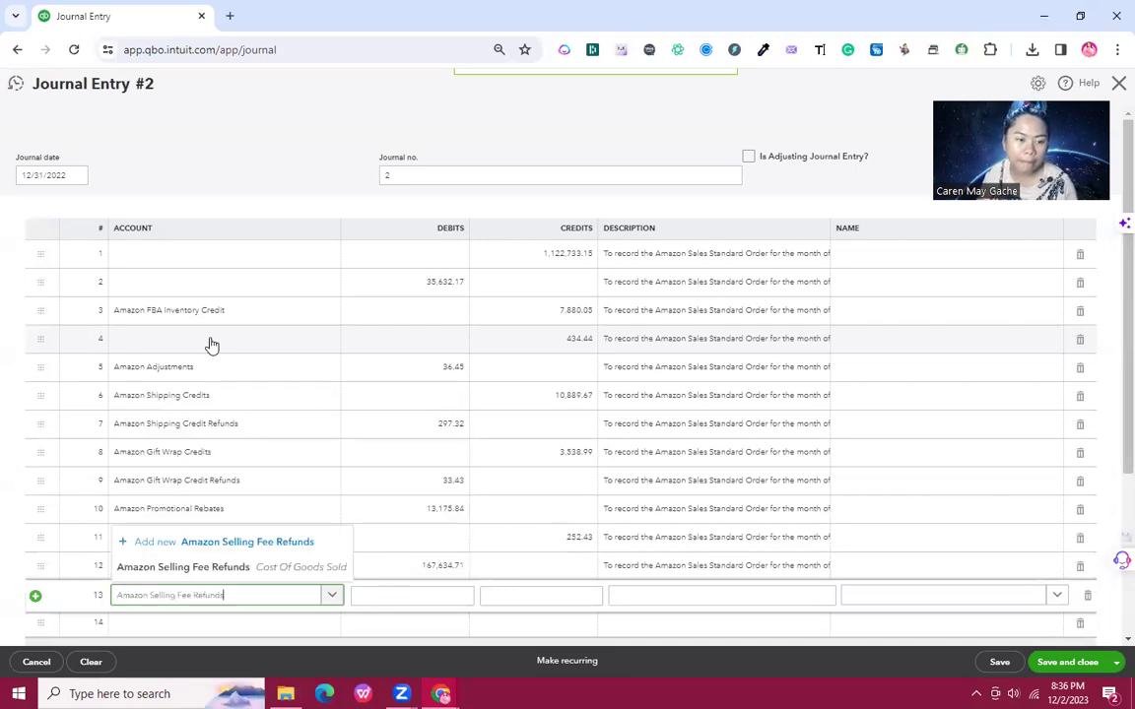
pyautogui.press('Return')
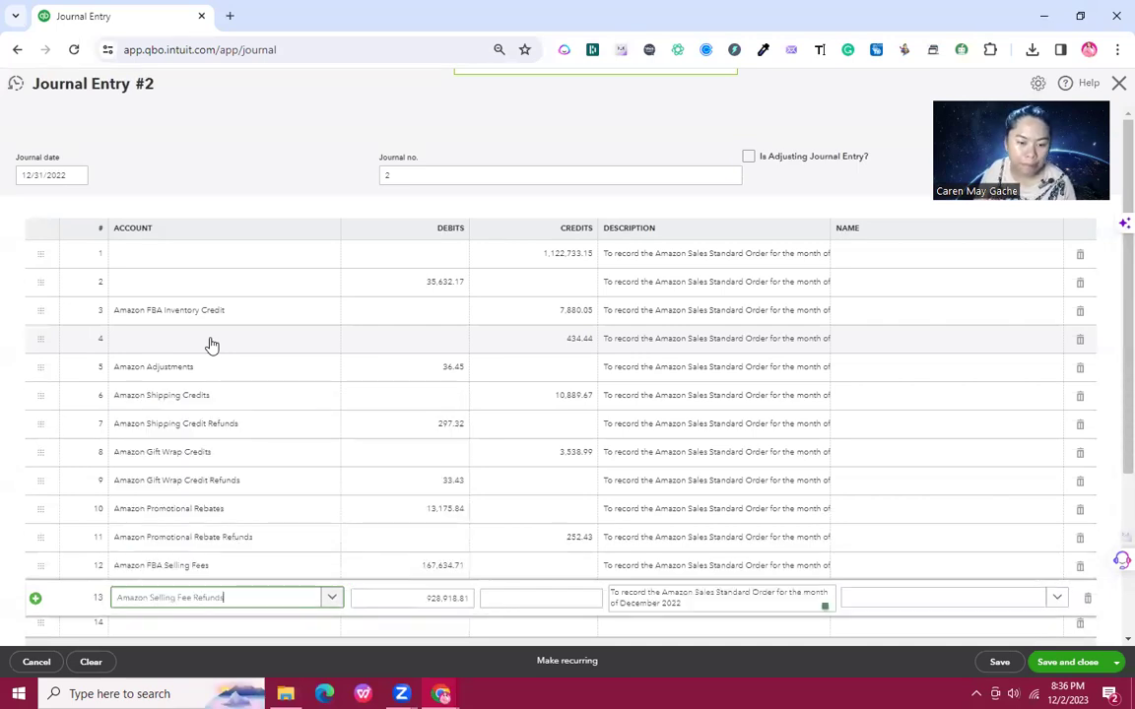
pyautogui.press('Tab')
pyautogui.press('Tab')
# Step: Enter the 5,326.07 selling fee refunds amount from the template as the credit of journal line 13, and move on to line 14
pyautogui.hotkey('alt', 'Tab')
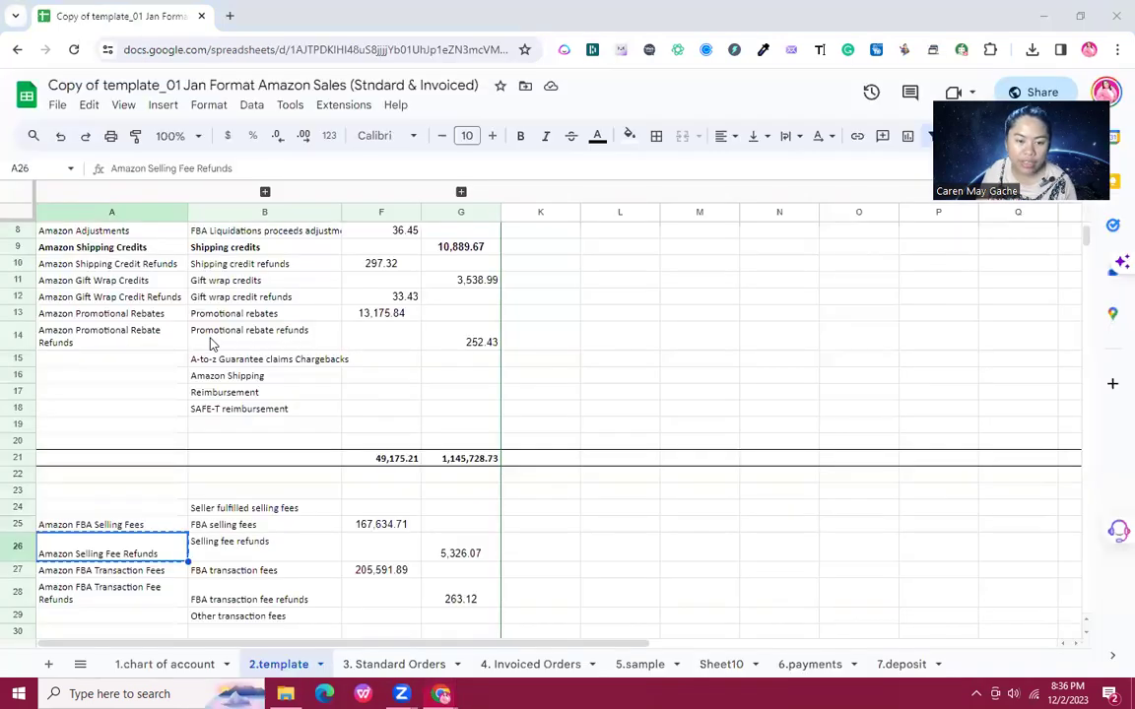
pyautogui.press('Right')
pyautogui.press('Right')
pyautogui.press('Right')
pyautogui.press('Right')
pyautogui.press('Right')
pyautogui.press('Right')
pyautogui.press('Right')
pyautogui.press('Left')
pyautogui.press('Left')
pyautogui.press('Home')
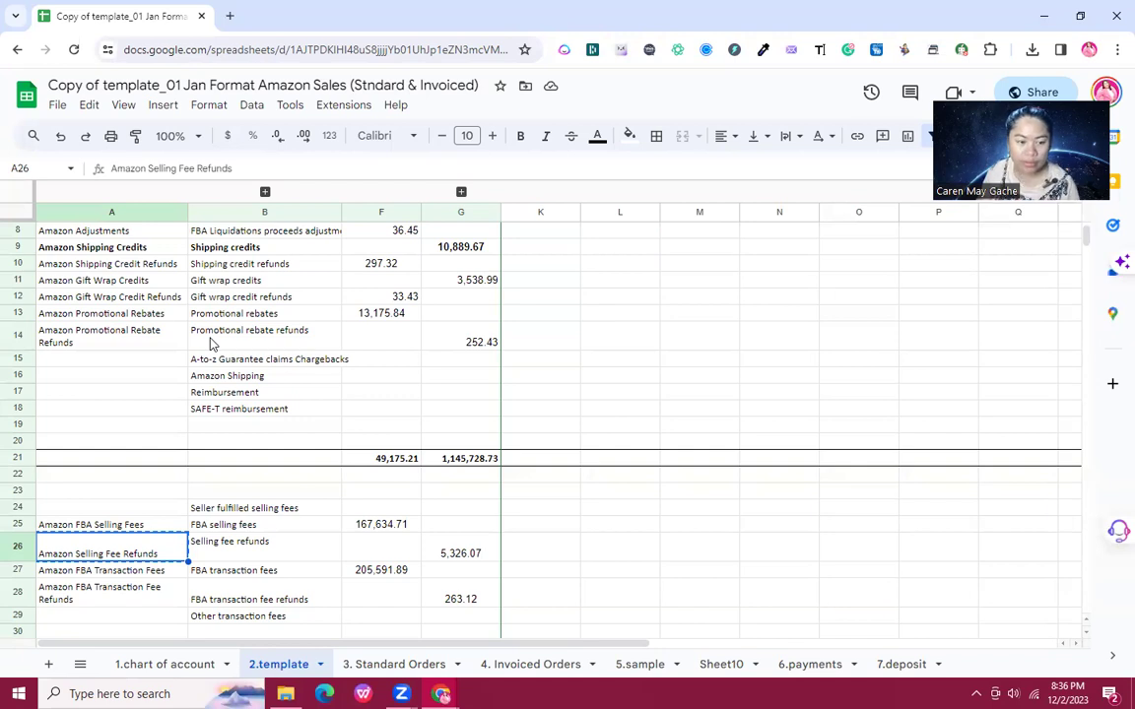
pyautogui.press('Right')
pyautogui.press('Right')
pyautogui.press('Right')
pyautogui.press('Right')
pyautogui.press('Right')
pyautogui.press('Right')
pyautogui.press('Right')
pyautogui.press('Right')
pyautogui.press('Right')
pyautogui.press('Right')
pyautogui.press('Right')
pyautogui.click(312, 558)
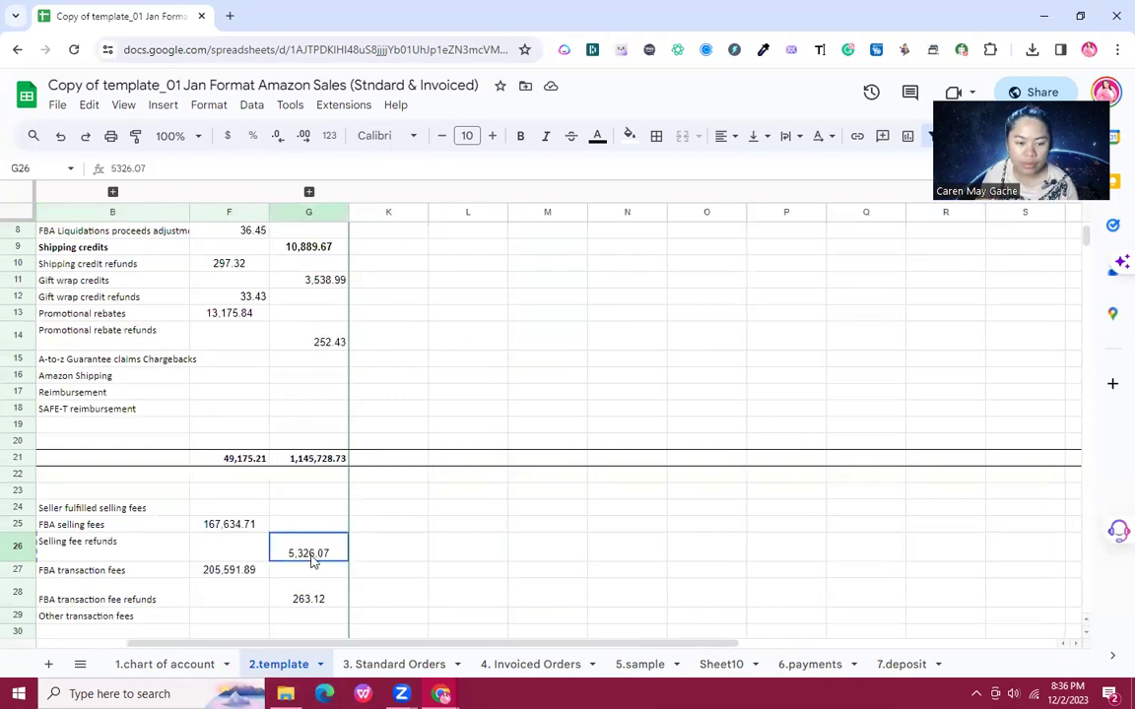
pyautogui.hotkey('ctrl', 'c')
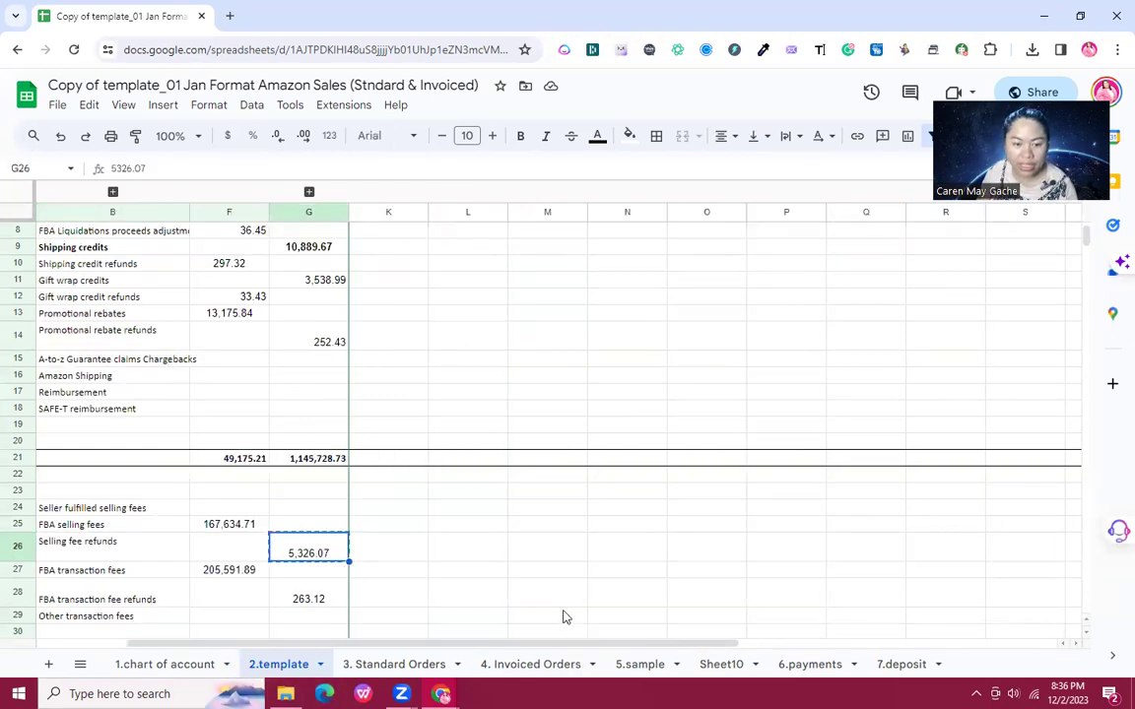
pyautogui.hotkey('alt', 'Tab')
pyautogui.hotkey('ctrl', 'v')
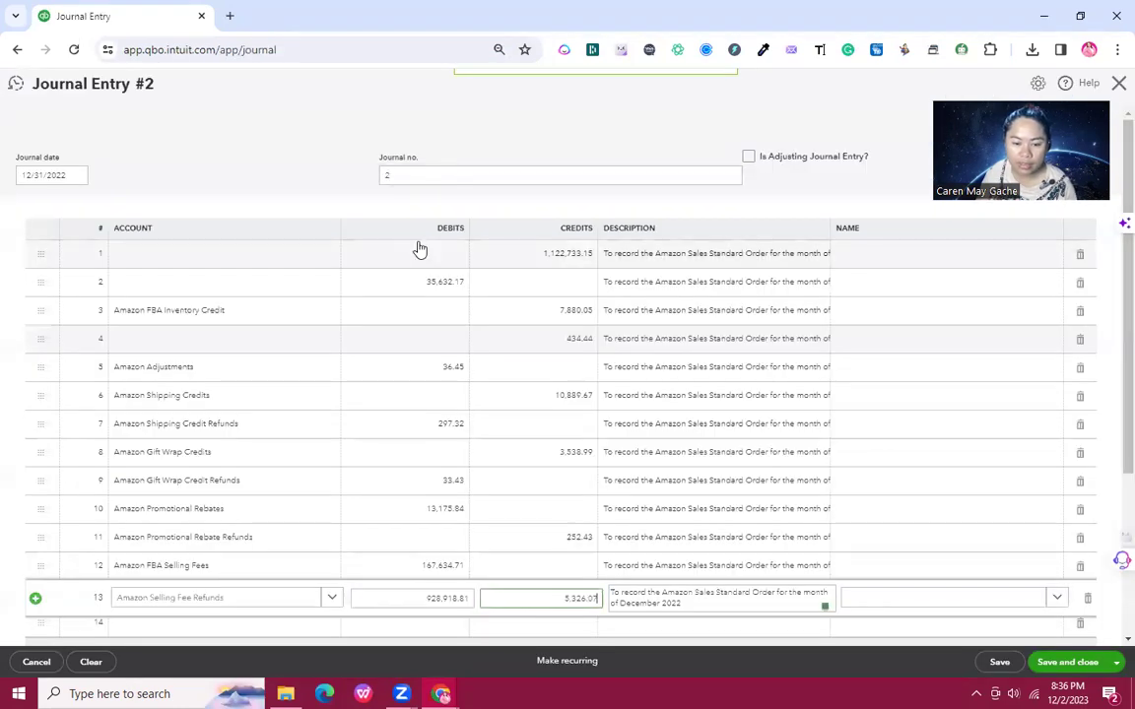
pyautogui.press('Tab')
pyautogui.press('Tab')
pyautogui.press('Tab')
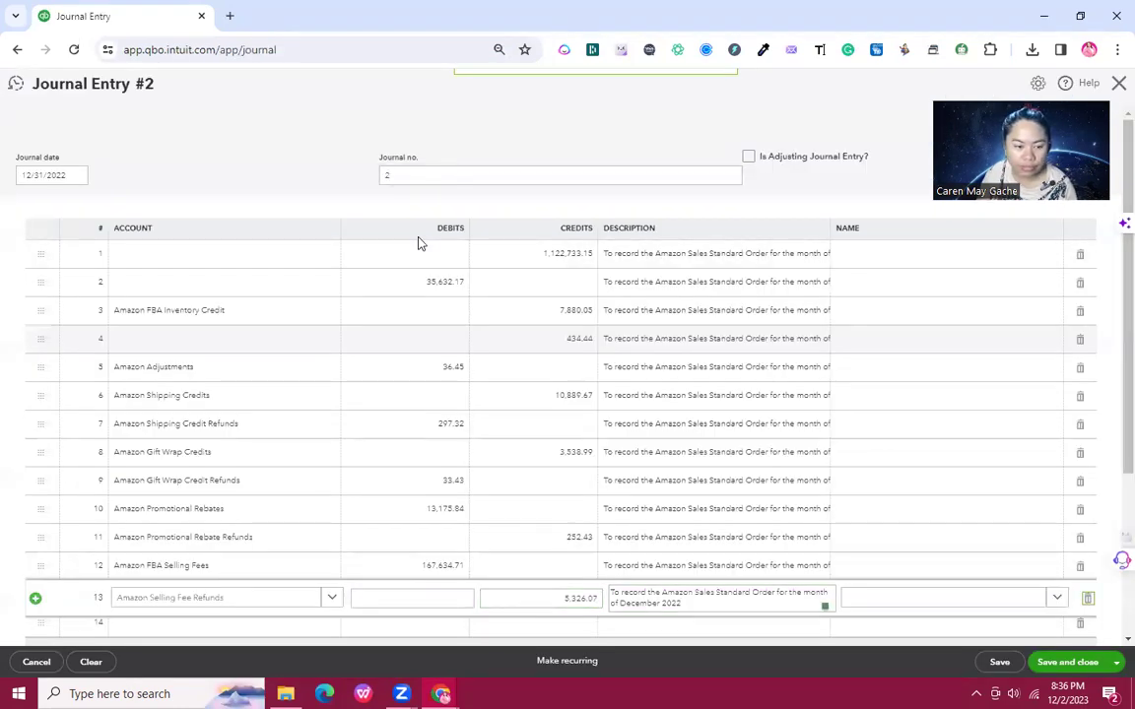
pyautogui.press('Tab')
# Step: Set the account of journal line 14 to the existing Amazon FBA Transaction Fees account, copying its name from the template
pyautogui.scroll(-3, 218, 365)
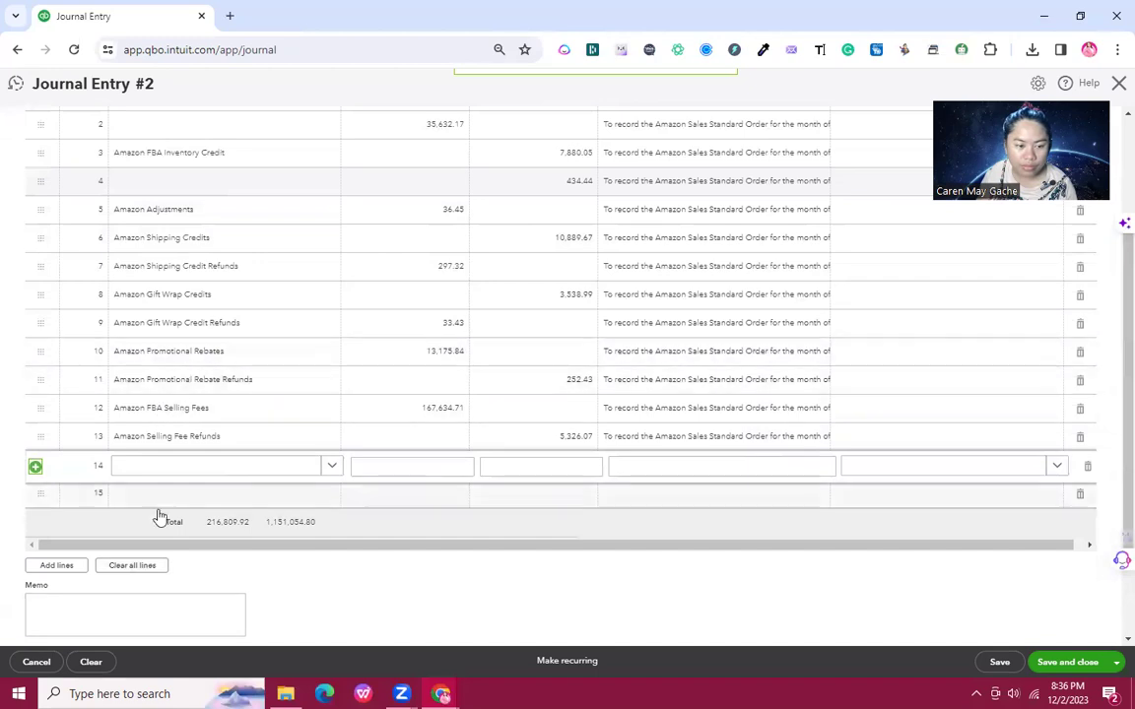
pyautogui.click(155, 475)
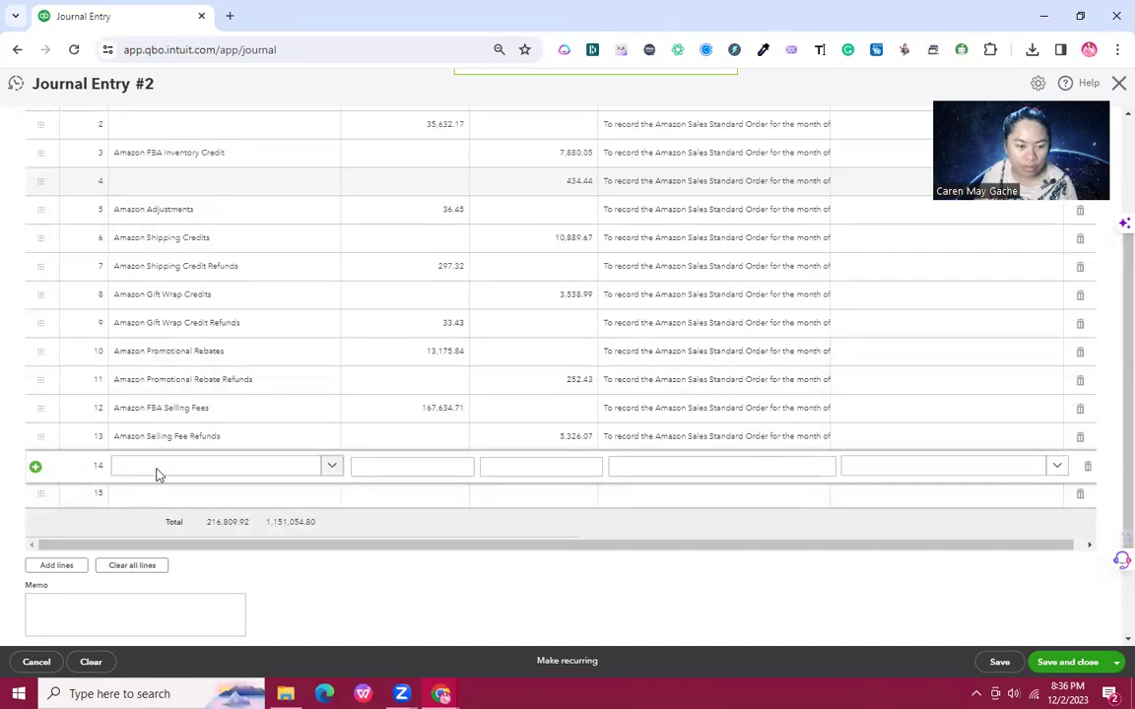
pyautogui.hotkey('alt', 'Tab')
pyautogui.press('Left')
pyautogui.press('Left')
pyautogui.press('Left')
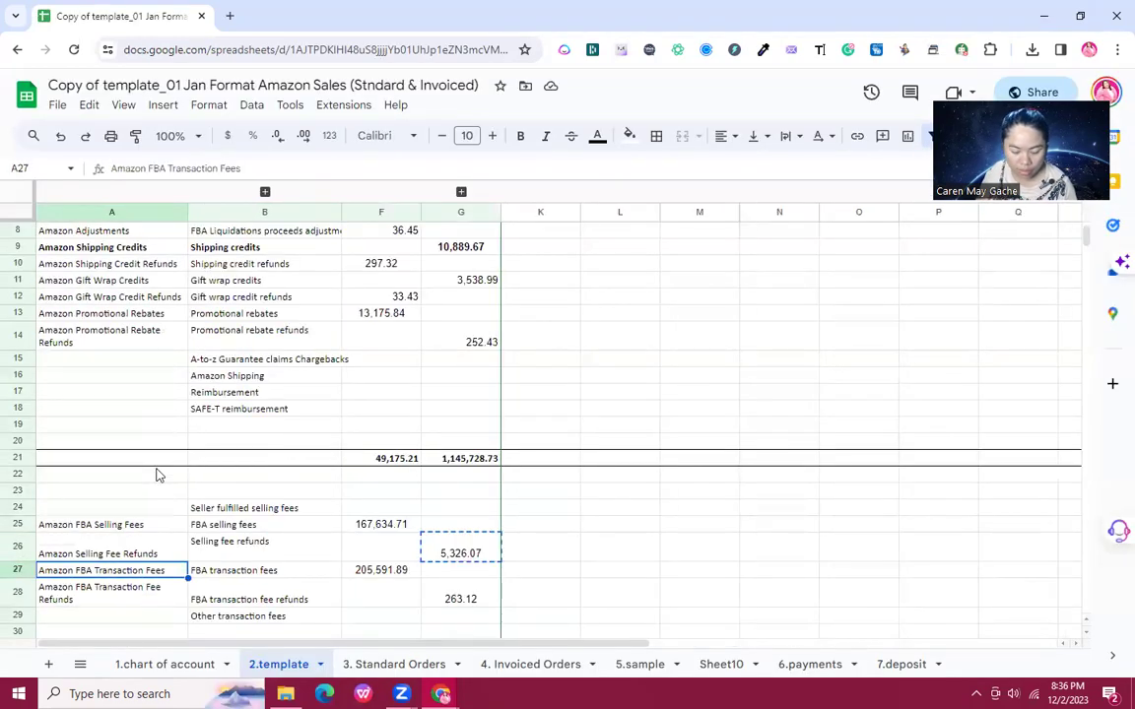
pyautogui.hotkey('ctrl', 'c')
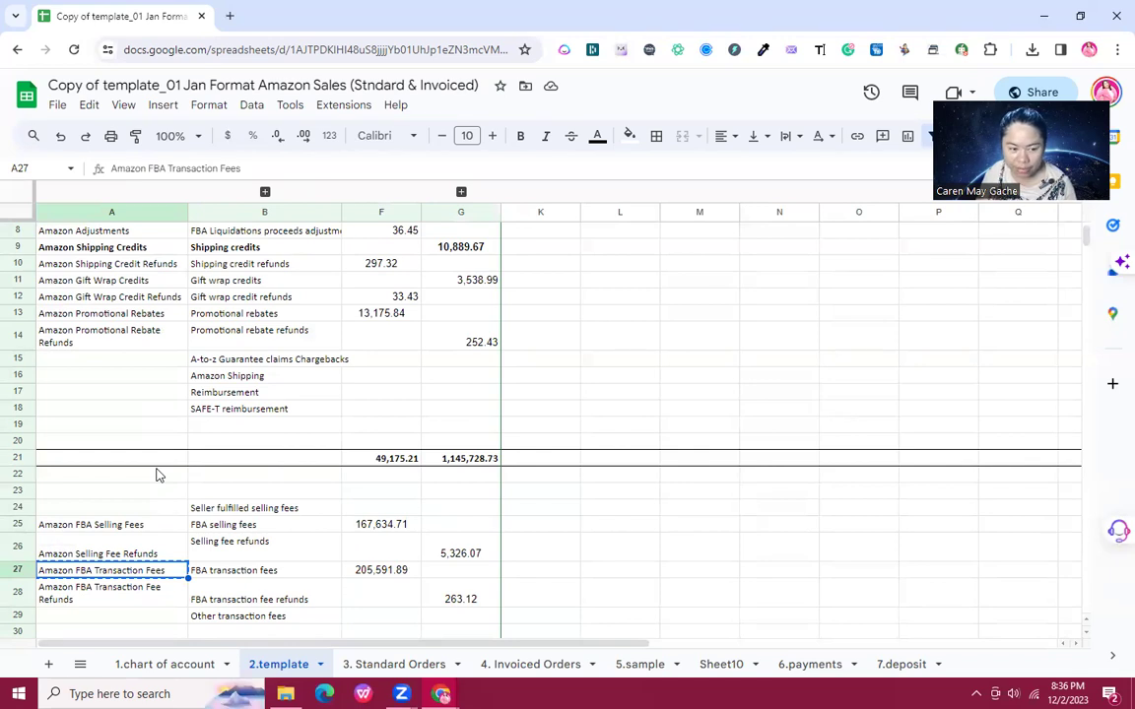
pyautogui.hotkey('alt', 'Tab')
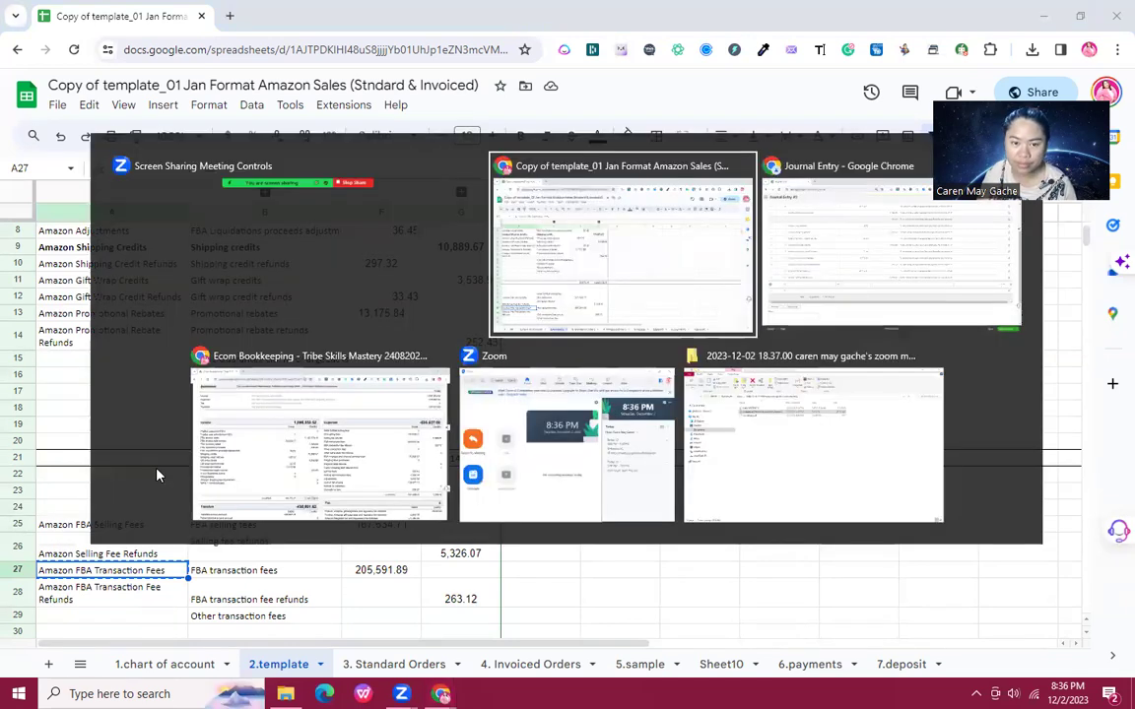
pyautogui.hotkey('alt', 'Tab')
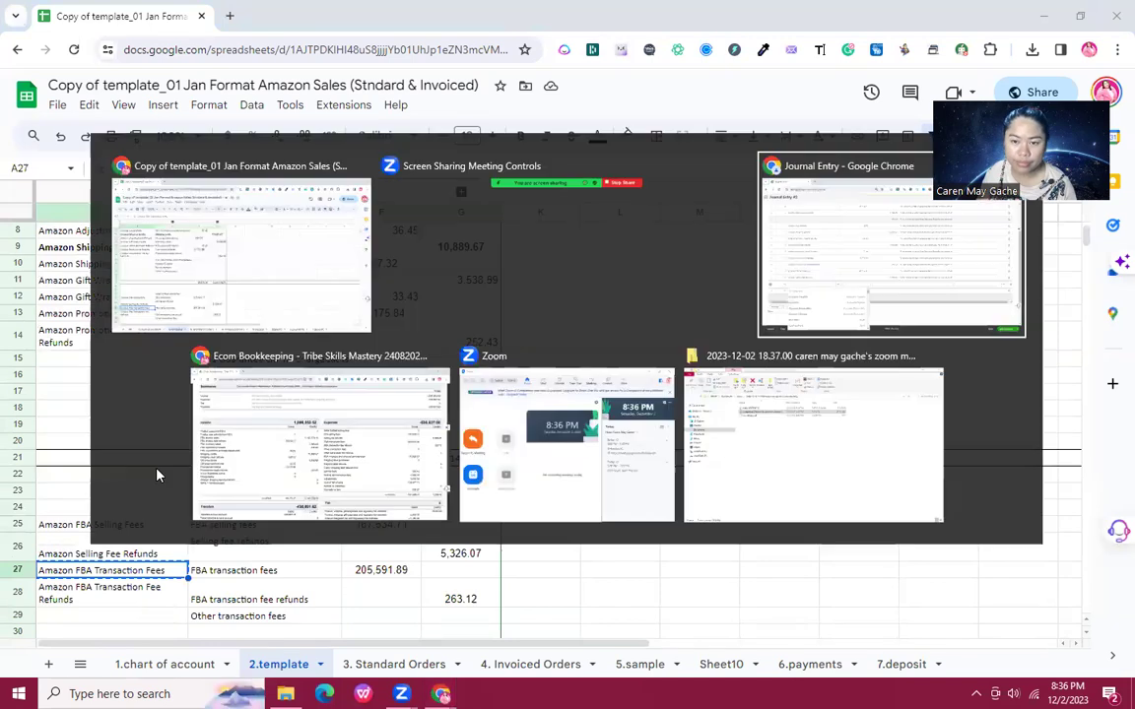
pyautogui.hotkey('ctrl', 'v')
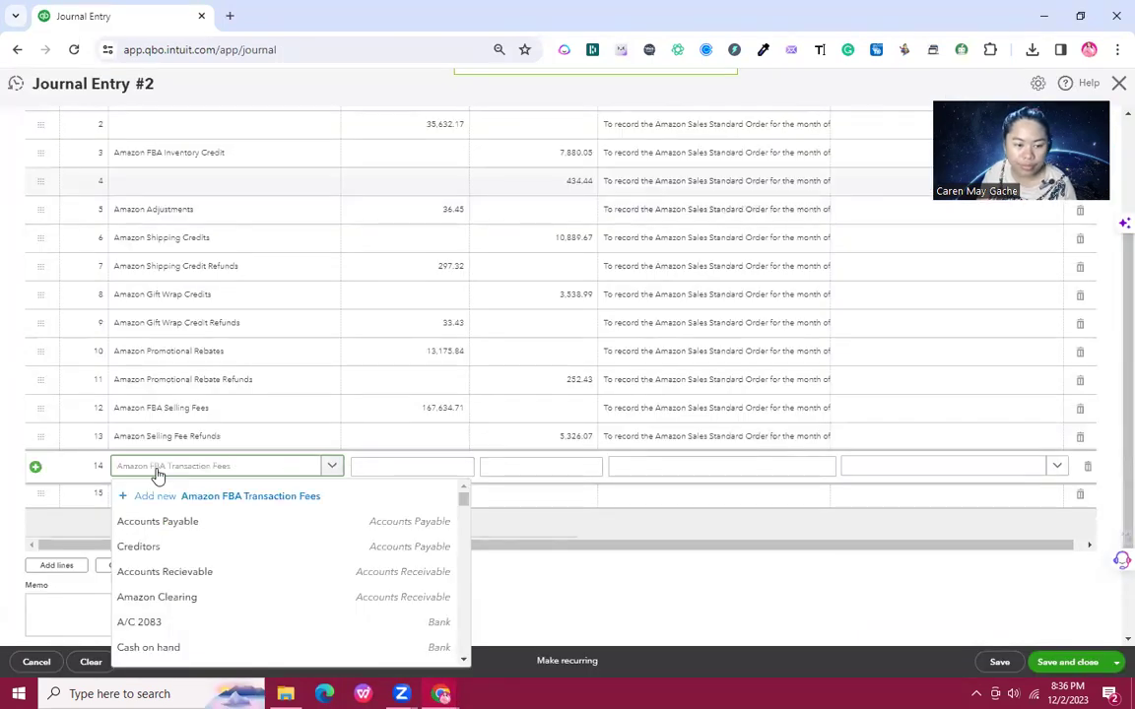
pyautogui.press('Down')
pyautogui.press('Tab')
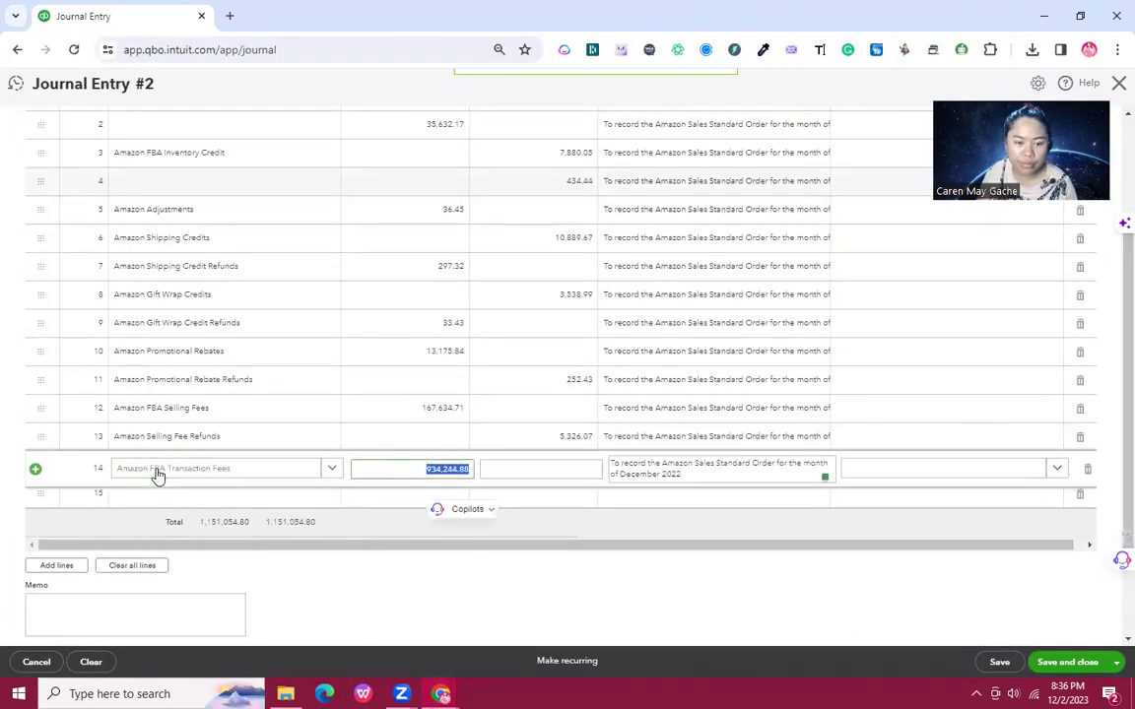
# Step: Enter the 205,591.89 FBA transaction fees amount from the template as the debit of journal line 14, and move on to line 15
pyautogui.hotkey('alt', 'Tab')
pyautogui.press('Right')
pyautogui.hotkey('ctrl', 'c')
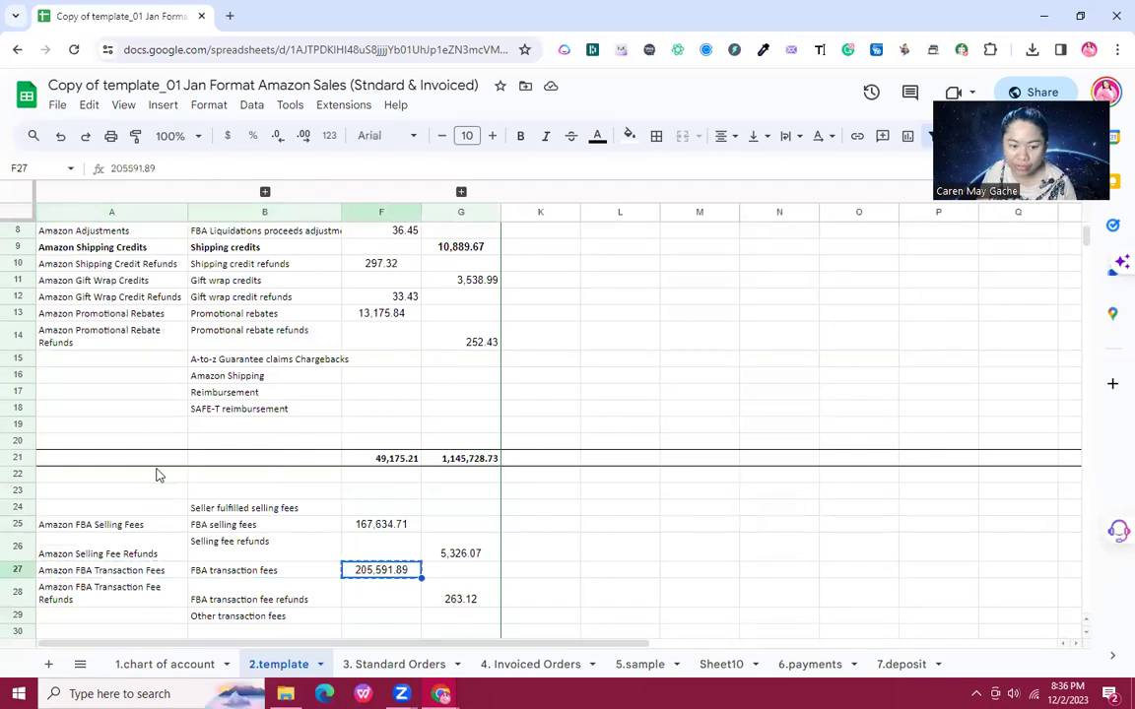
pyautogui.hotkey('alt', 'Tab')
pyautogui.hotkey('ctrl', 'v')
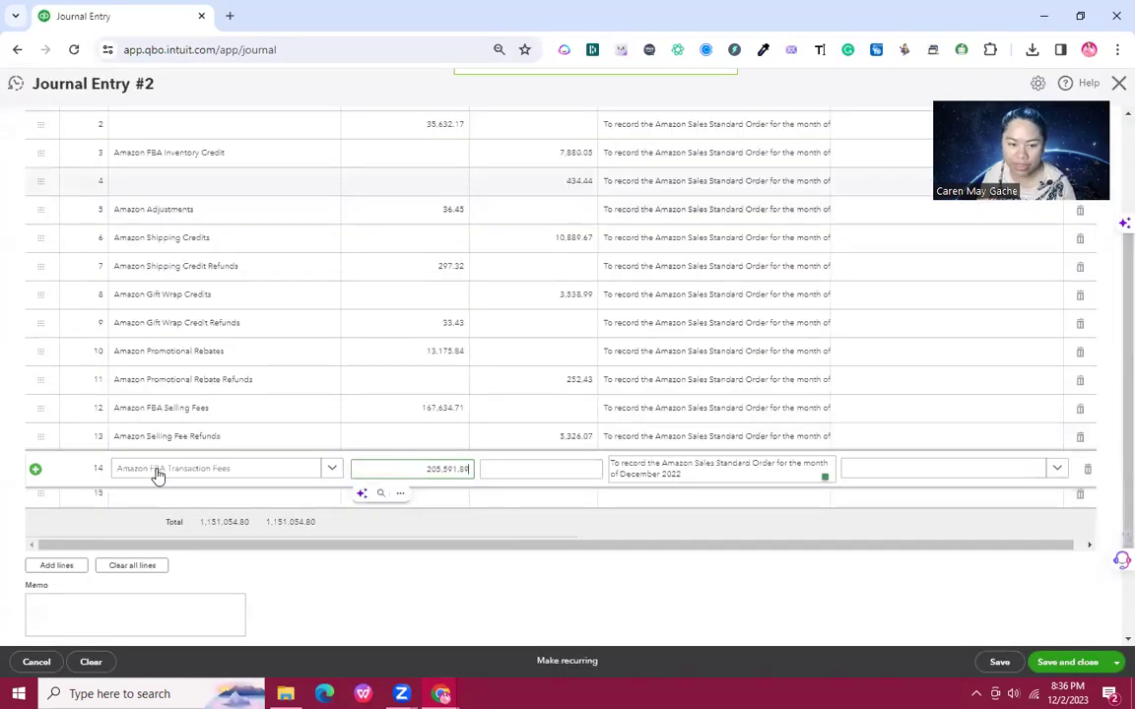
pyautogui.press('Tab')
pyautogui.press('Tab')
pyautogui.press('Tab')
pyautogui.press('Tab')
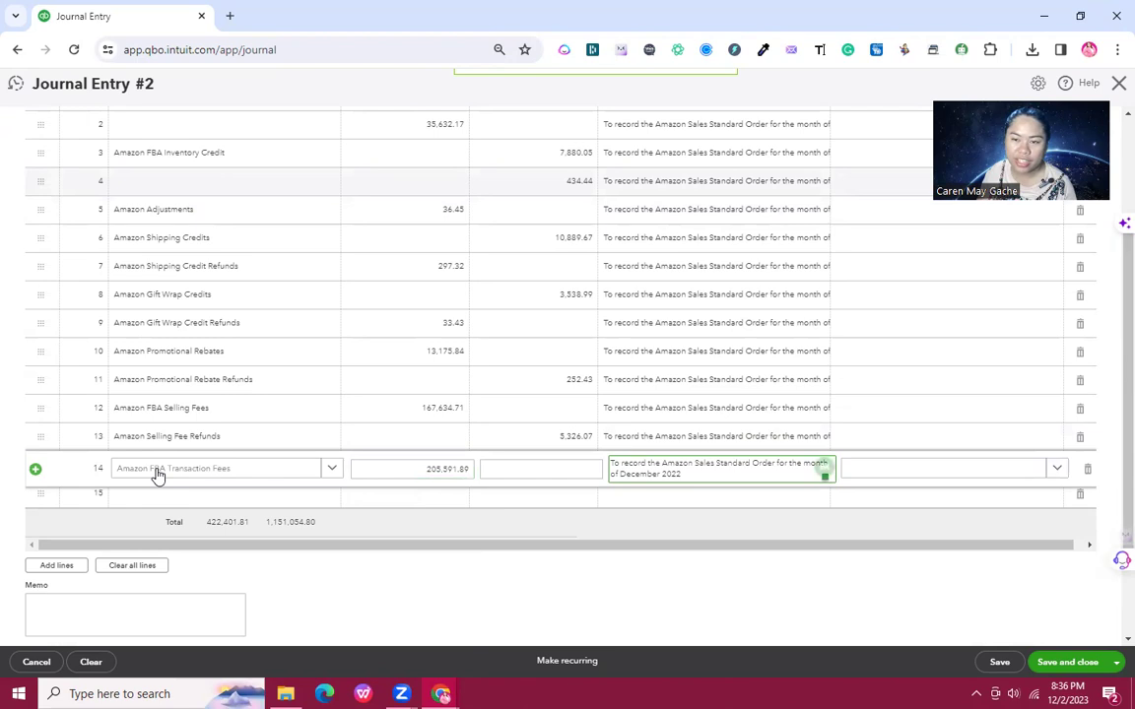
pyautogui.press('Tab')
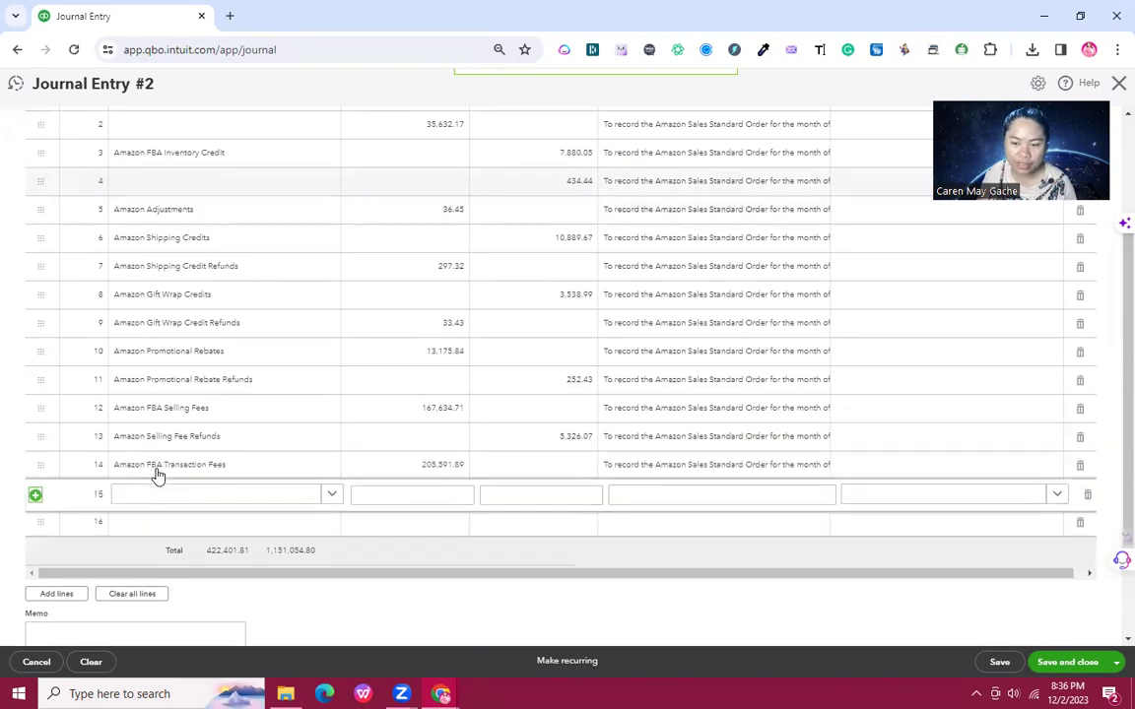
# Step: Set the account of journal line 15 to the existing Amazon FBA Transaction Fee Refunds account, copying its name from the template
pyautogui.hotkey('alt', 'Tab')
pyautogui.press('Down')
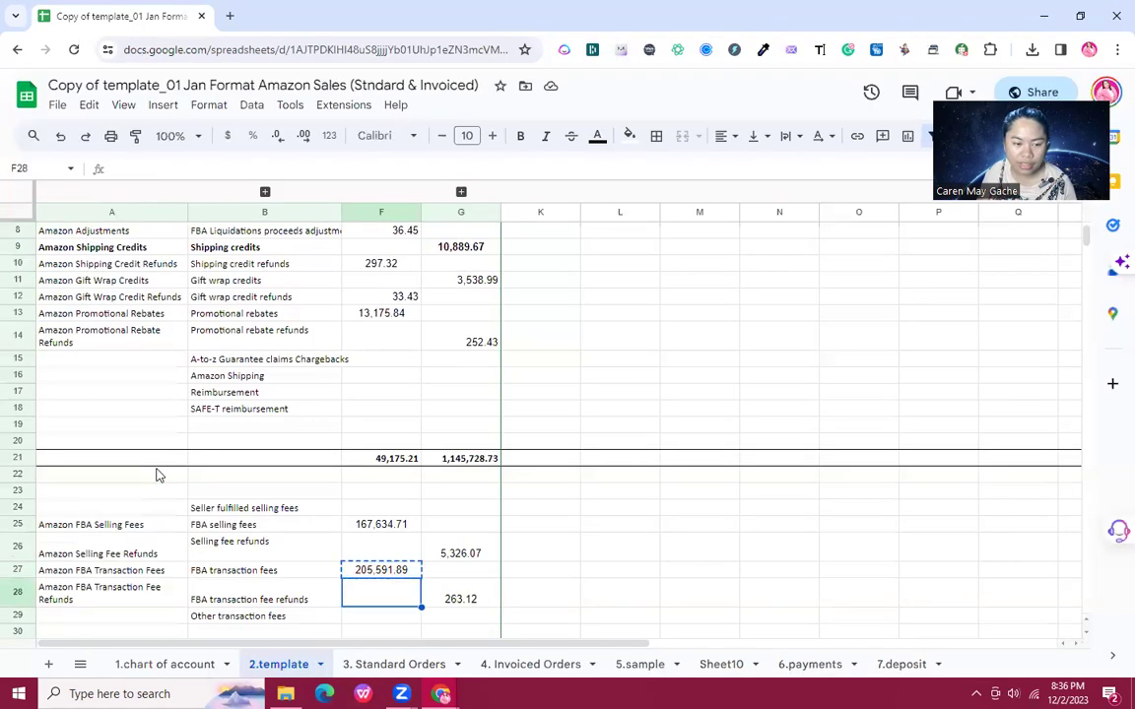
pyautogui.press('Home')
pyautogui.hotkey('ctrl', 'c')
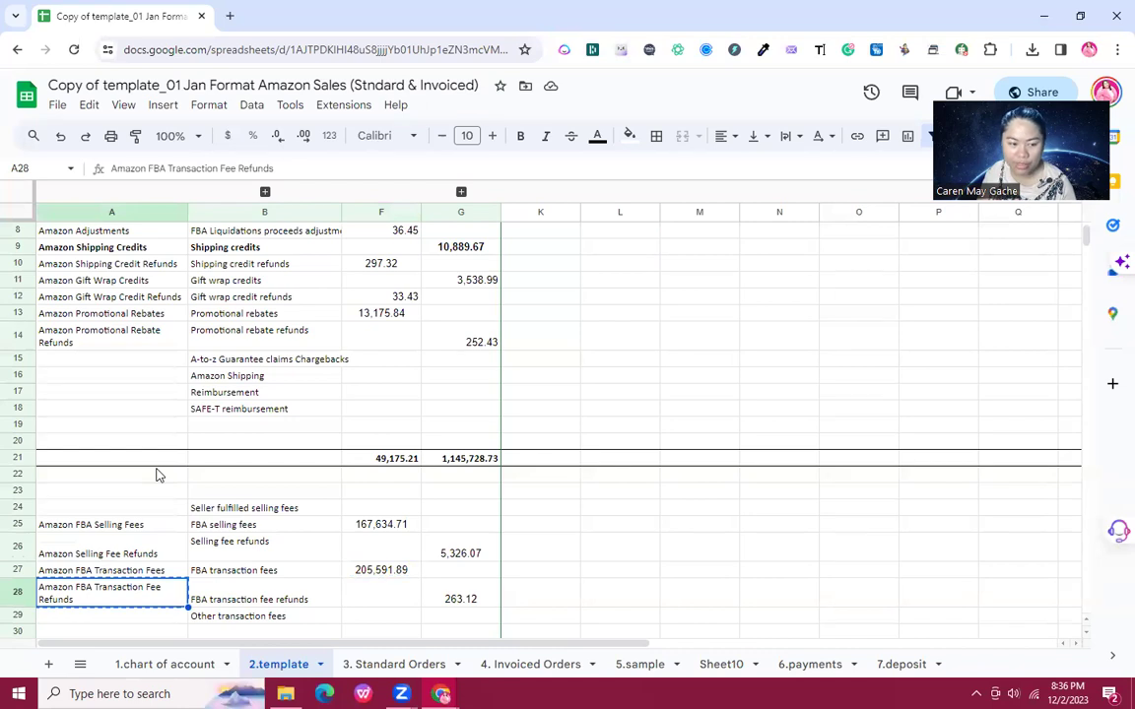
pyautogui.hotkey('alt', 'Tab')
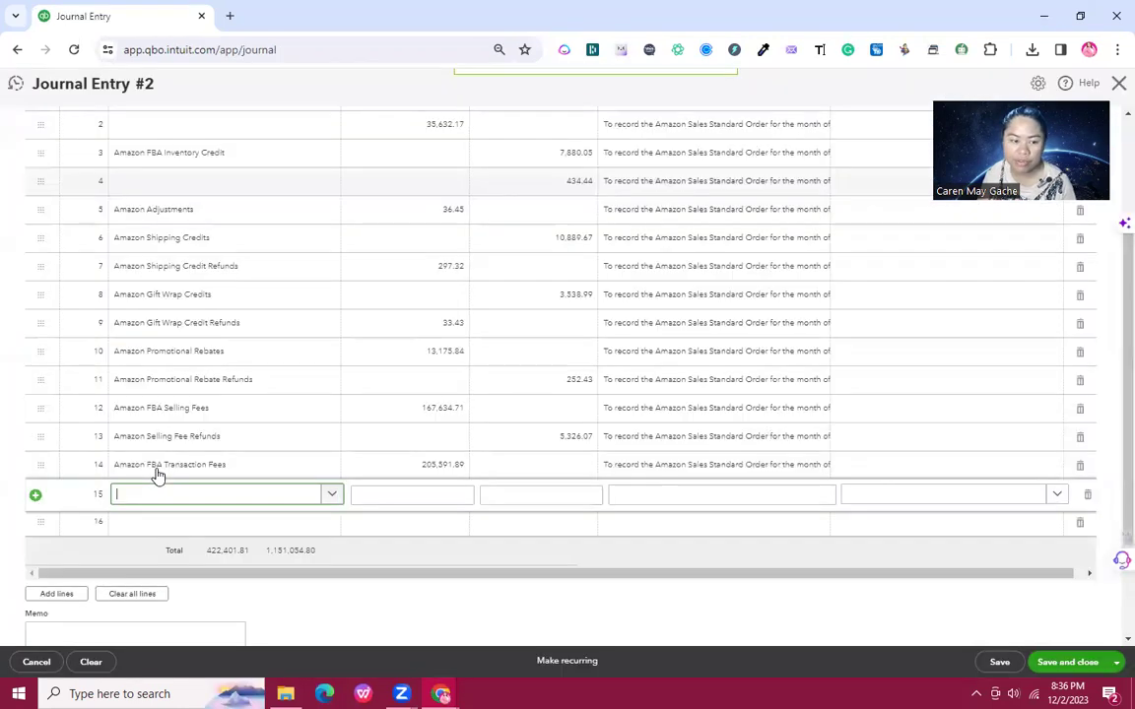
pyautogui.hotkey('ctrl', 'v')
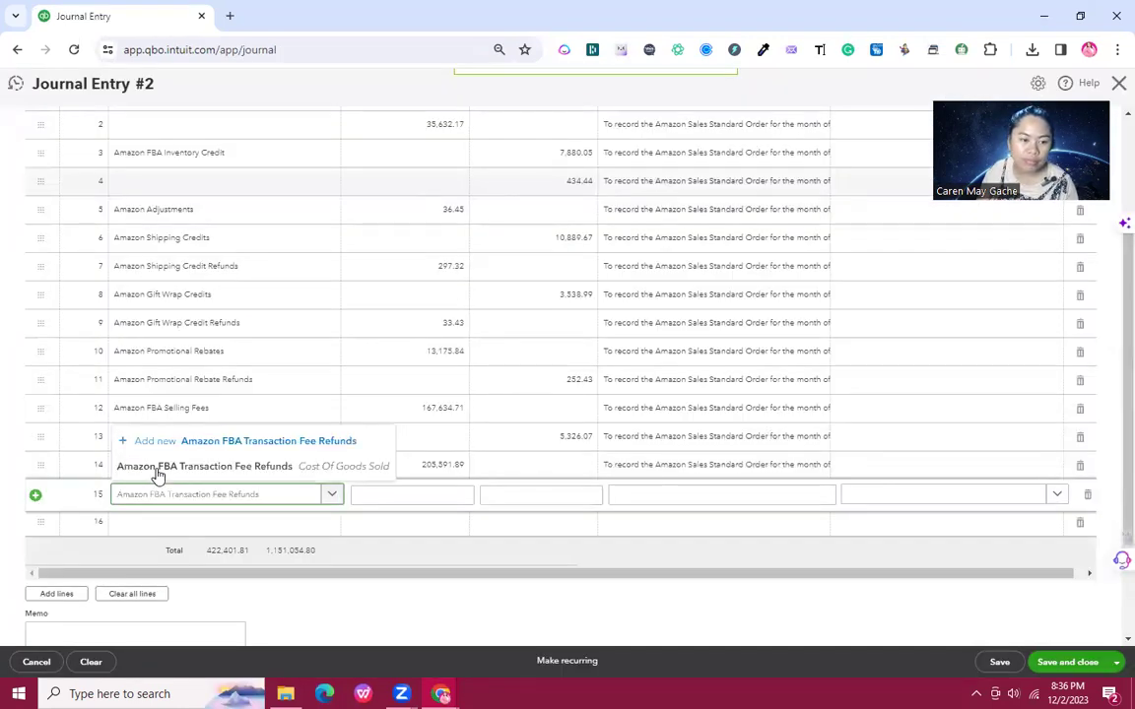
pyautogui.press('Tab')
pyautogui.press('Tab')
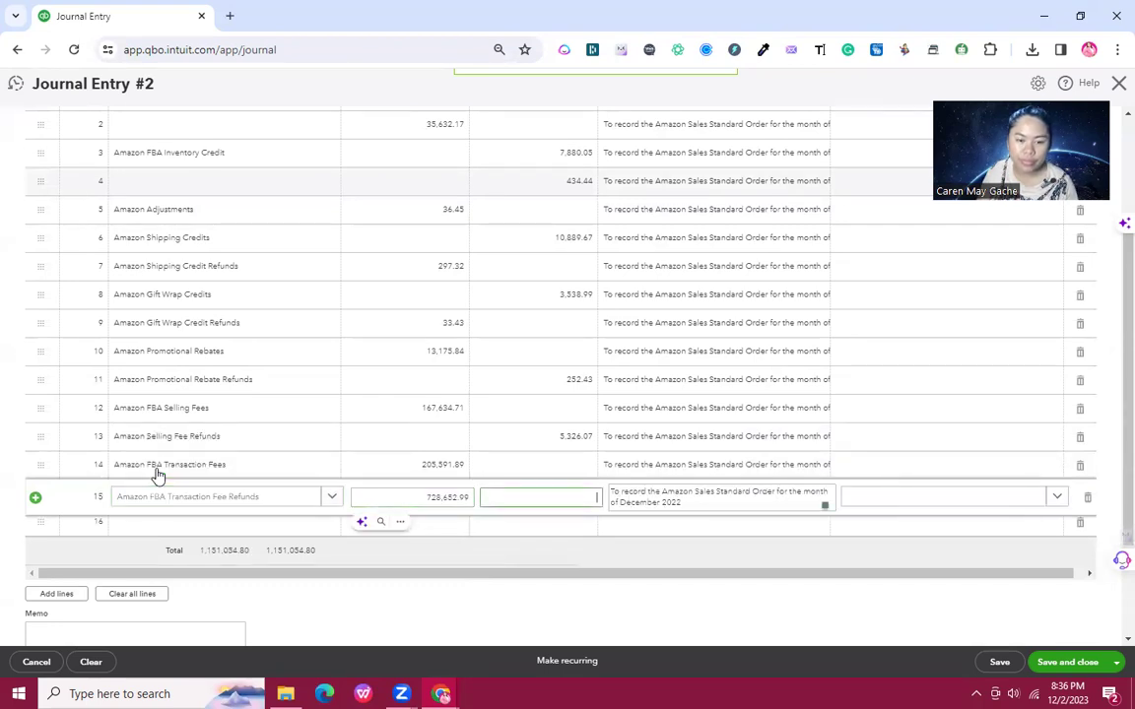
# Step: Enter the 263.12 FBA transaction fee refunds amount from the template as the credit of journal line 15, and move on to line 16
pyautogui.hotkey('alt', 'Tab')
pyautogui.press('Right')
pyautogui.press('Right')
pyautogui.press('Right')
pyautogui.hotkey('ctrl', 'c')
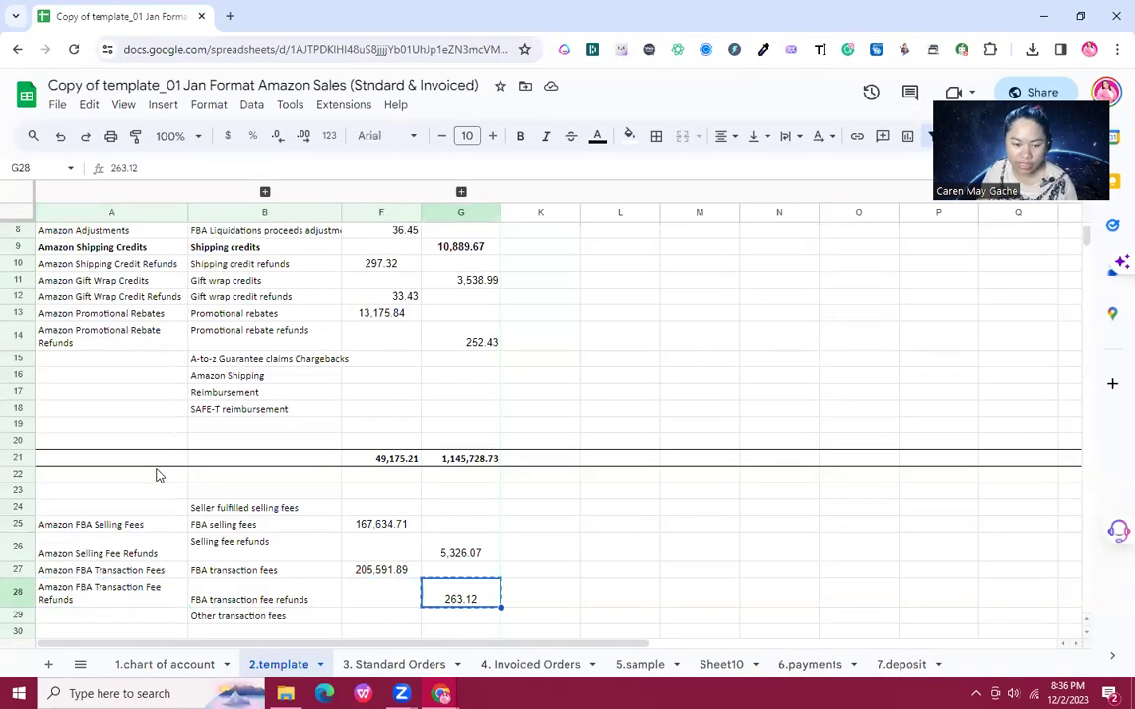
pyautogui.hotkey('alt', 'Tab')
pyautogui.hotkey('ctrl', 'v')
pyautogui.press('Tab')
pyautogui.press('Tab')
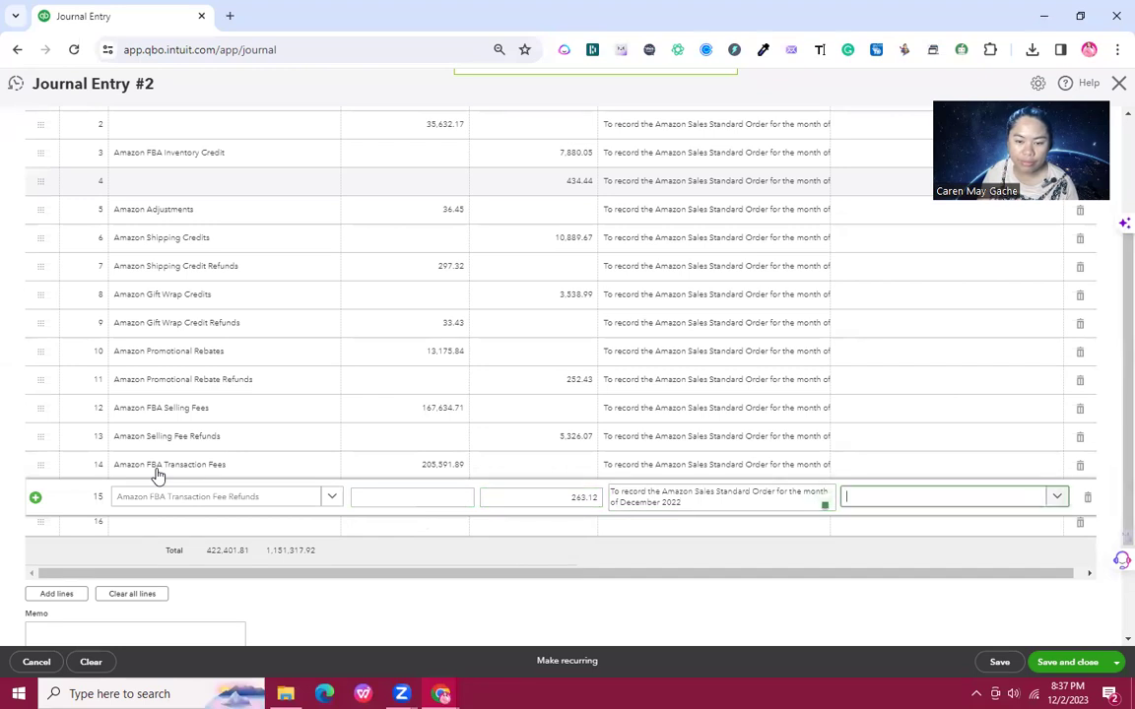
pyautogui.press('Tab')
# Step: Set the account of journal line 16 to the FBA Amazon-Partnered Carrier Shipment Fee sub-account, copying its full name from the template's inbound services fees
pyautogui.hotkey('alt', 'Tab')
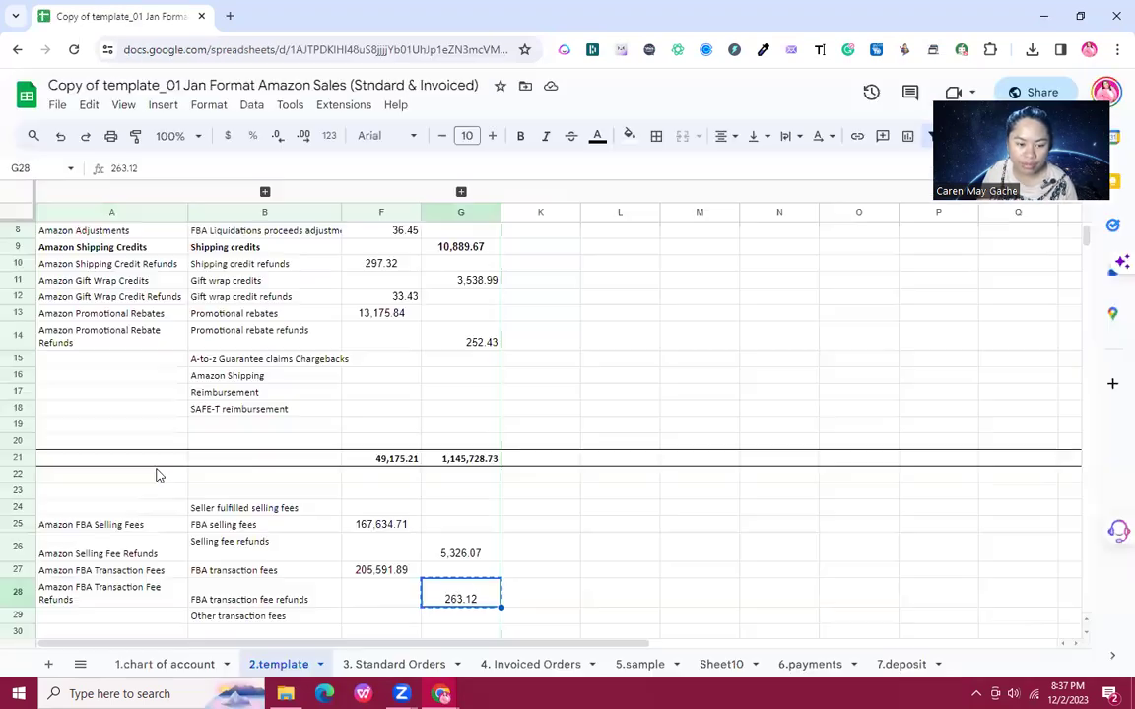
pyautogui.press('Down')
pyautogui.press('Down')
pyautogui.press('Down')
pyautogui.press('Down')
pyautogui.press('Down')
pyautogui.press('Down')
pyautogui.press('Down')
pyautogui.press('Up')
pyautogui.press('Up')
pyautogui.press('Up')
pyautogui.press('Up')
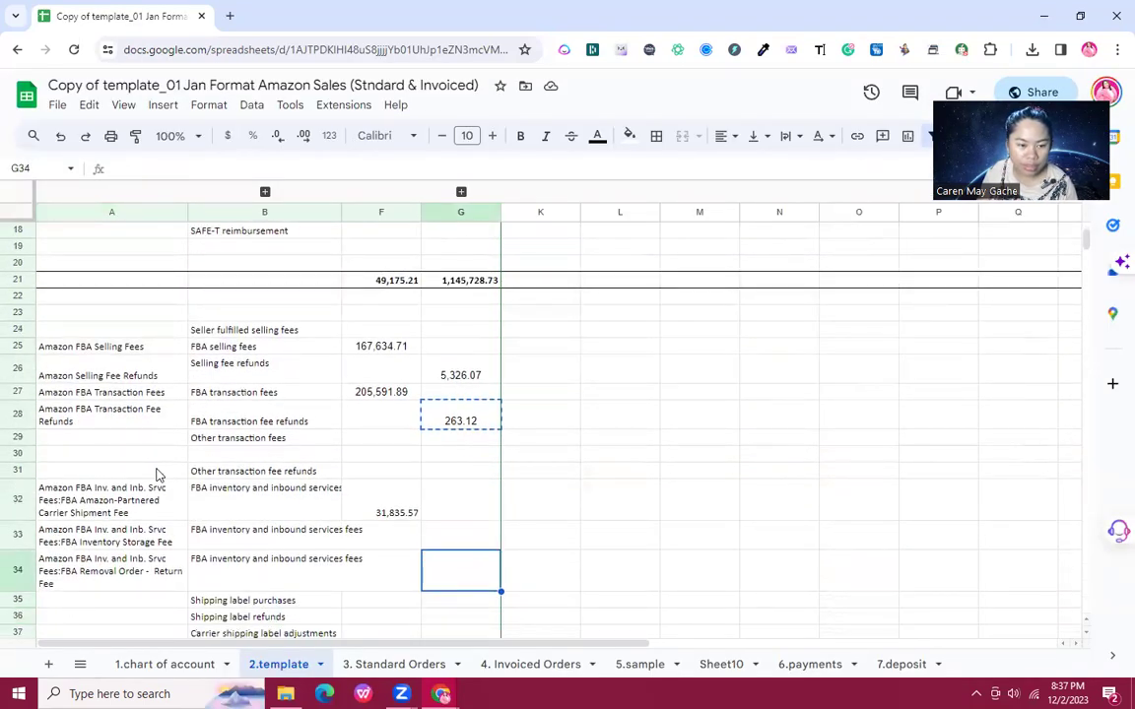
pyautogui.press('Down')
pyautogui.press('Left')
pyautogui.press('Left')
pyautogui.press('Left')
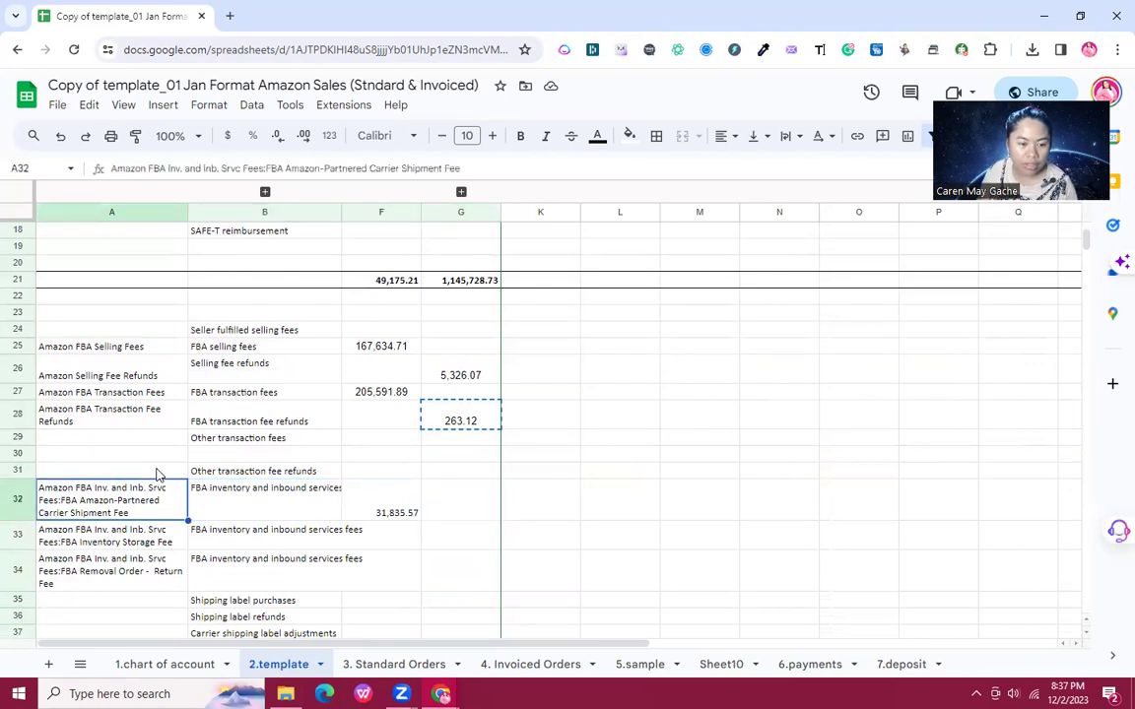
pyautogui.press('Down')
pyautogui.press('Down')
pyautogui.press('Down')
pyautogui.press('Up')
pyautogui.press('Up')
pyautogui.press('Up')
pyautogui.press('Up')
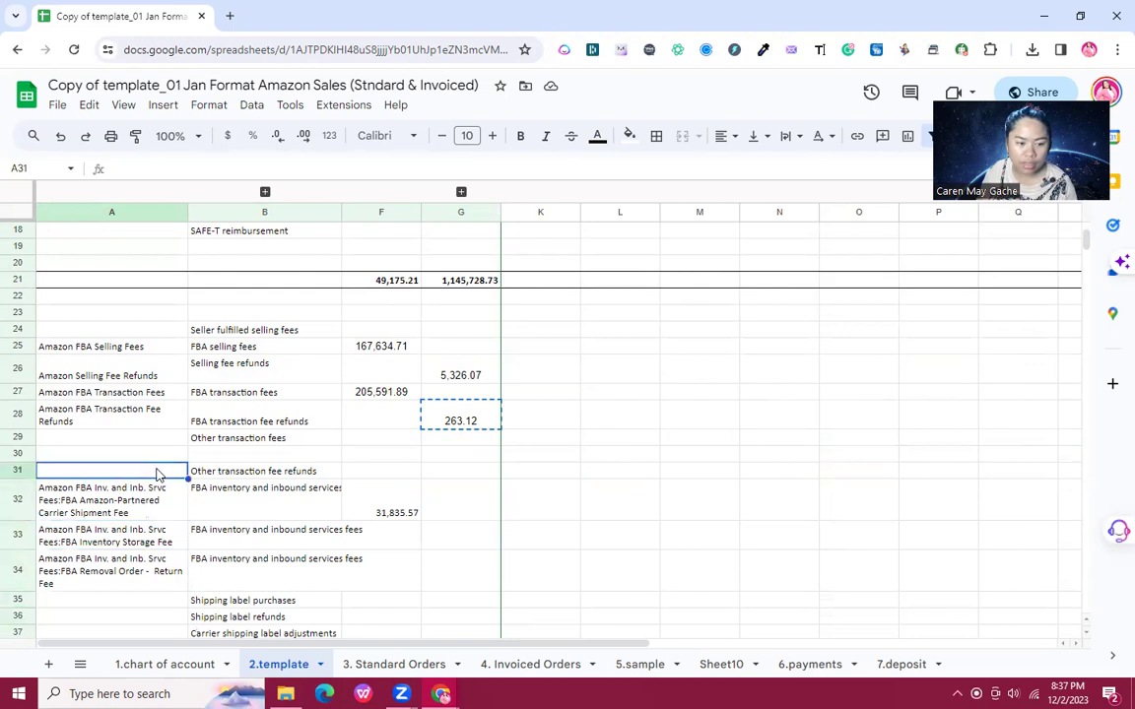
pyautogui.press('Down')
pyautogui.hotkey('alt', 'Tab')
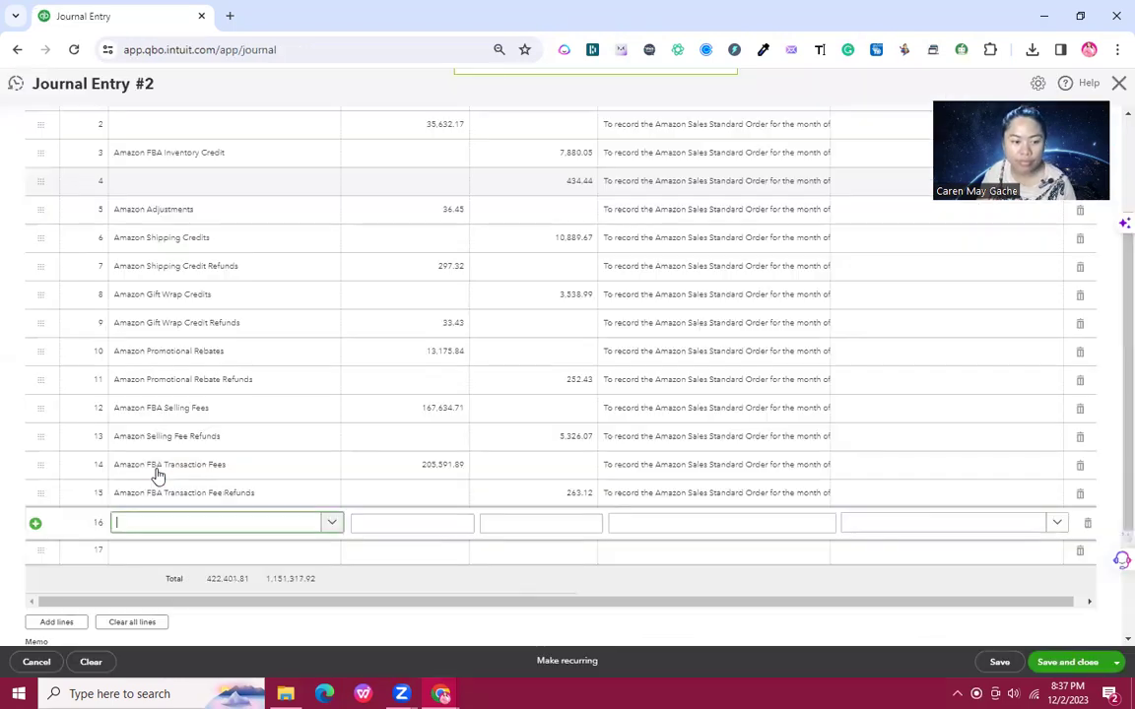
pyautogui.hotkey('ctrl', 'v')
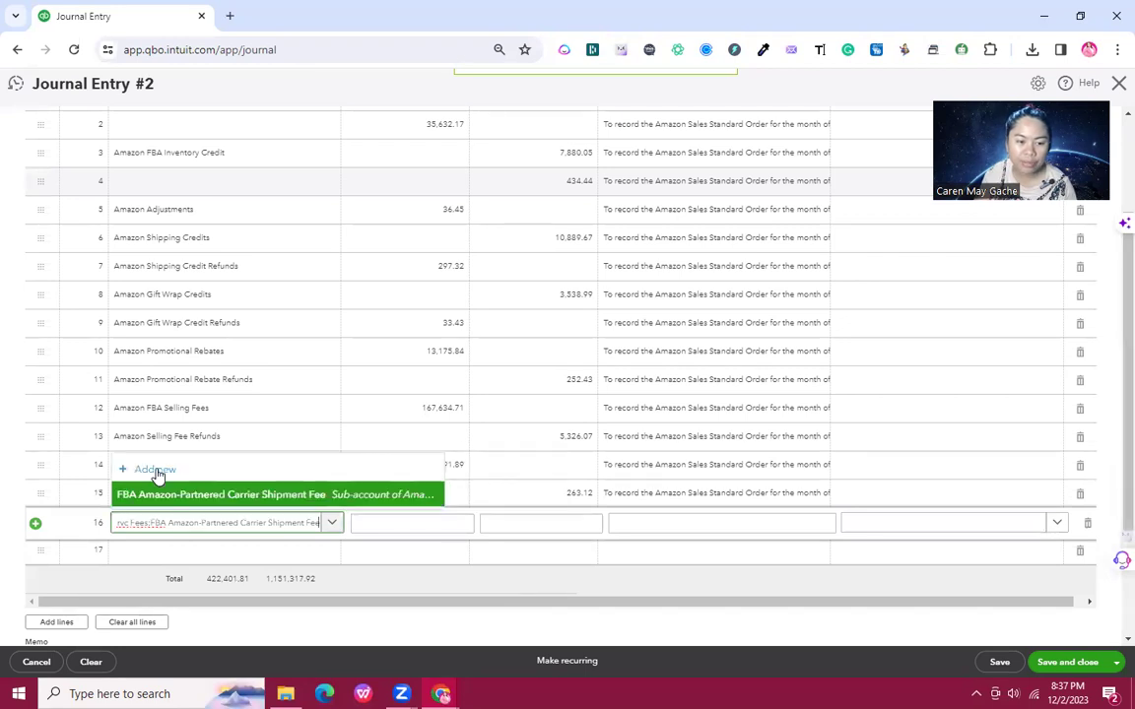
pyautogui.press('Return')
pyautogui.press('Tab')
# Step: Enter the 31,835.57 FBA inventory and inbound services amount from the template as the debit of journal line 16, and move on to line 17
pyautogui.hotkey('alt', 'Tab')
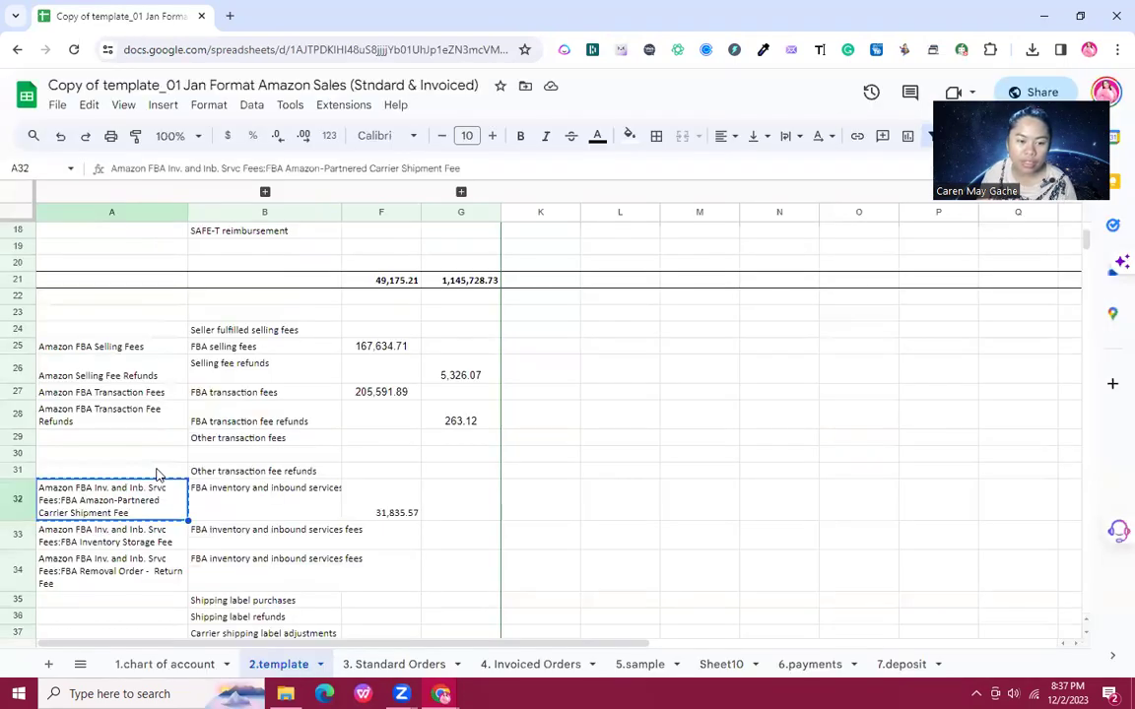
pyautogui.press('Right')
pyautogui.press('Right')
pyautogui.hotkey('ctrl', 'c')
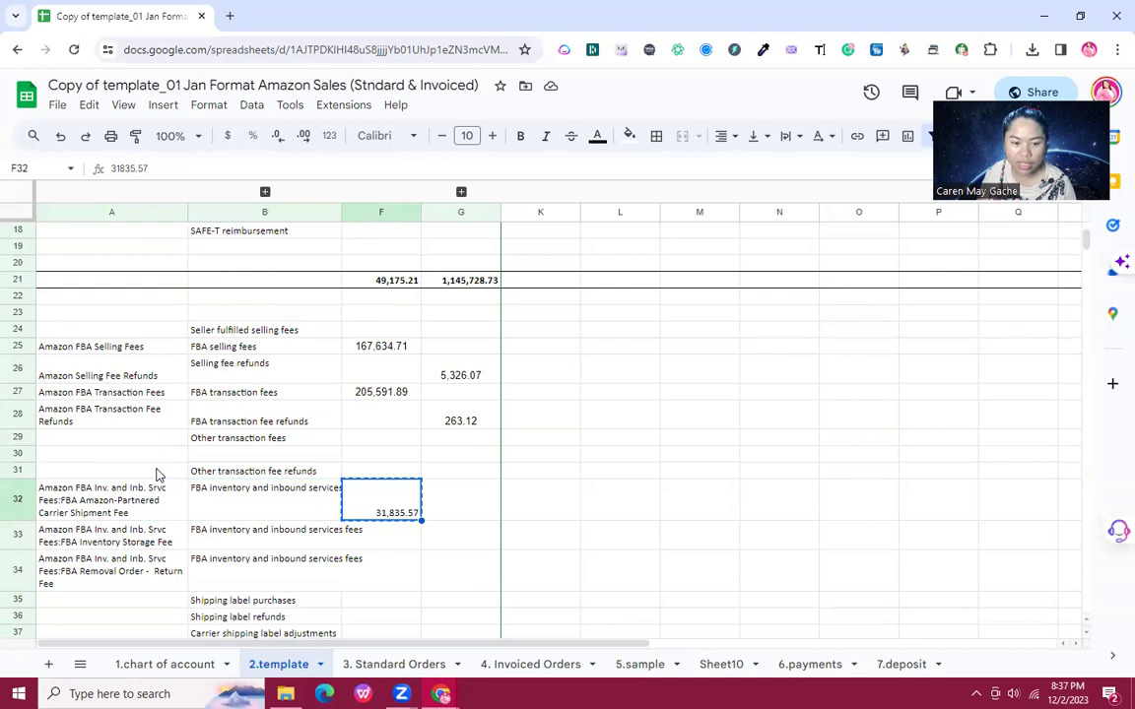
pyautogui.hotkey('alt', 'Tab')
pyautogui.hotkey('ctrl', 'v')
pyautogui.press('Tab')
pyautogui.press('Tab')
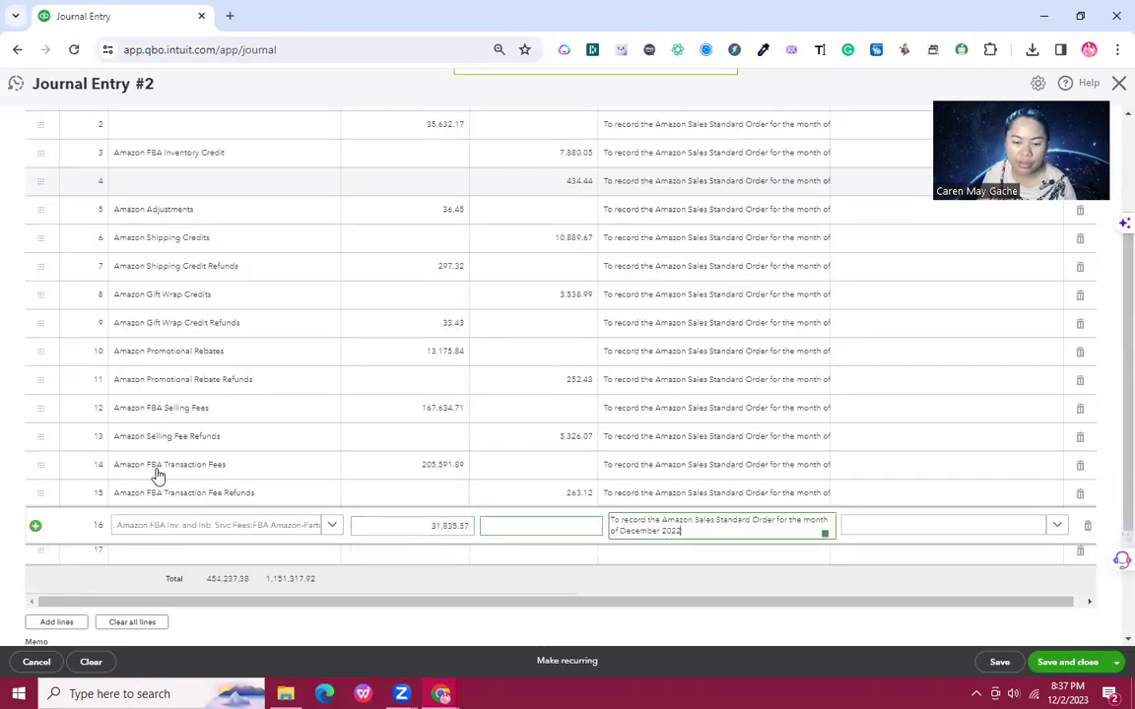
pyautogui.press('Tab')
pyautogui.press('Tab')
pyautogui.press('Tab')
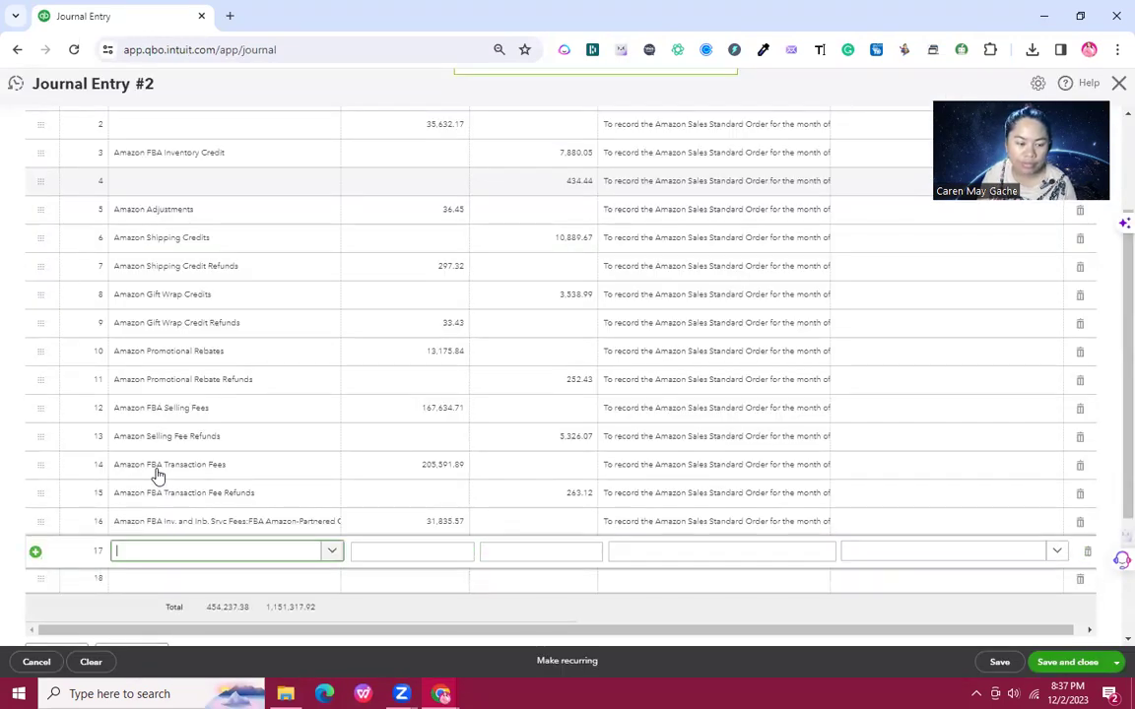
# Step: Set the account of journal line 17 to the existing Amazon Service Fees account, copying its name from the template's service fees row
pyautogui.hotkey('alt', 'Tab')
pyautogui.press('Down')
pyautogui.press('Down')
pyautogui.press('Down')
pyautogui.press('Down')
pyautogui.press('Down')
pyautogui.press('Down')
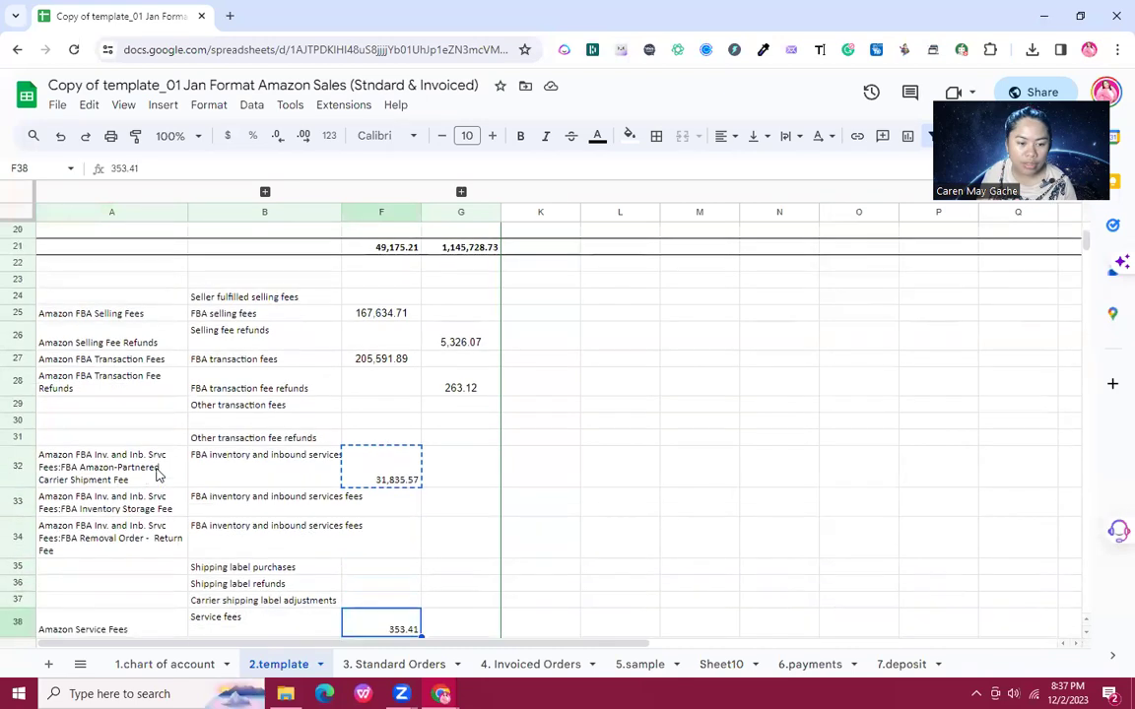
pyautogui.press('Down')
pyautogui.press('Down')
pyautogui.press('Down')
pyautogui.press('Down')
pyautogui.press('Up')
pyautogui.press('Up')
pyautogui.press('Up')
pyautogui.press('Up')
pyautogui.press('Left')
pyautogui.press('Left')
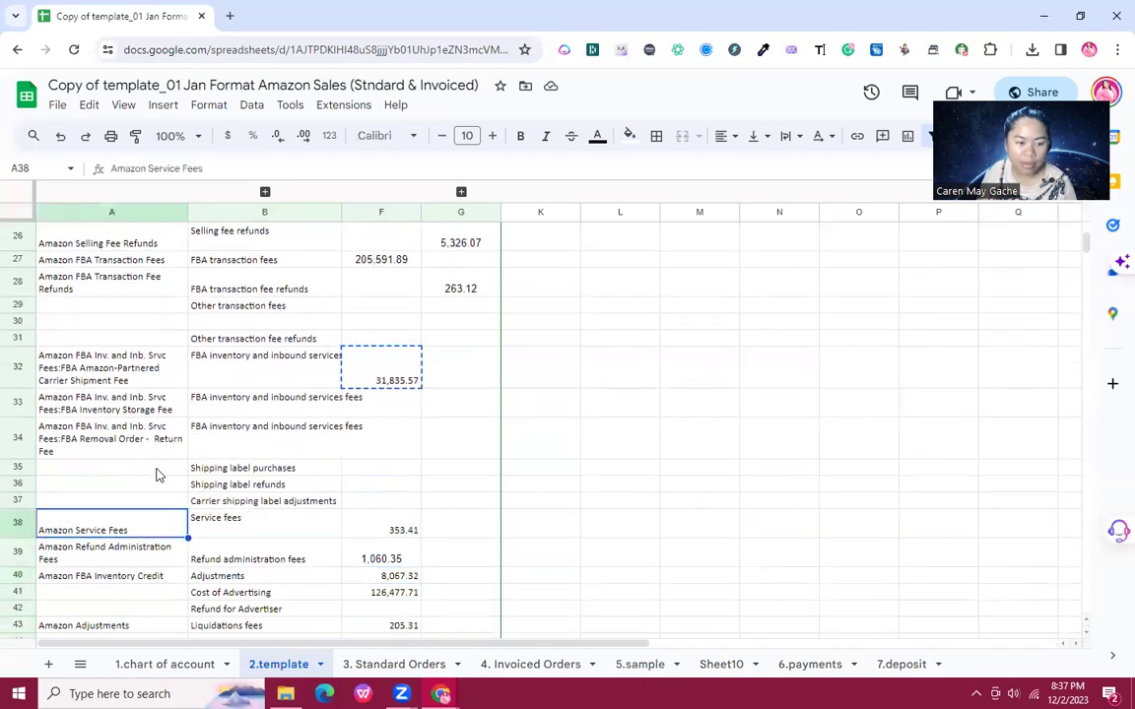
pyautogui.hotkey('ctrl', 'c')
pyautogui.hotkey('alt', 'Tab')
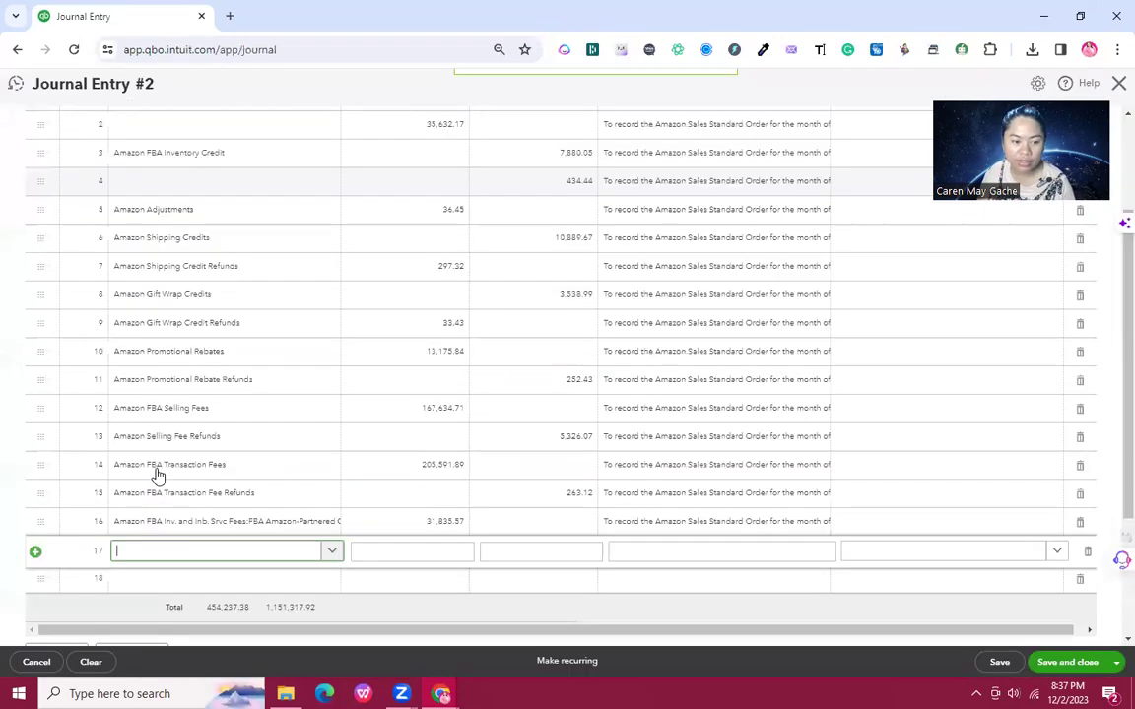
pyautogui.hotkey('ctrl', 'v')
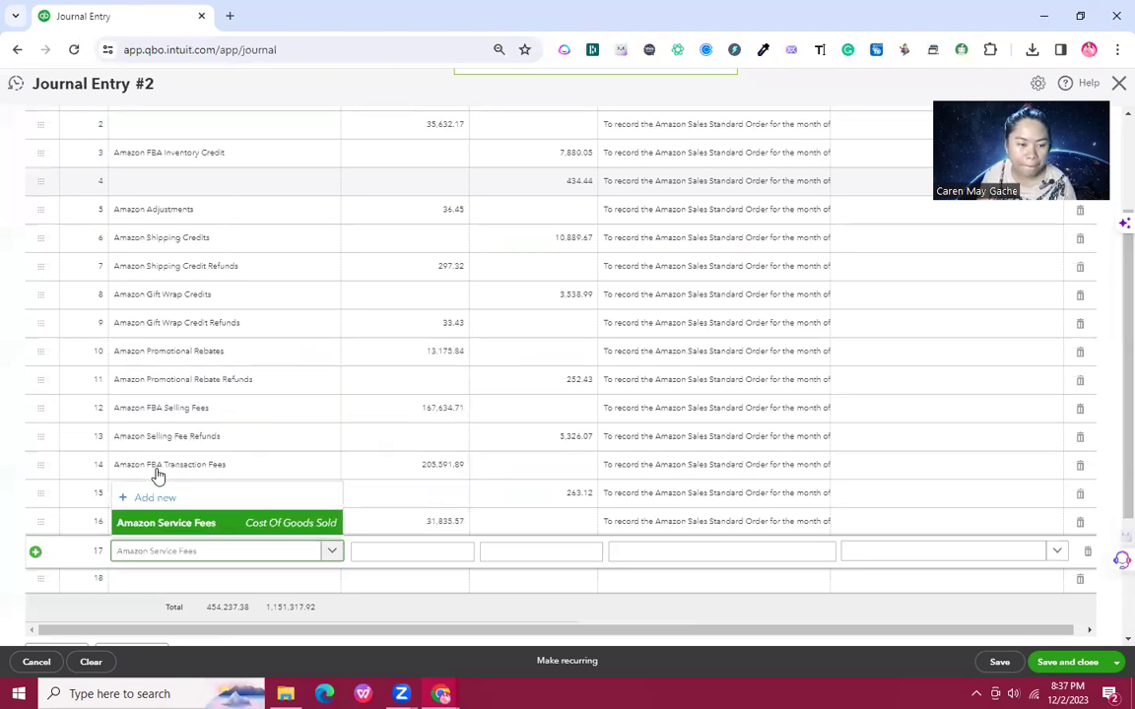
pyautogui.press('Return')
pyautogui.press('Tab')
# Step: Enter the 353.41 service fees amount from the template as the debit of journal line 17, and move on to line 18
pyautogui.hotkey('alt', 'Tab')
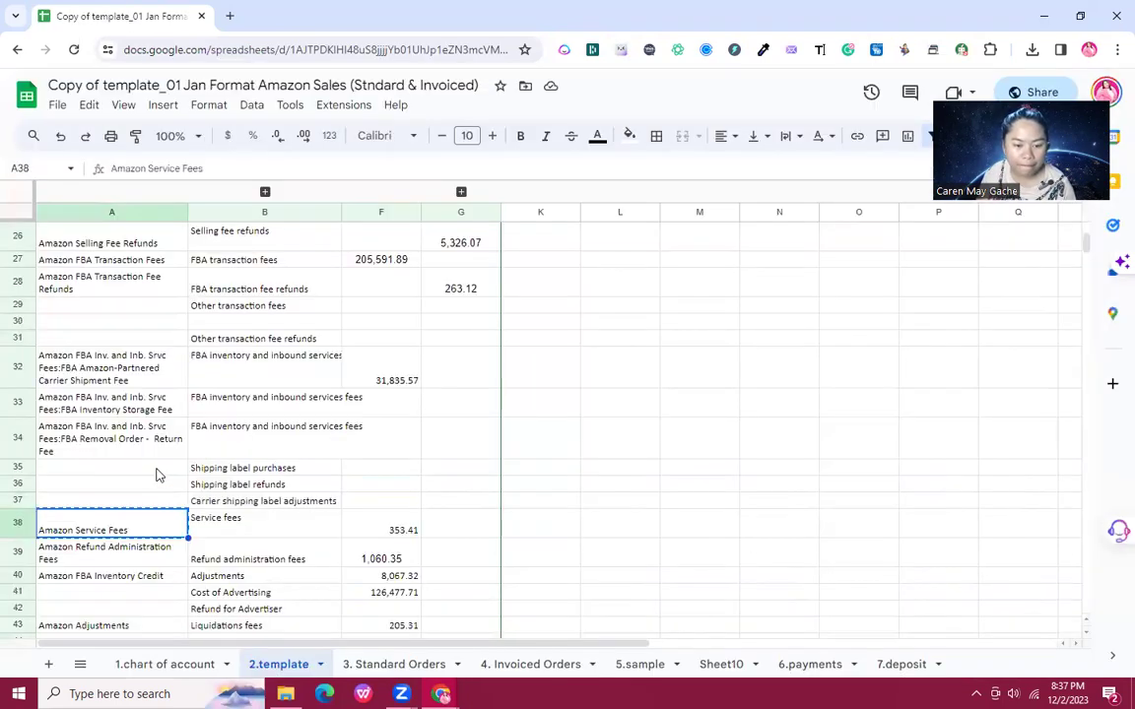
pyautogui.hotkey('ctrl', 'c')
pyautogui.hotkey('alt', 'Tab')
pyautogui.hotkey('ctrl', 'v')
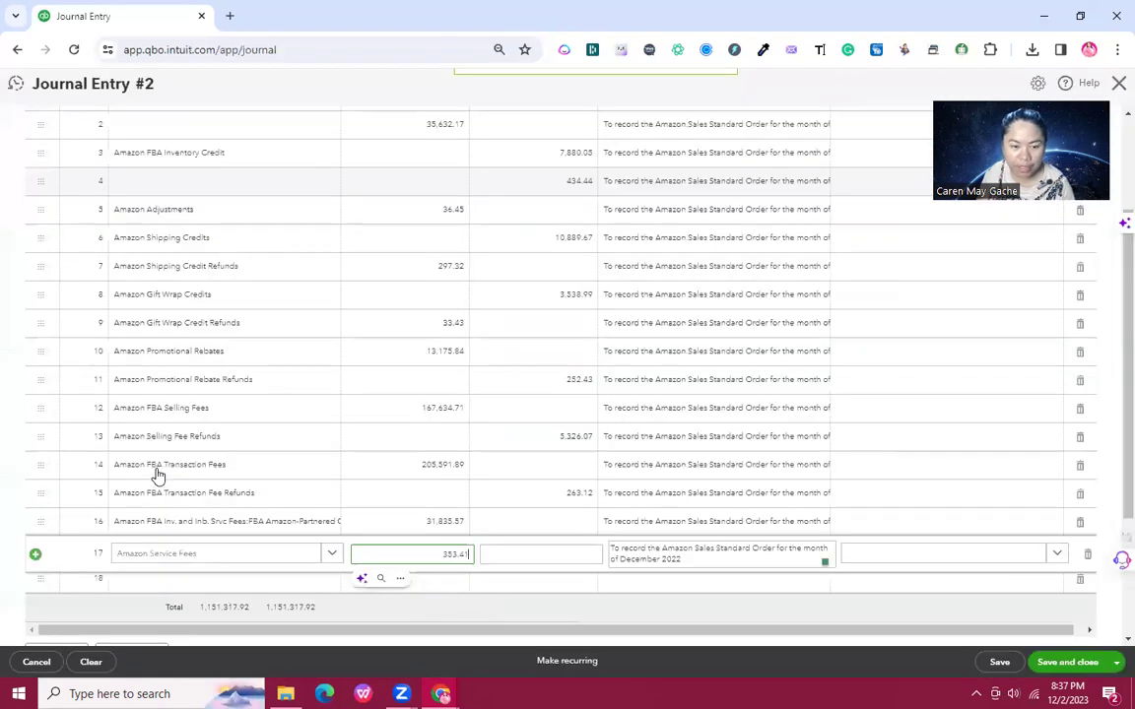
pyautogui.press('Tab')
pyautogui.press('Tab')
pyautogui.press('Tab')
pyautogui.press('Tab')
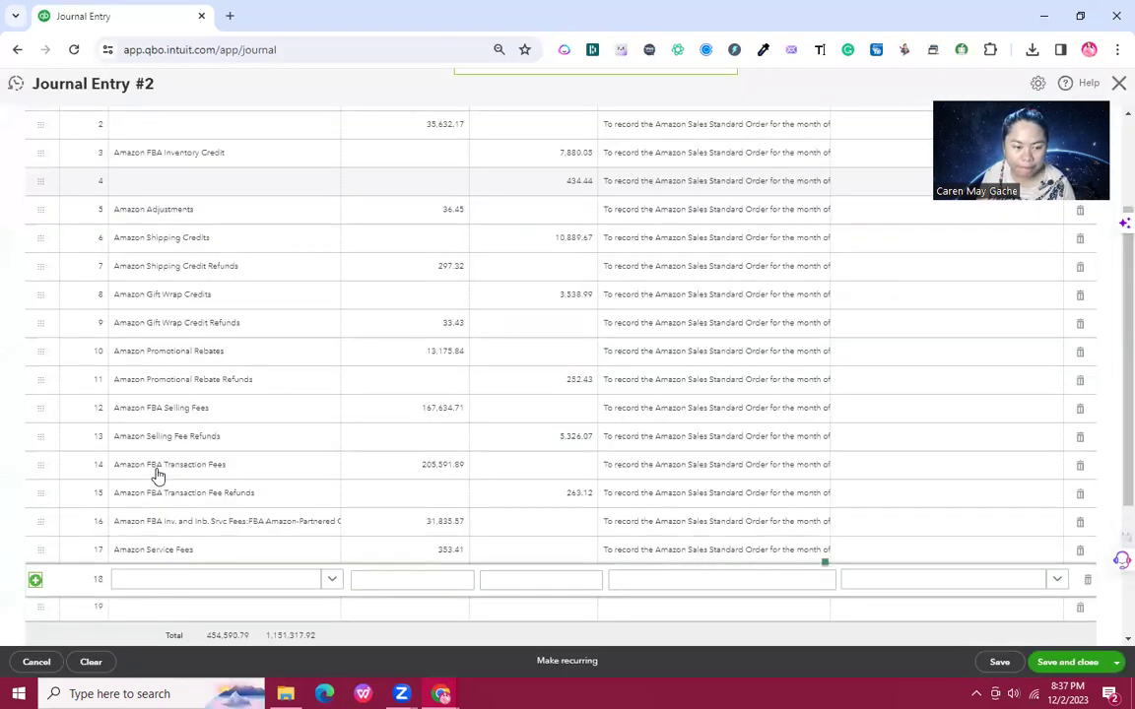
# Step: Set the account of journal line 18 to Amazon Refund Administration Fees, copying its name from the template
pyautogui.hotkey('alt', 'Tab')
pyautogui.press('Down')
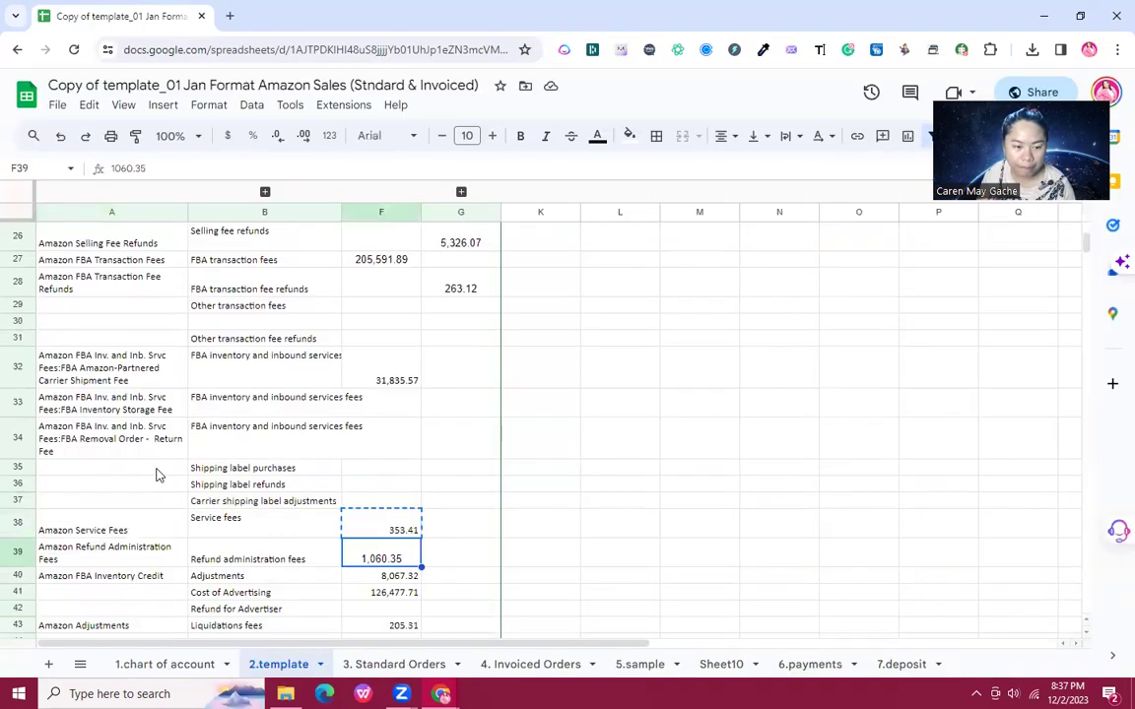
pyautogui.press('Home')
pyautogui.hotkey('ctrl', 'c')
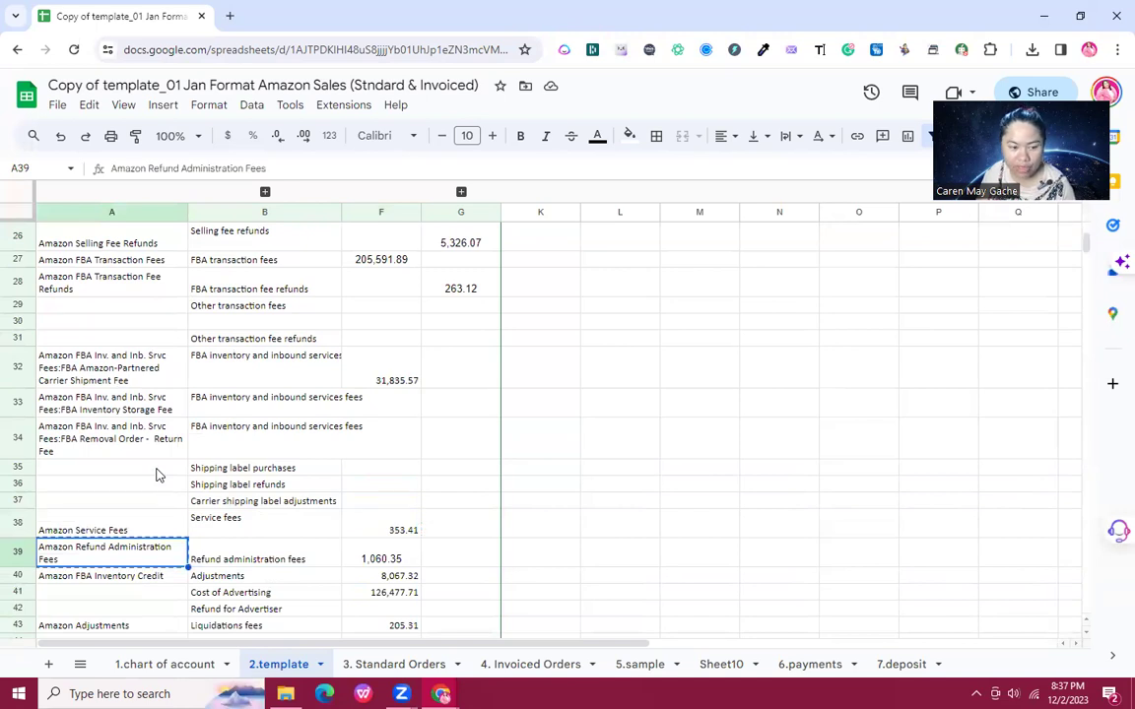
pyautogui.hotkey('alt', 'Tab')
pyautogui.hotkey('ctrl', 'v')
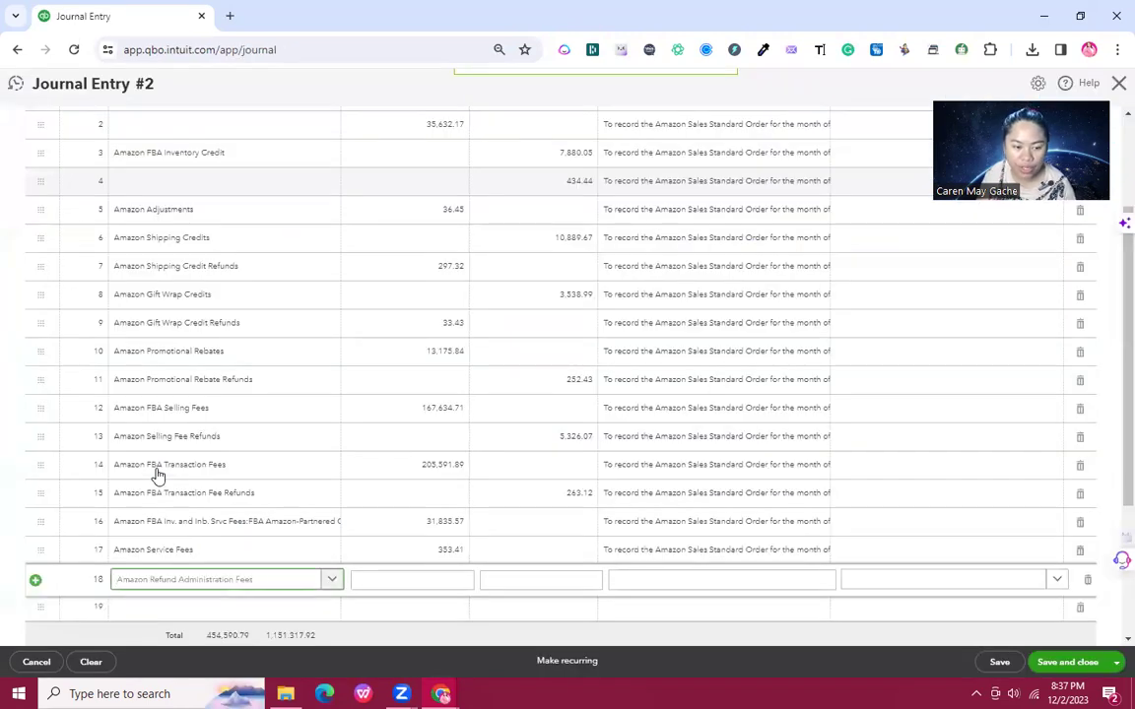
pyautogui.press('Down')
pyautogui.press('Tab')
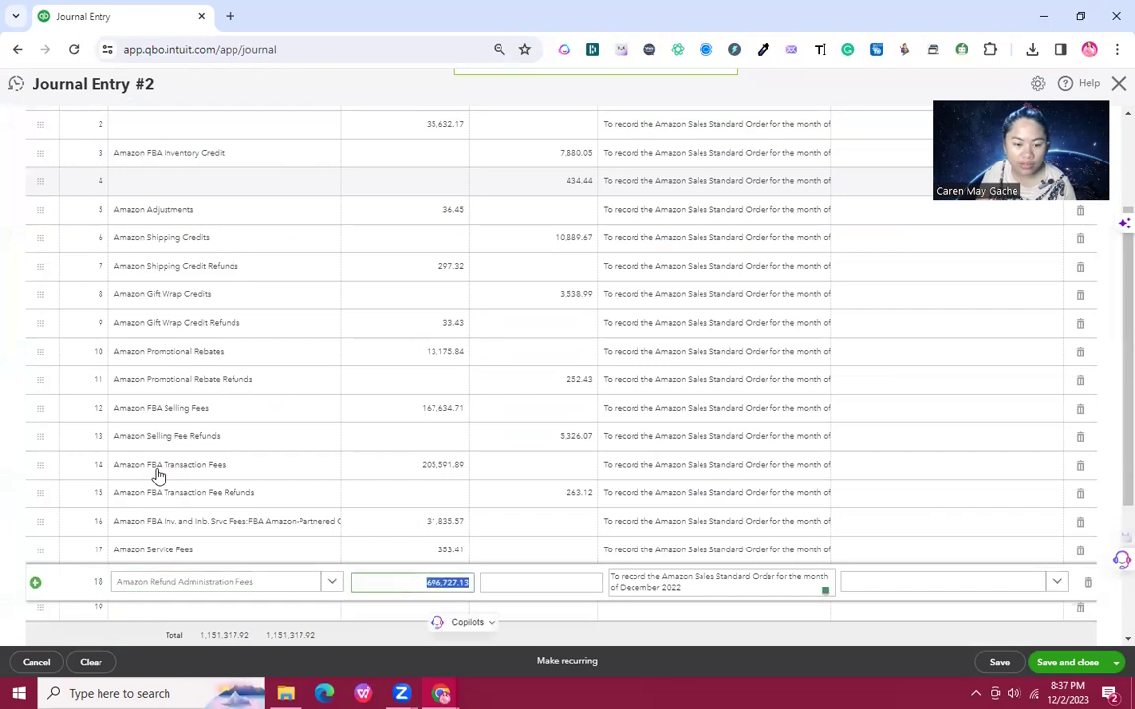
# Step: Enter the 1,060.35 refund administration fees amount from the template as the debit of journal line 18, and move on to line 19
pyautogui.hotkey('alt', 'Tab')
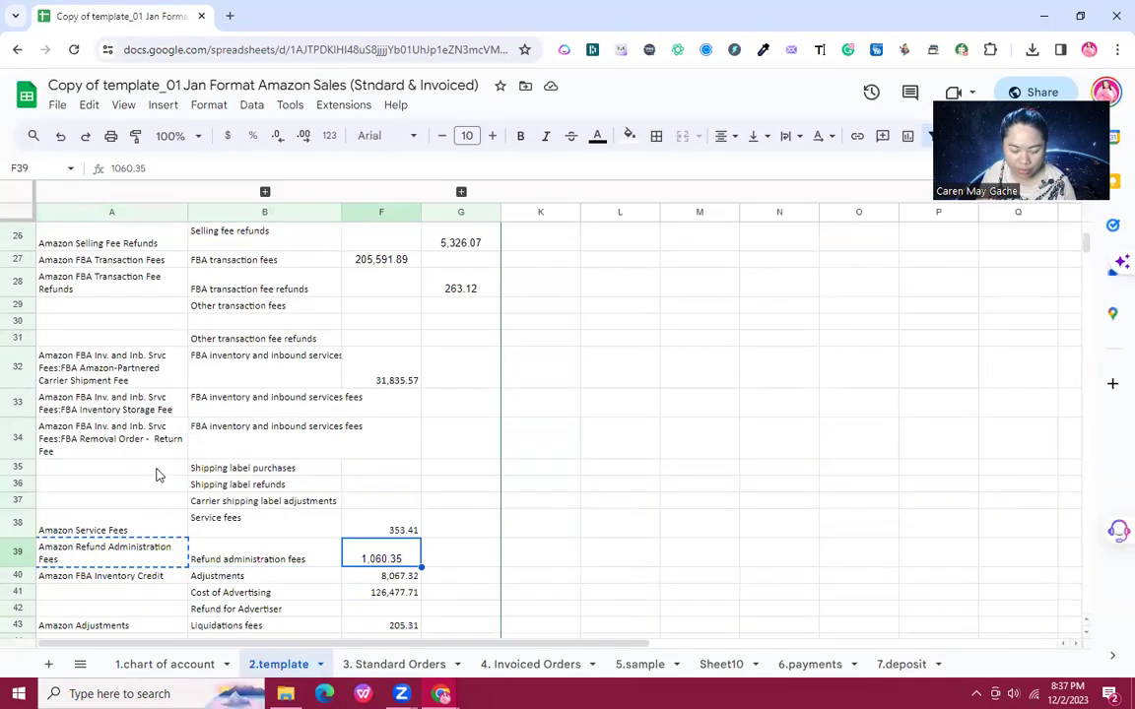
pyautogui.hotkey('ctrl', 'c')
pyautogui.hotkey('alt', 'Tab')
pyautogui.hotkey('ctrl', 'v')
pyautogui.press('Tab')
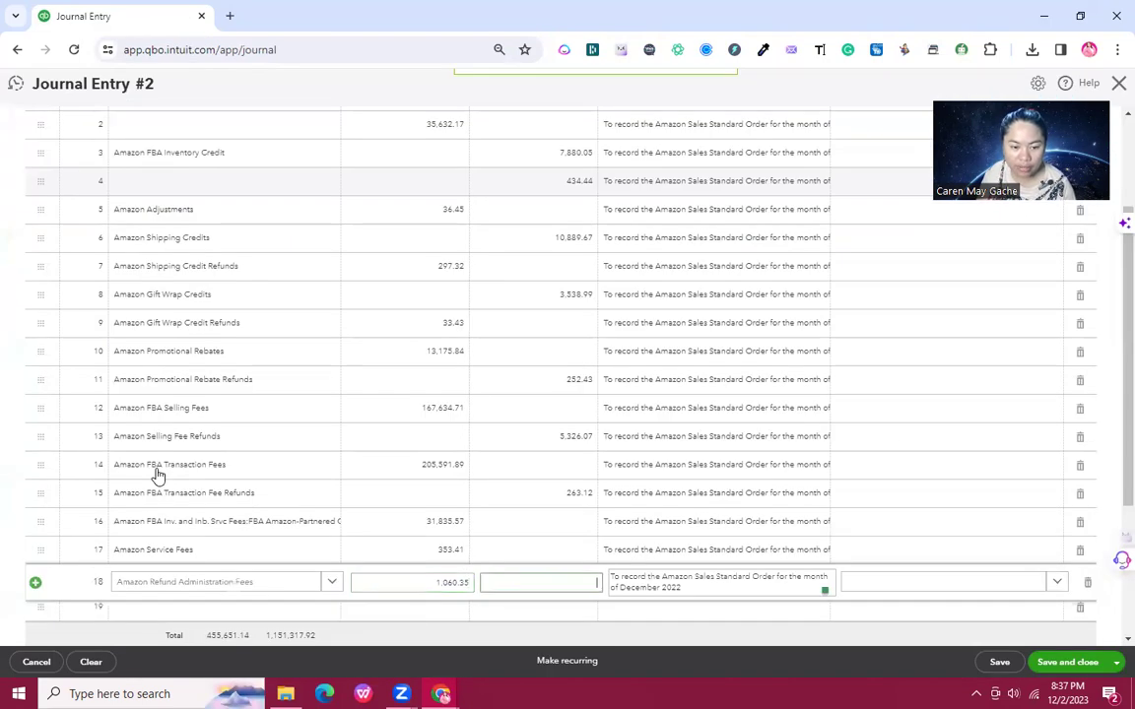
pyautogui.press('Tab')
pyautogui.press('Tab')
pyautogui.press('Tab')
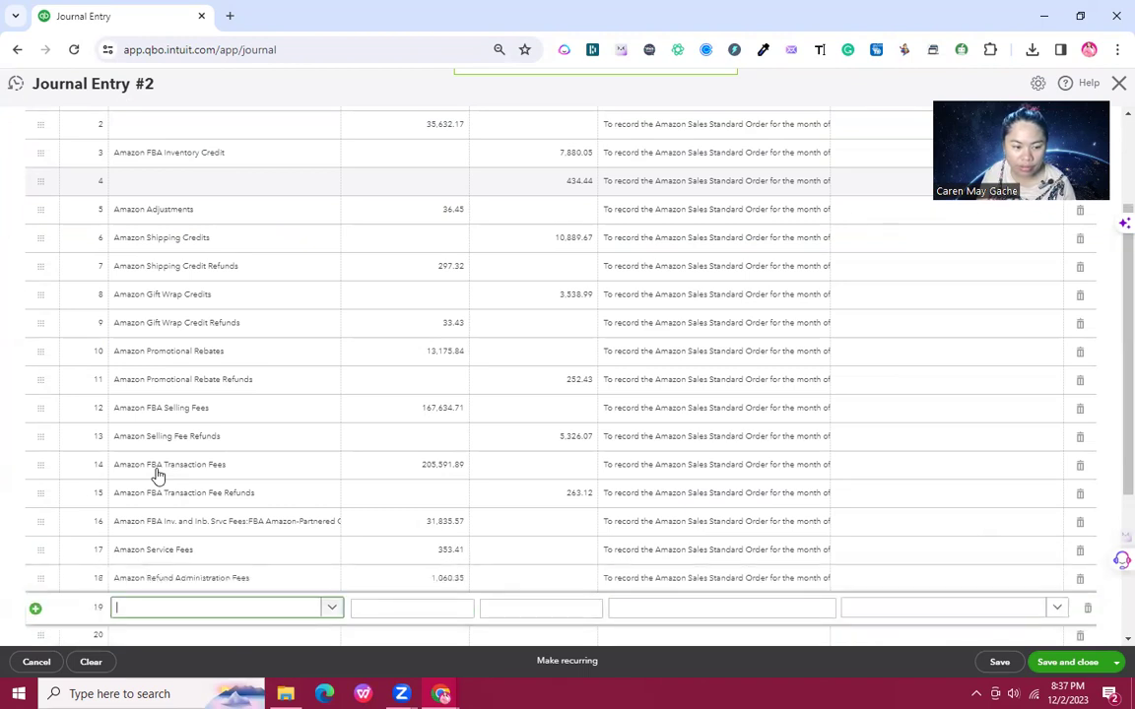
# Step: Set the account of journal line 19 to the existing Amazon FBA Inventory Credit account, copying its name from the template's adjustments row
pyautogui.hotkey('alt', 'Tab')
pyautogui.press('Down')
pyautogui.press('Left')
pyautogui.press('Left')
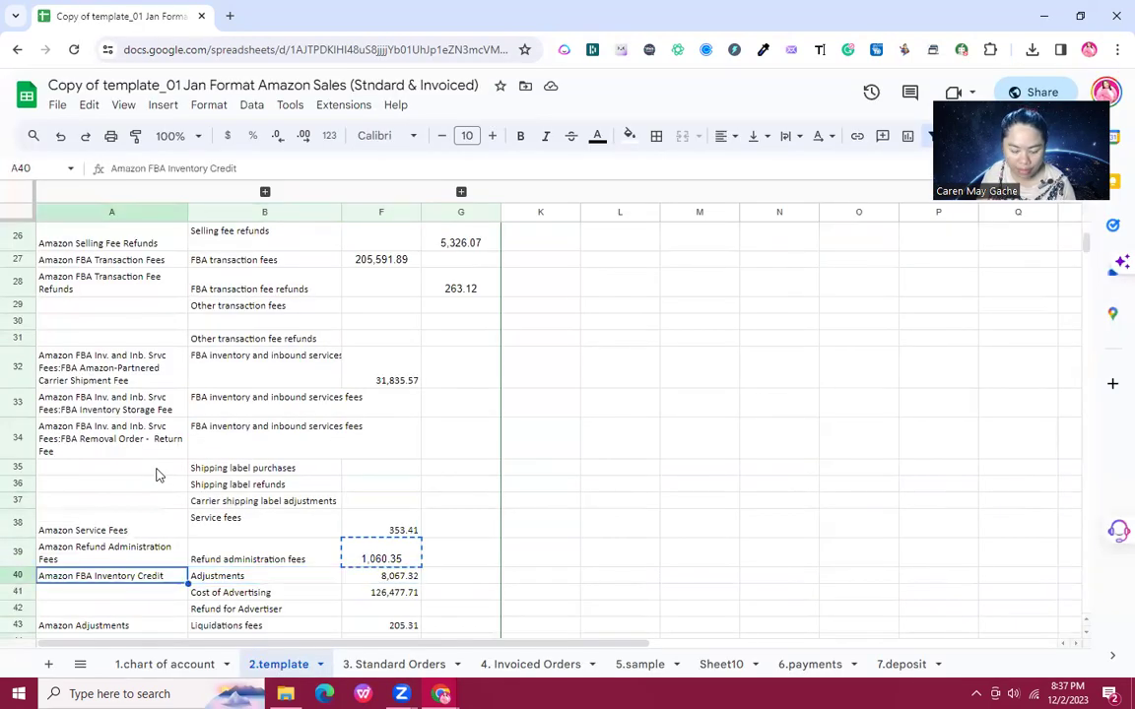
pyautogui.hotkey('ctrl', 'c')
pyautogui.hotkey('alt', 'Tab')
pyautogui.hotkey('ctrl', 'v')
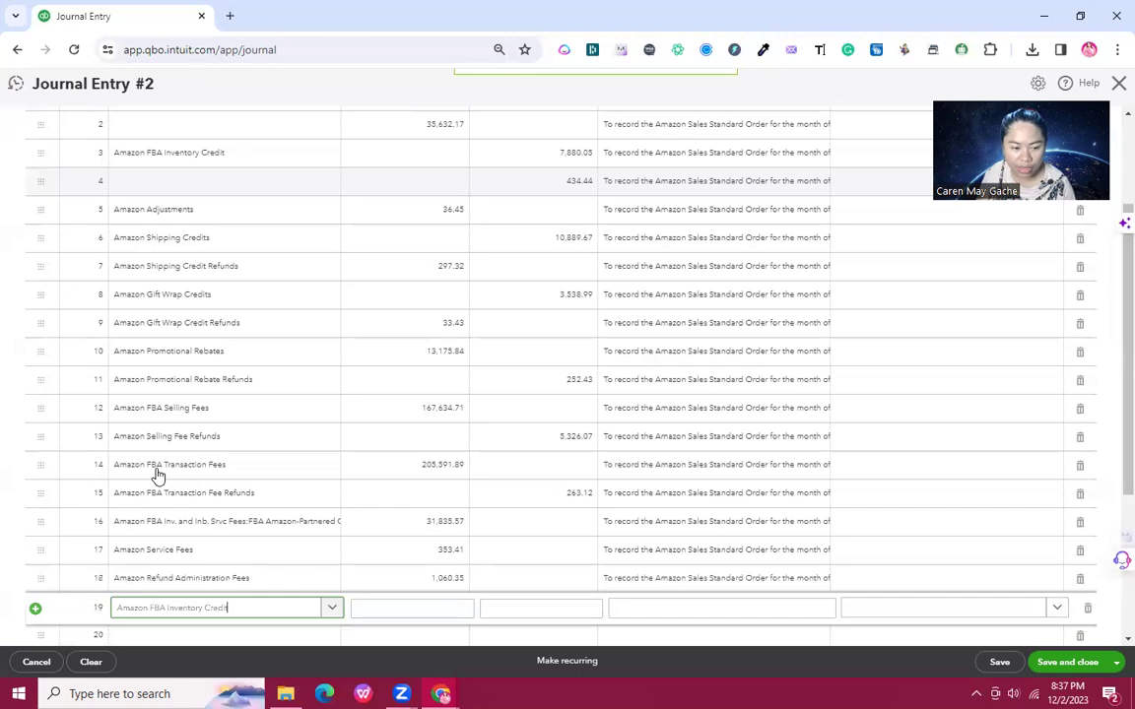
pyautogui.press('Down')
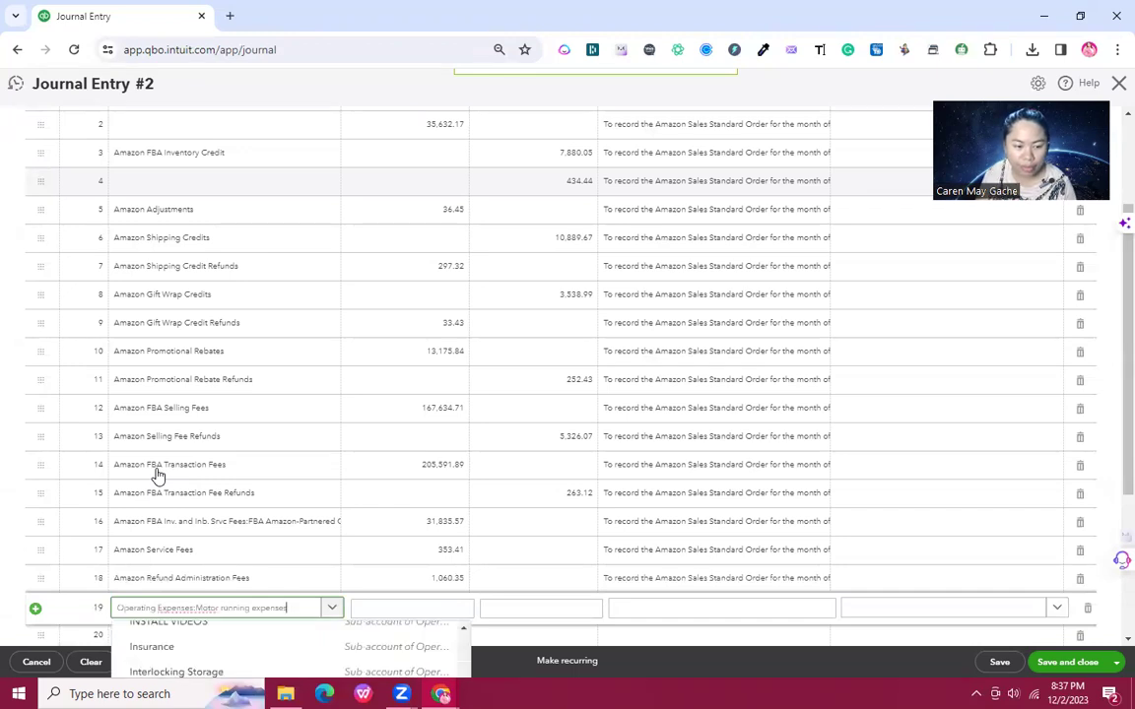
pyautogui.hotkey('ctrl', 'a')
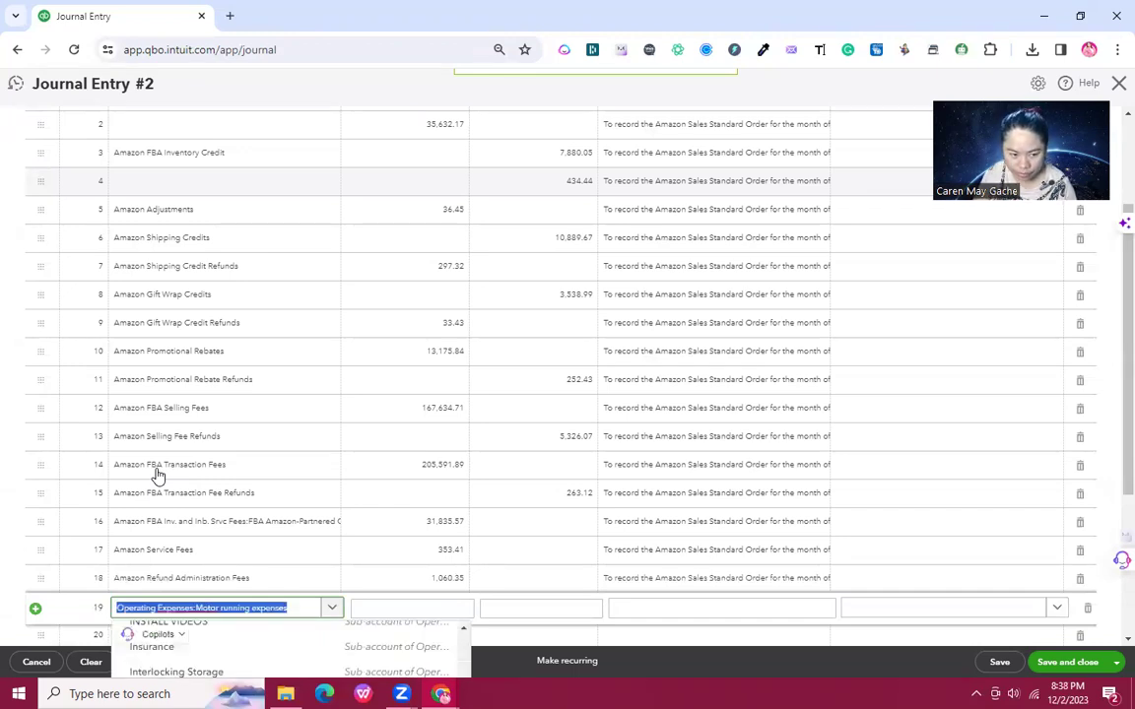
pyautogui.hotkey('ctrl', 'v')
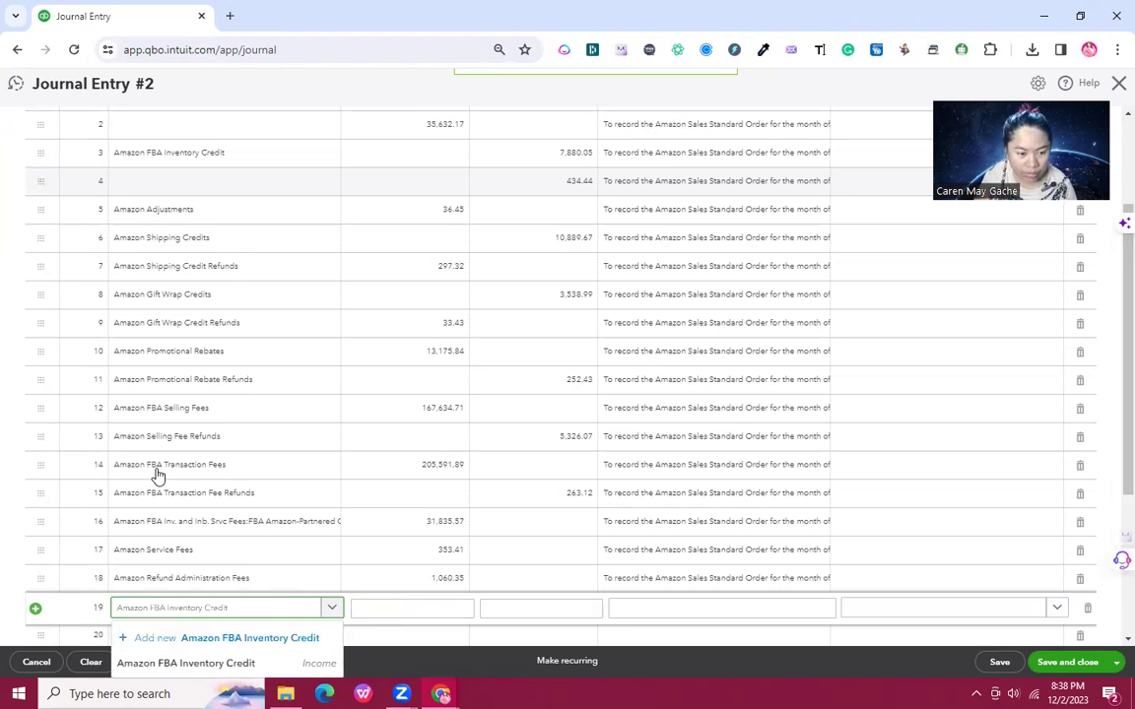
pyautogui.press('Tab')
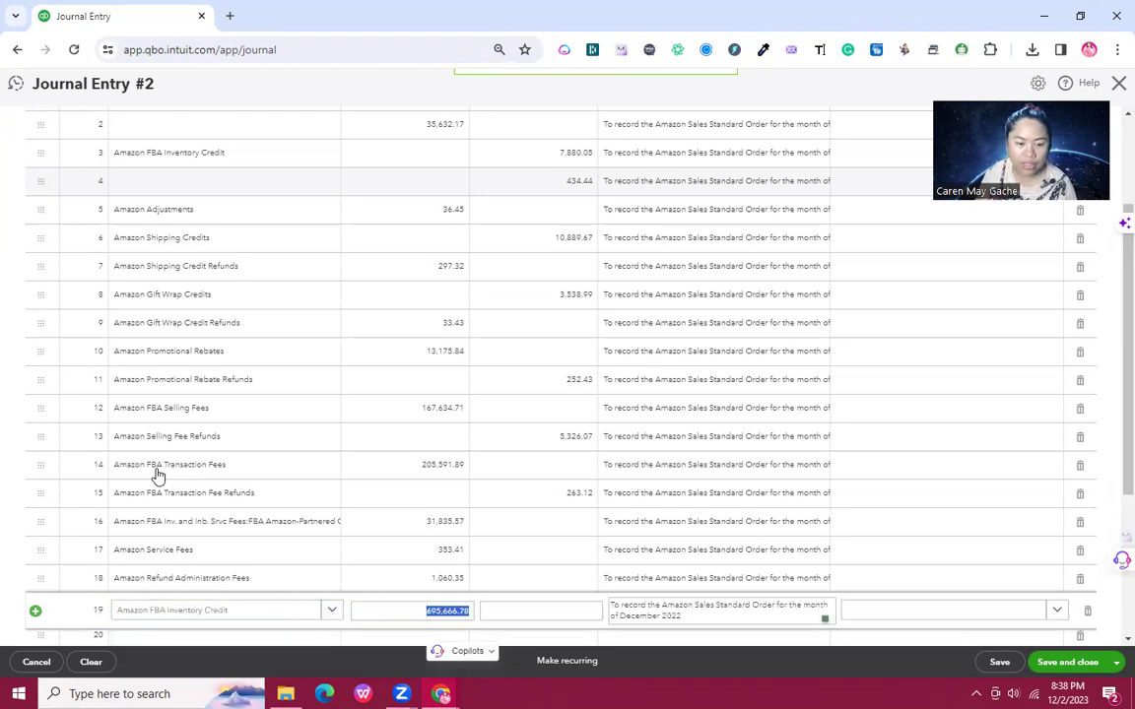
# Step: Enter the 8,067.32 adjustments amount from the template as the debit of journal line 19, and move on to line 20
pyautogui.hotkey('alt', 'Tab')
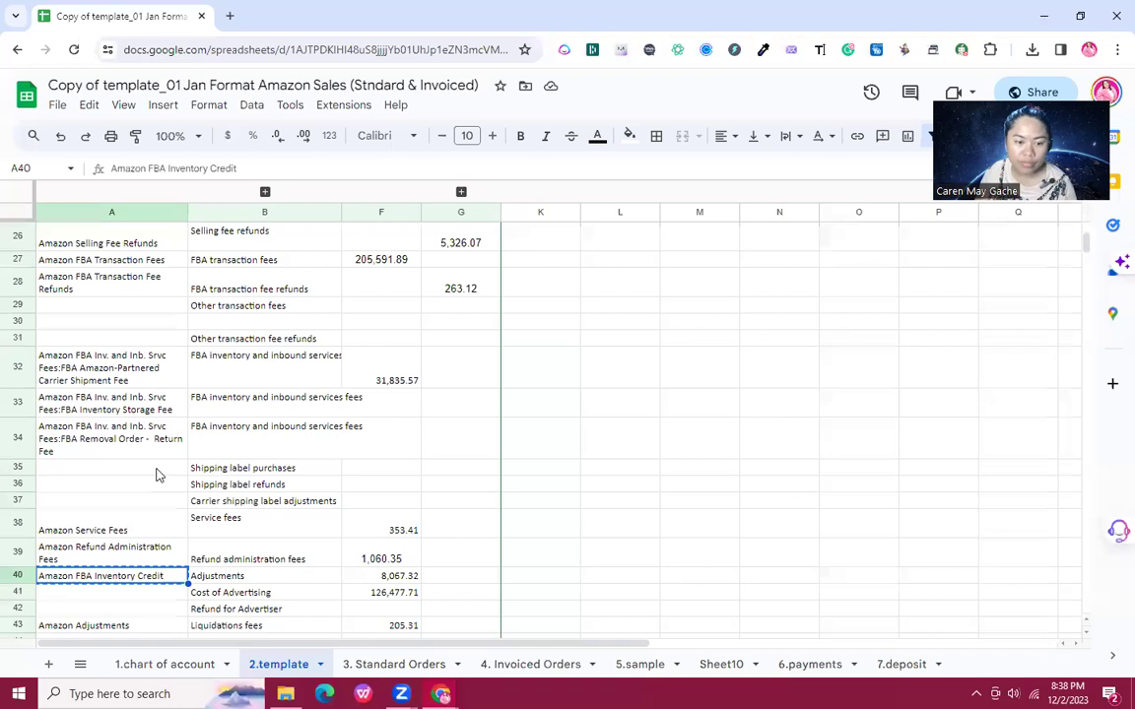
pyautogui.hotkey('ctrl', 'c')
pyautogui.press('Right')
pyautogui.press('Right')
pyautogui.press('Right')
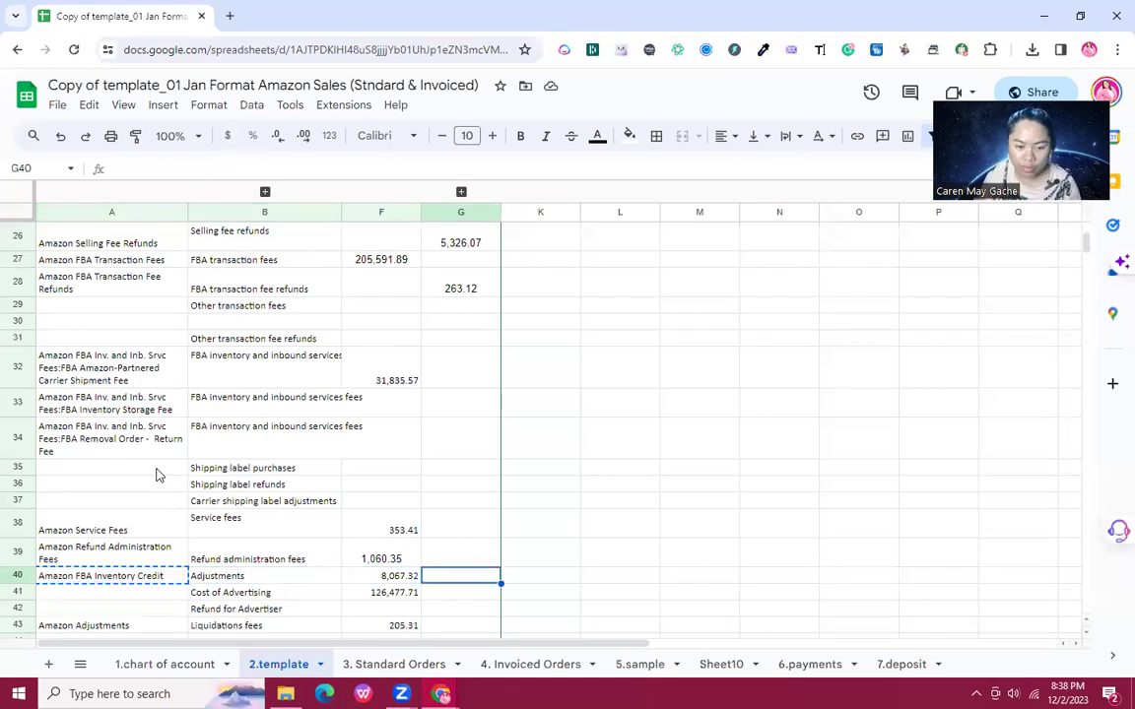
pyautogui.press('Left')
pyautogui.hotkey('ctrl', 'c')
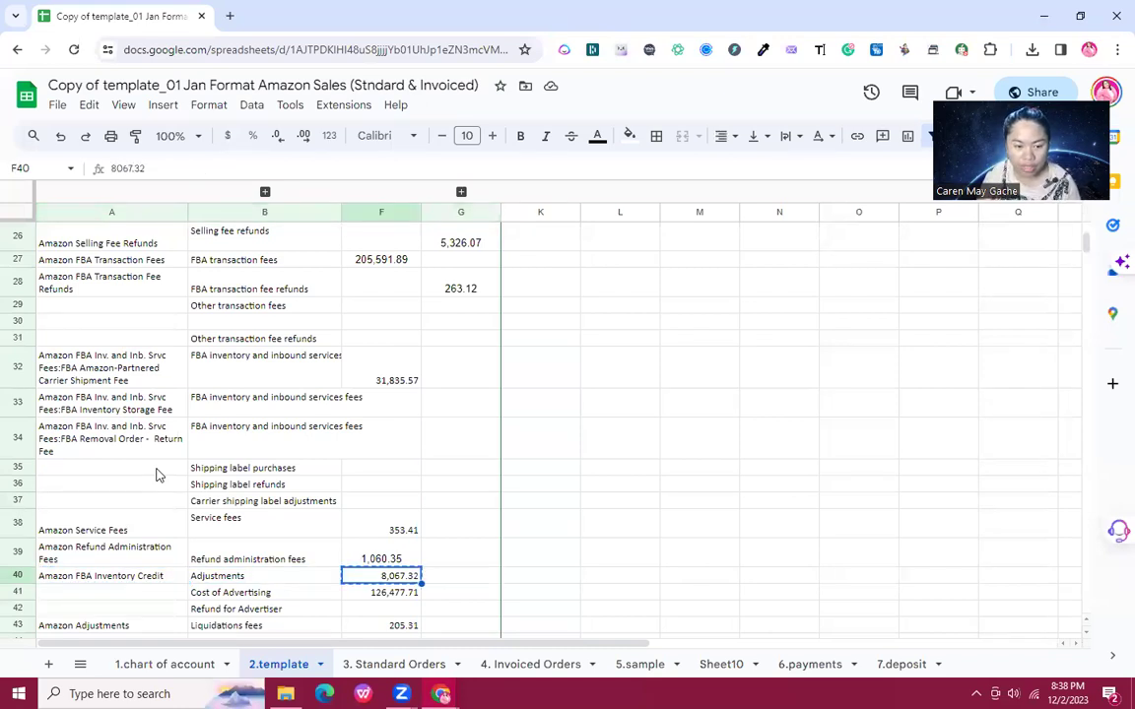
pyautogui.hotkey('alt', 'Tab')
pyautogui.hotkey('ctrl', 'v')
pyautogui.press('Tab')
pyautogui.press('Tab')
pyautogui.press('Tab')
pyautogui.press('Tab')
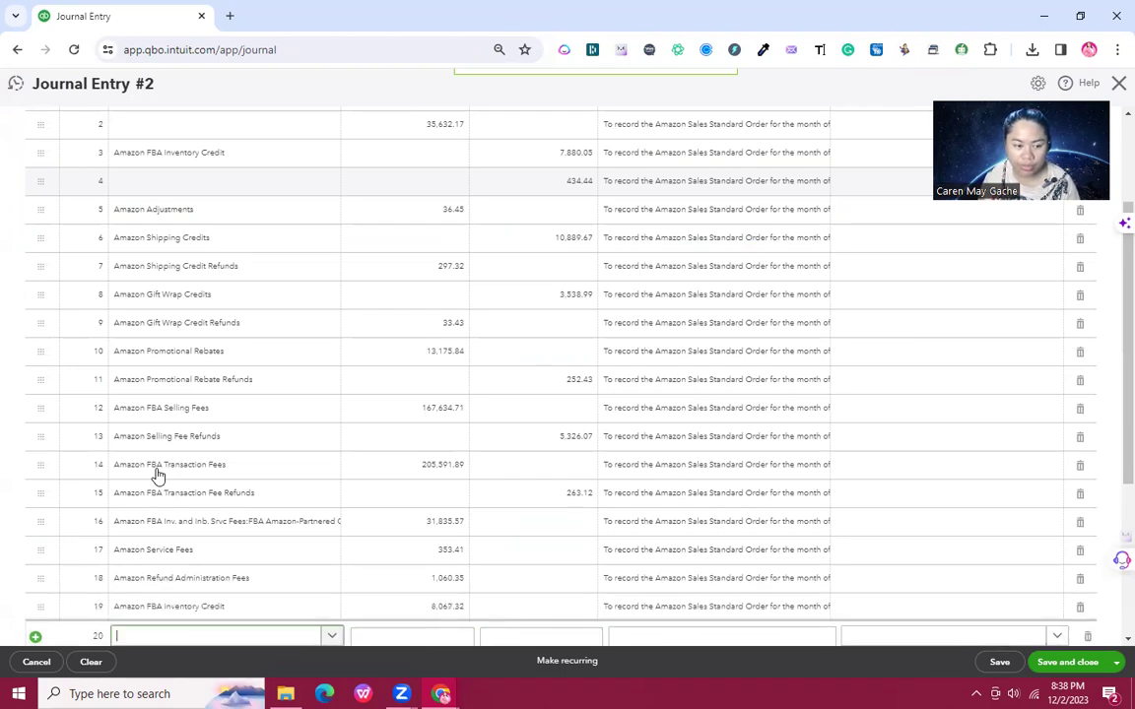
# Step: Check the template's Cost of Advertising row and the rows below it for the account to use on journal line 20
pyautogui.hotkey('alt', 'Tab')
pyautogui.press('Down')
pyautogui.press('Left')
pyautogui.press('Left')
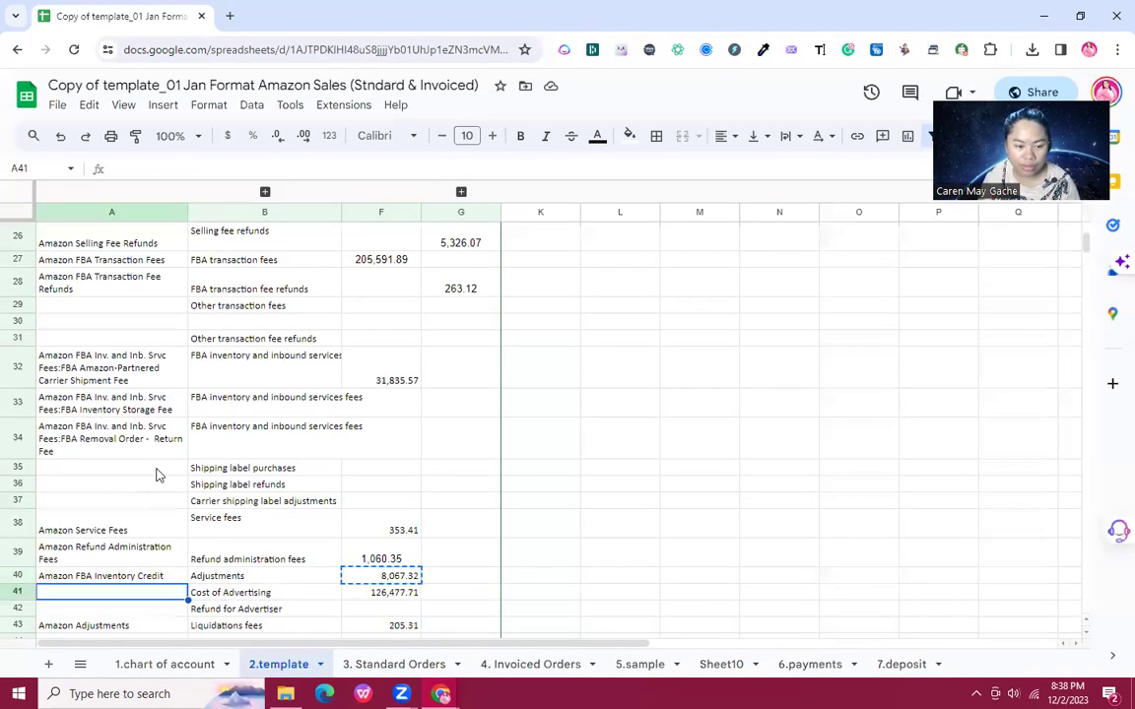
pyautogui.press('Right')
pyautogui.press('Left')
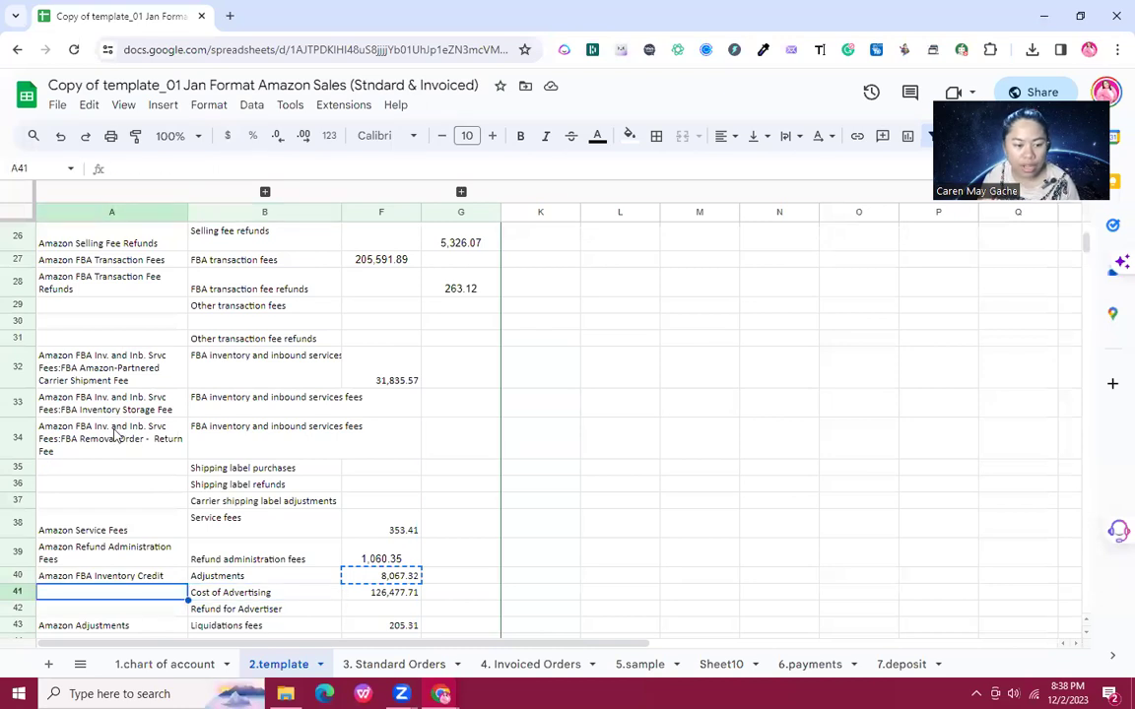
pyautogui.scroll(-2, 111, 547)
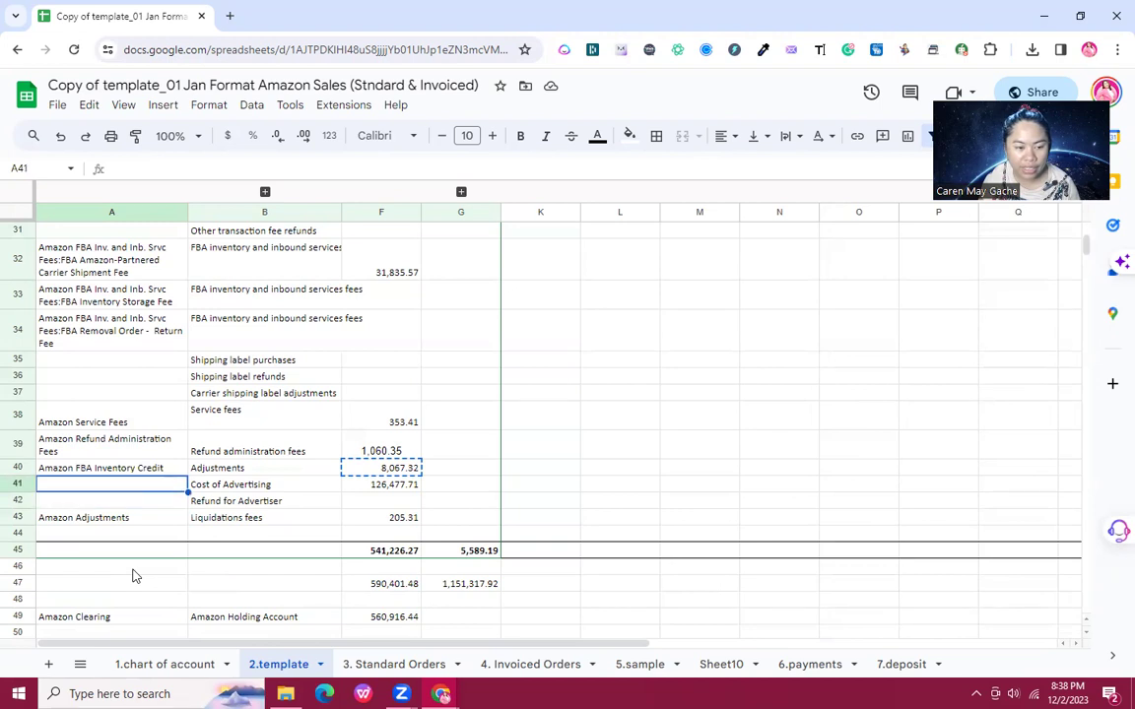
pyautogui.press('Right')
pyautogui.press('Left')
pyautogui.hotkey('alt', 'Tab')
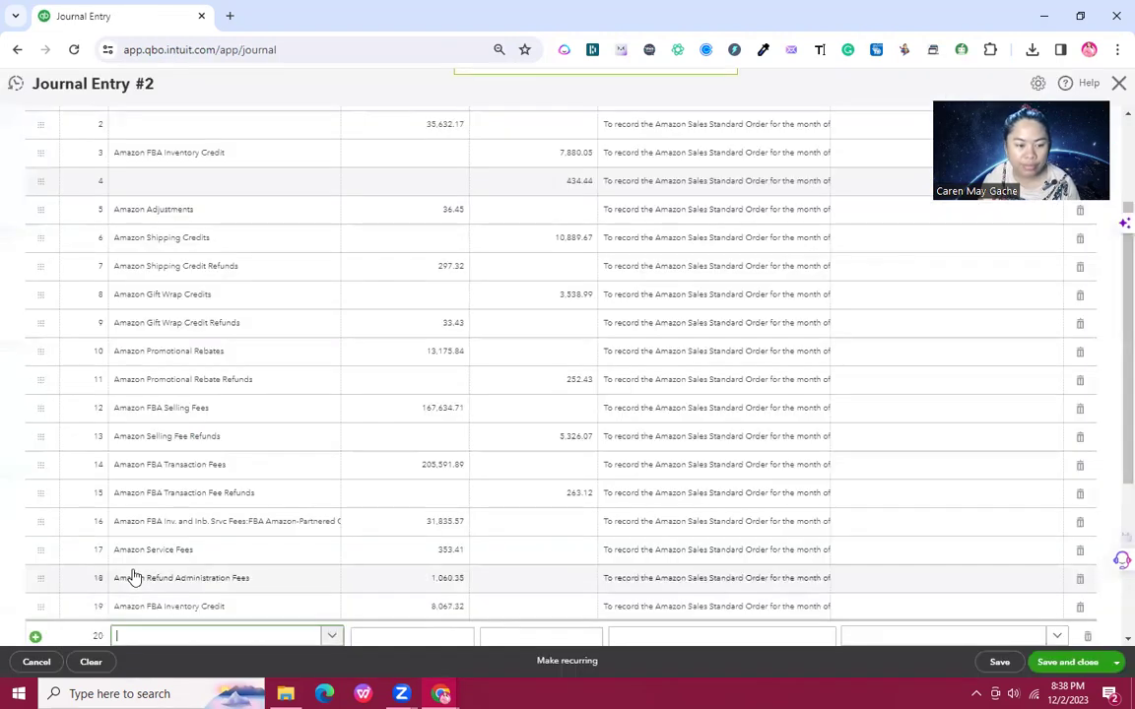
pyautogui.write('a')
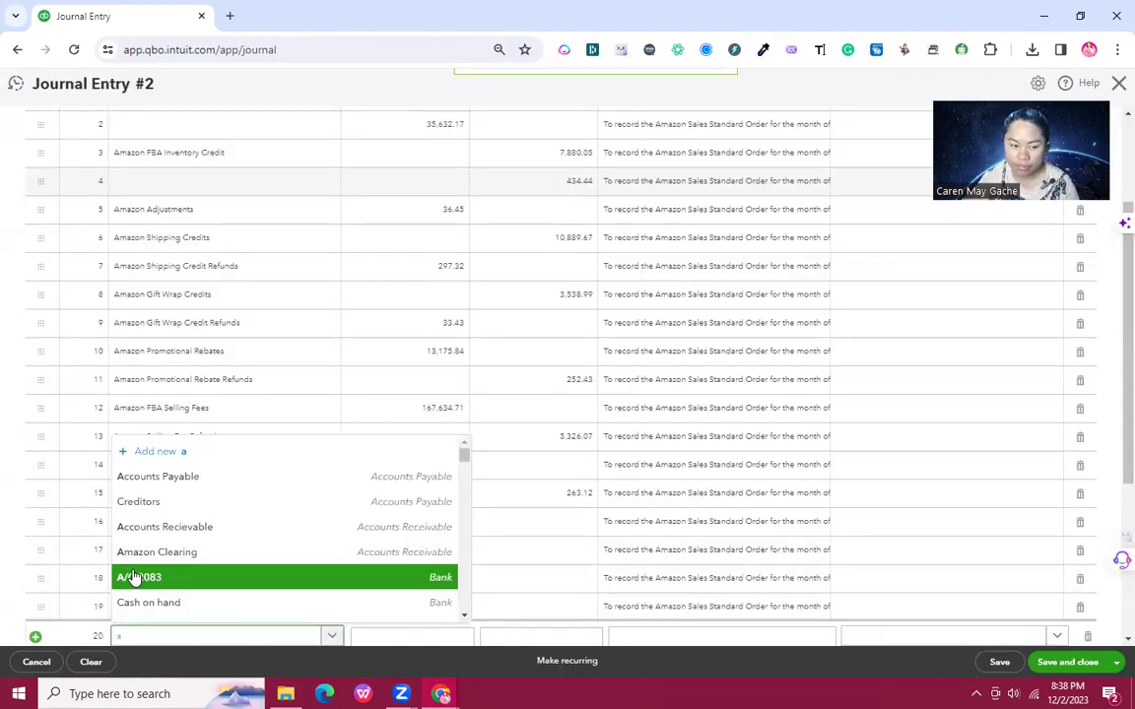
pyautogui.write('d')
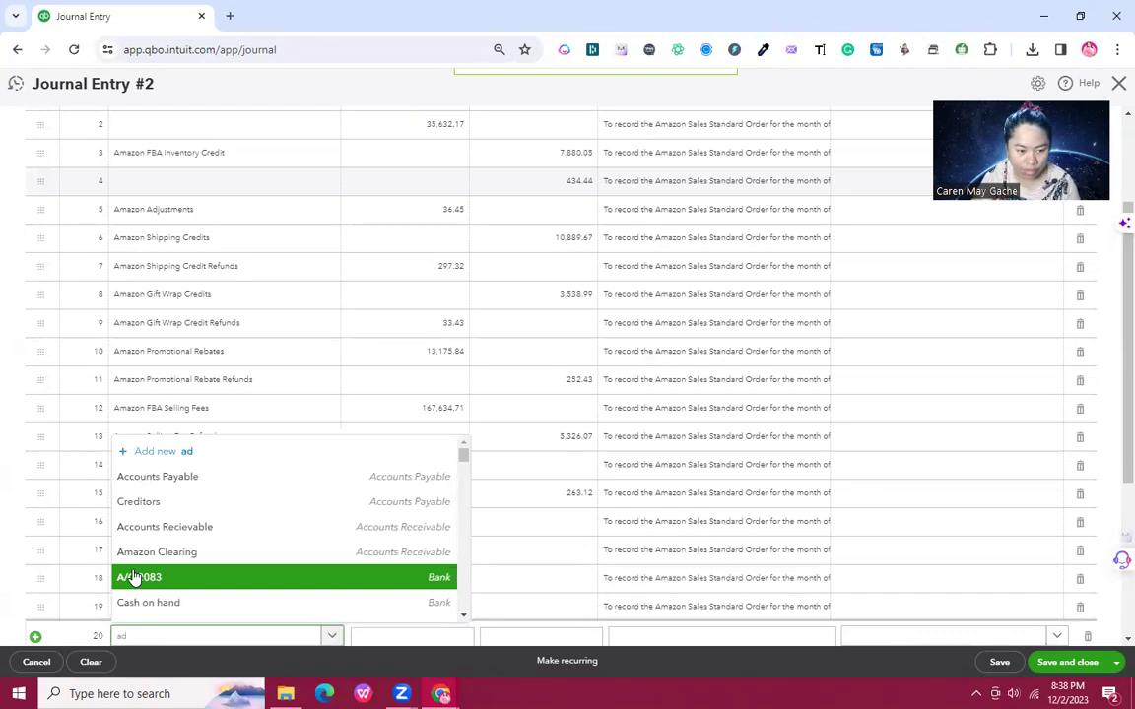
pyautogui.press('BackSpace')
pyautogui.press('BackSpace')
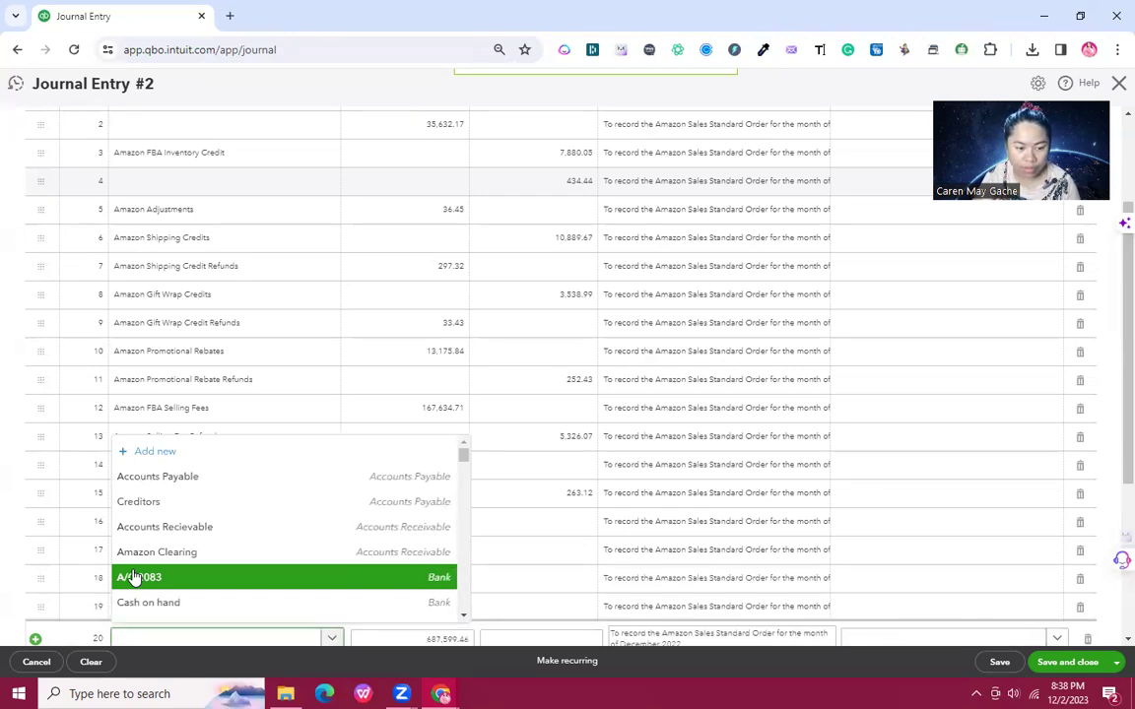
pyautogui.write('Ama')
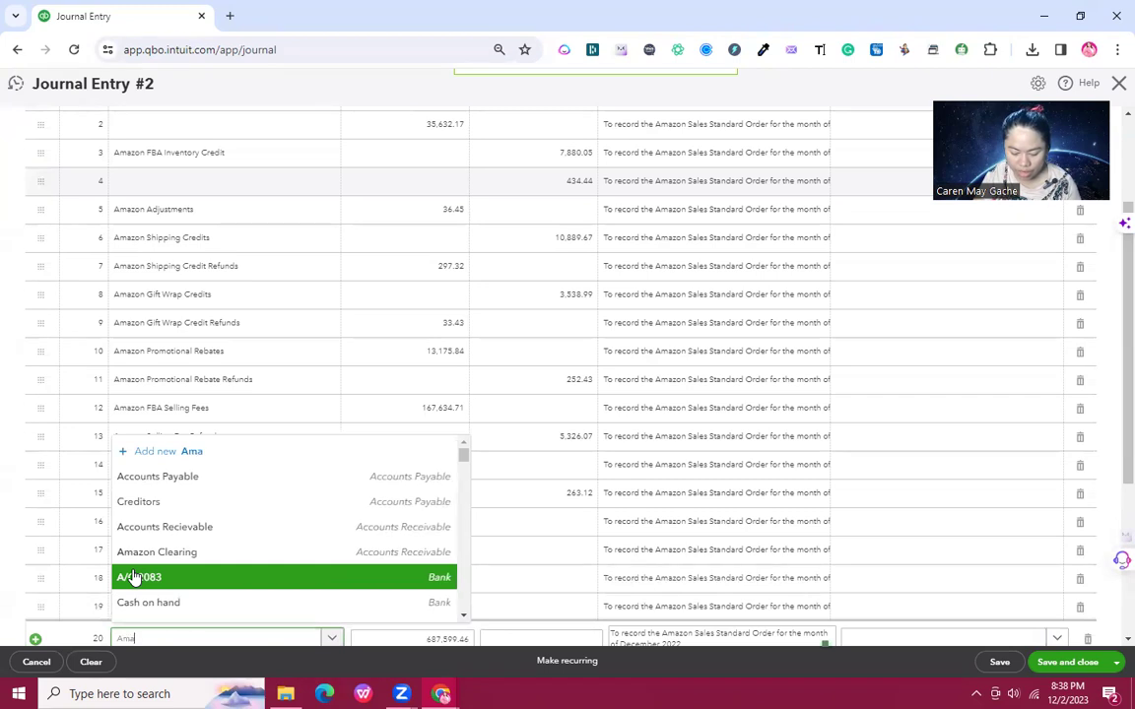
pyautogui.write('zon Adverti')
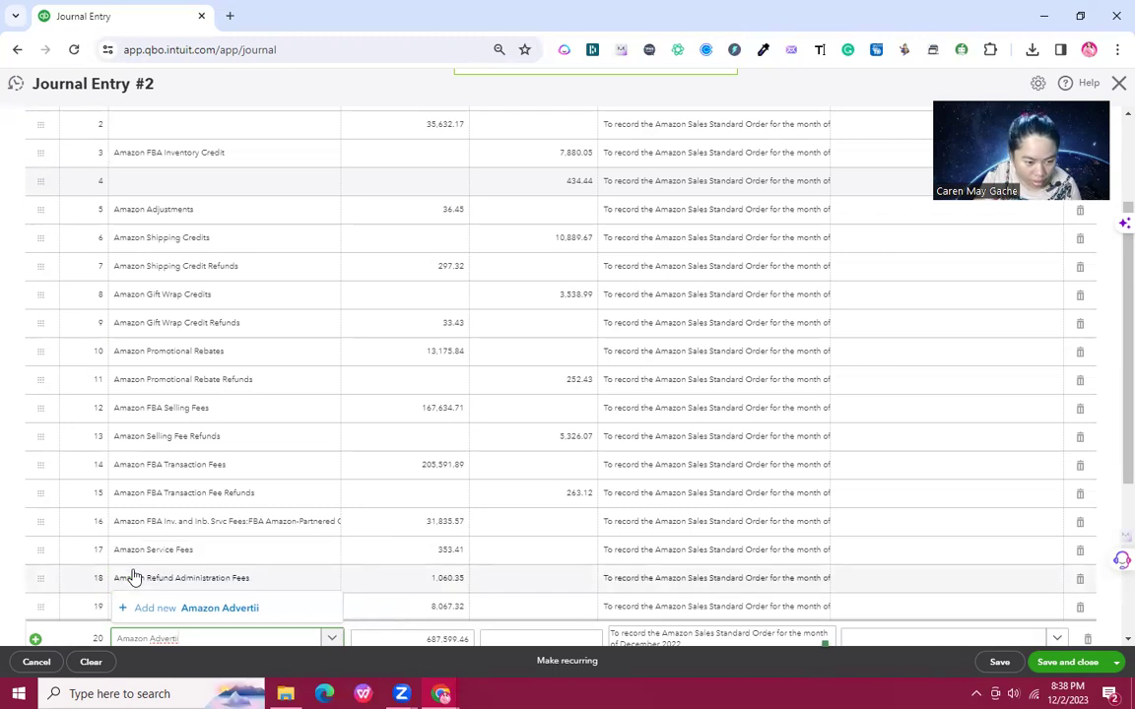
pyautogui.write('sing C')
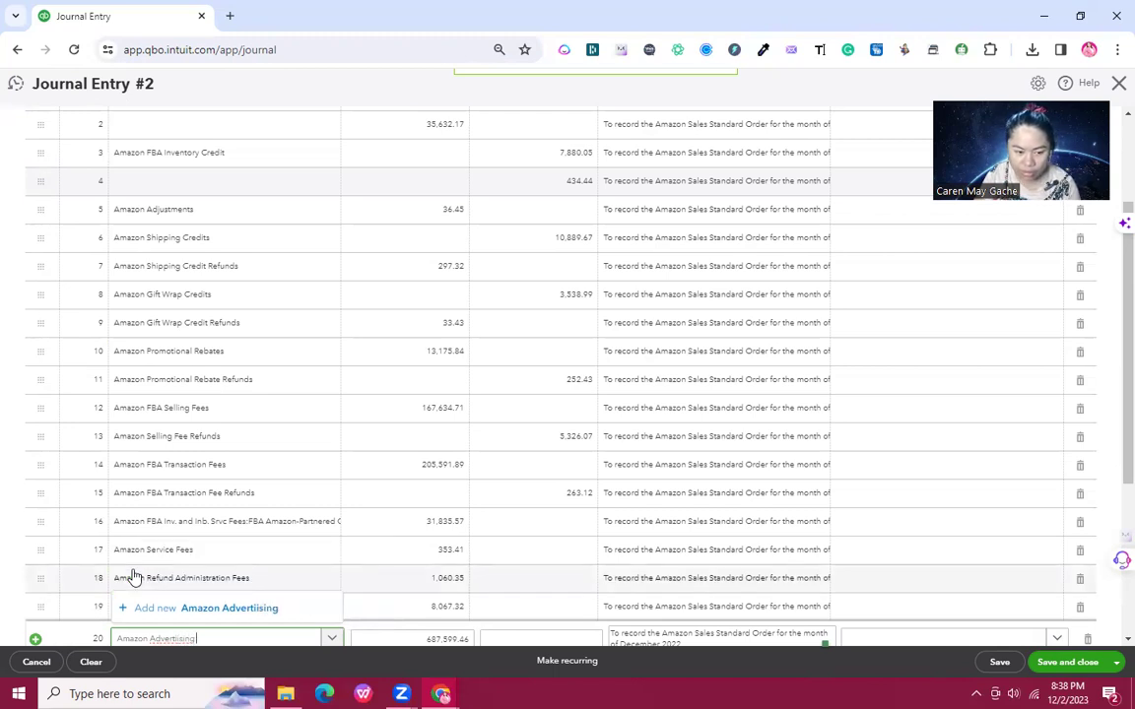
pyautogui.write('ost')
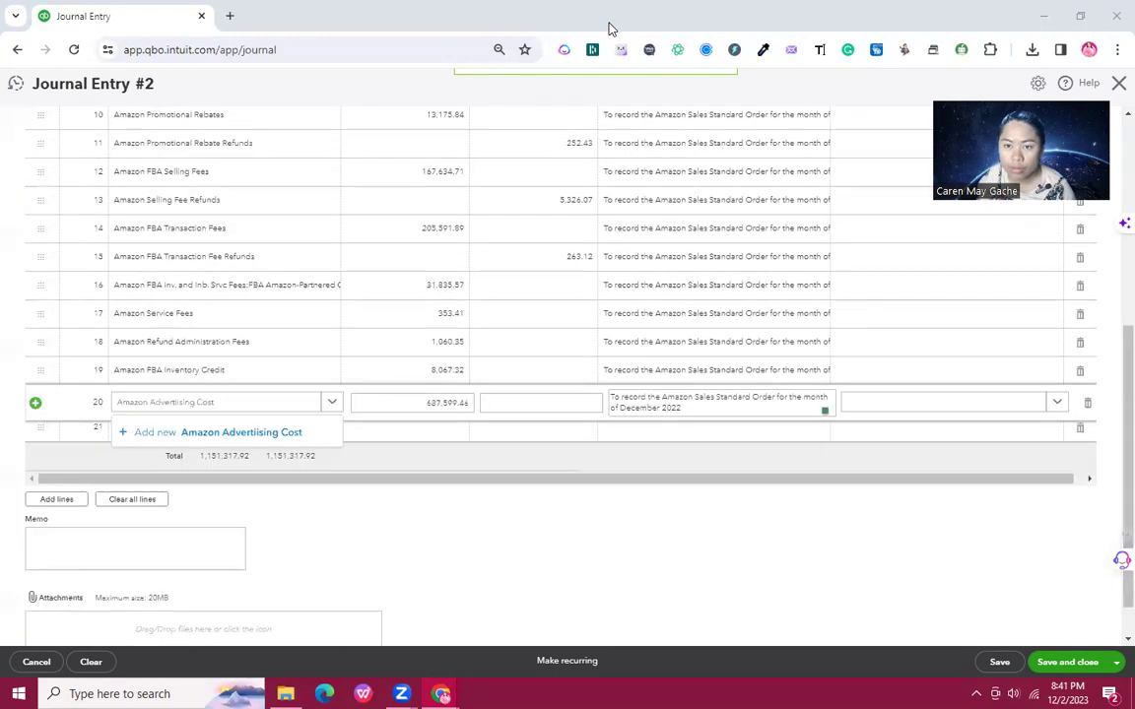
pyautogui.click(253, 408)
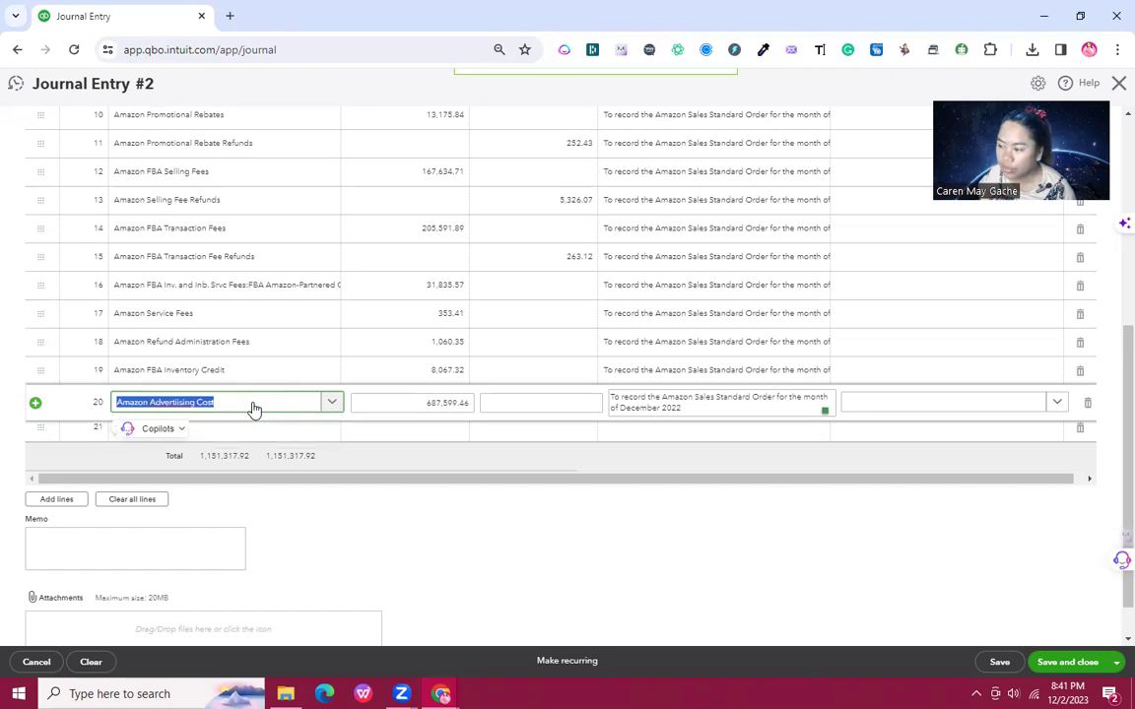
pyautogui.write('Advertising')
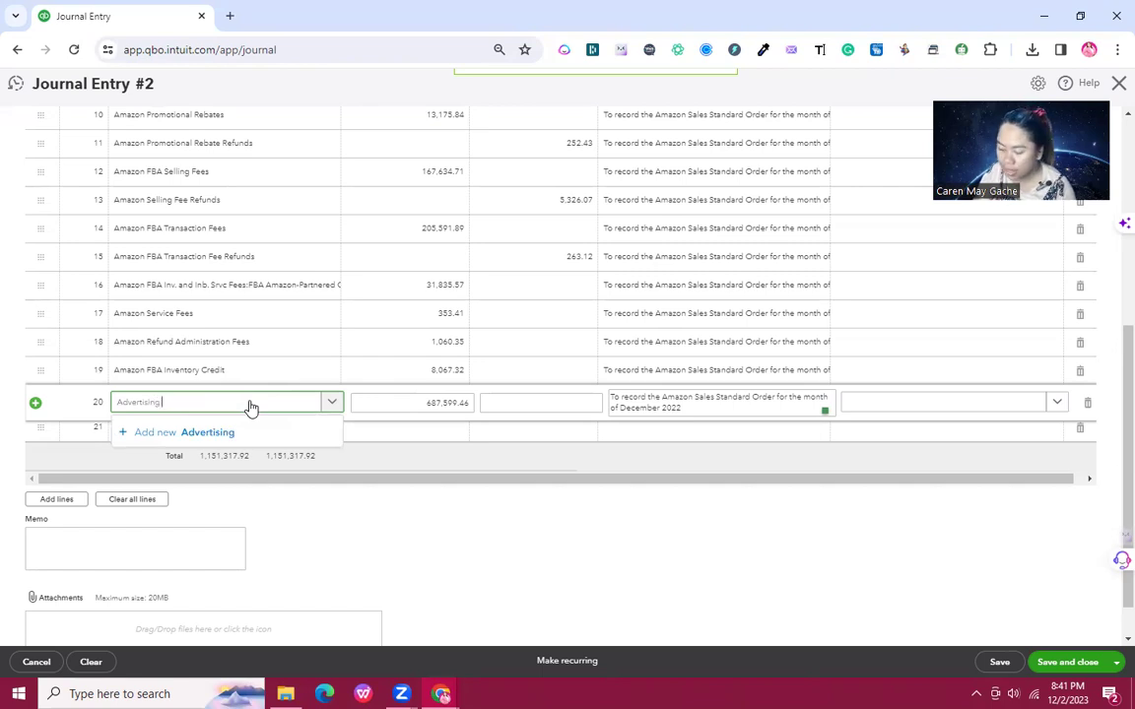
pyautogui.write(' & M')
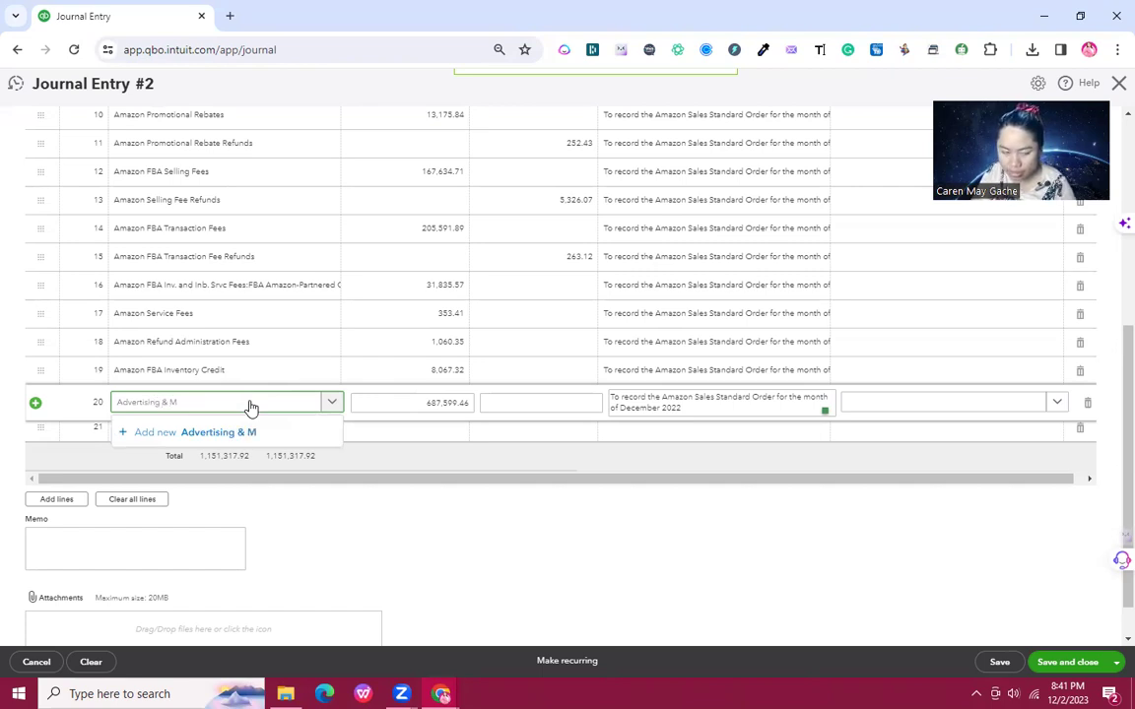
pyautogui.write('arketing')
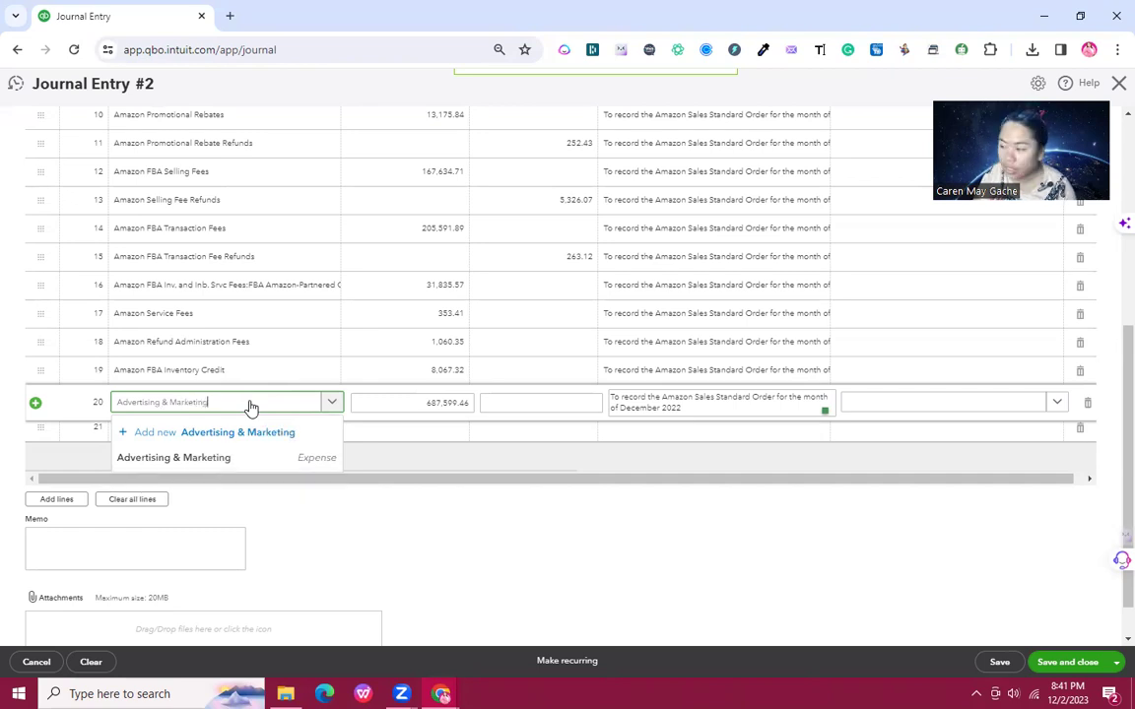
pyautogui.write(' -')
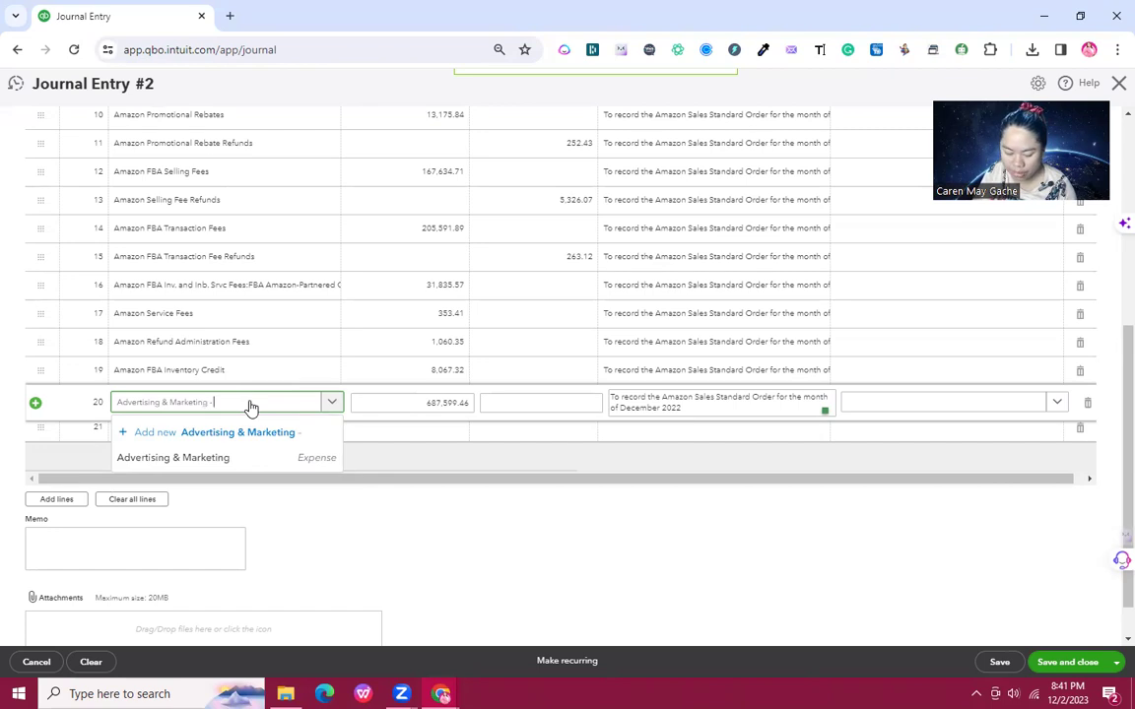
pyautogui.write(' Amazon')
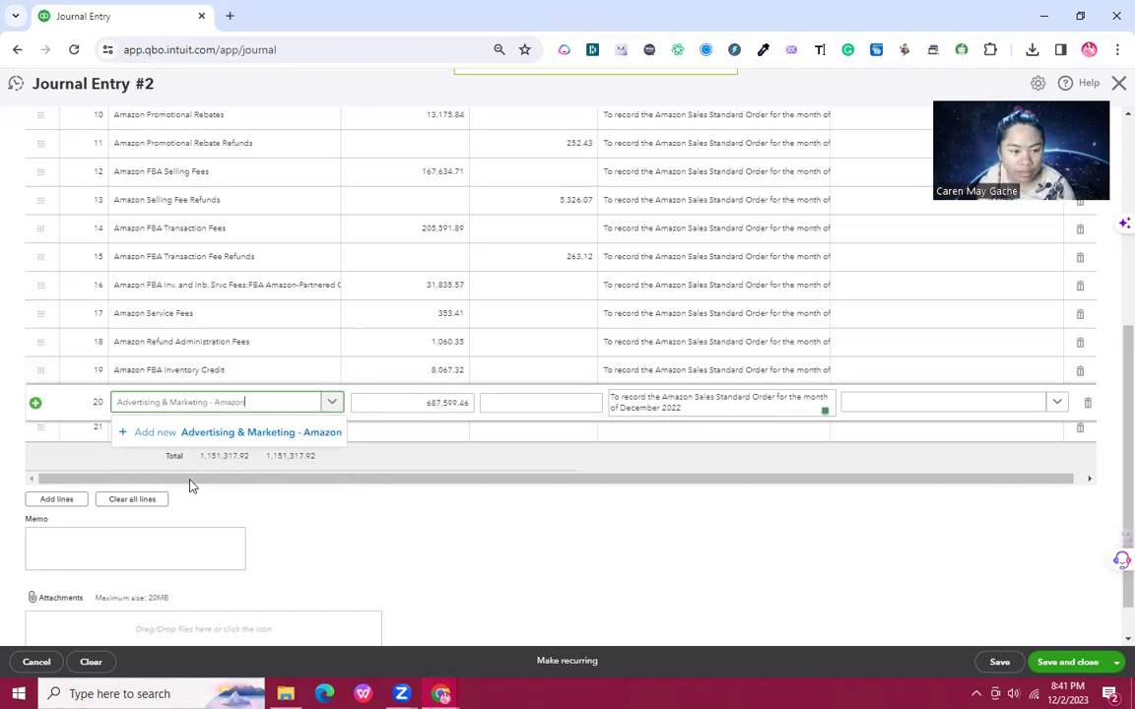
pyautogui.hotkey('ctrl', 'a')
pyautogui.press('BackSpace')
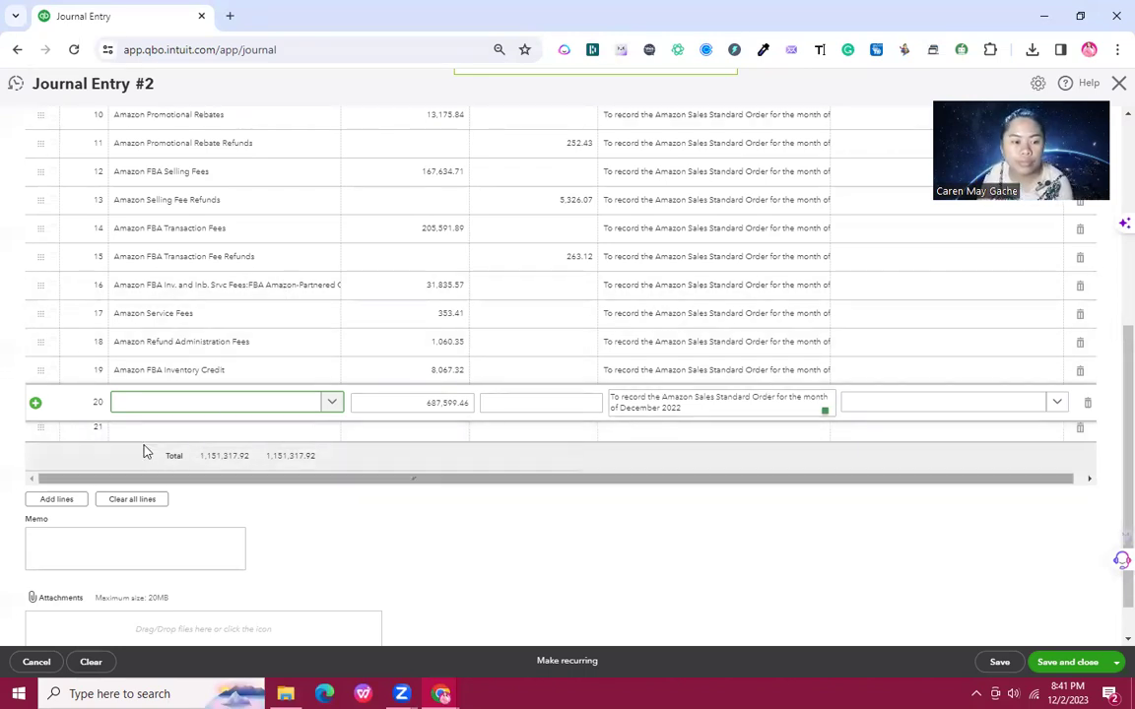
# Step: Start creating a new account for journal line 20 and set its account type to Expenses
pyautogui.click(164, 408)
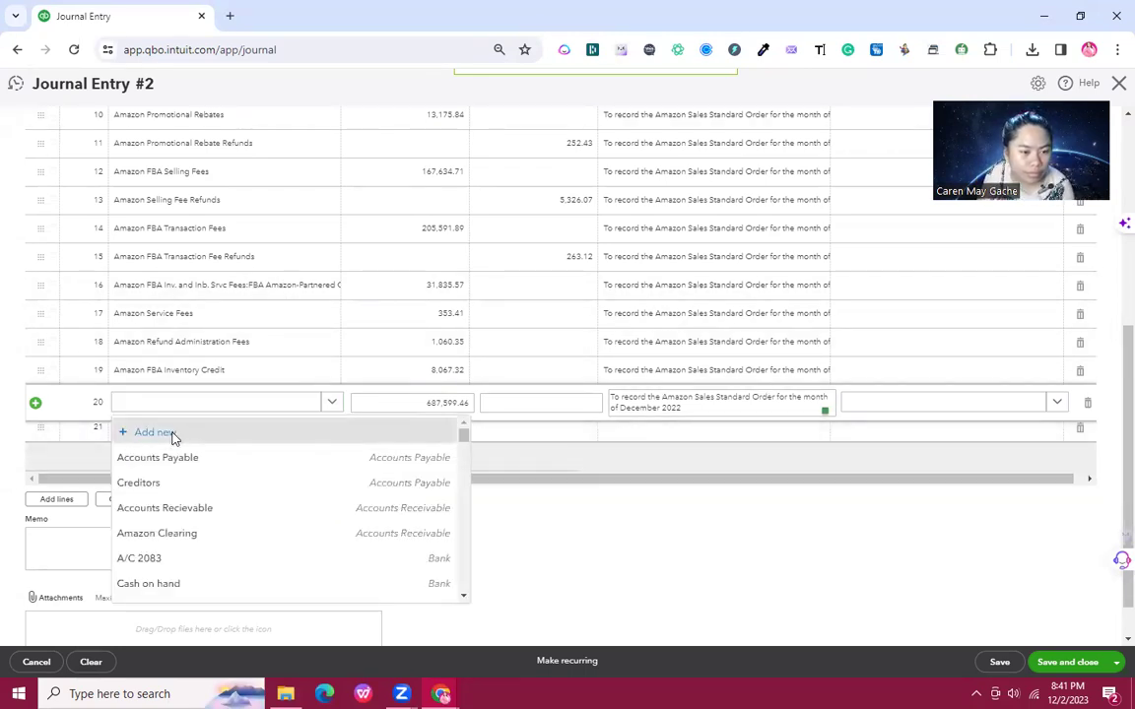
pyautogui.click(172, 438)
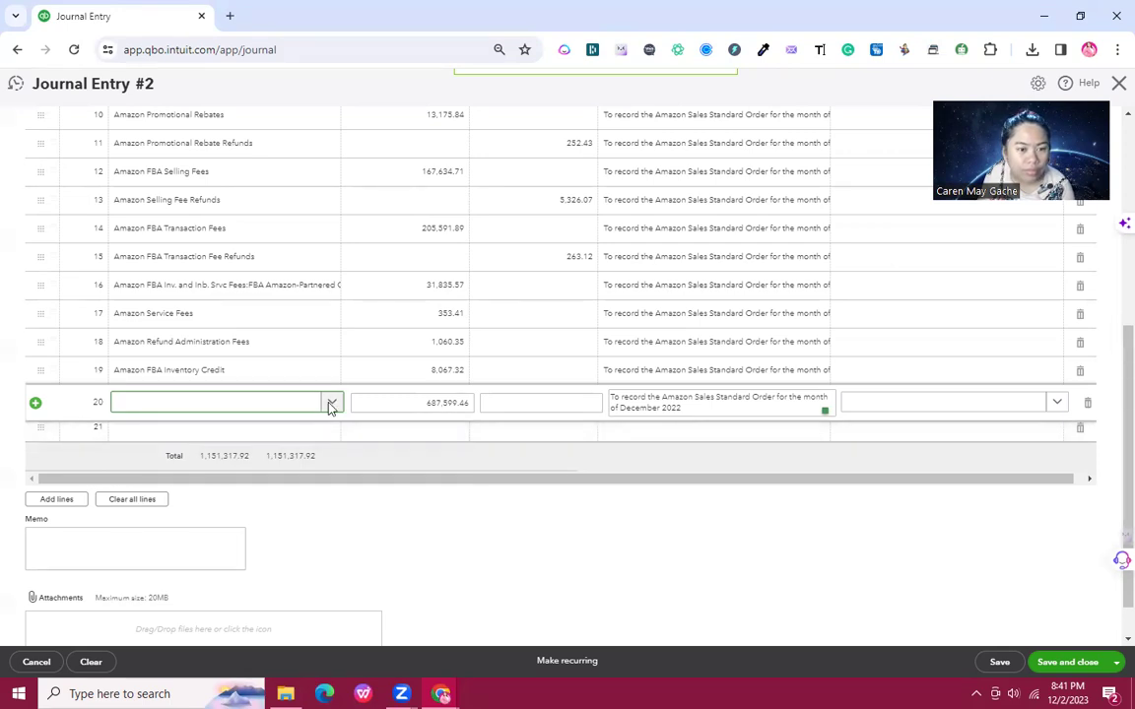
pyautogui.scroll(-1, 449, 435)
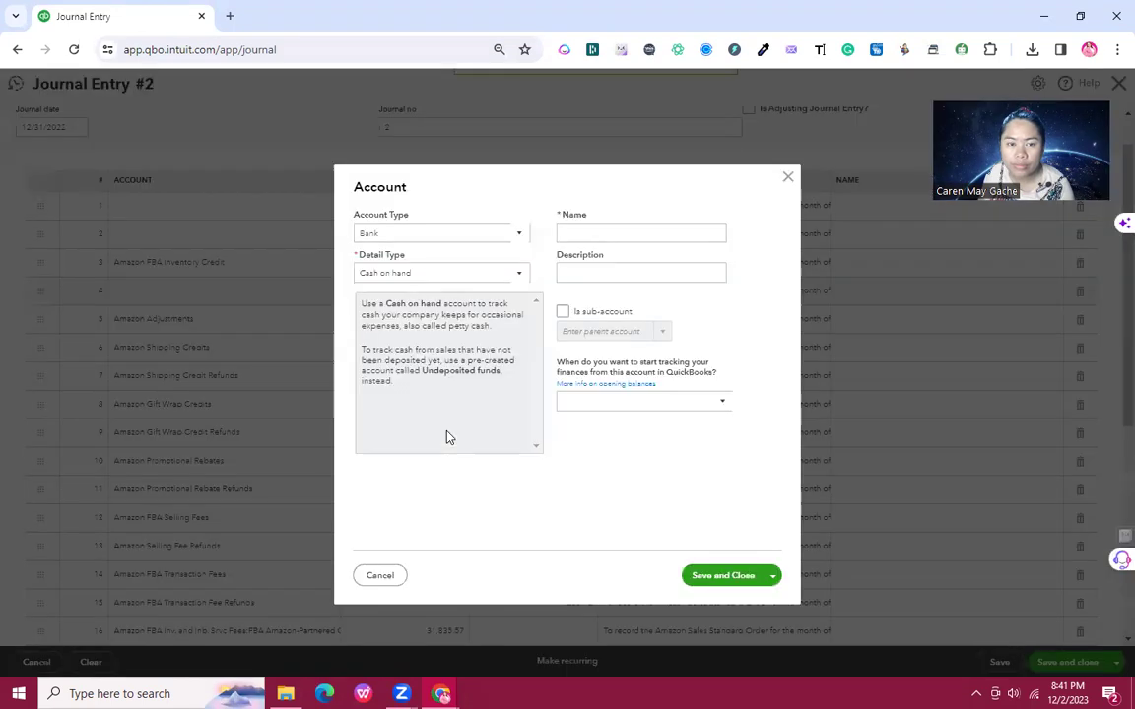
pyautogui.click(405, 233)
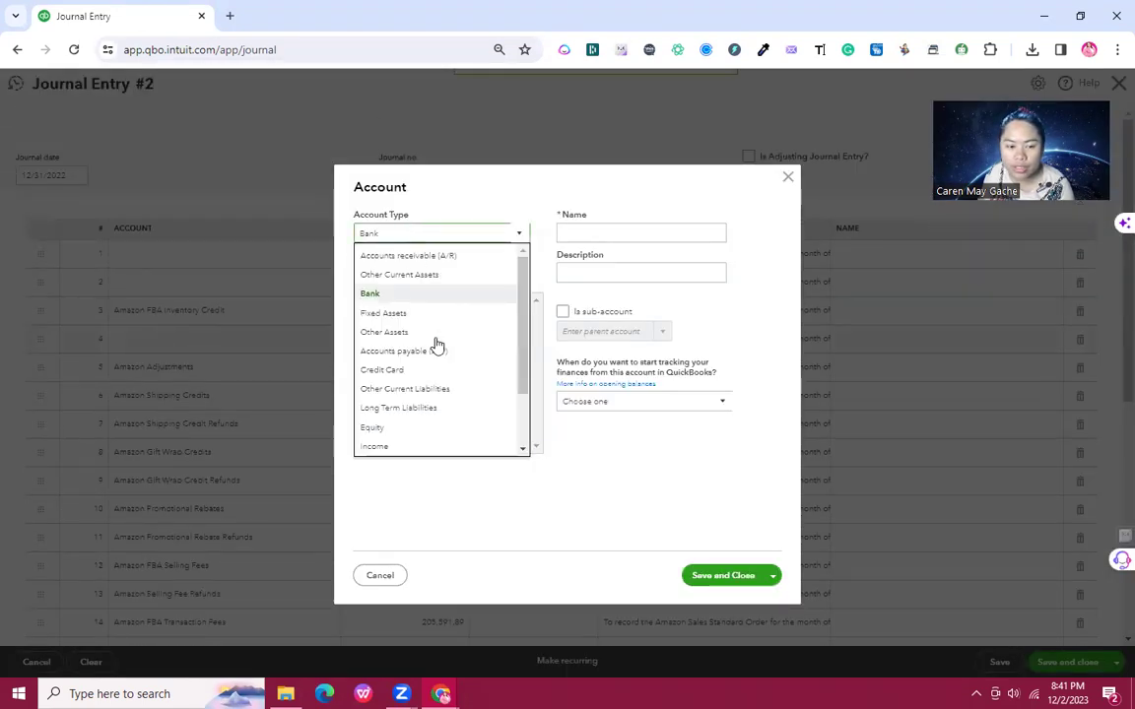
pyautogui.scroll(-2, 423, 367)
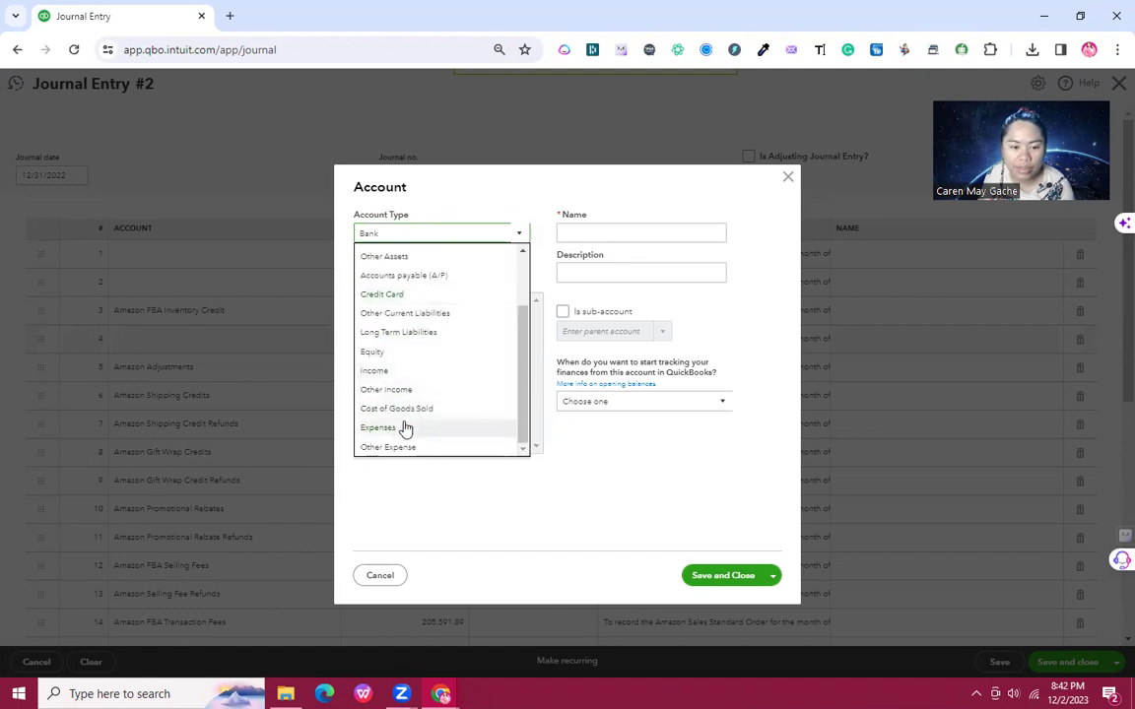
pyautogui.click(403, 427)
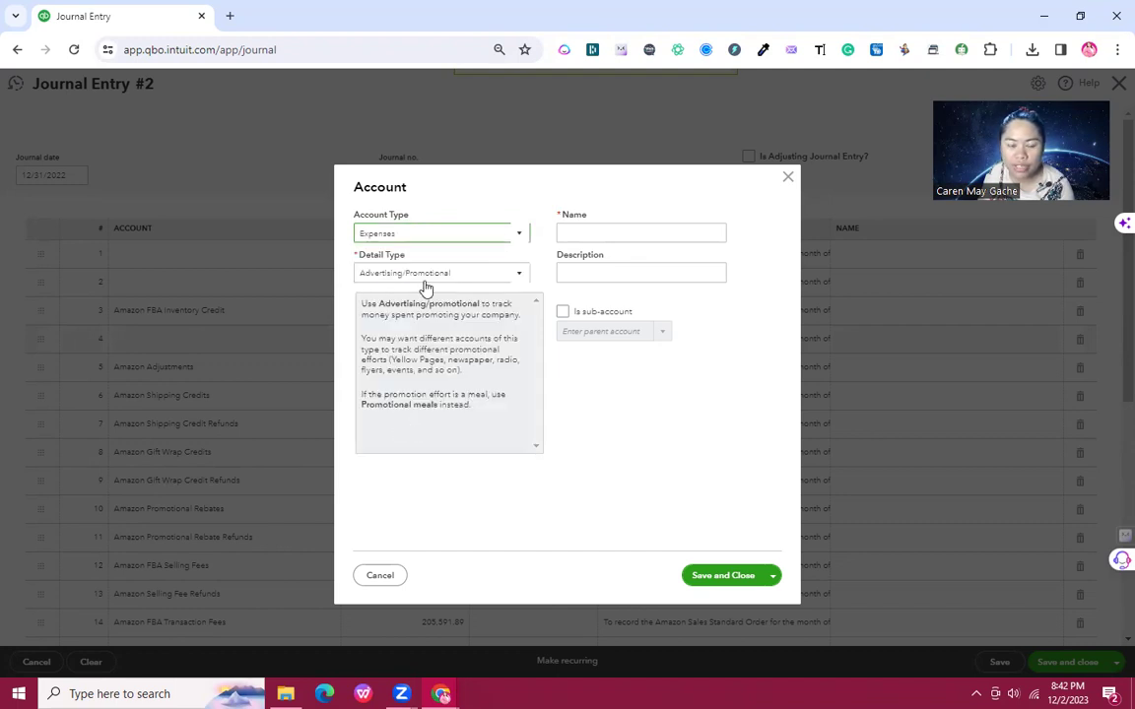
# Step: Name the new expense account "Advertising & Marketing - Amazon"
pyautogui.click(576, 234)
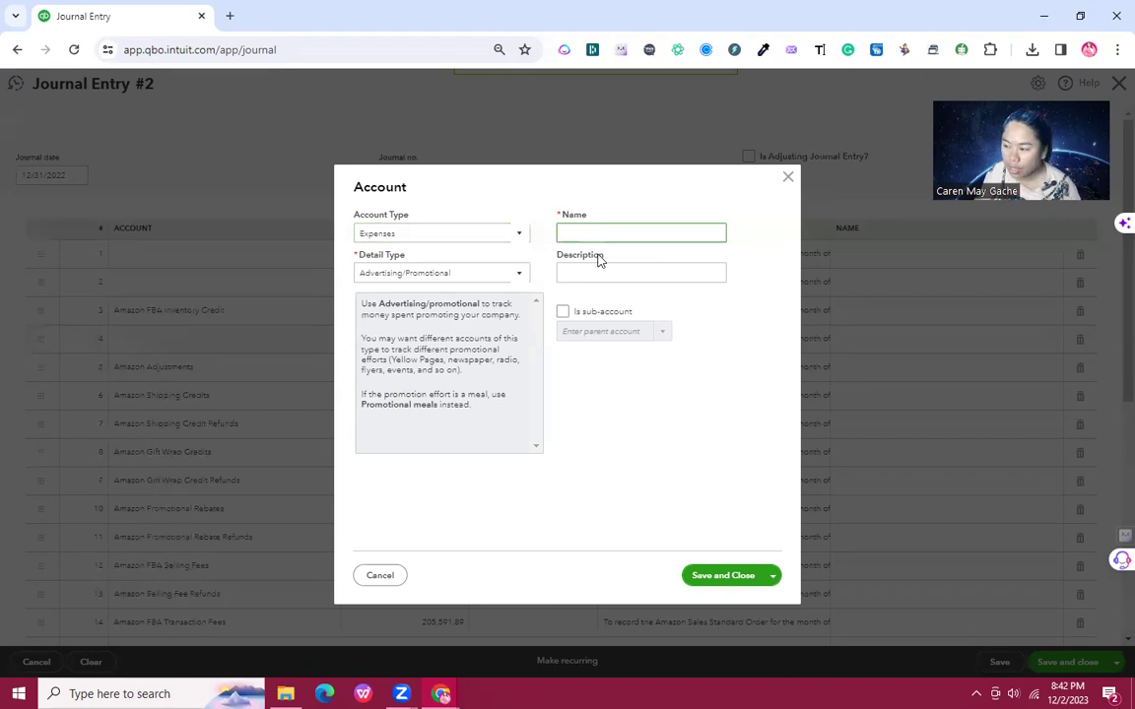
pyautogui.write('Advert')
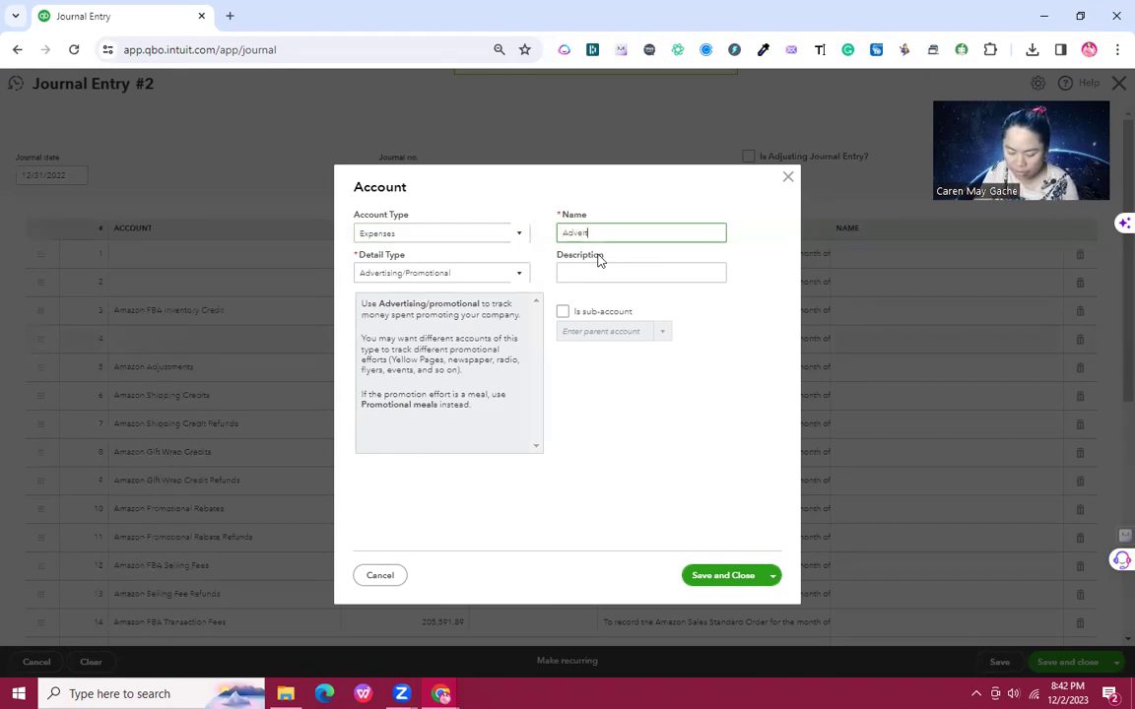
pyautogui.write('ising')
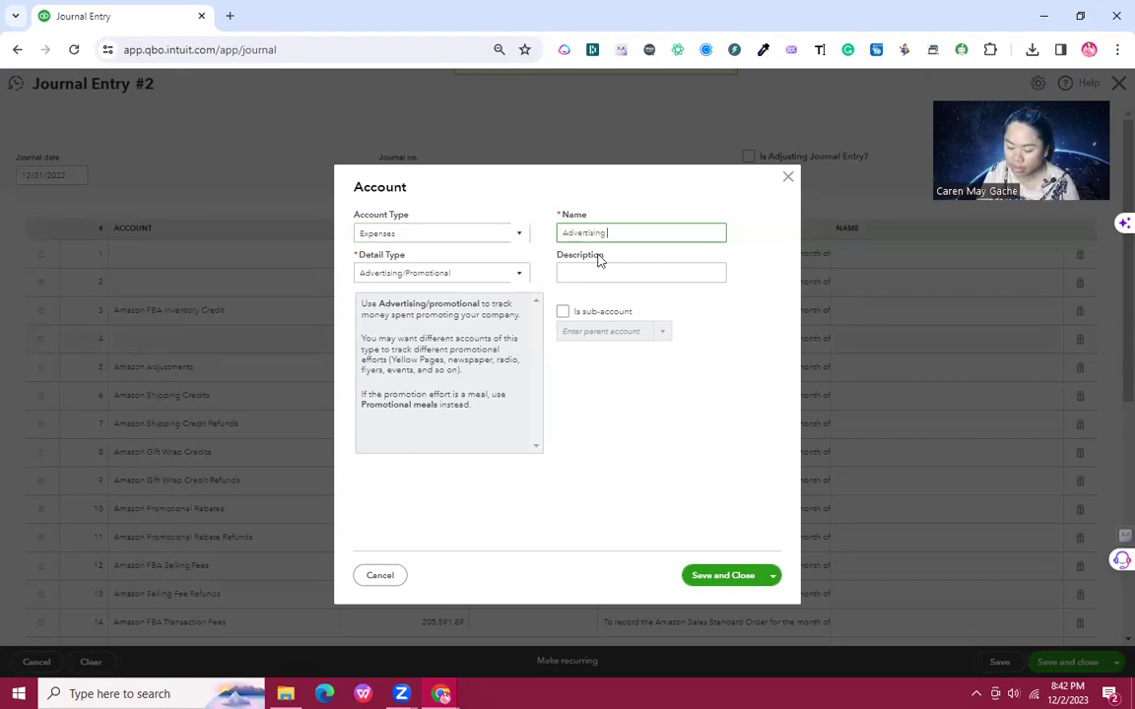
pyautogui.write(' & Marketing')
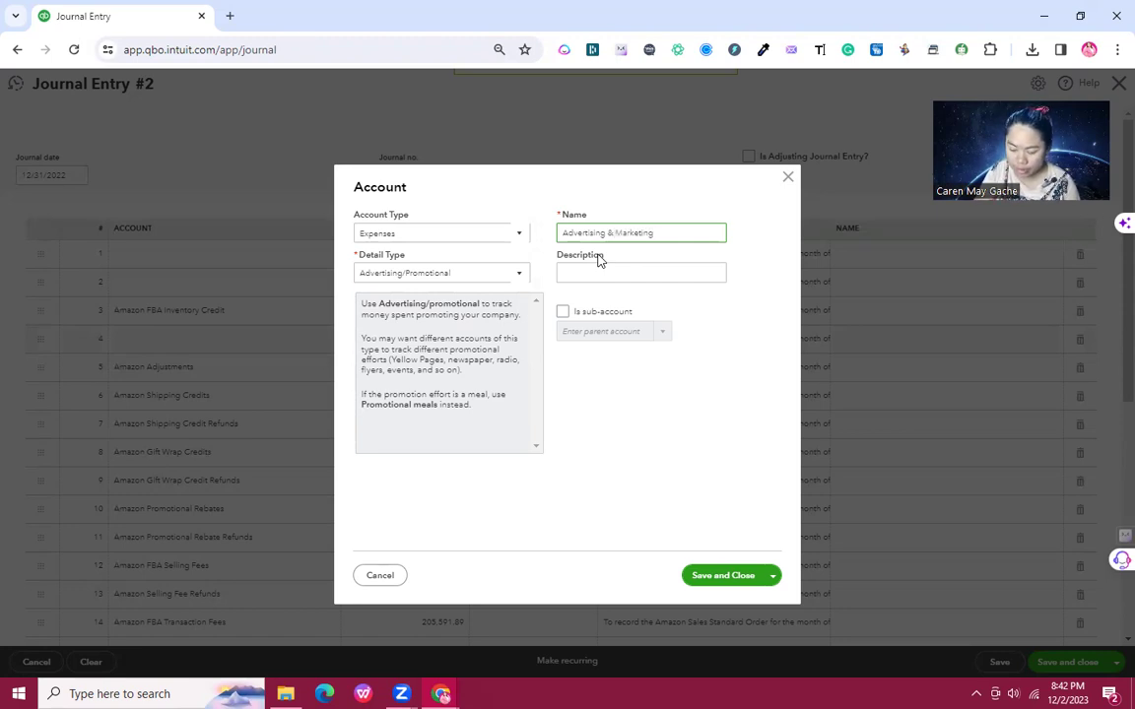
pyautogui.write(' - Amazon')
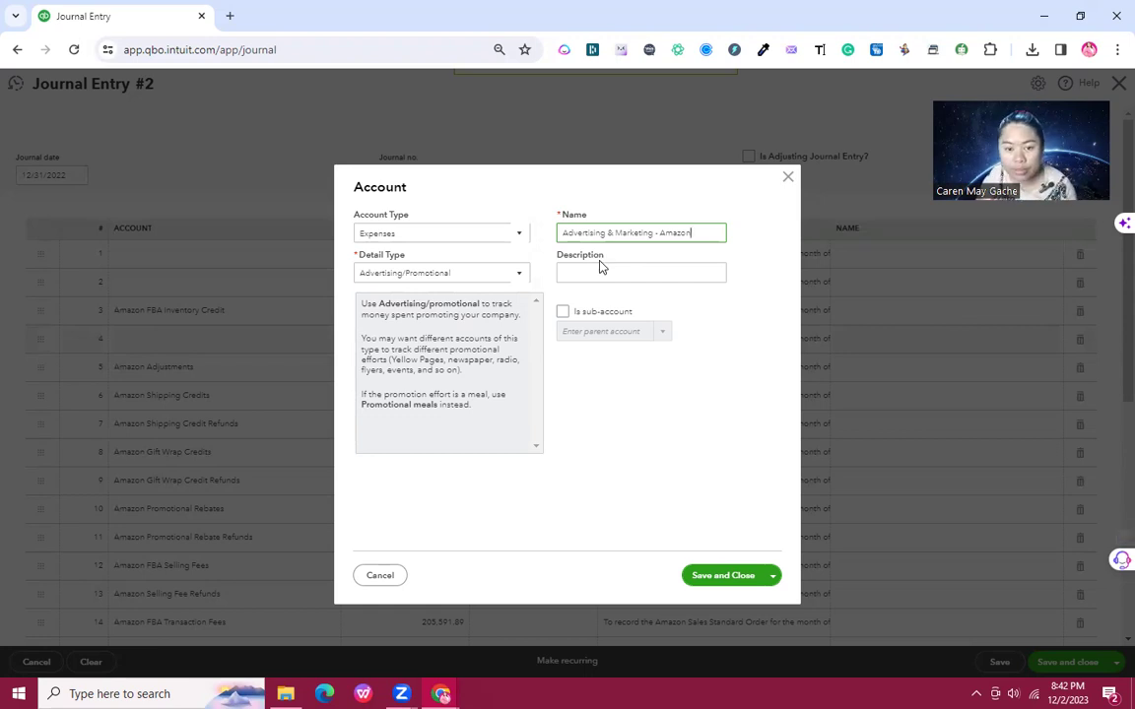
# Step: Give the new account the description "To record the cost of Advertising in Amazon"
pyautogui.click(598, 272)
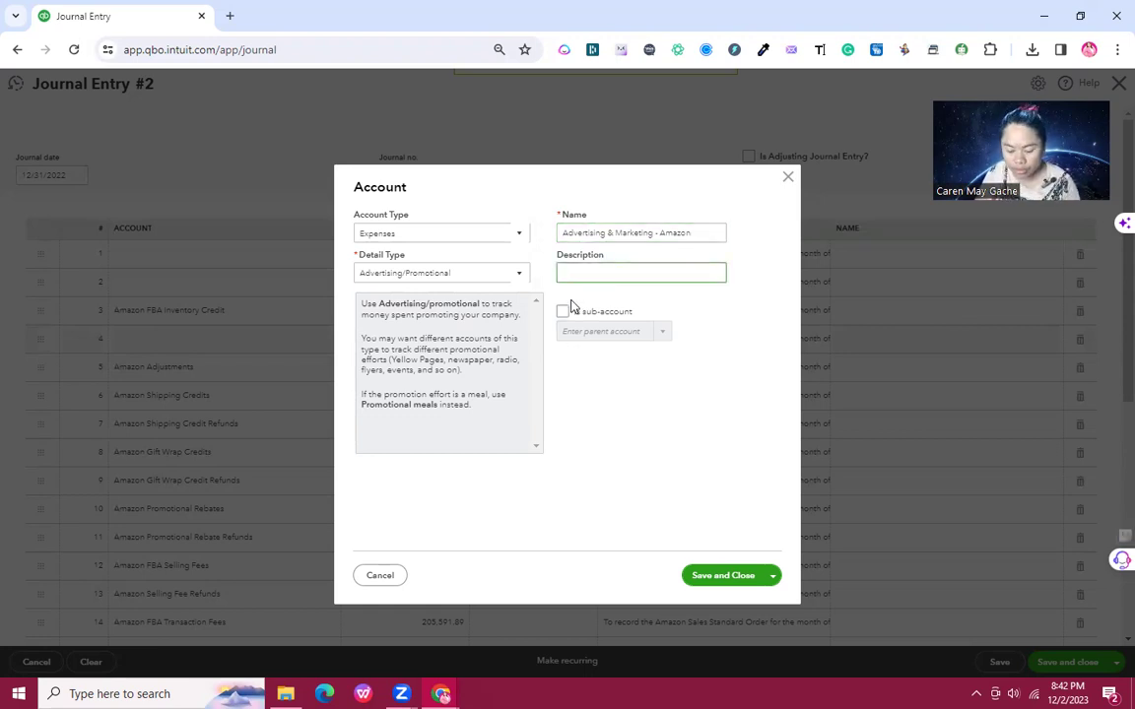
pyautogui.write('To record')
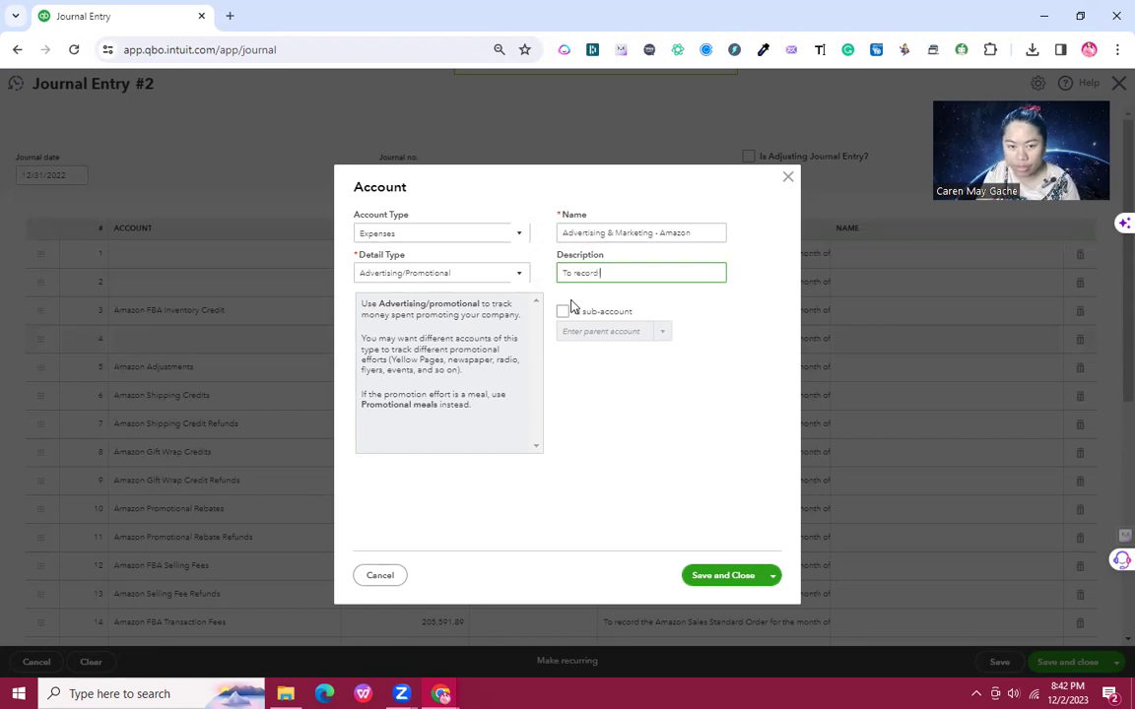
pyautogui.write(' the cost of')
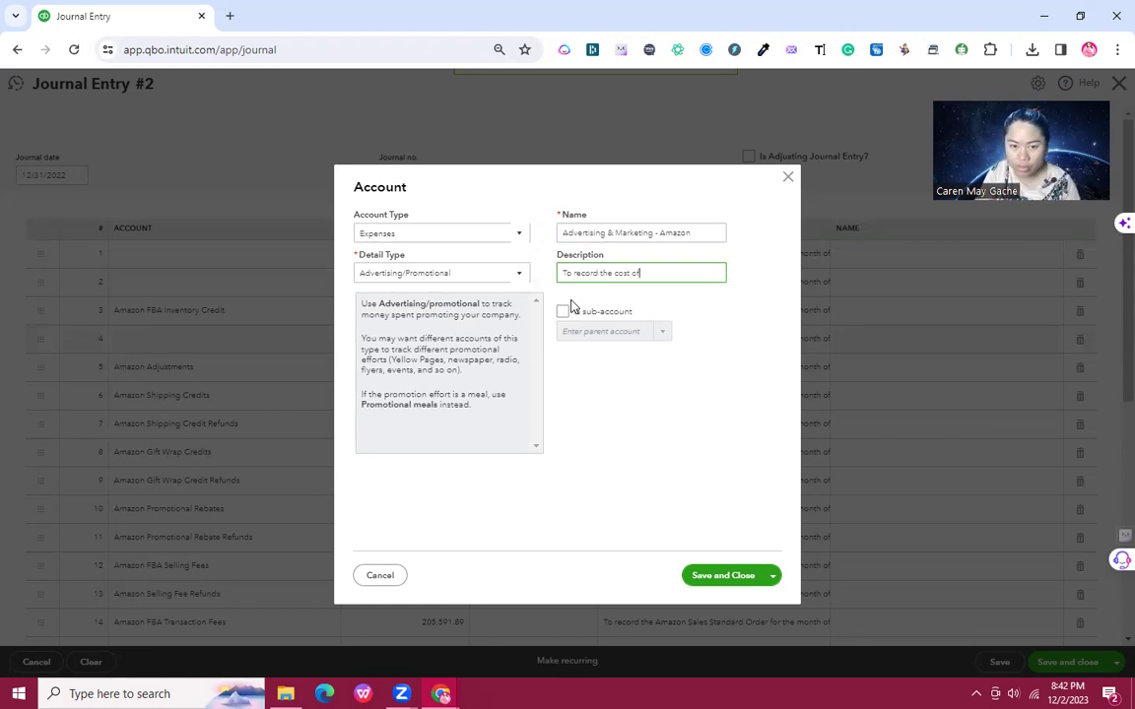
pyautogui.write(' Advert')
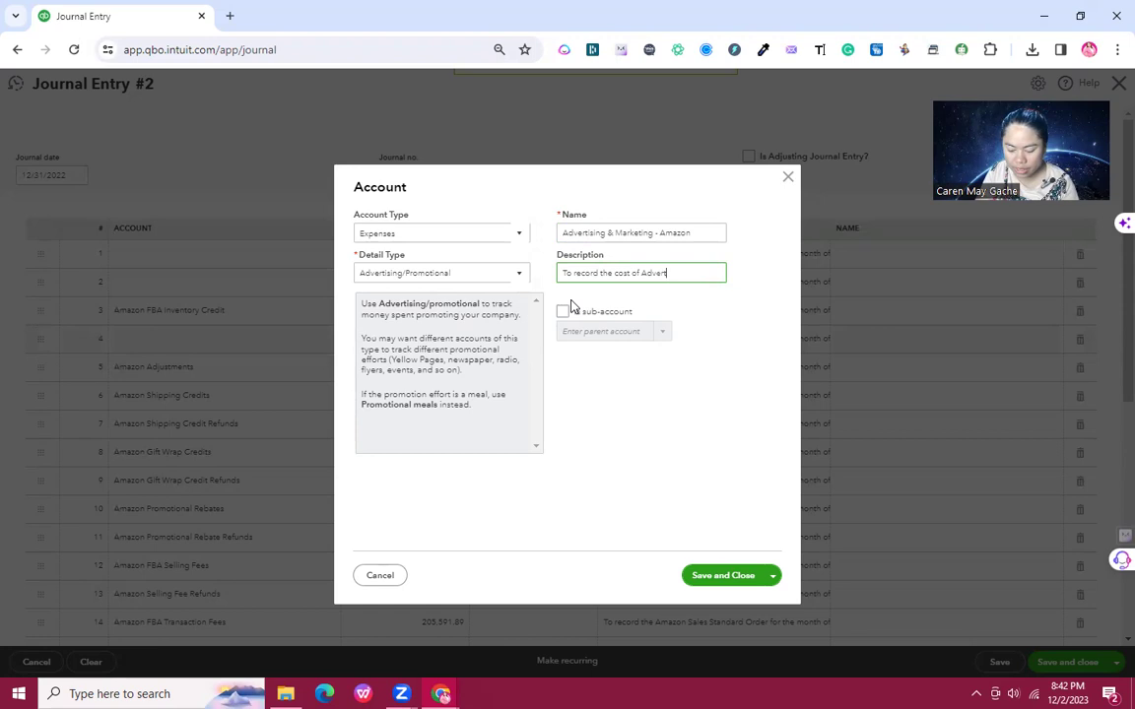
pyautogui.write('ising in ma')
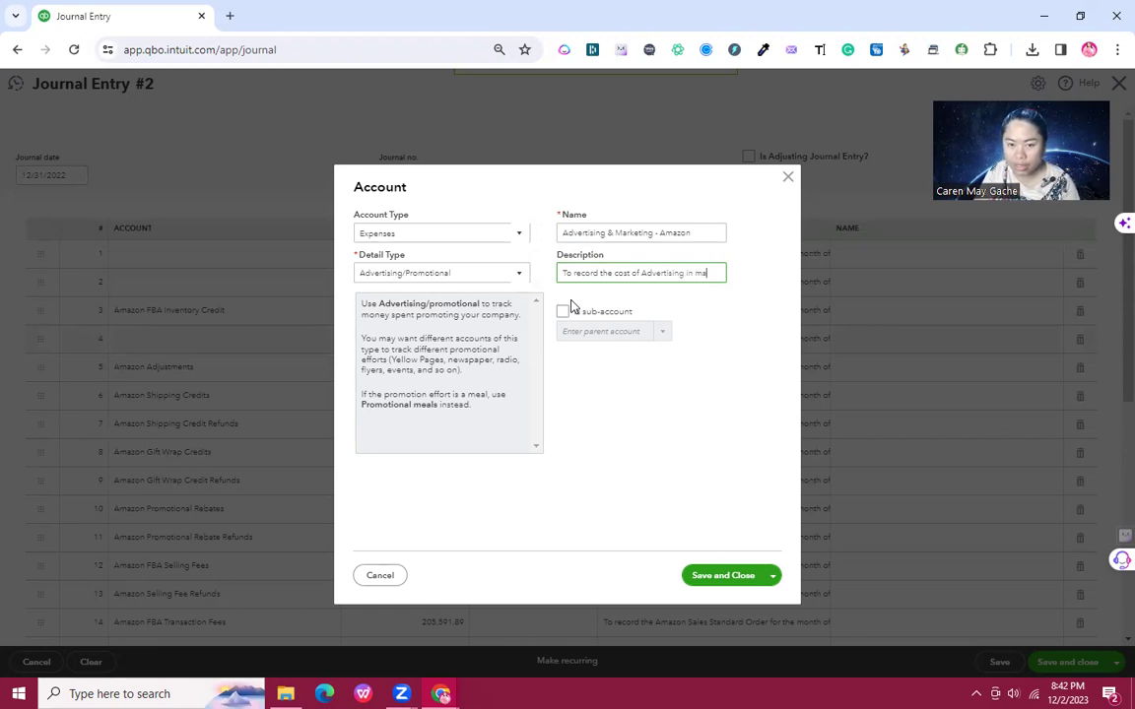
pyautogui.press('BackSpace')
pyautogui.press('BackSpace')
pyautogui.write('Amaz')
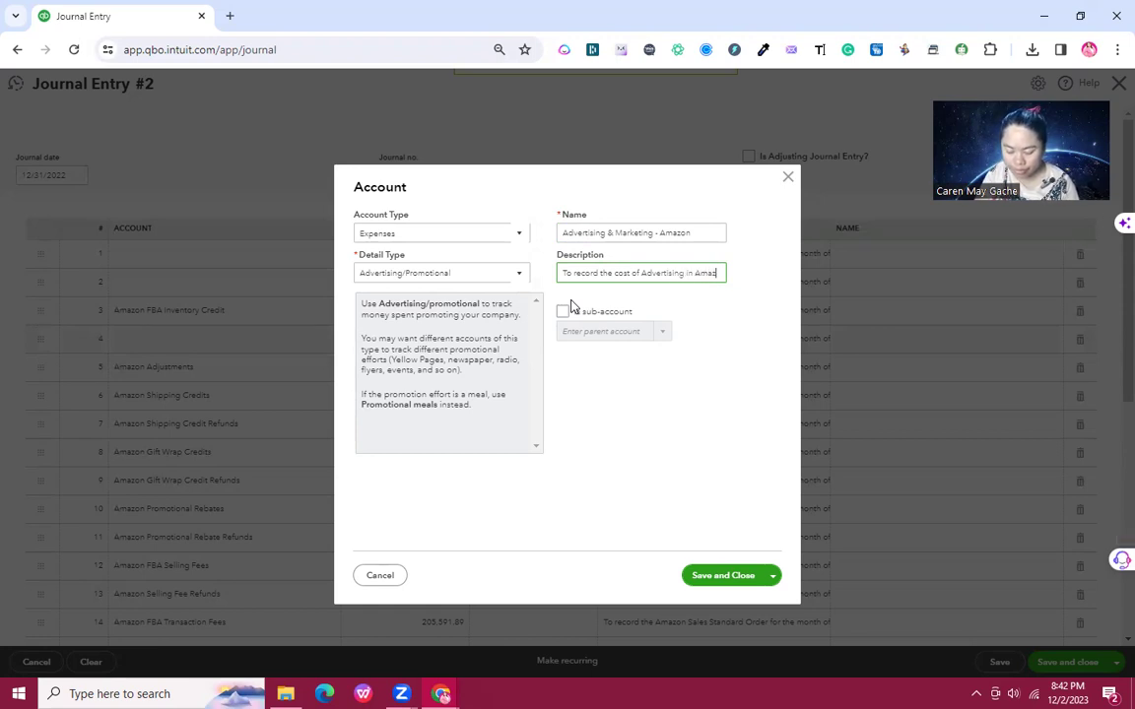
pyautogui.write('on')
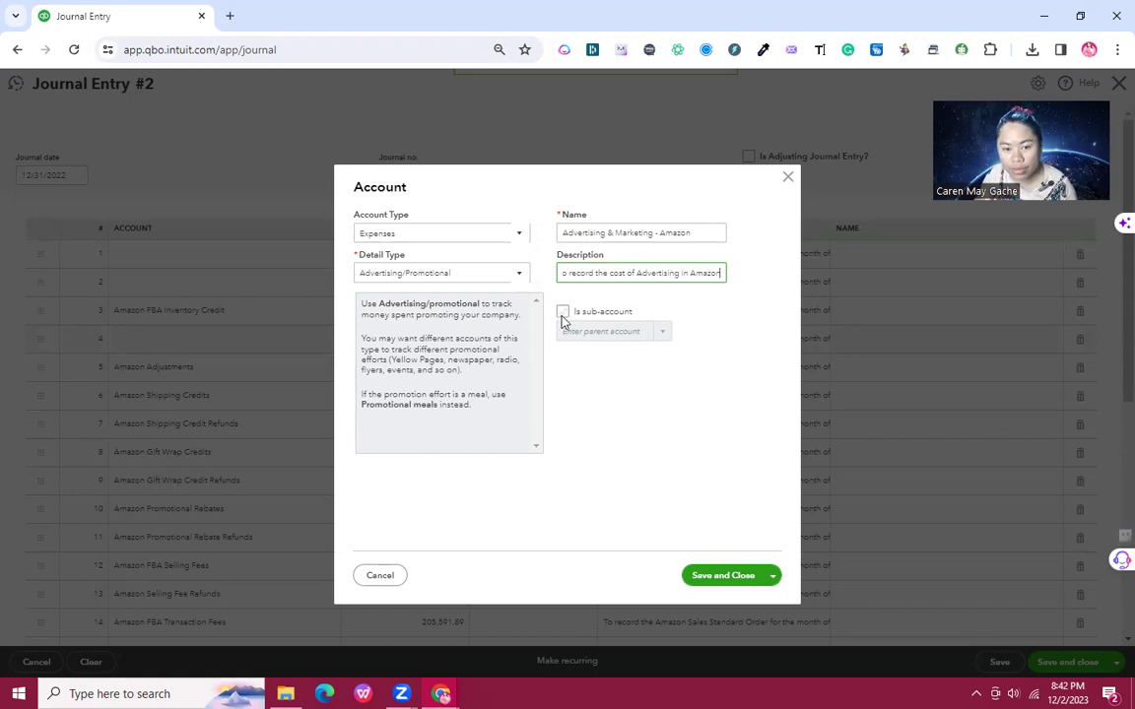
# Step: Make the new account a sub-account of the existing Advertising & Marketing expense account
pyautogui.click(563, 314)
pyautogui.click(611, 331)
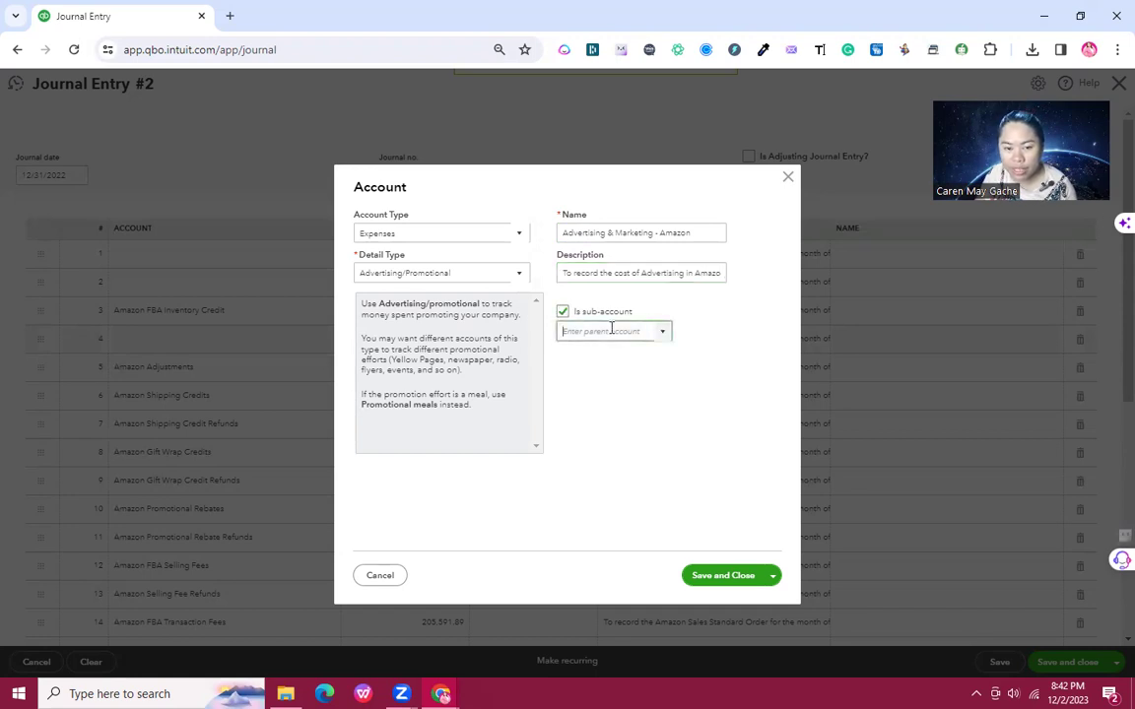
pyautogui.write('Advertising & Marketin')
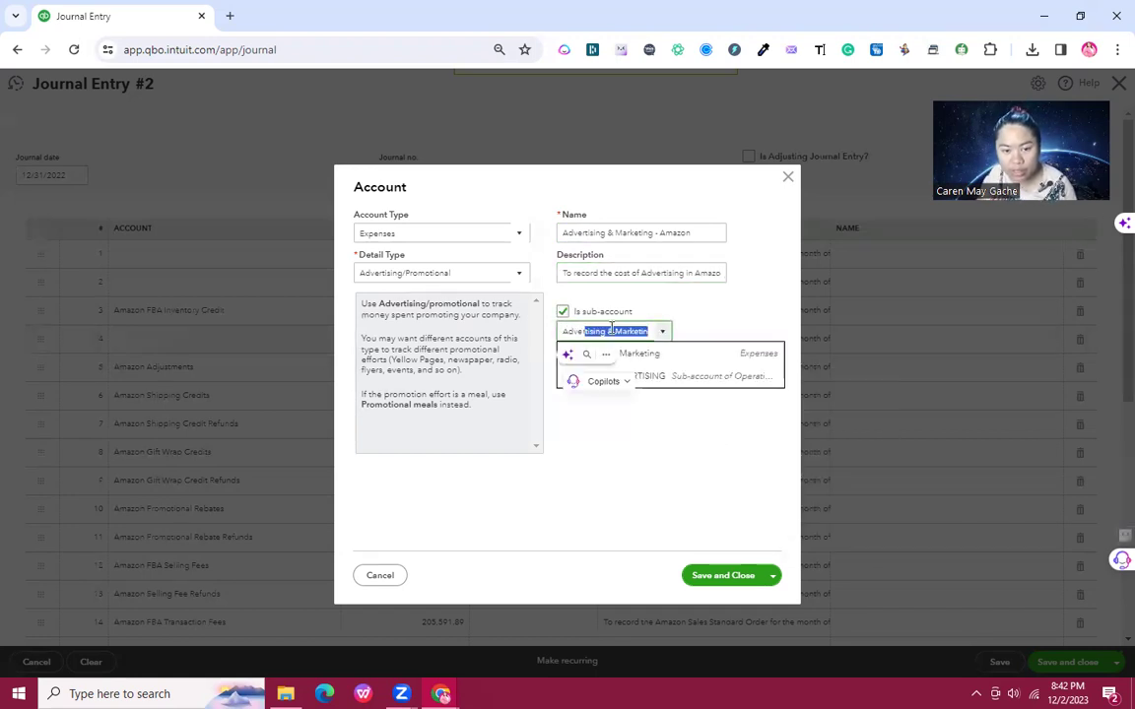
pyautogui.click(684, 355)
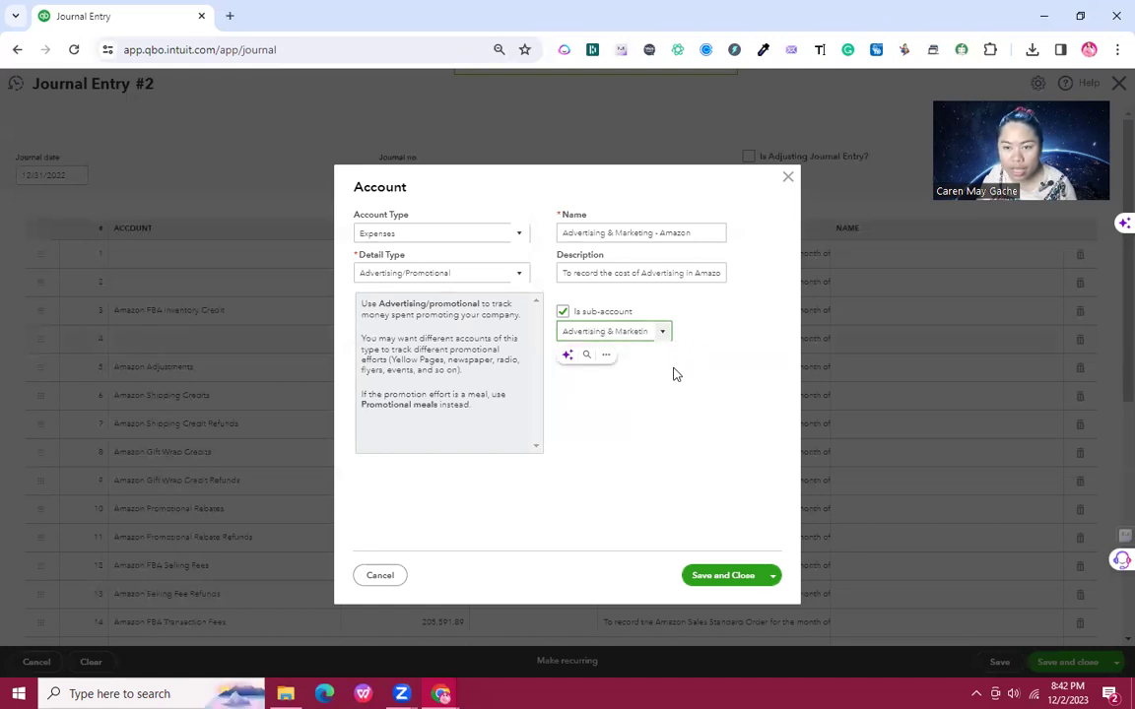
# Step: Save the new advertising account and set the debit of journal line 20 to 126,477.71, the template's cost of advertising
pyautogui.click(741, 575)
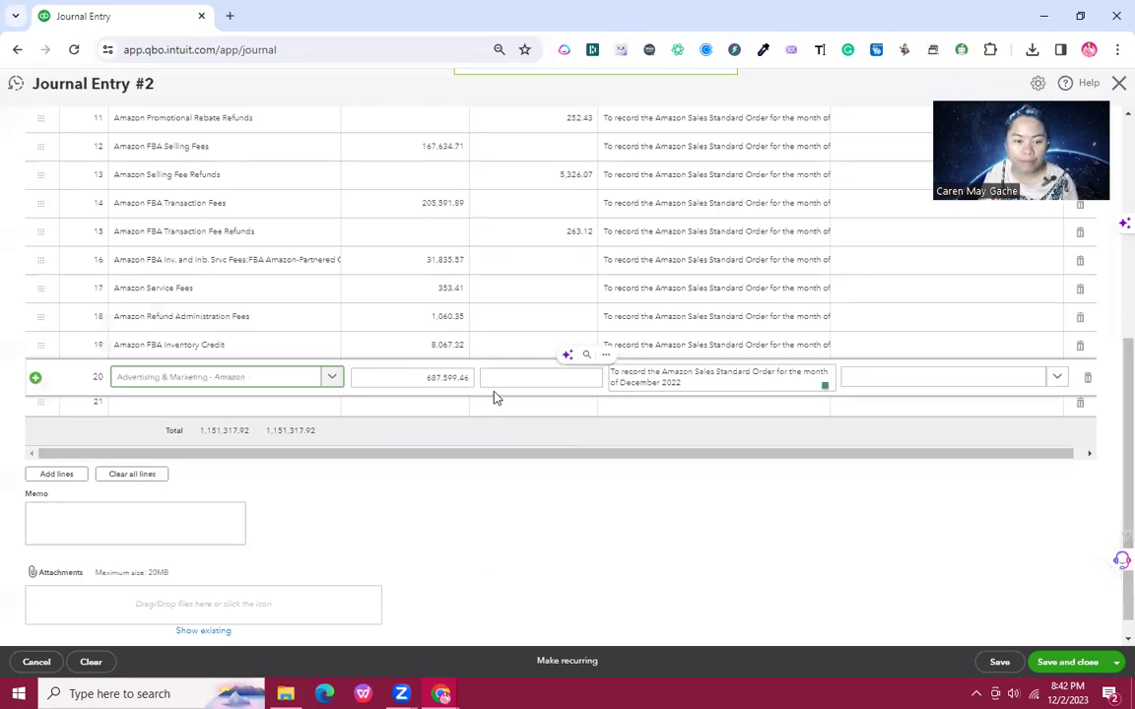
pyautogui.hotkey('alt', 'Tab')
pyautogui.press('Tab')
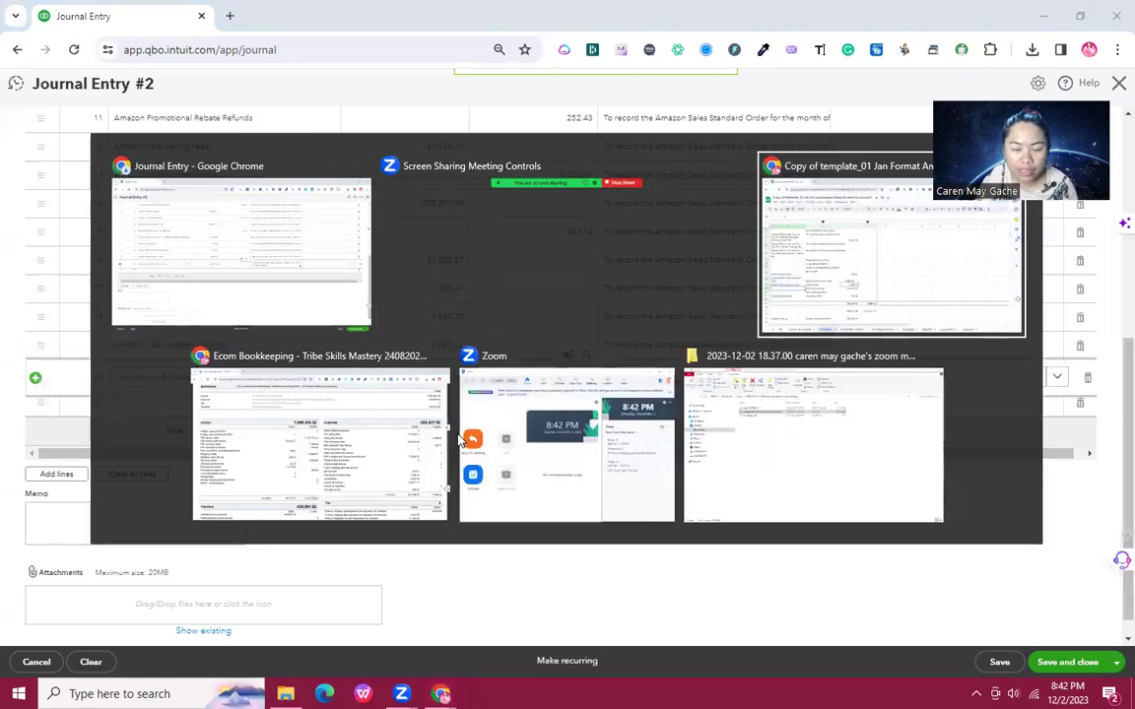
pyautogui.press('Escape')
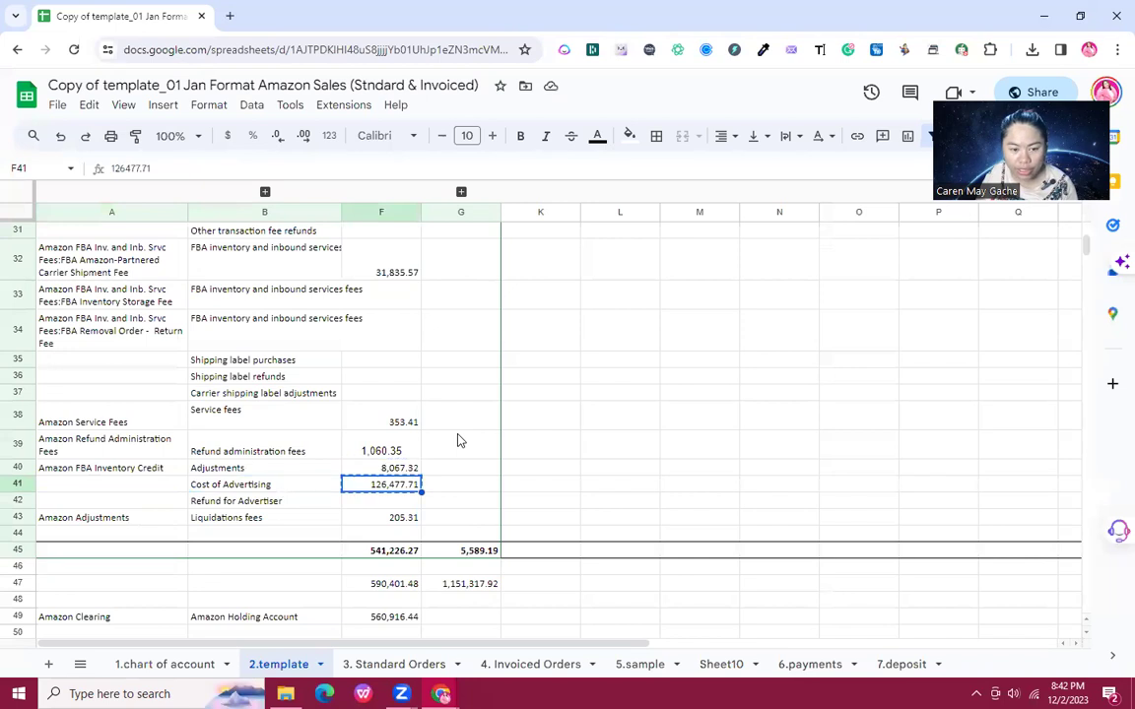
pyautogui.hotkey('alt', 'Tab')
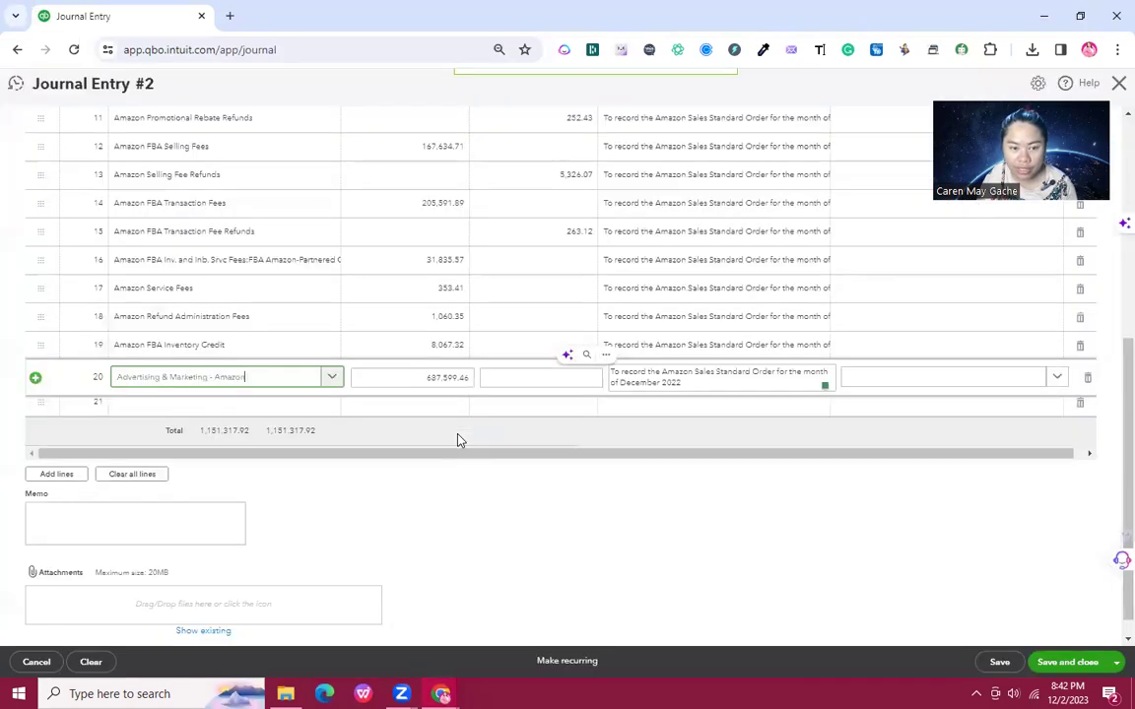
pyautogui.press('Tab')
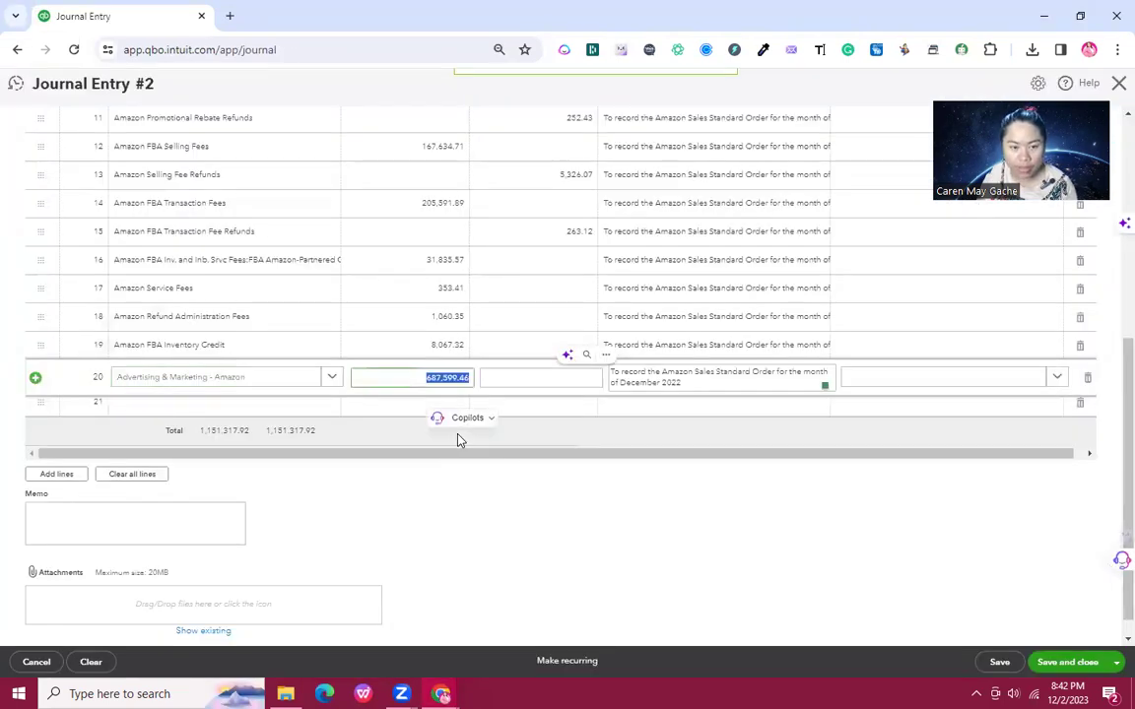
pyautogui.write('126,477.71')
pyautogui.press('Tab')
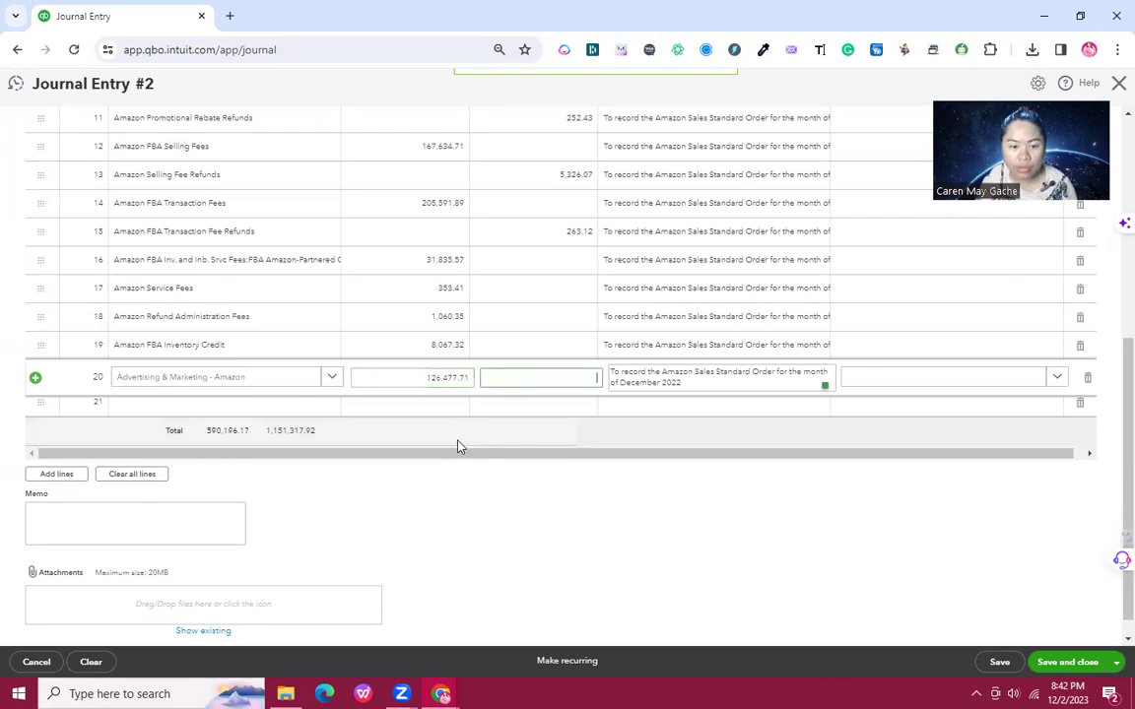
pyautogui.press('Tab')
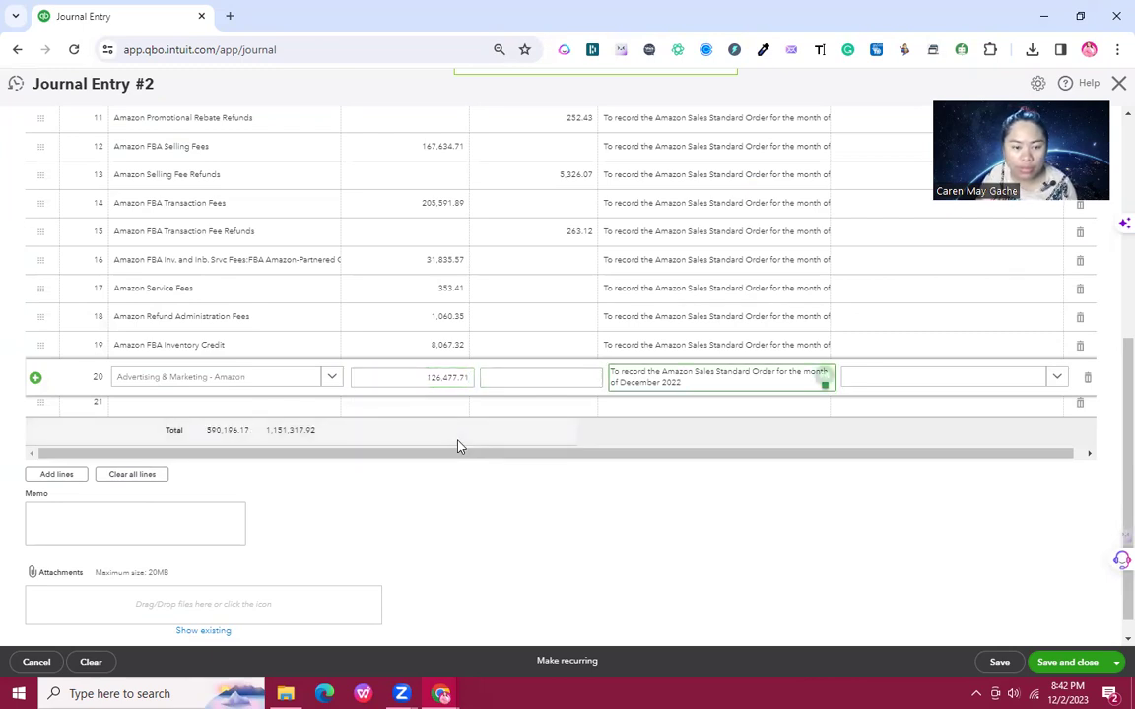
pyautogui.press('Tab')
pyautogui.press('Tab')
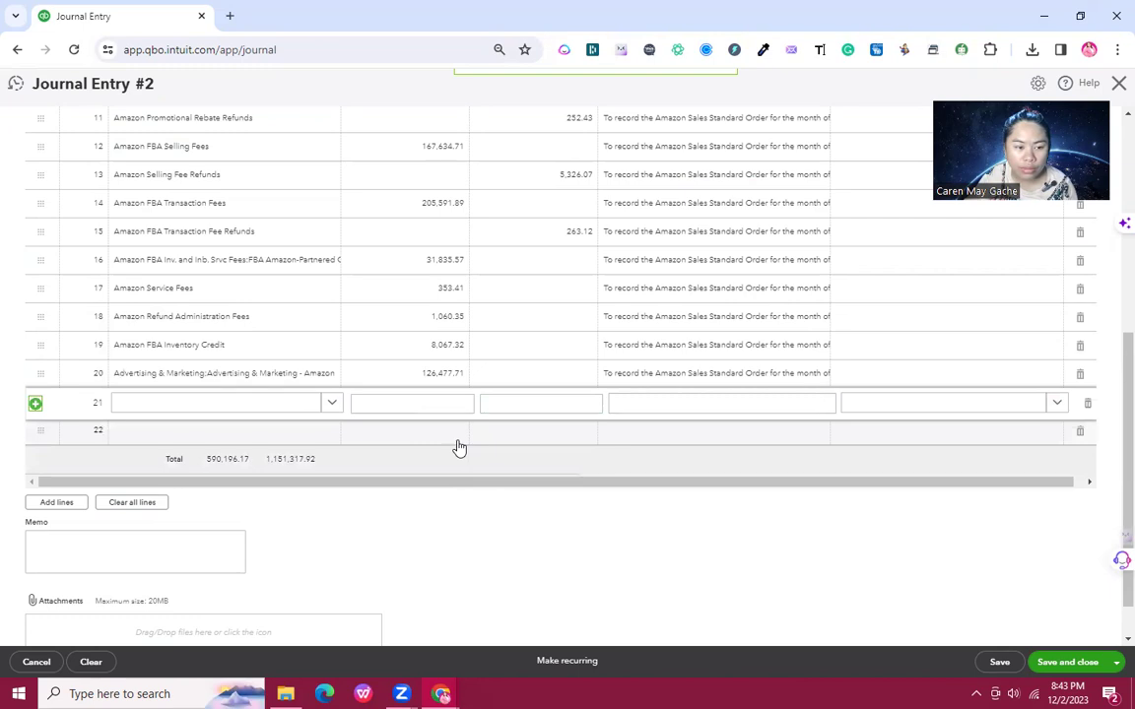
# Step: Copy the account name Amazon Adjustments from the template's liquidations fees row into the account of journal line 21
pyautogui.hotkey('alt', 'Tab')
pyautogui.press('Down')
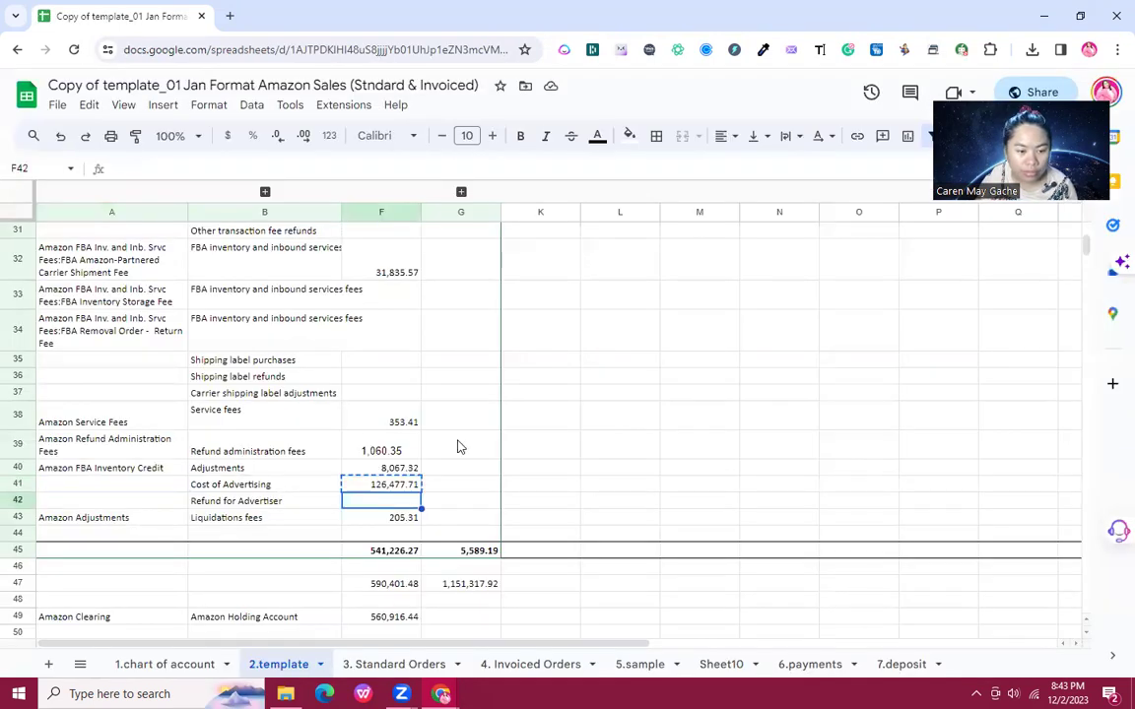
pyautogui.press('Down')
pyautogui.press('Down')
pyautogui.press('Up')
pyautogui.press('Left')
pyautogui.press('Left')
pyautogui.press('Right')
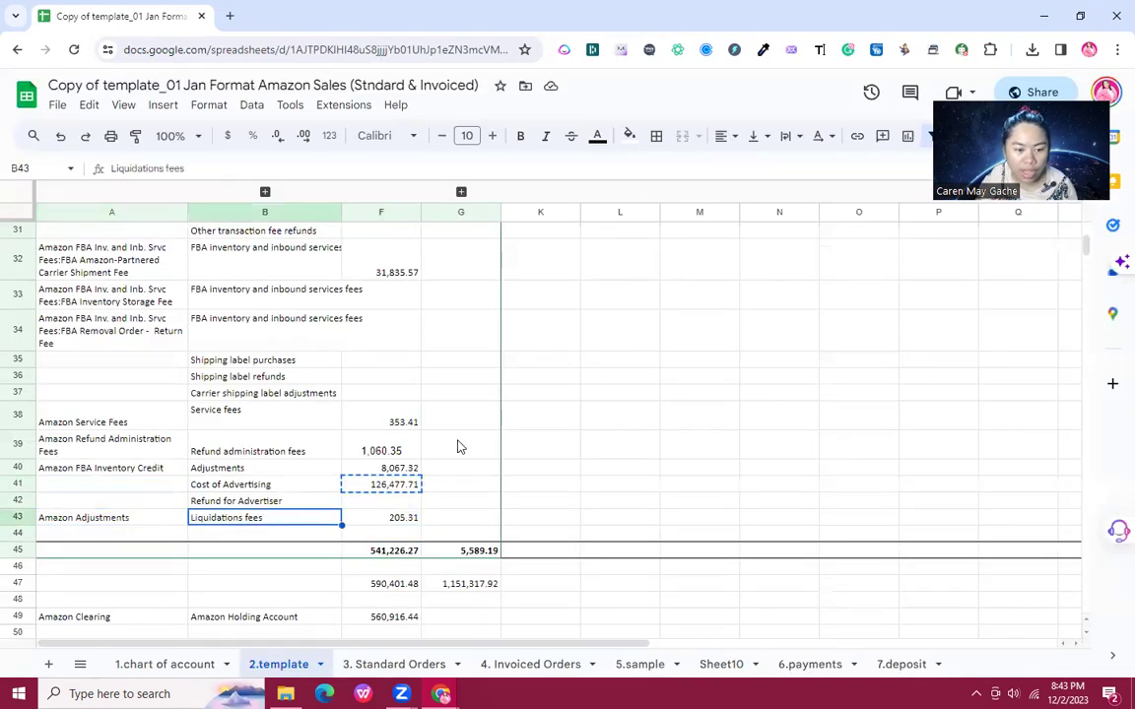
pyautogui.press('Left')
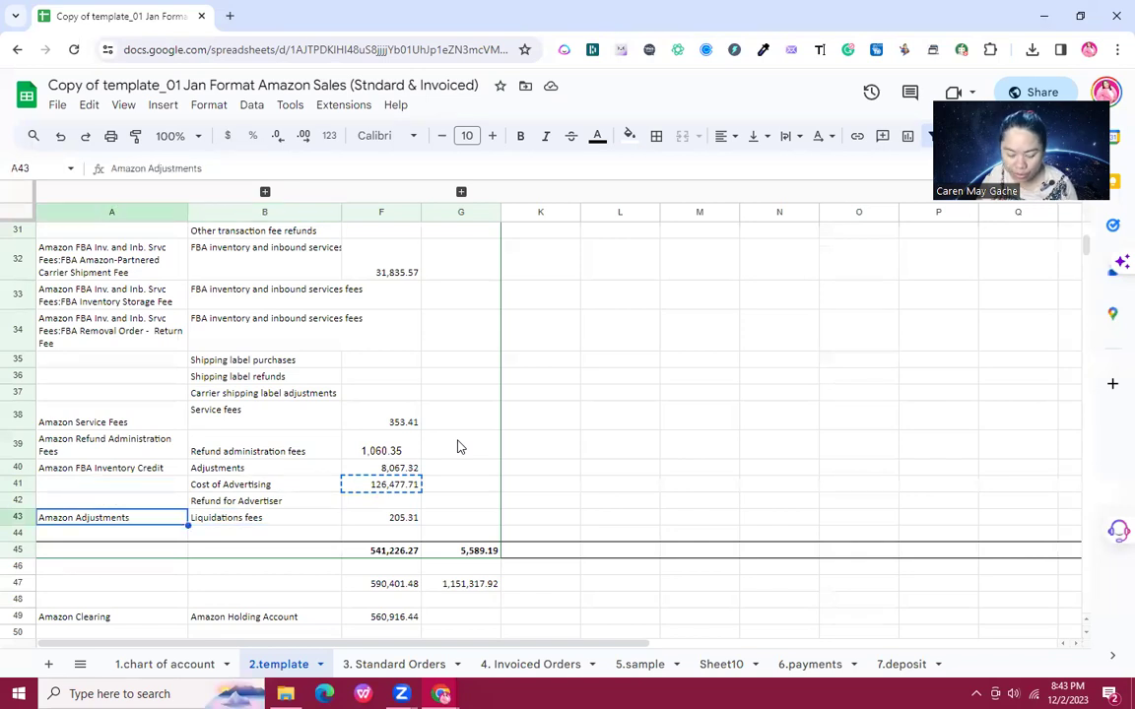
pyautogui.hotkey('ctrl', 'c')
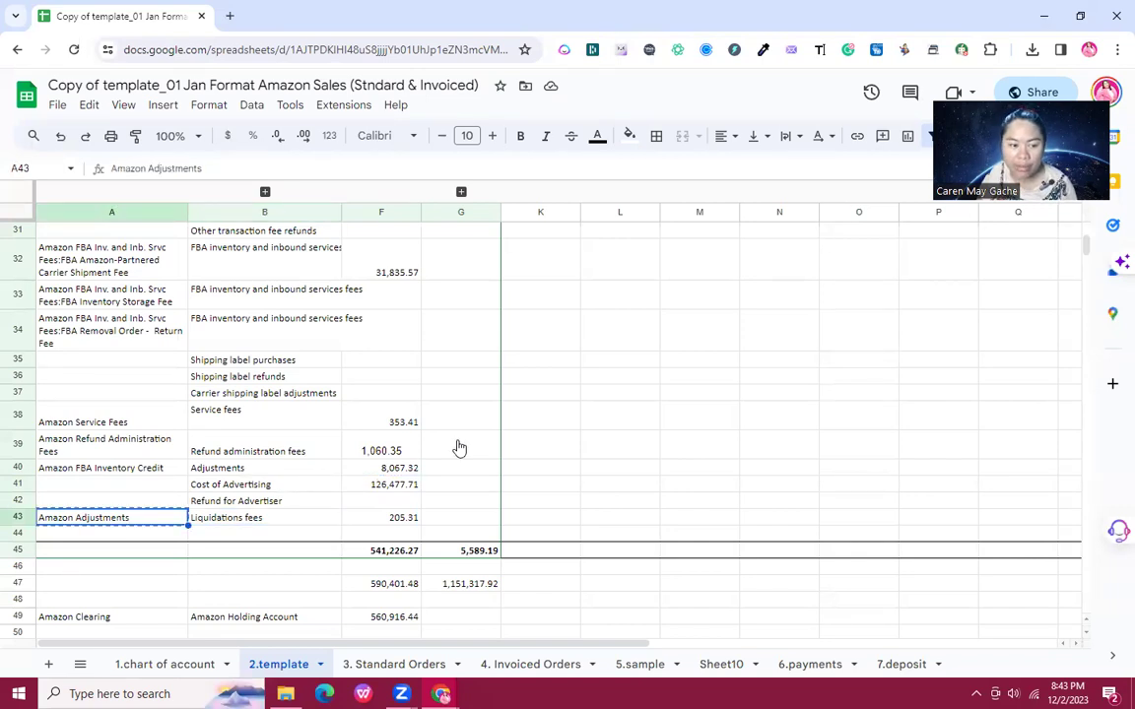
pyautogui.hotkey('alt', 'Tab')
pyautogui.hotkey('ctrl', 'v')
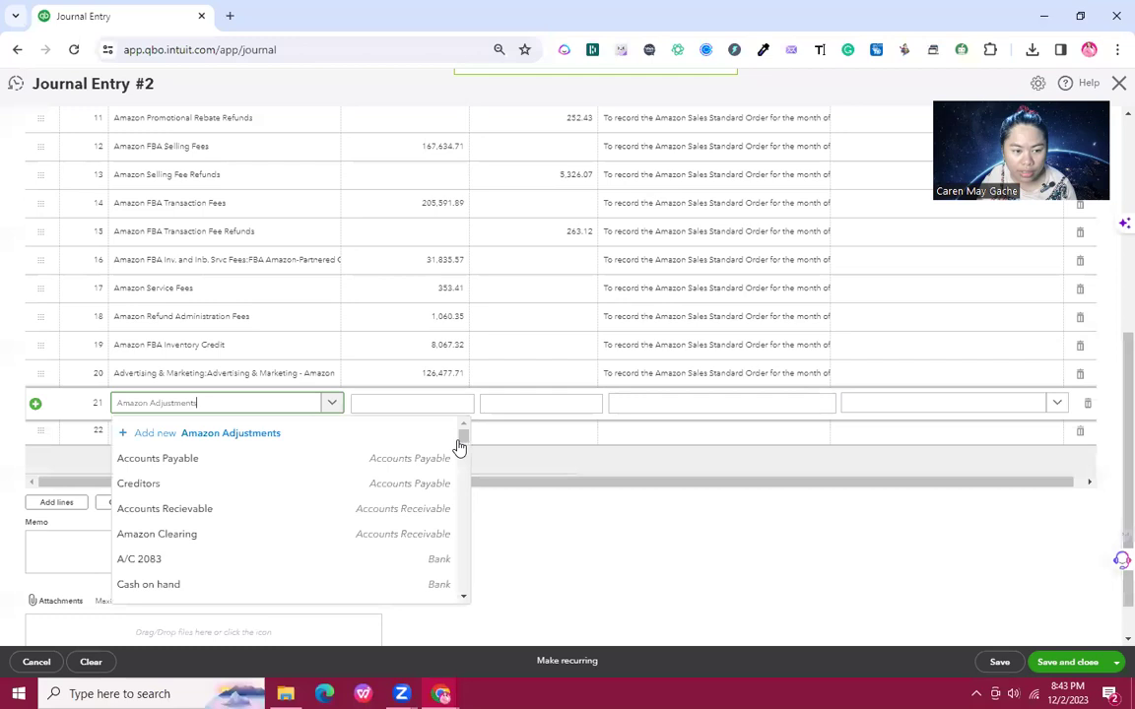
pyautogui.press('Tab')
# Step: Copy the liquidations fees amount 205.31 from the template into the debit of journal line 21
pyautogui.hotkey('alt', 'Tab')
pyautogui.press('Right')
pyautogui.press('Right')
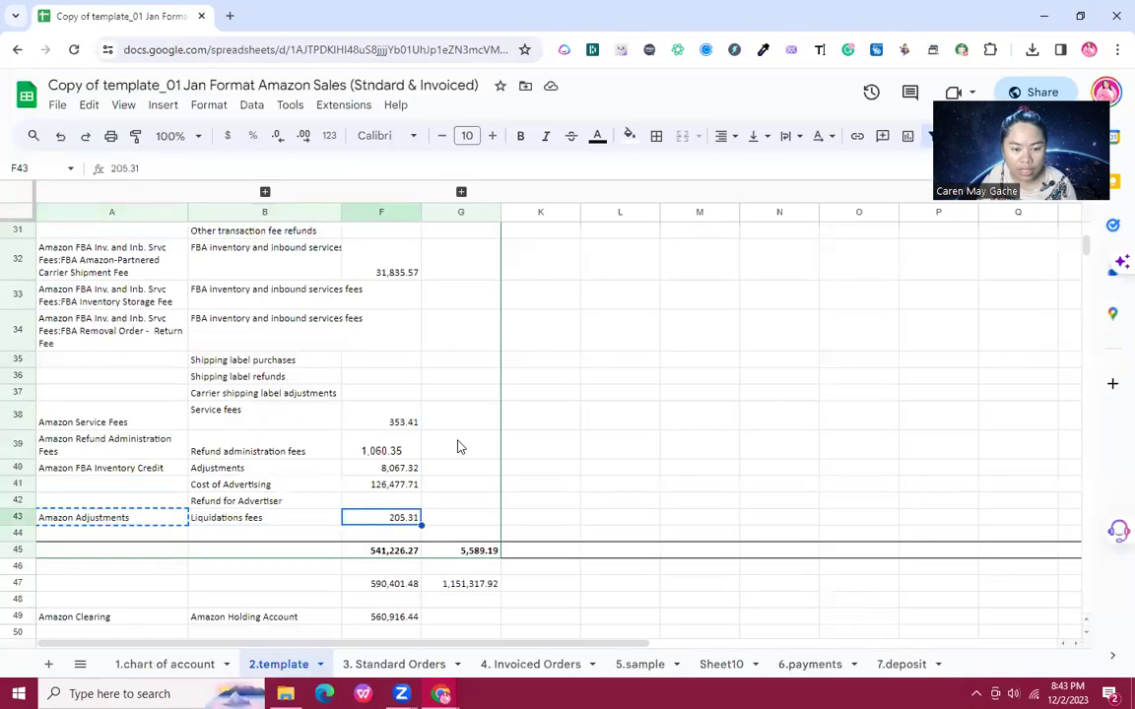
pyautogui.hotkey('ctrl', 'c')
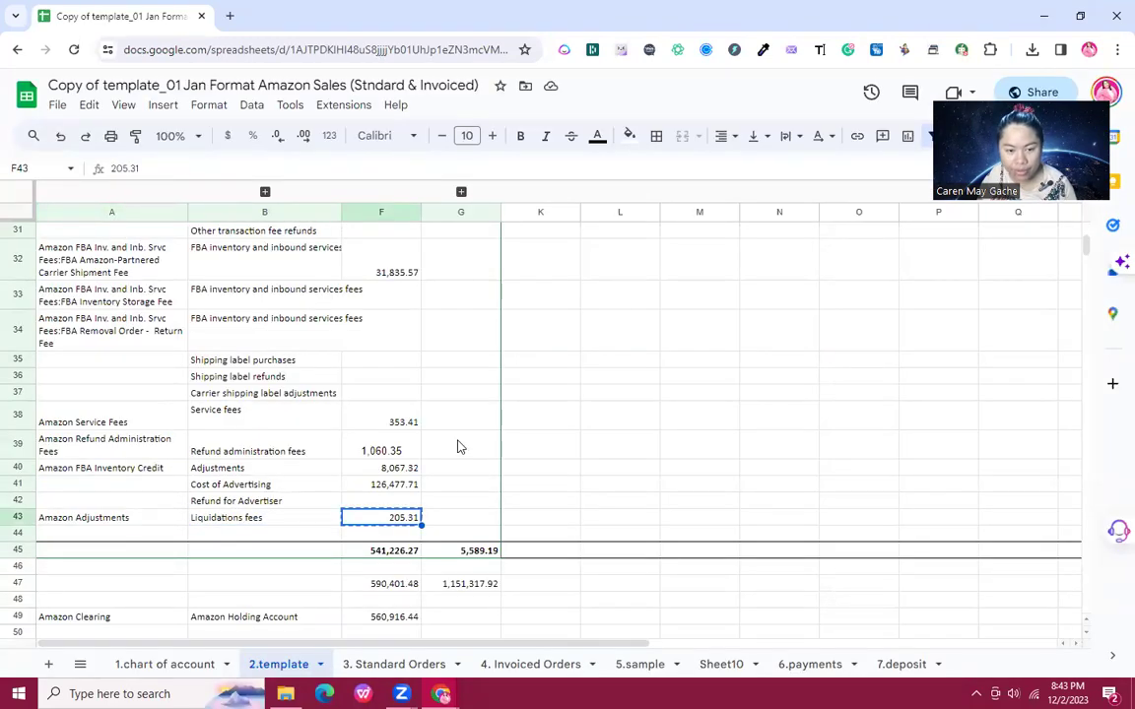
pyautogui.hotkey('alt', 'Tab')
pyautogui.hotkey('ctrl', 'v')
pyautogui.press('Tab')
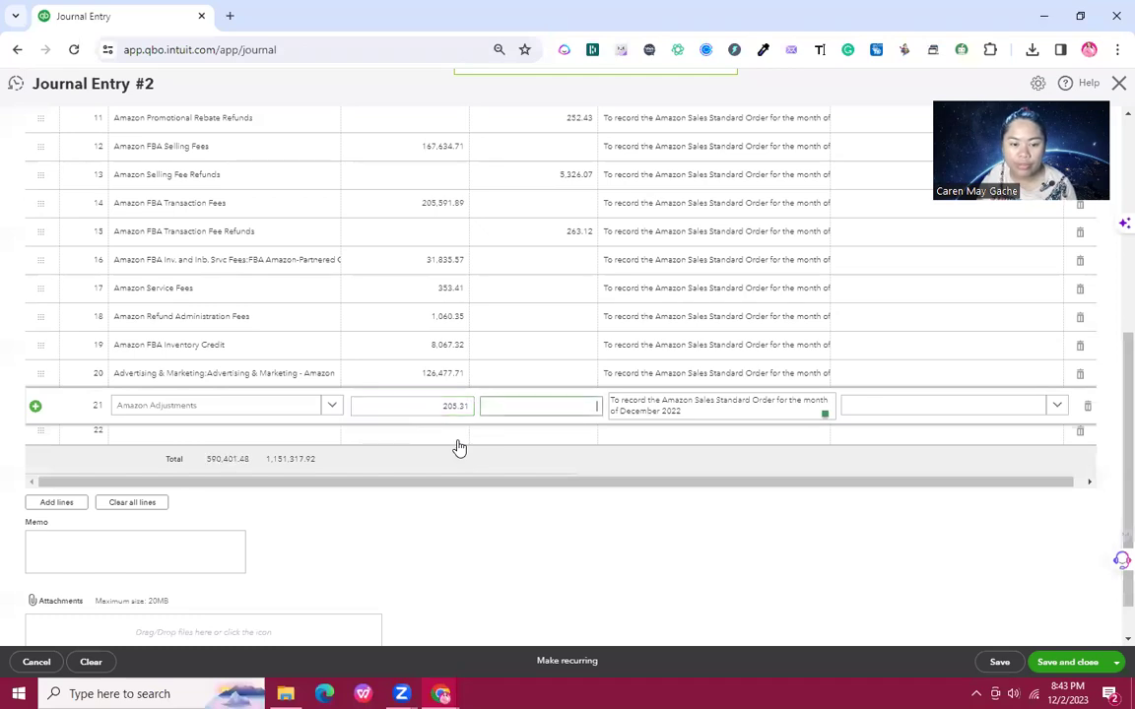
pyautogui.press('Tab')
pyautogui.press('Tab')
pyautogui.press('Tab')
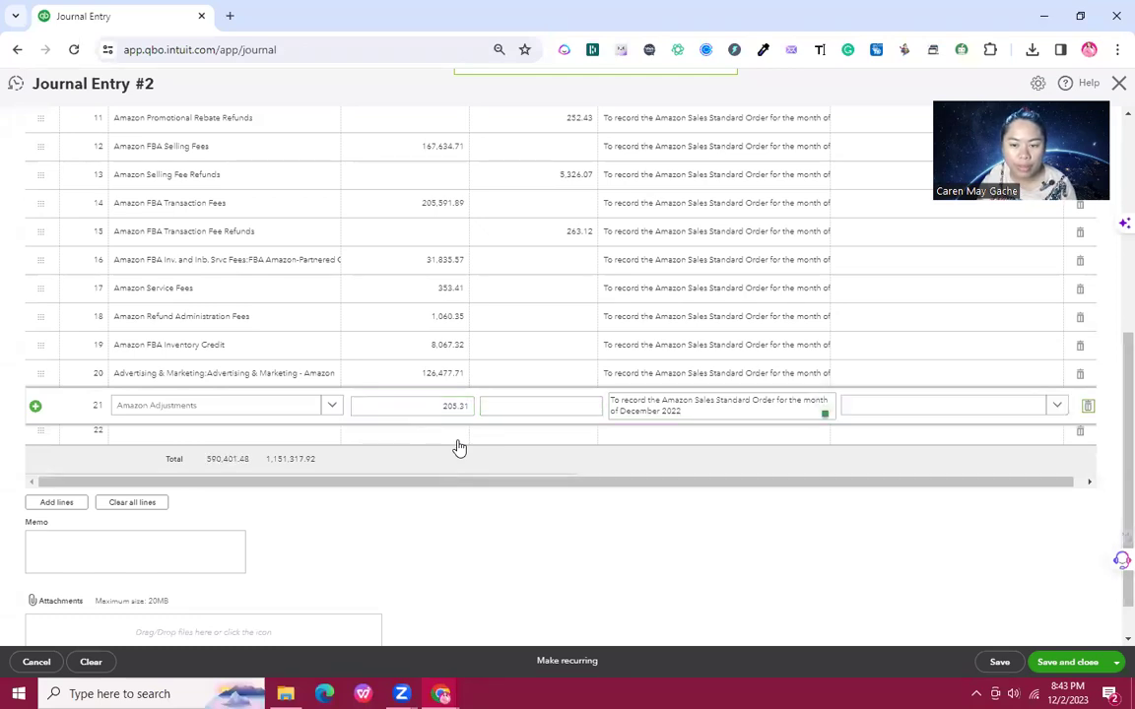
pyautogui.press('Tab')
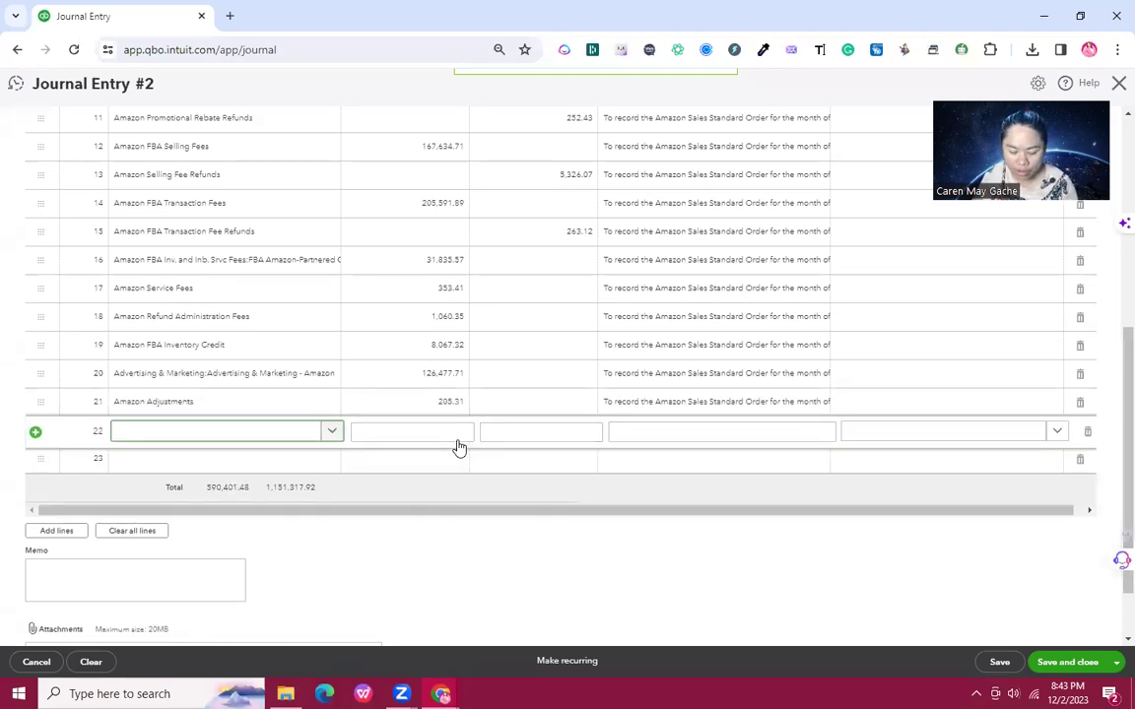
# Step: Assign the Amazon Clearing account to journal line 22
pyautogui.write('Amao')
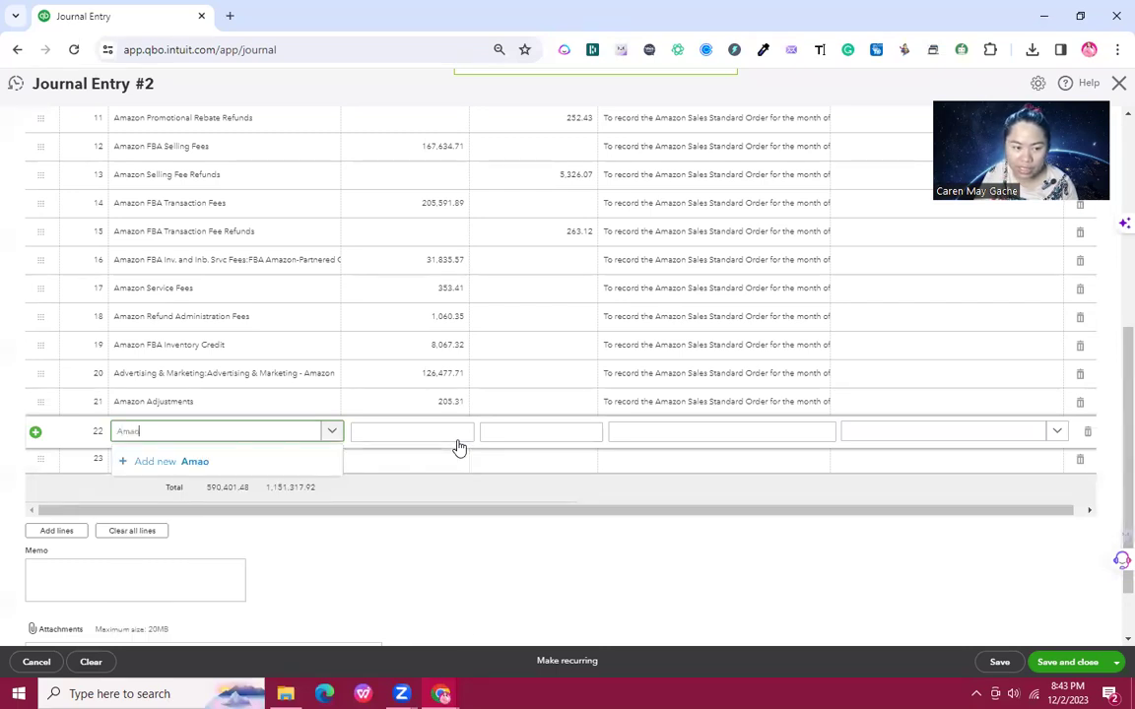
pyautogui.press('BackSpace')
pyautogui.write('zon')
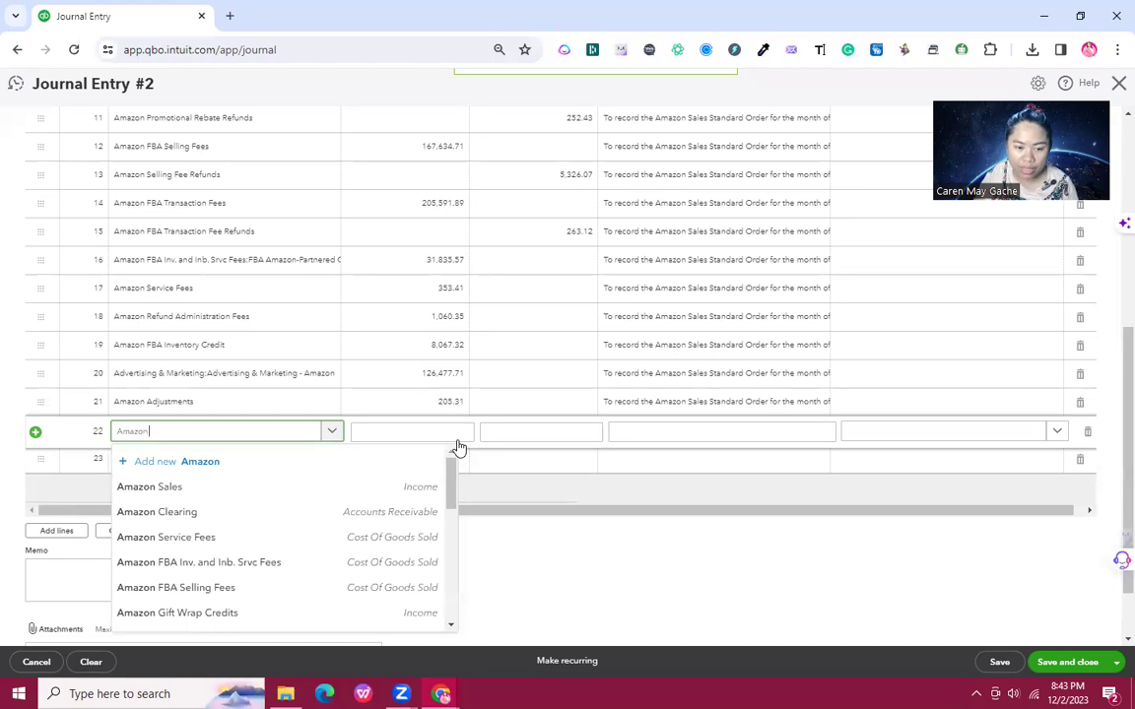
pyautogui.press('Down')
pyautogui.press('Down')
pyautogui.press('Return')
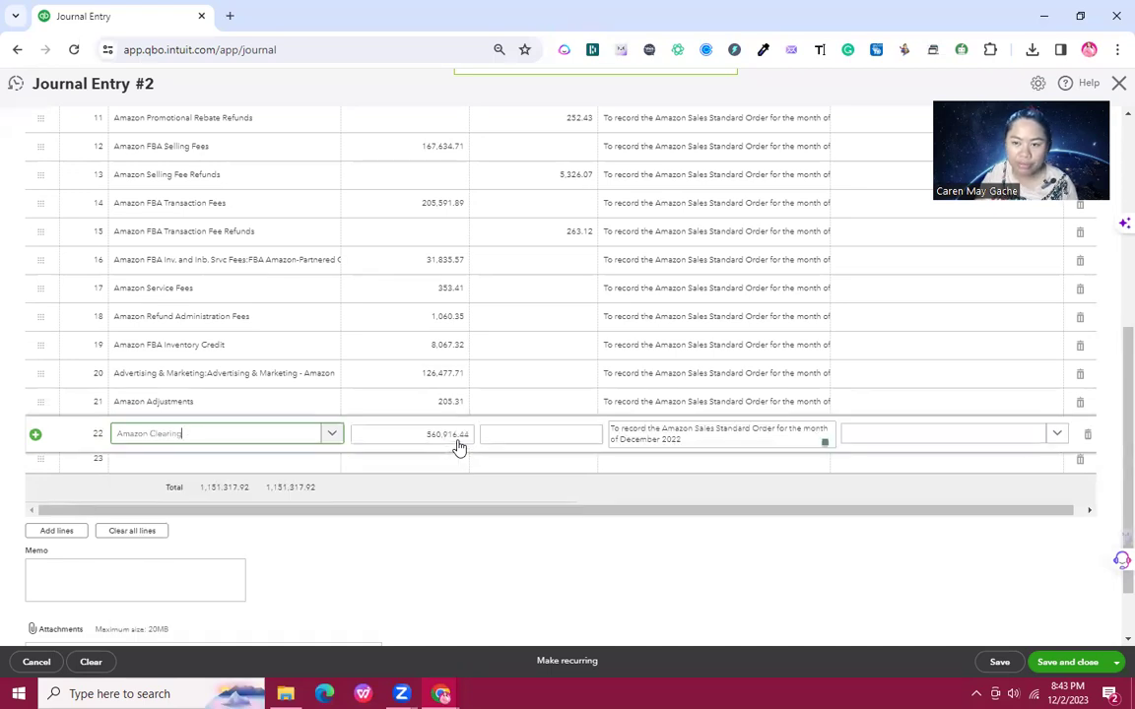
# Step: Check the template's totals and Amazon Clearing amount against journal line 22
pyautogui.hotkey('alt', 'Tab')
pyautogui.press('Down')
pyautogui.press('Down')
pyautogui.press('Down')
pyautogui.press('Down')
pyautogui.press('Down')
pyautogui.press('Down')
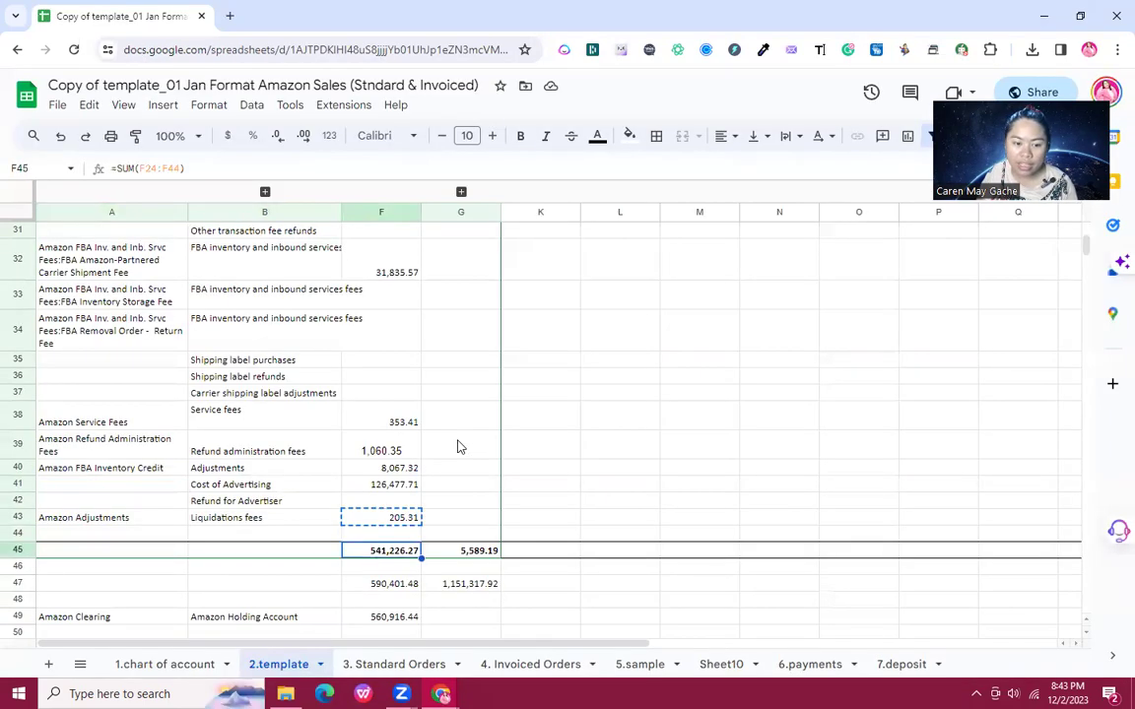
pyautogui.hotkey('alt', 'Tab')
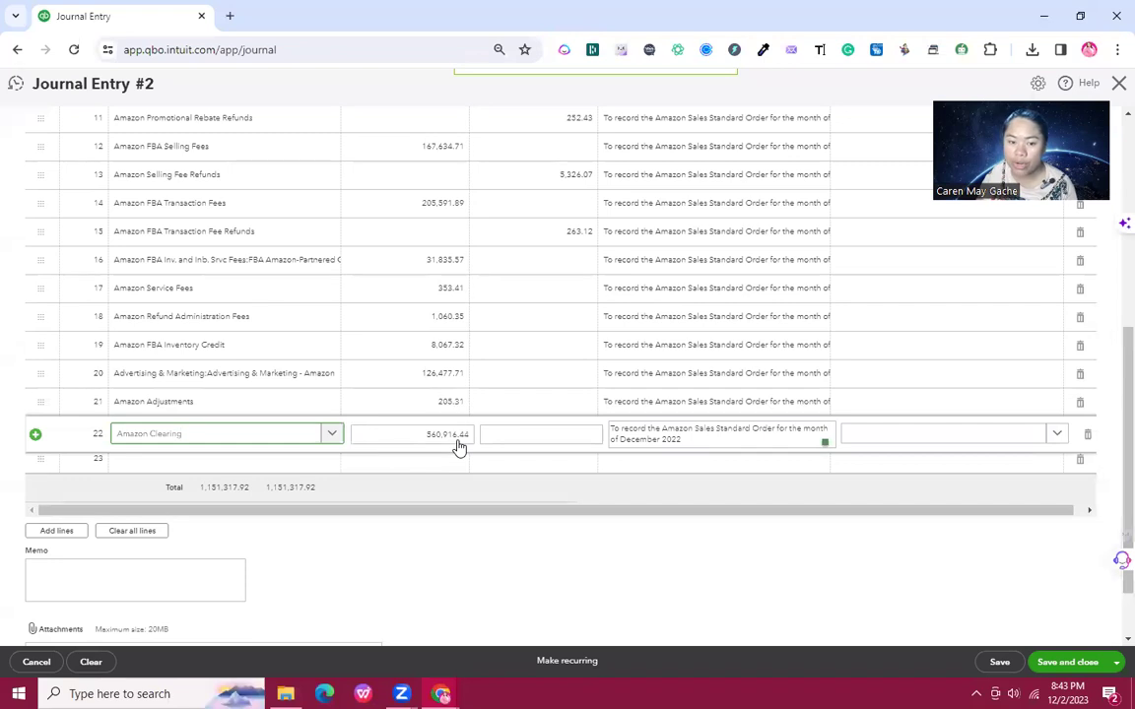
# Step: Add "Amazon" as a new name for journal line 22, the Amazon Clearing line
pyautogui.click(458, 445)
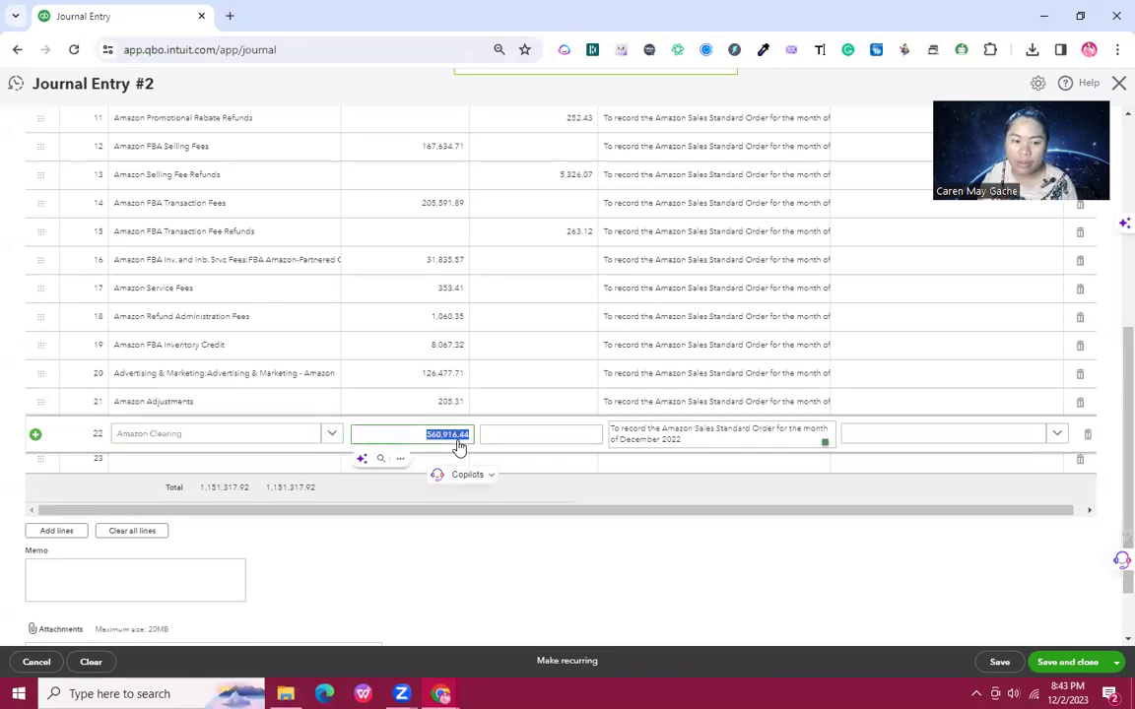
pyautogui.press('Tab')
pyautogui.press('Tab')
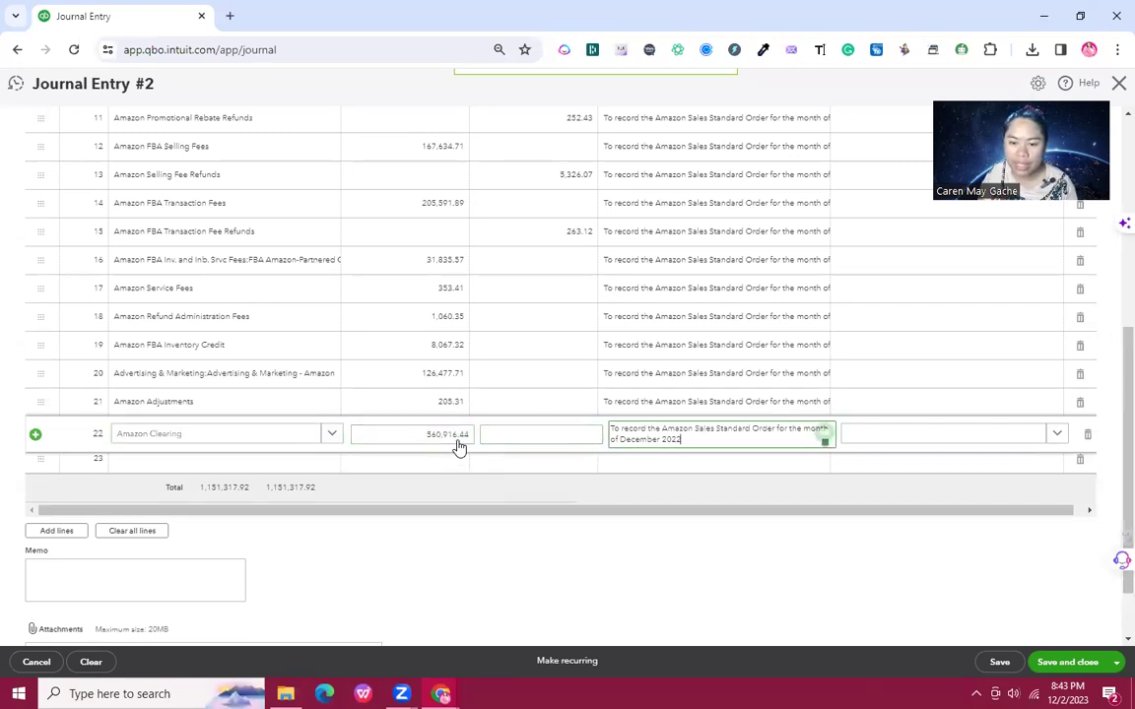
pyautogui.press('Tab')
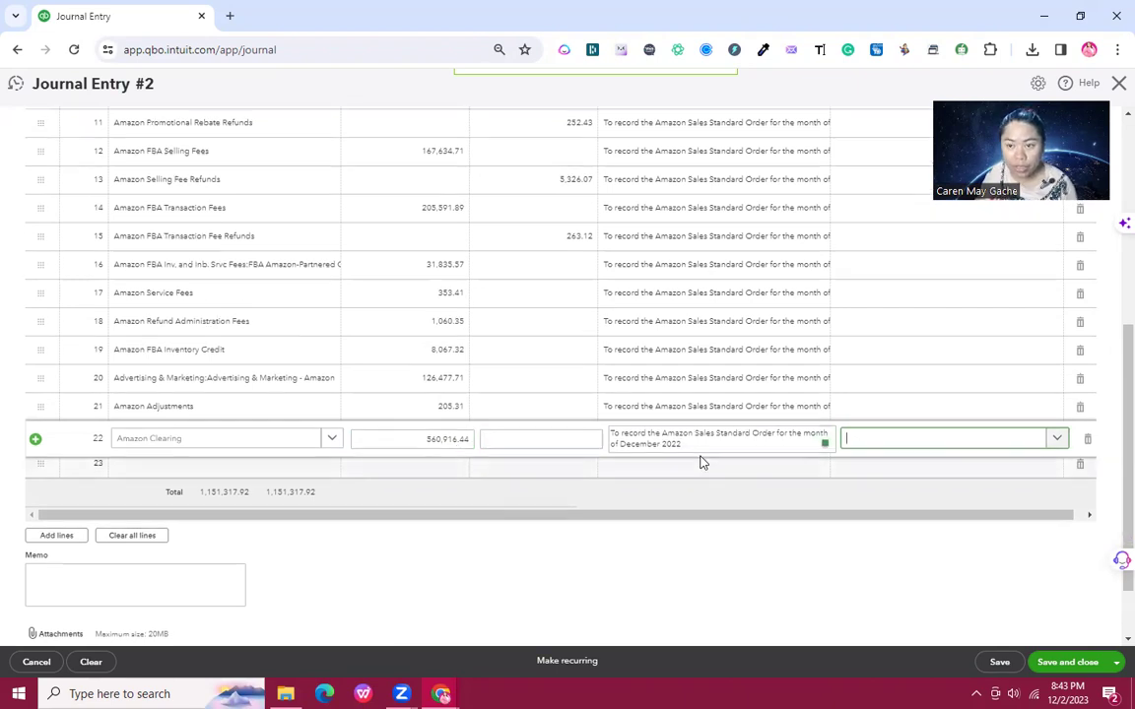
pyautogui.scroll(5, 857, 253)
pyautogui.scroll(-6, 856, 271)
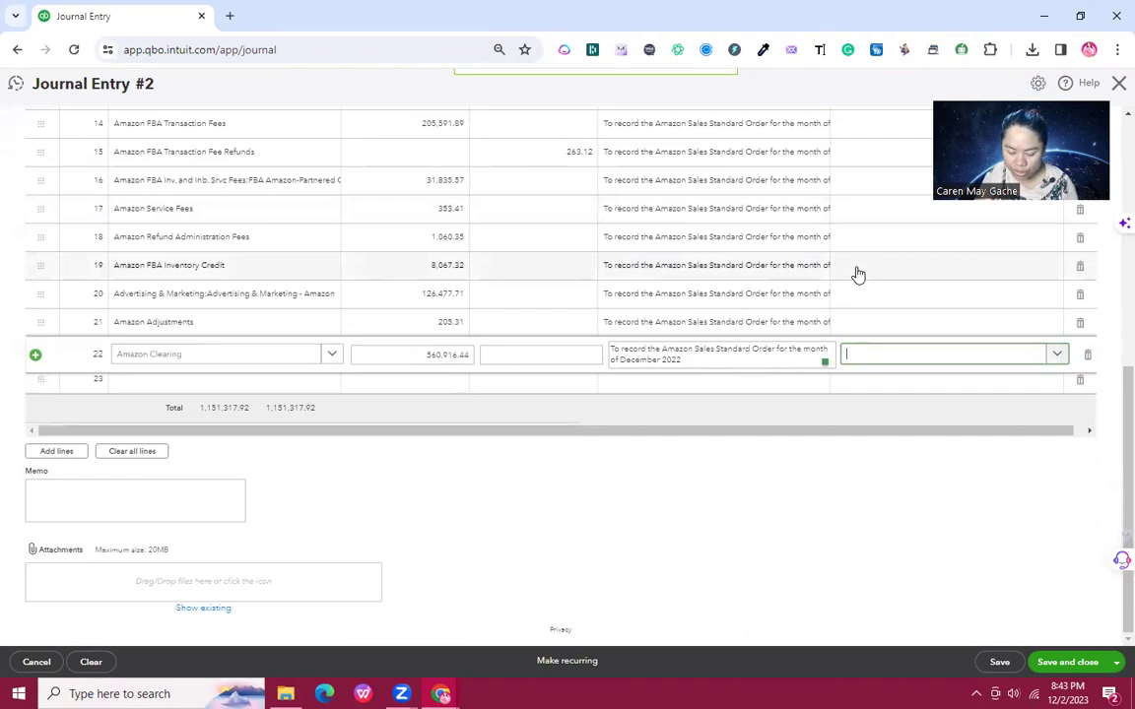
pyautogui.write('Amazon')
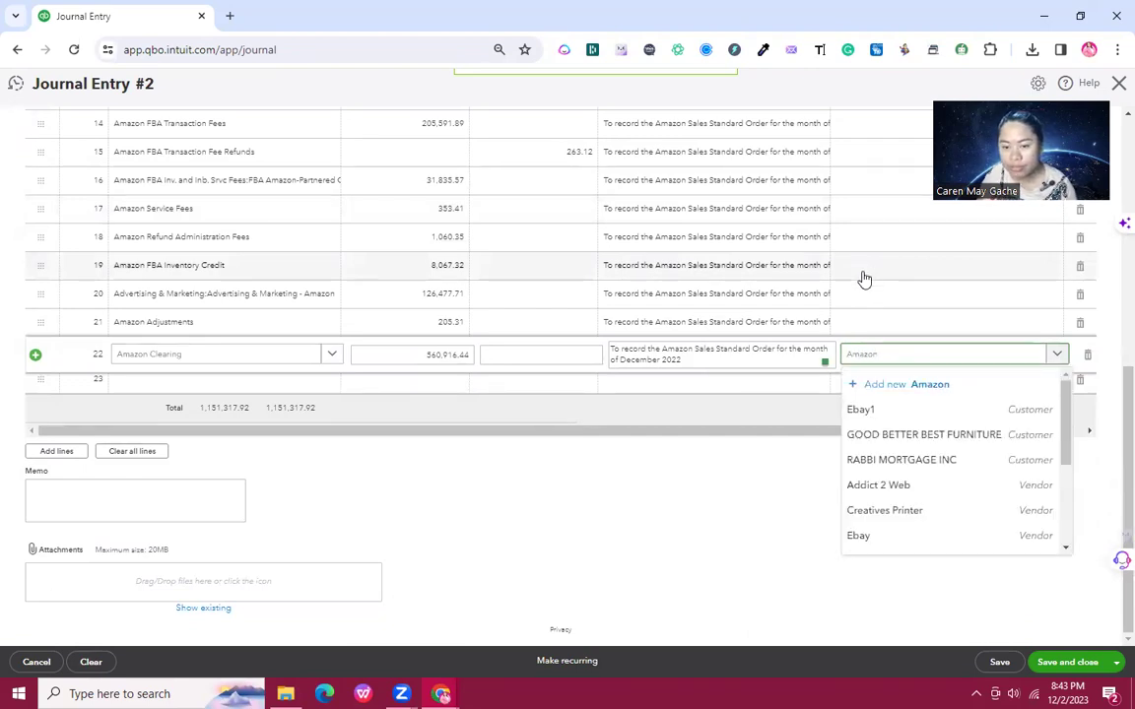
pyautogui.click(930, 386)
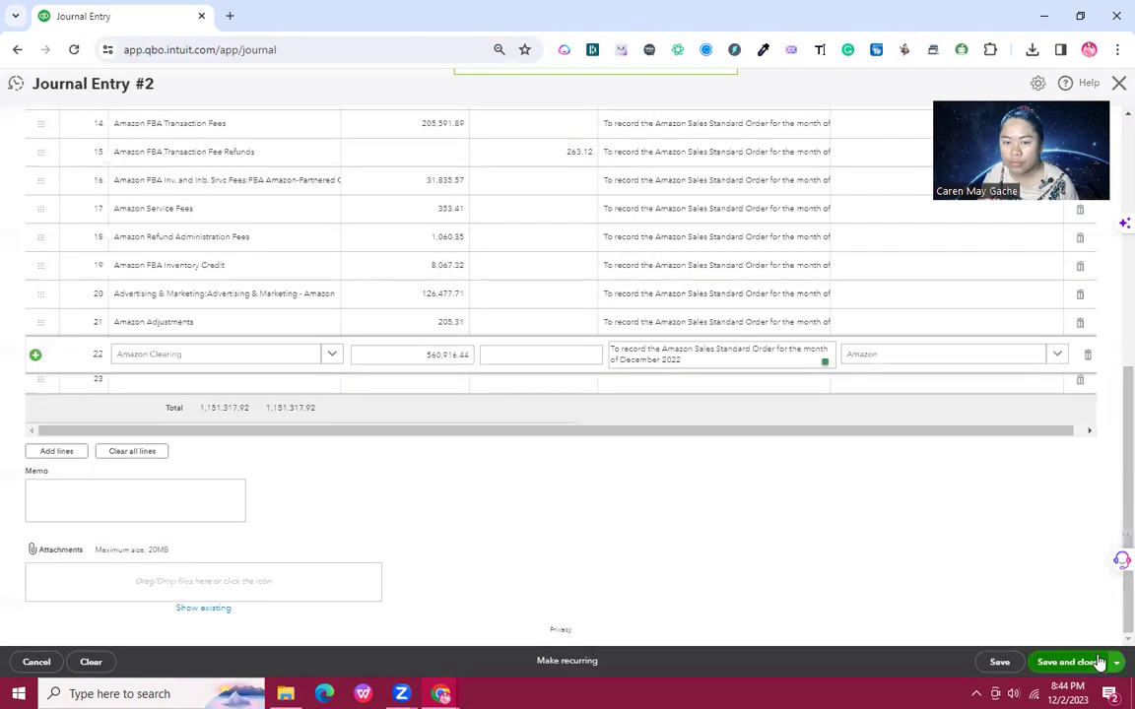
# Step: Copy the description of journal line 22 into the memo, and save and close the journal entry
pyautogui.click(699, 359)
pyautogui.hotkey('ctrl', 'c')
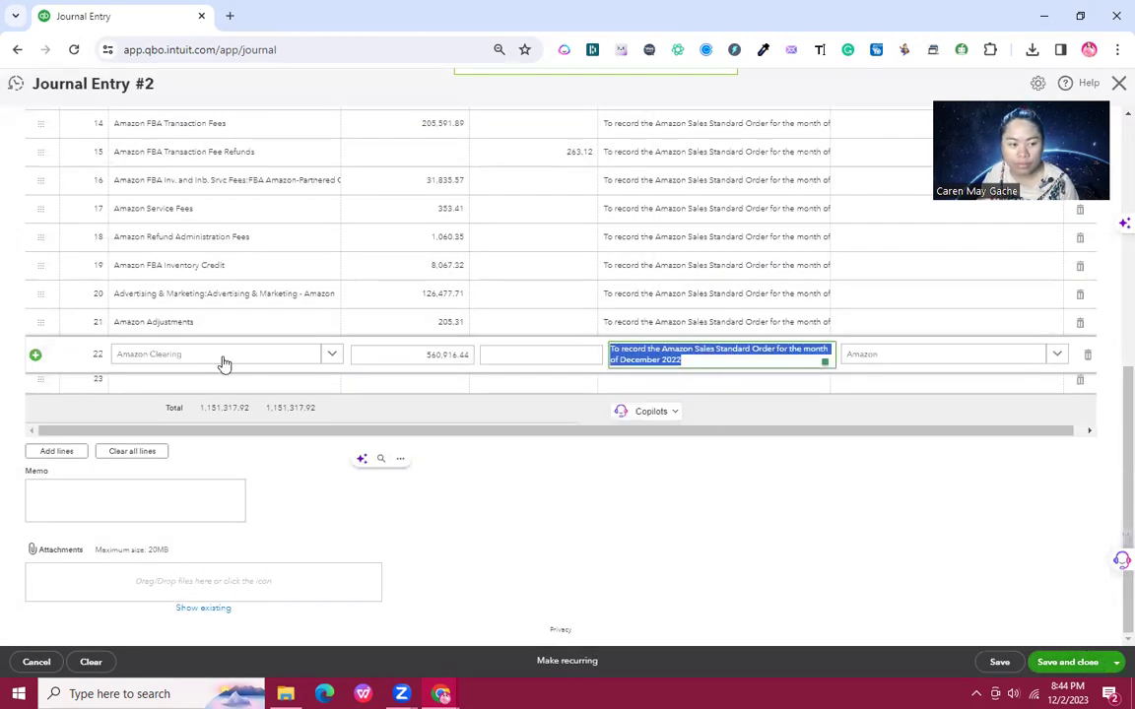
pyautogui.click(222, 358)
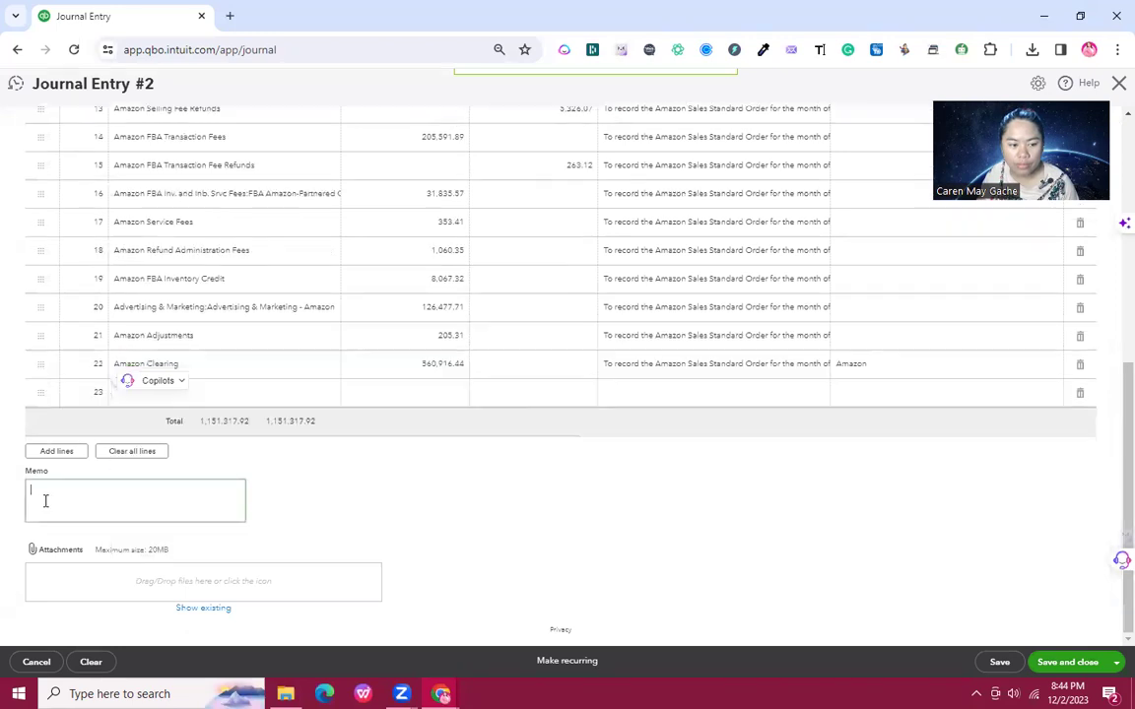
pyautogui.click(47, 501)
pyautogui.hotkey('ctrl', 'v')
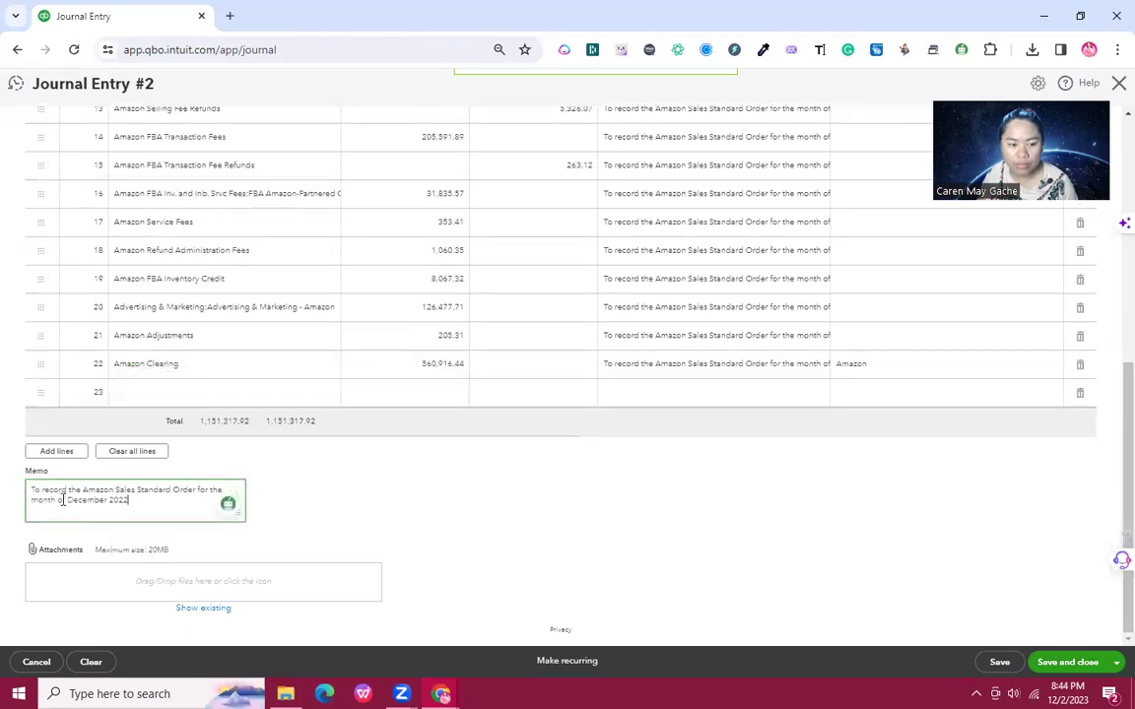
pyautogui.click(1056, 666)
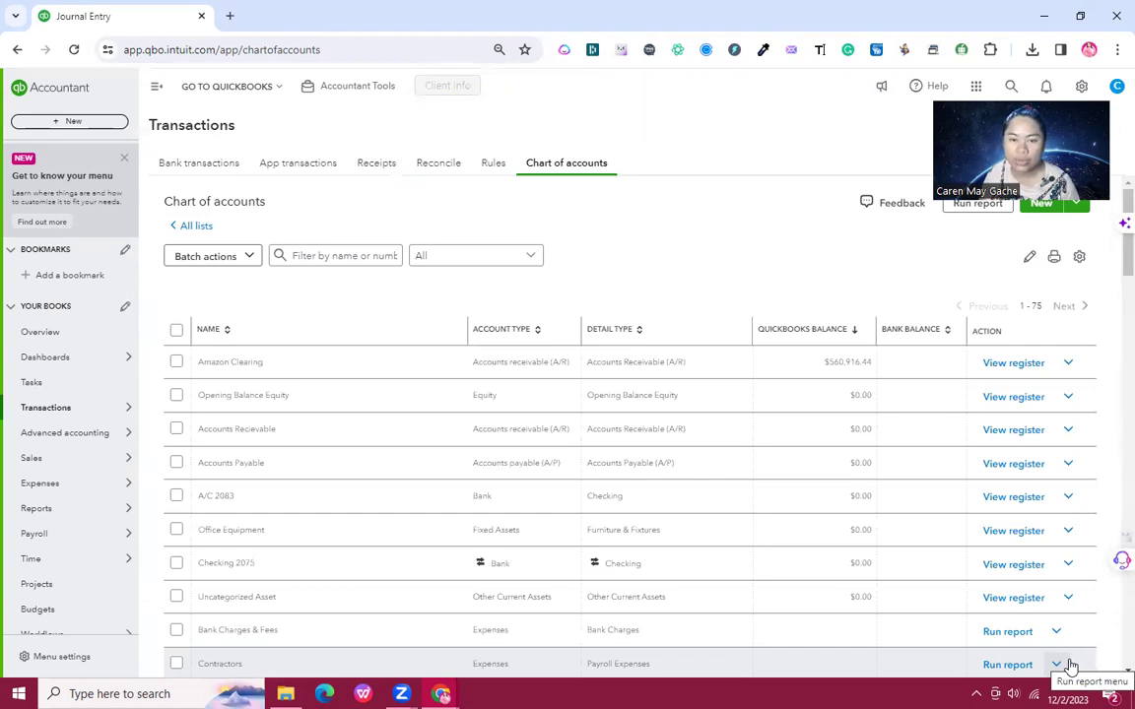
# Step: Open the Profit and Loss report from the standard reports' favorites
pyautogui.moveTo(69, 483)
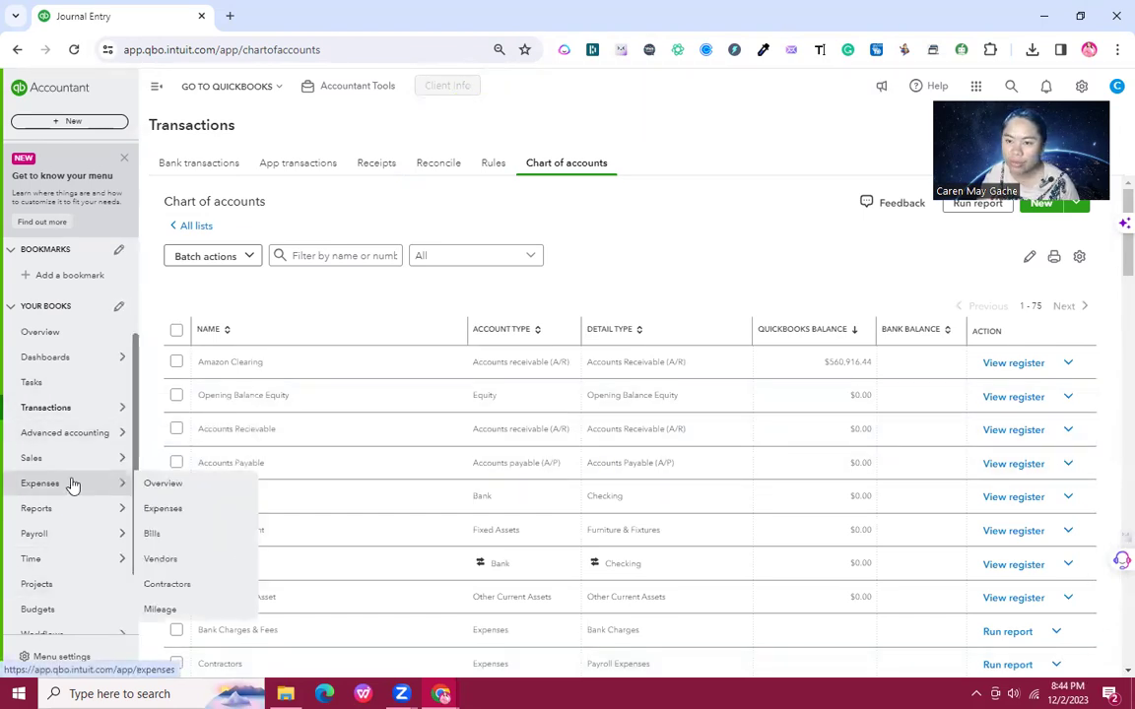
pyautogui.moveTo(24, 512)
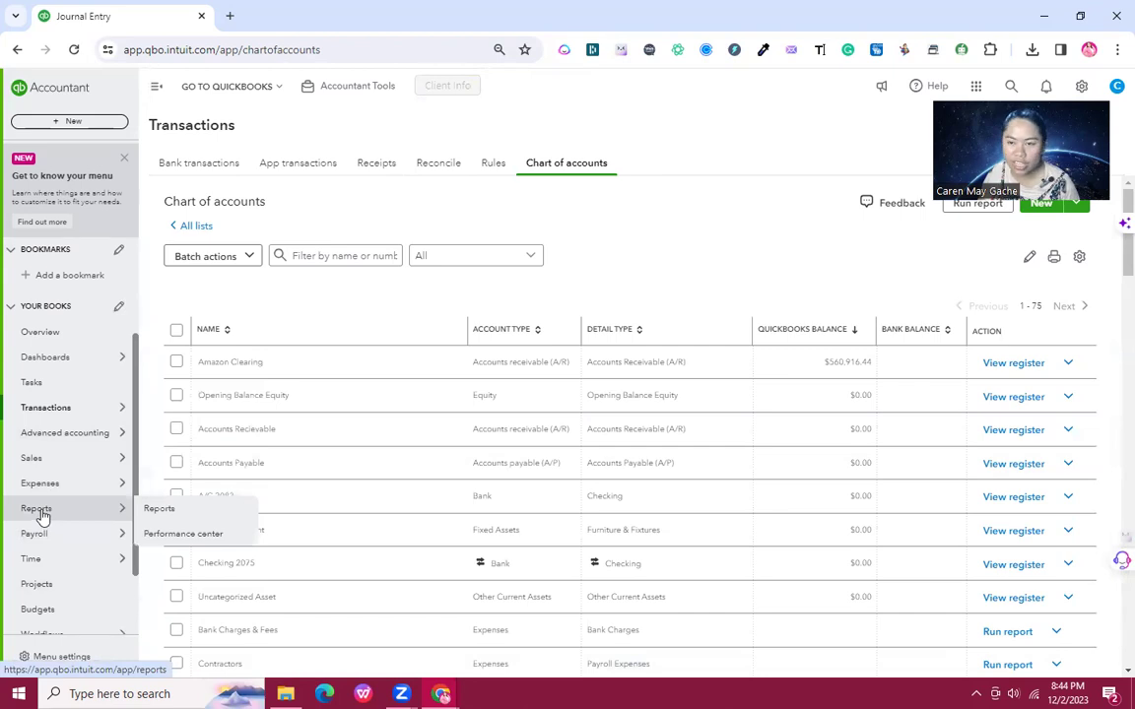
pyautogui.click(37, 509)
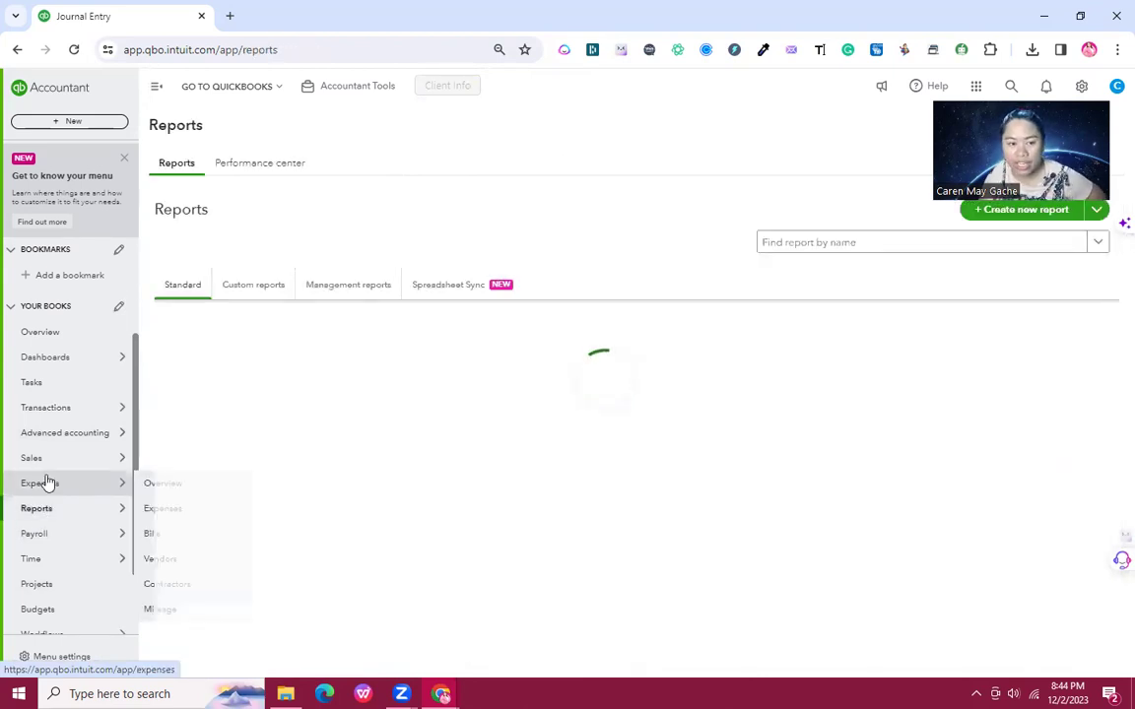
pyautogui.moveTo(44, 469)
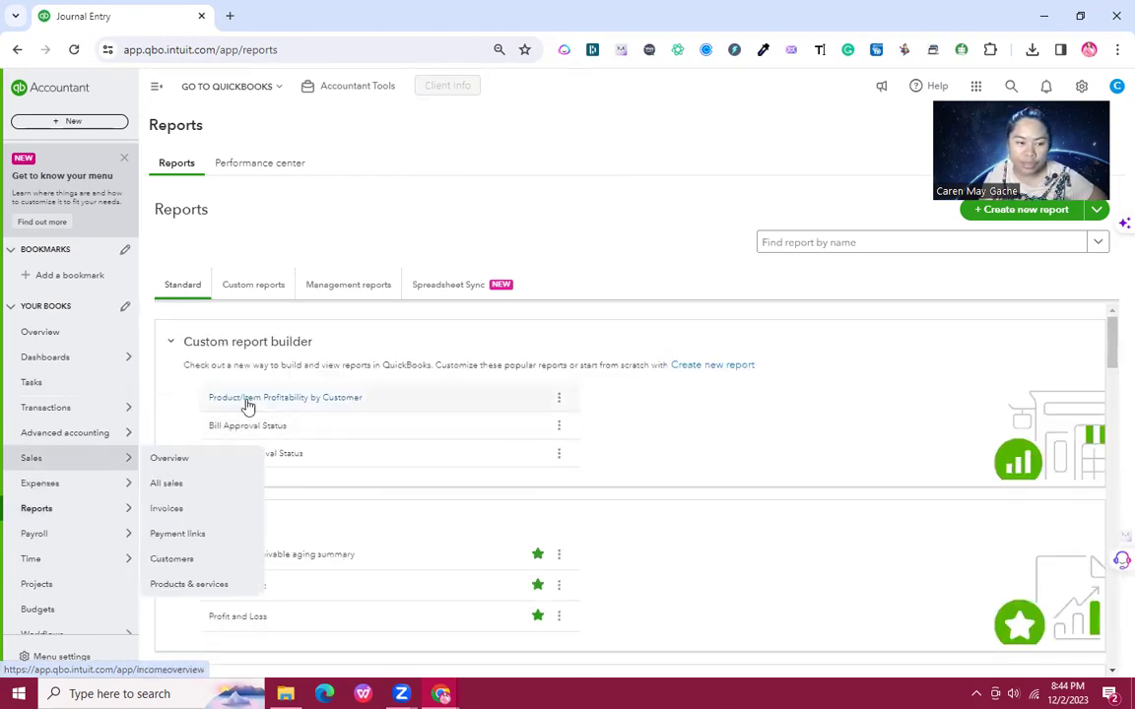
pyautogui.scroll(-1, 457, 425)
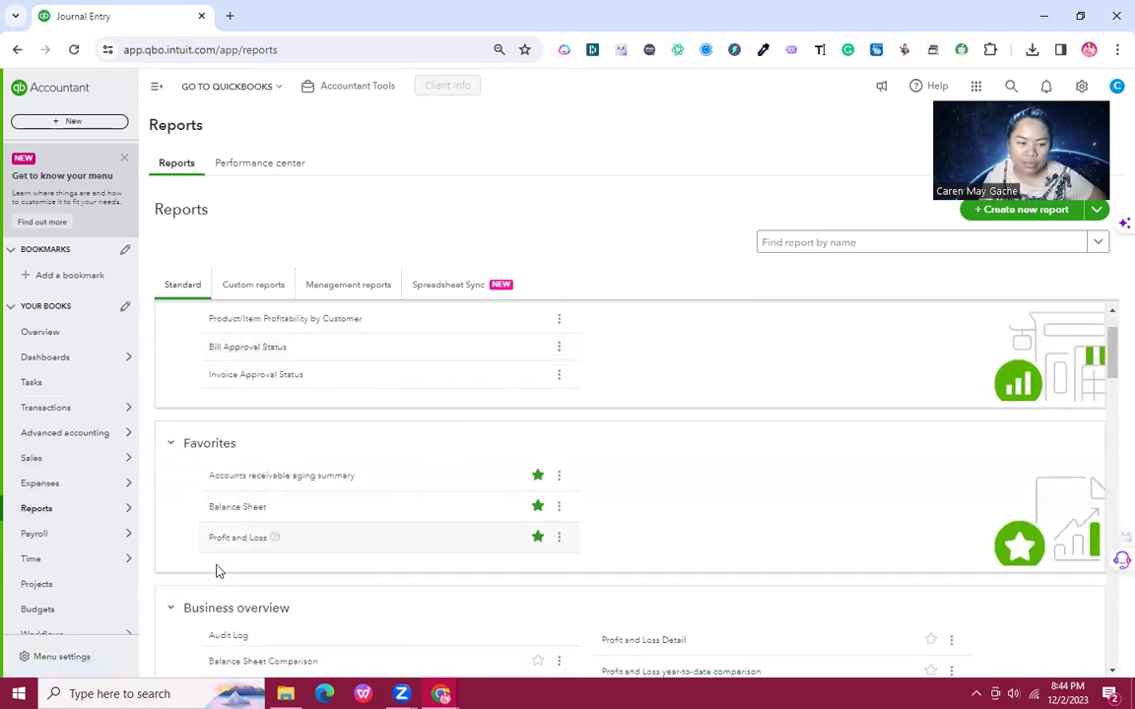
pyautogui.click(240, 541)
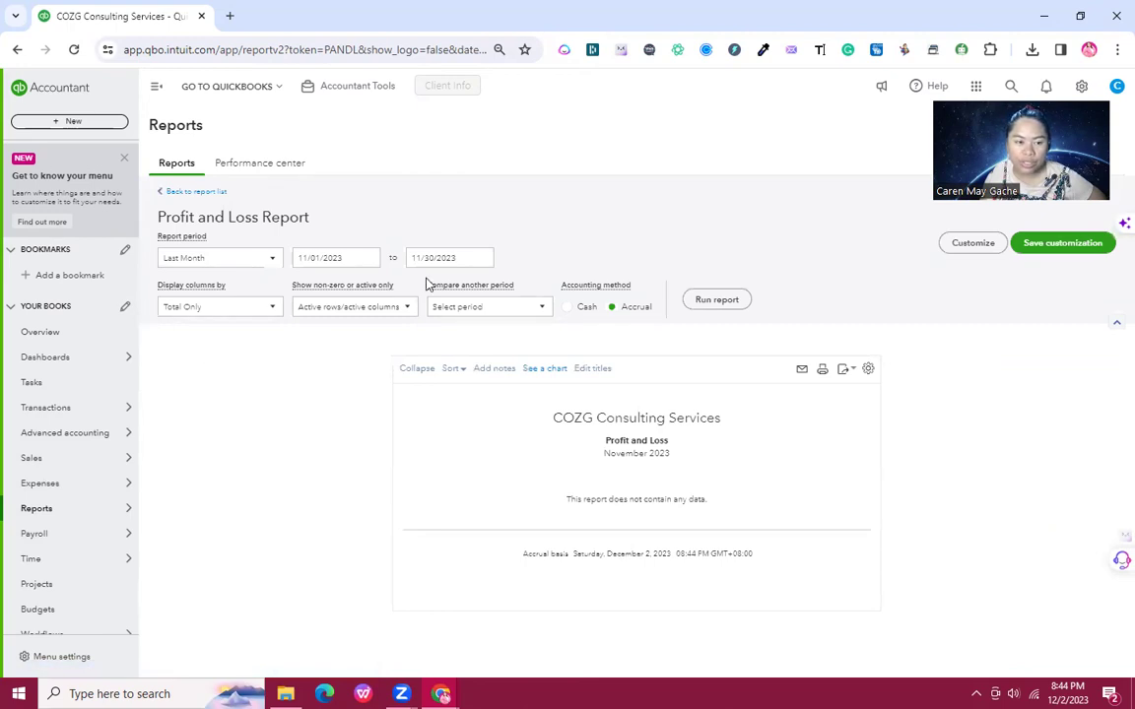
# Step: Run the Profit and Loss report for the period 12/01/2022 to 12/31/2022
pyautogui.click(356, 260)
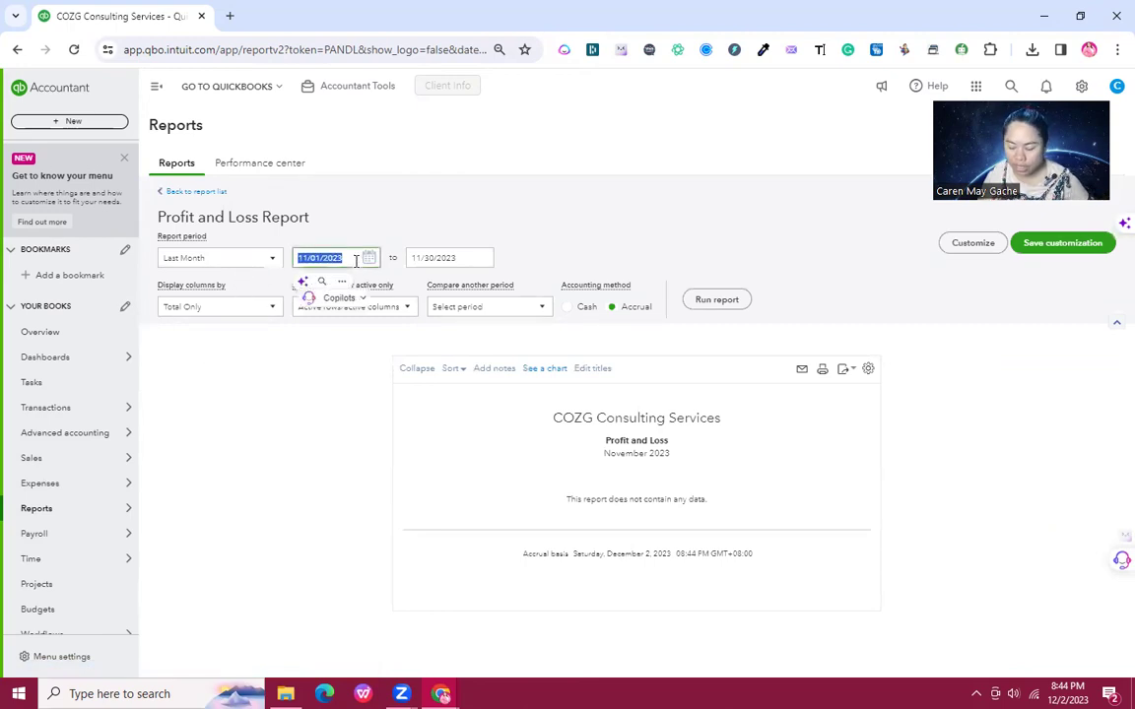
pyautogui.write('12/1/2023')
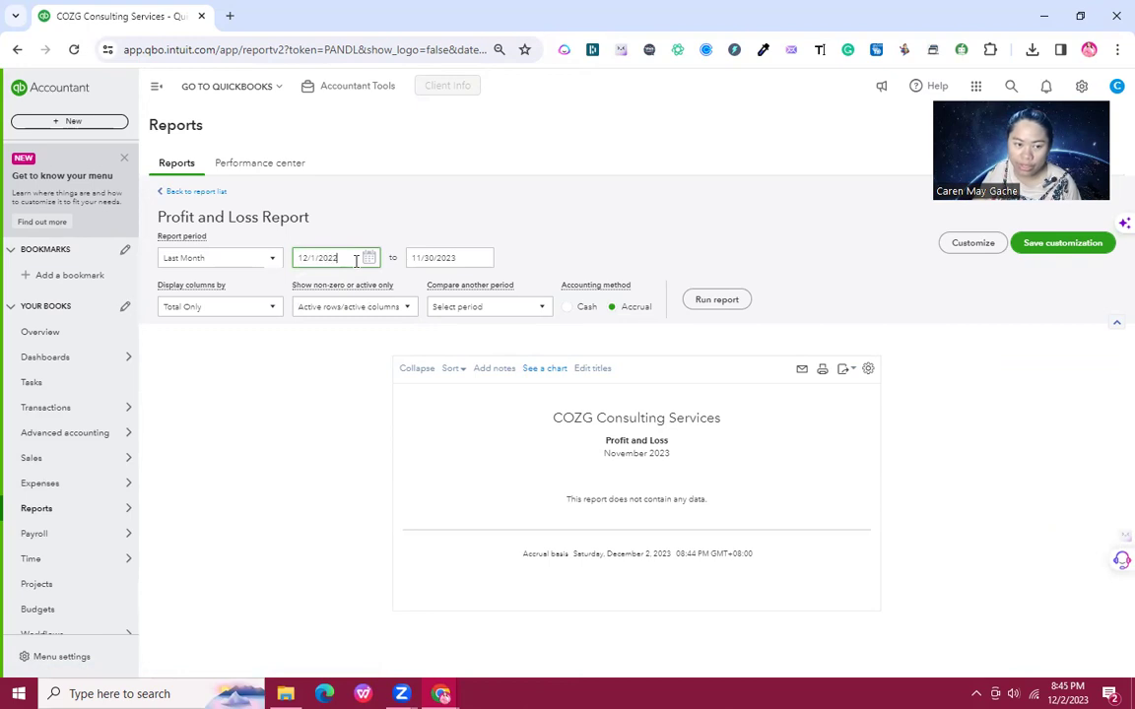
pyautogui.press('Tab')
pyautogui.write('12/3')
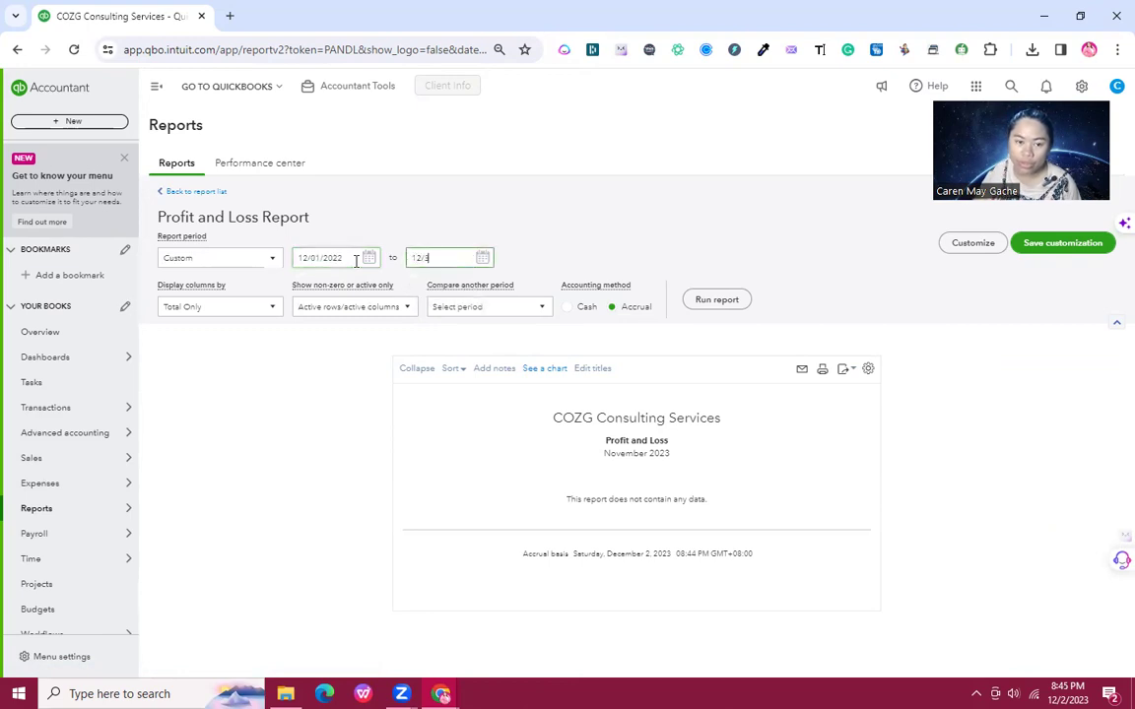
pyautogui.write('1/2022')
pyautogui.click(800, 332)
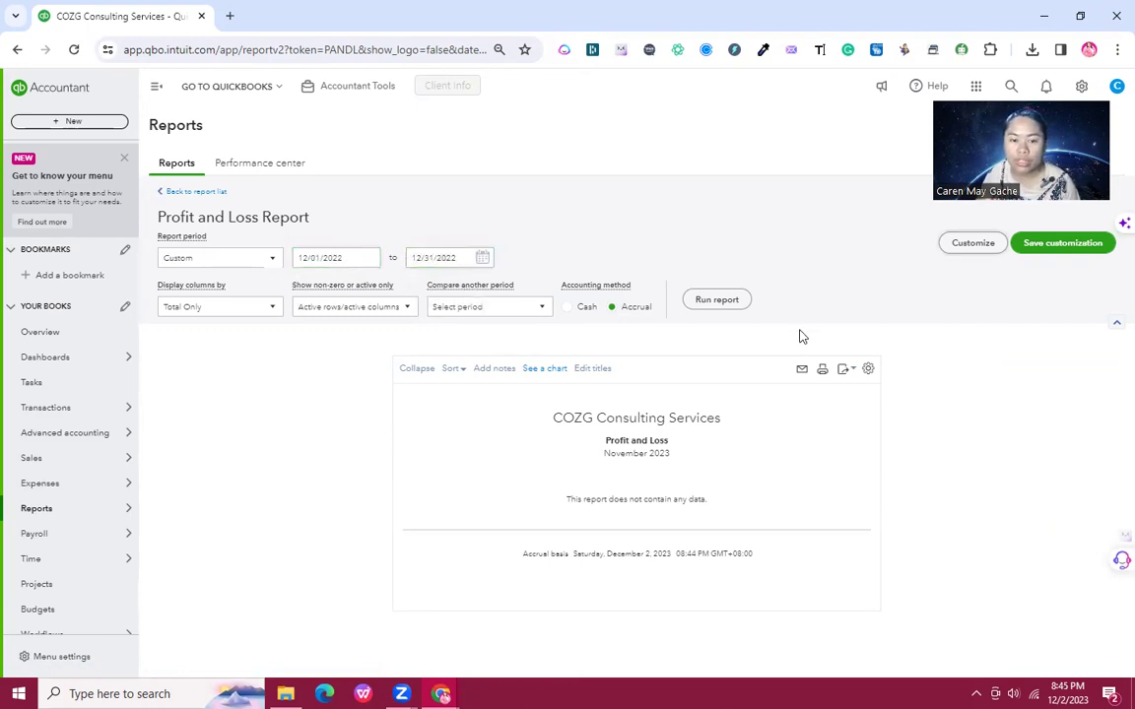
pyautogui.click(734, 305)
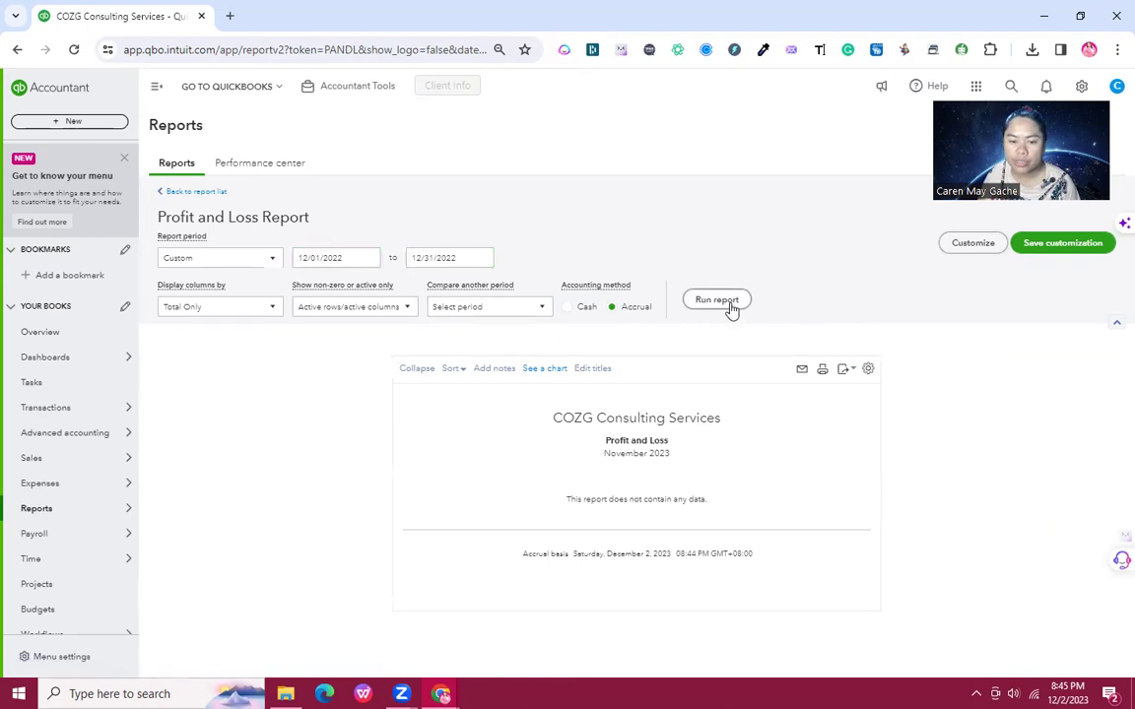
# Step: Review the income, cost of goods sold, expenses and net income in the December 2022 Profit and Loss report
pyautogui.scroll(-3, 731, 311)
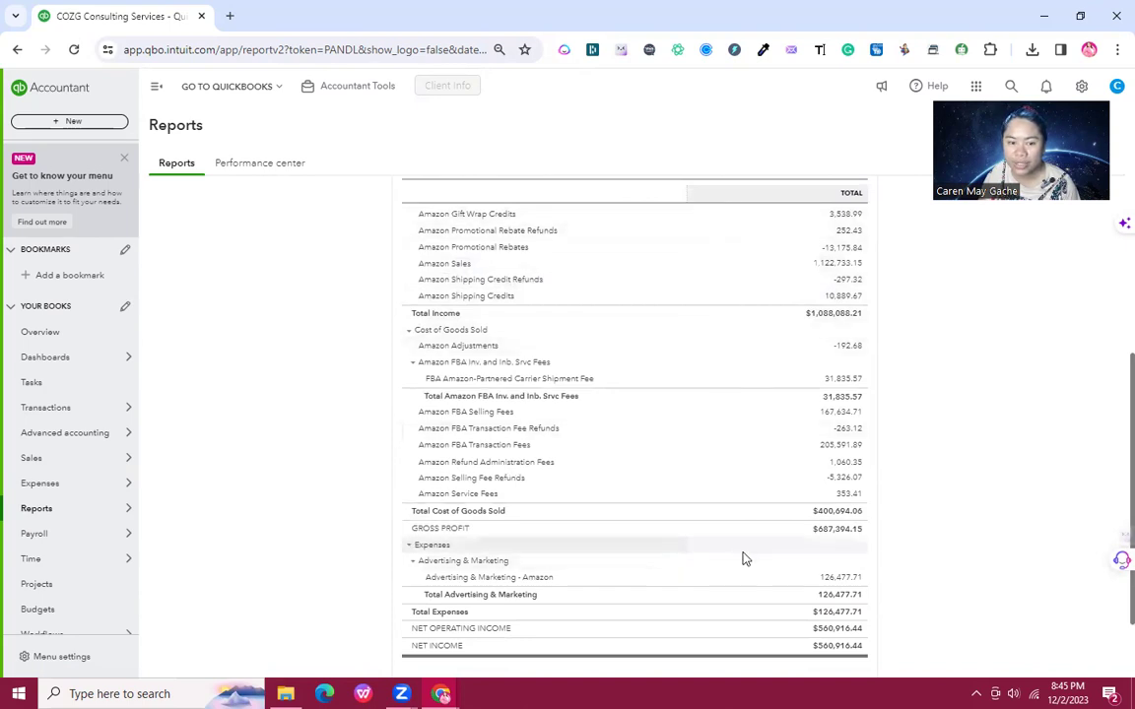
pyautogui.scroll(-1, 746, 559)
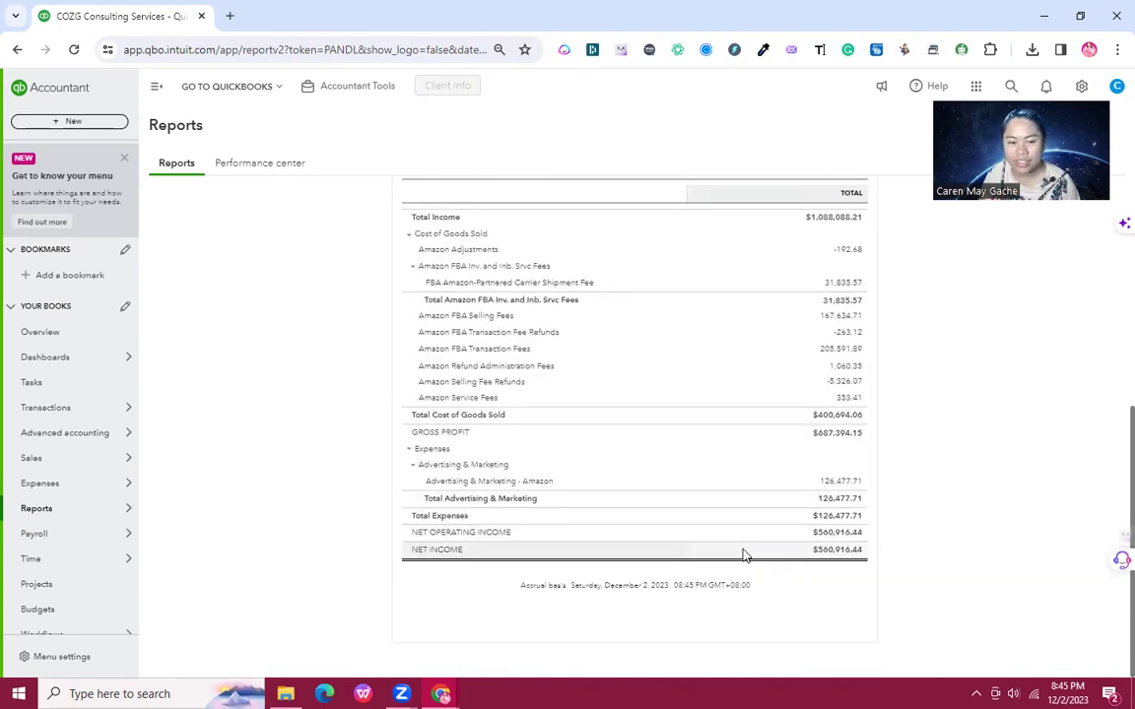
pyautogui.scroll(2, 744, 552)
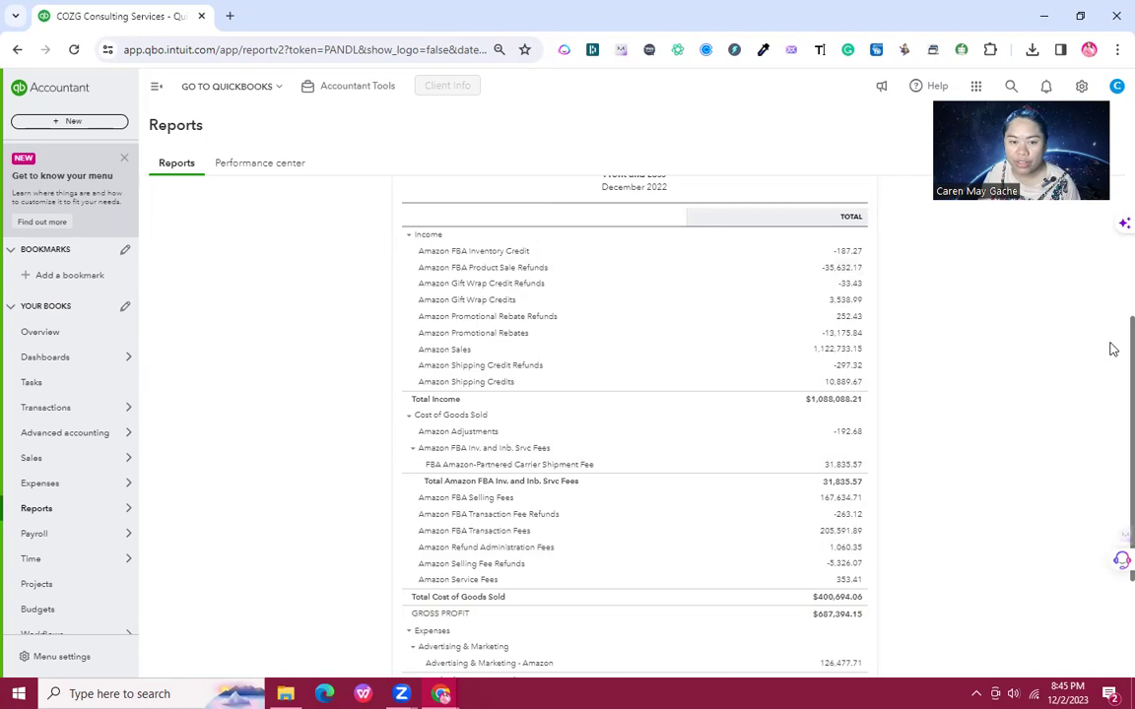
pyautogui.scroll(-1, 1113, 351)
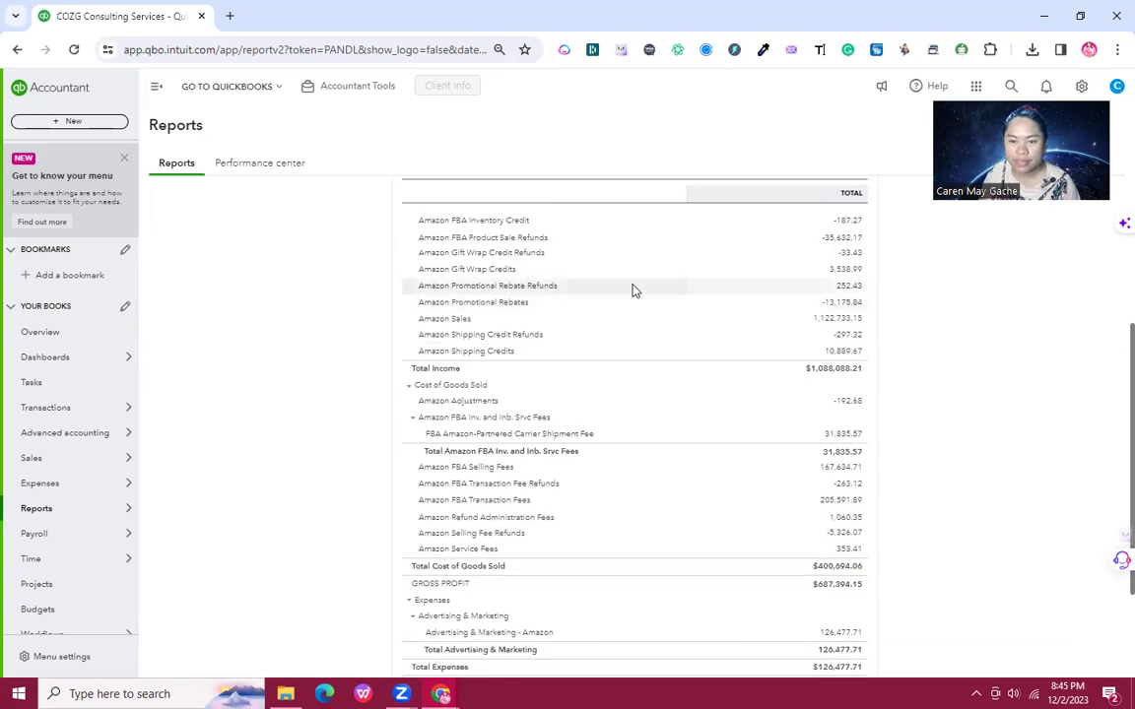